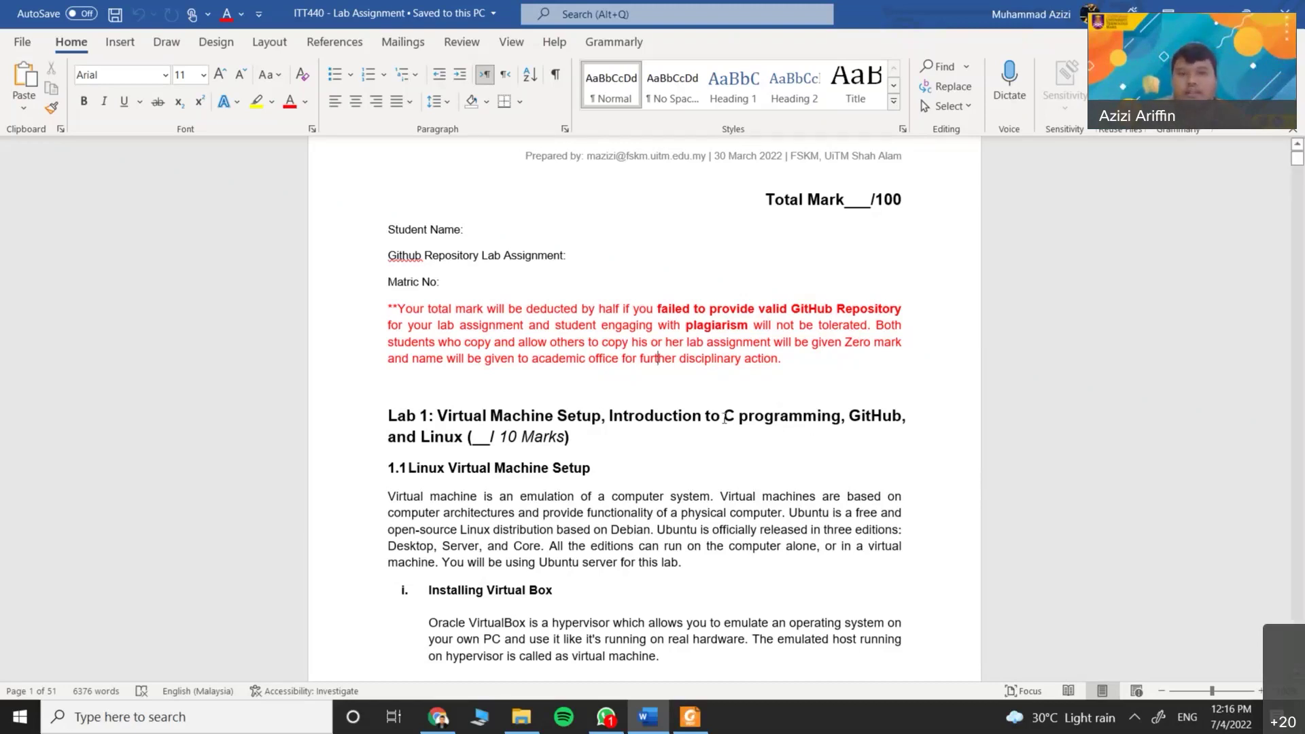
Scroll the ITT440 Lab Assignment down to section 1.1 Linux Virtual Machine Setup
scroll(708, 440, "down", 1)
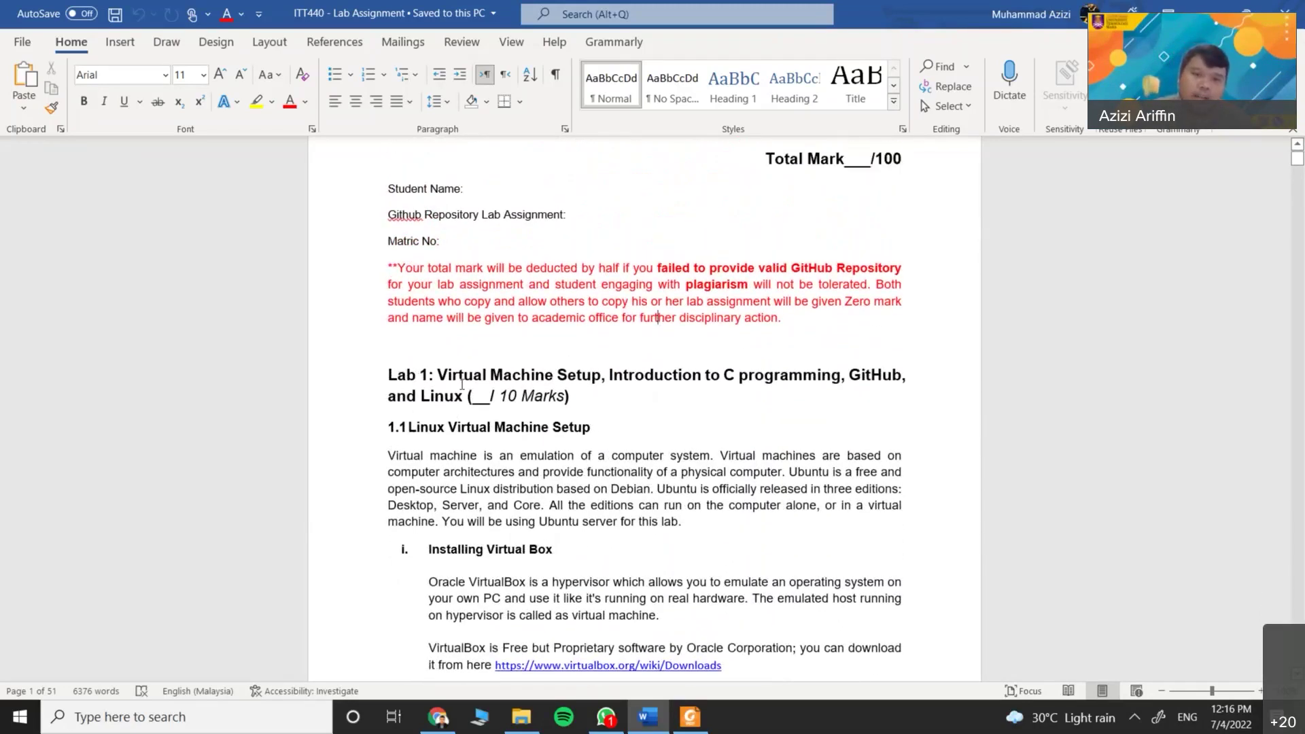
scroll(528, 471, "down", 3)
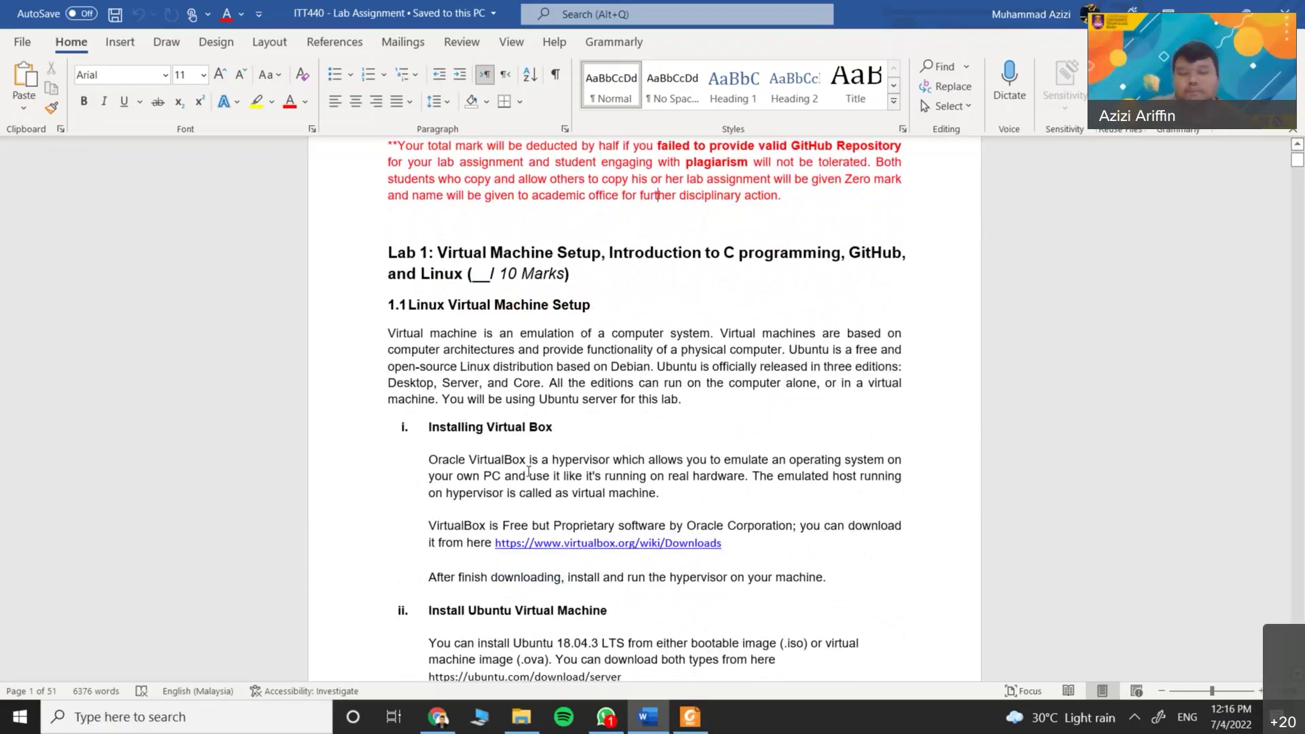
scroll(497, 245, "down", 2)
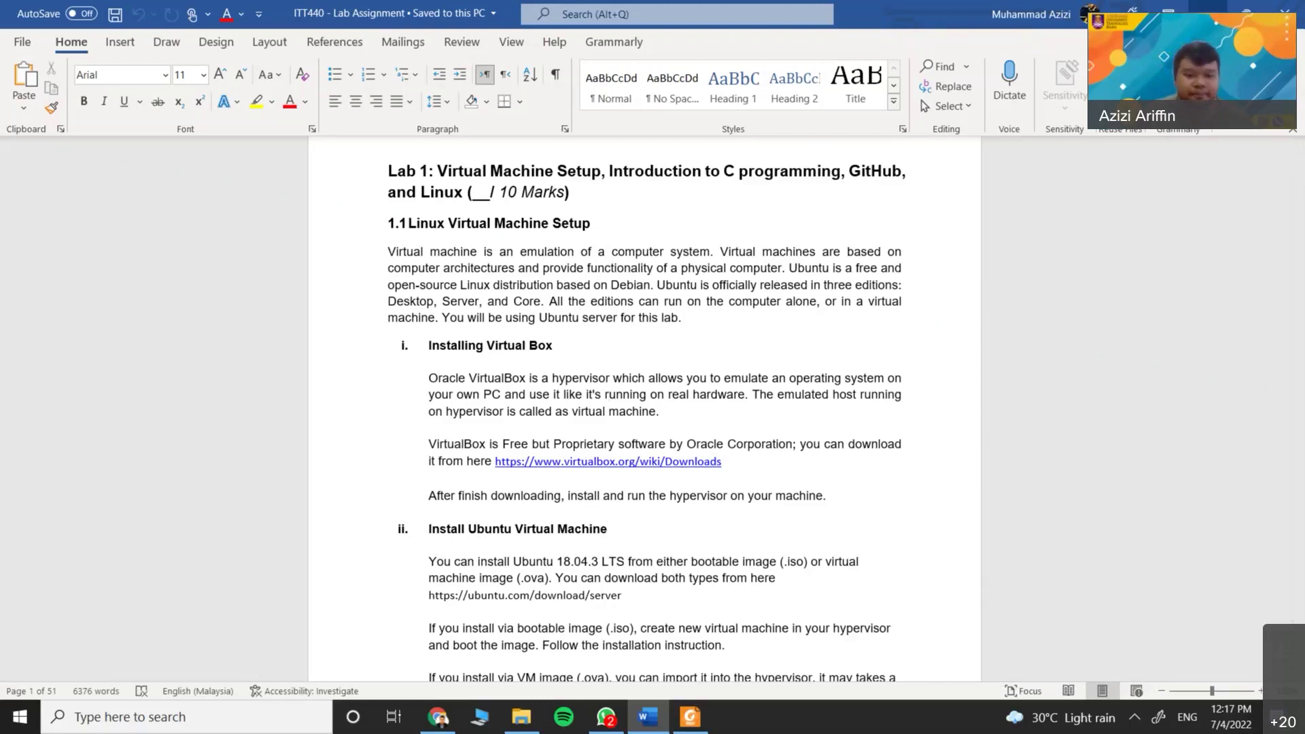
Launch Oracle VM VirtualBox Manager by searching 'virtual' and dismiss the new-version notice
key("super+d")
key("super")
type("vir")
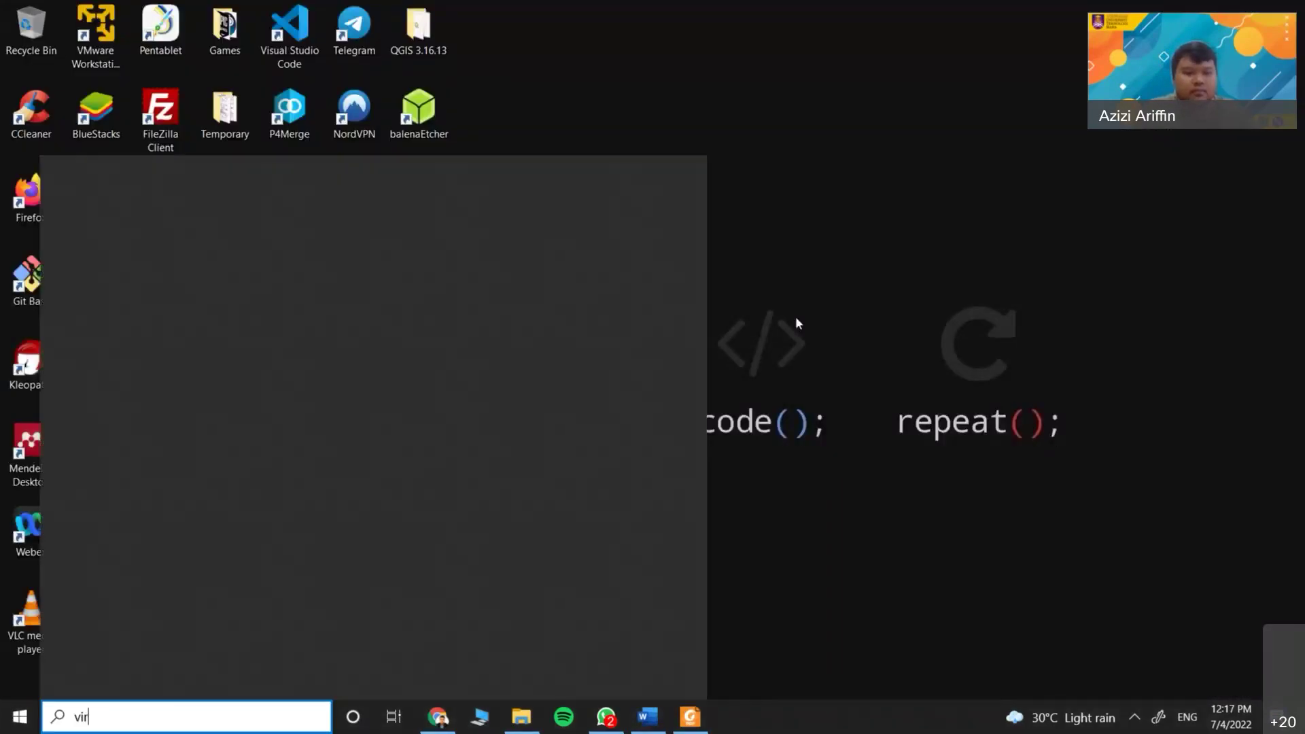
type("tual")
key("Escape")
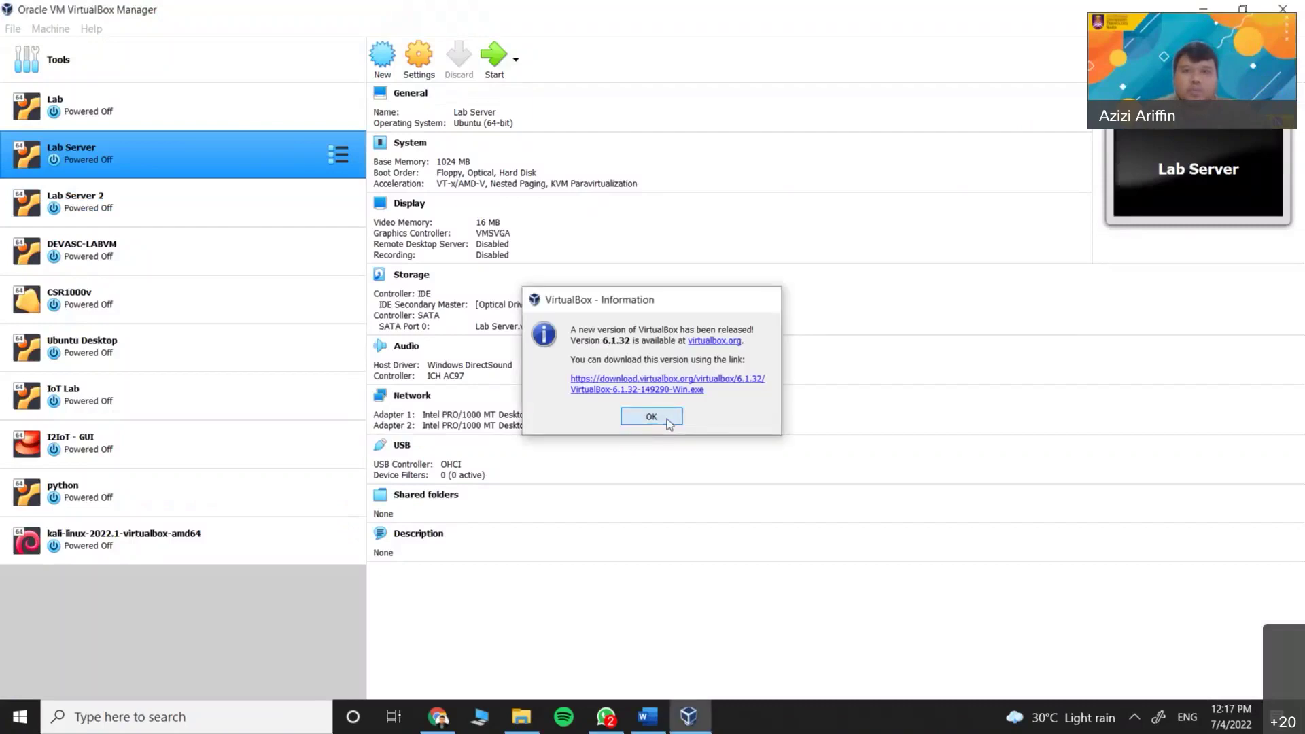
left_click(670, 412)
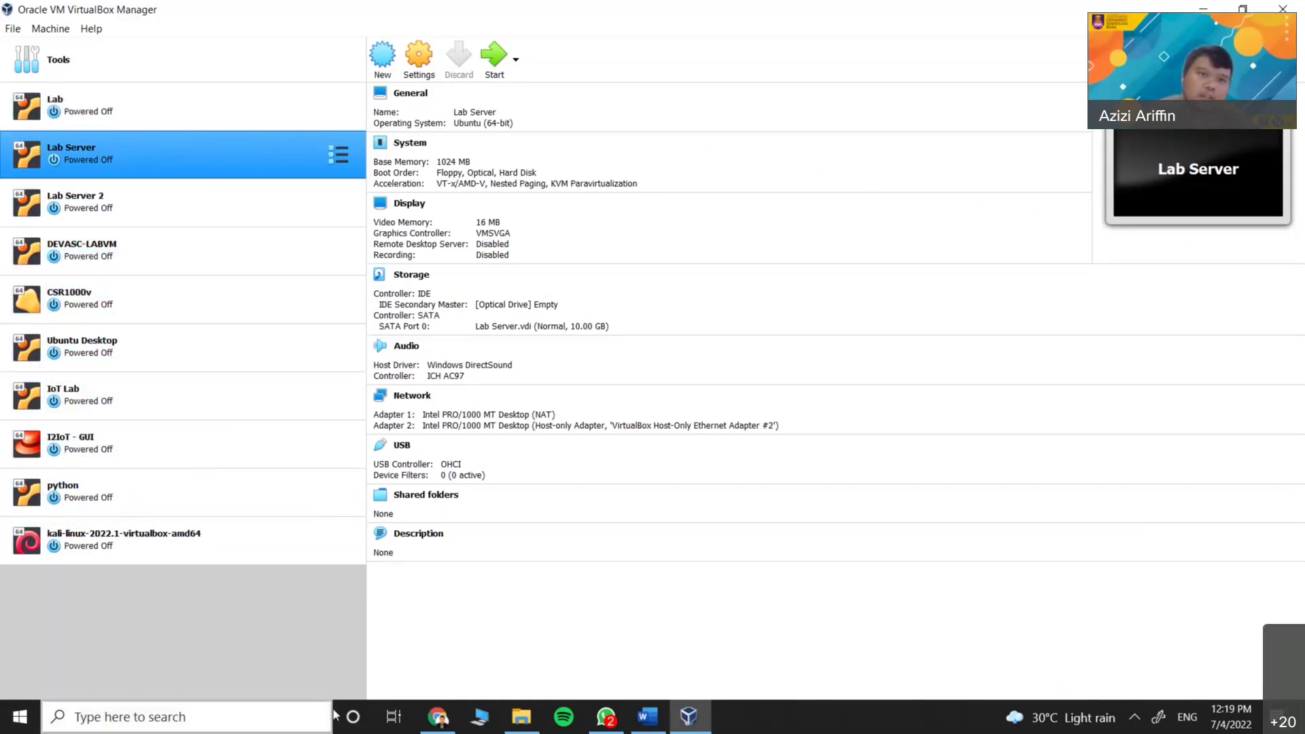
left_click(193, 117)
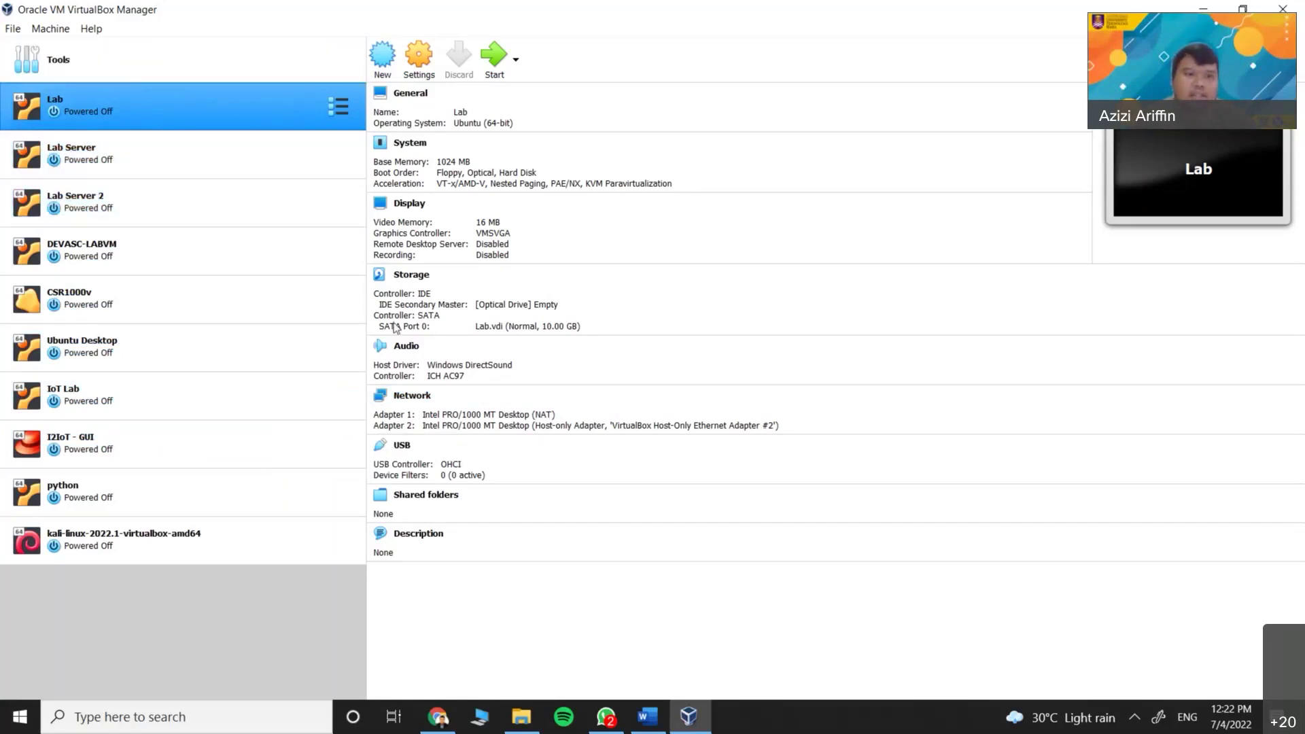
left_click(461, 396)
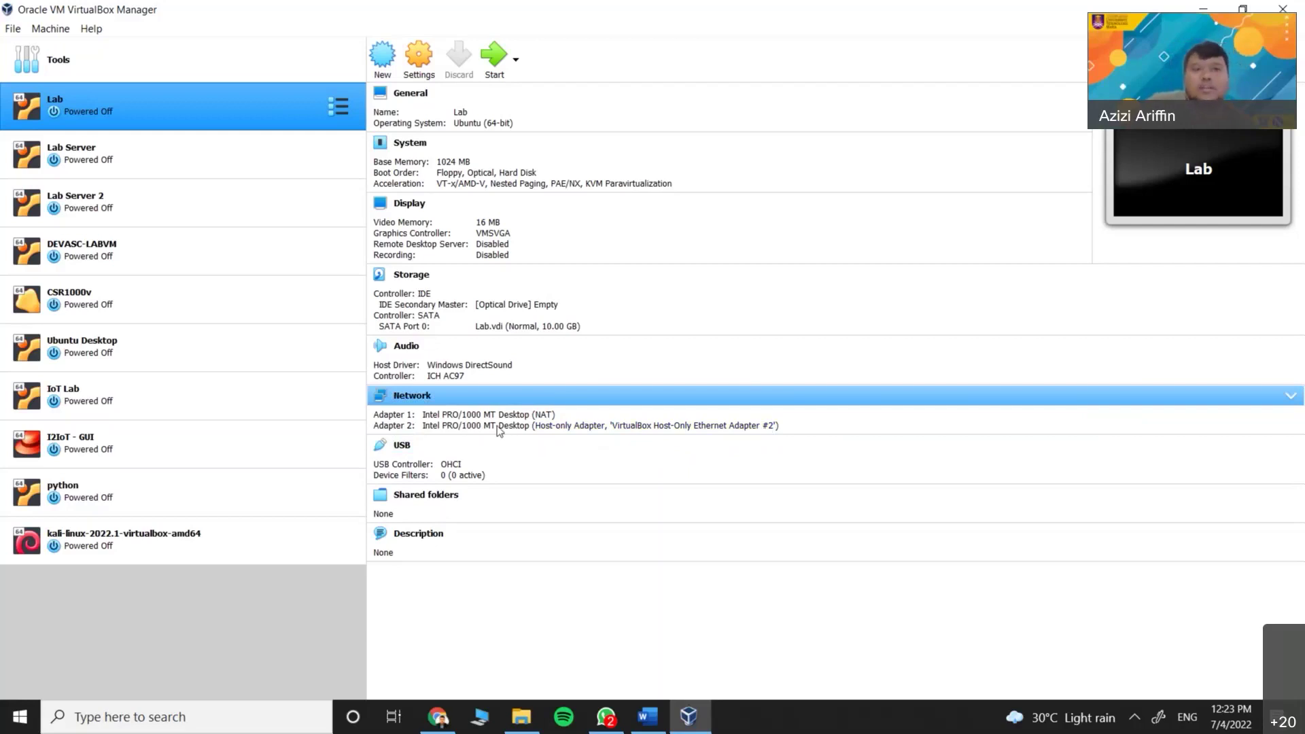
left_click(211, 164)
left_click(221, 121)
left_click(235, 153)
left_click(230, 119)
left_click(245, 142)
left_click(238, 115)
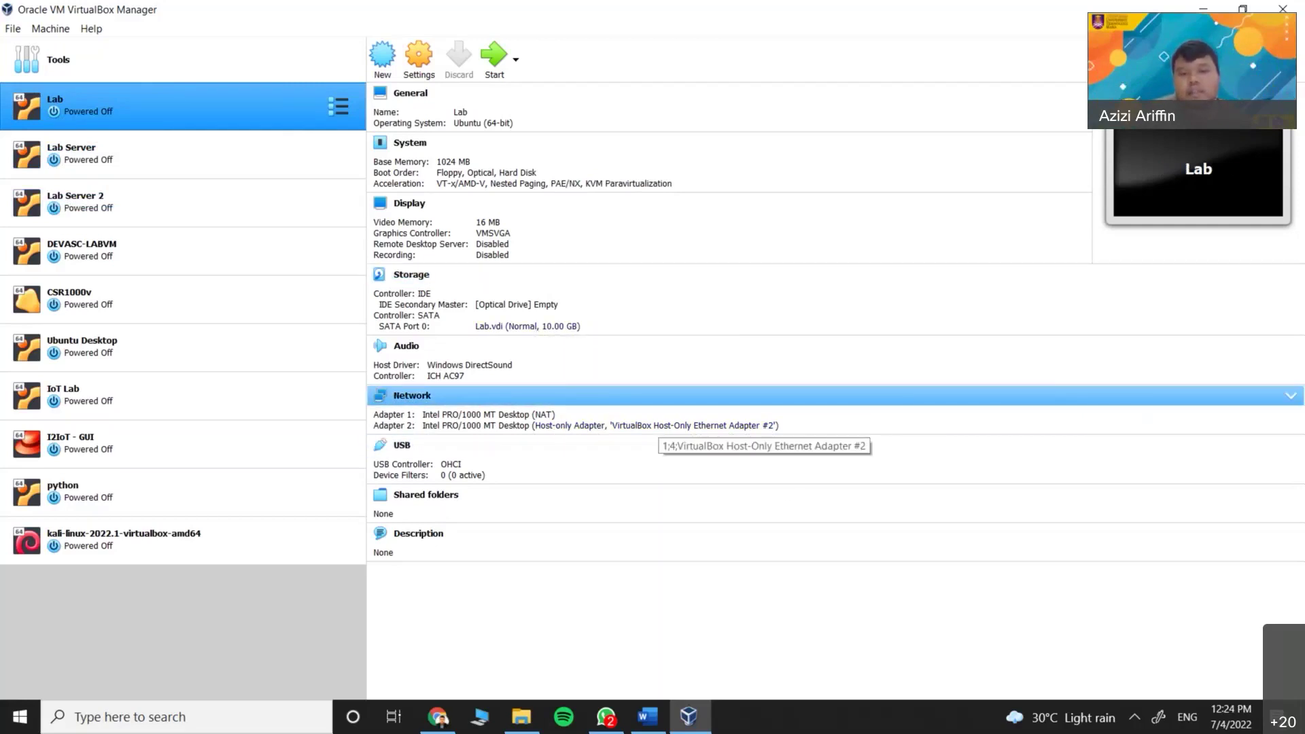
left_click(772, 732)
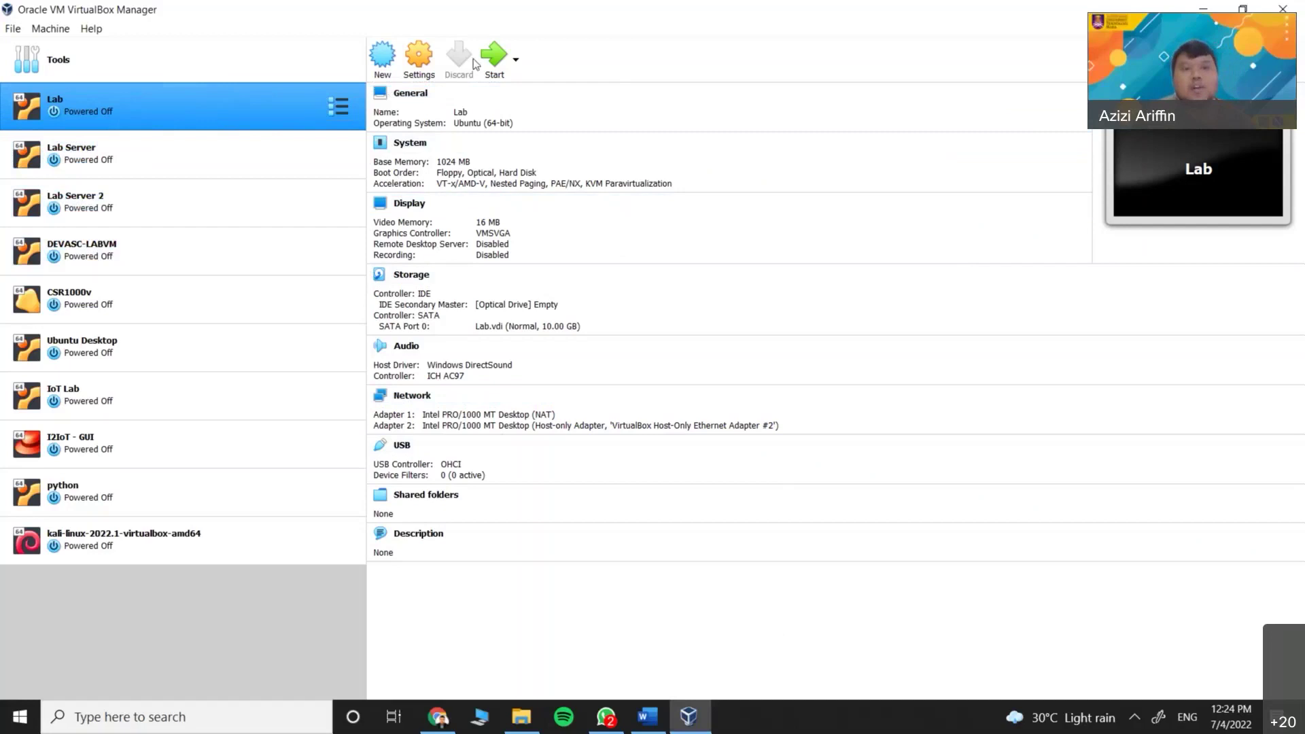
left_click(174, 164)
left_click(154, 103)
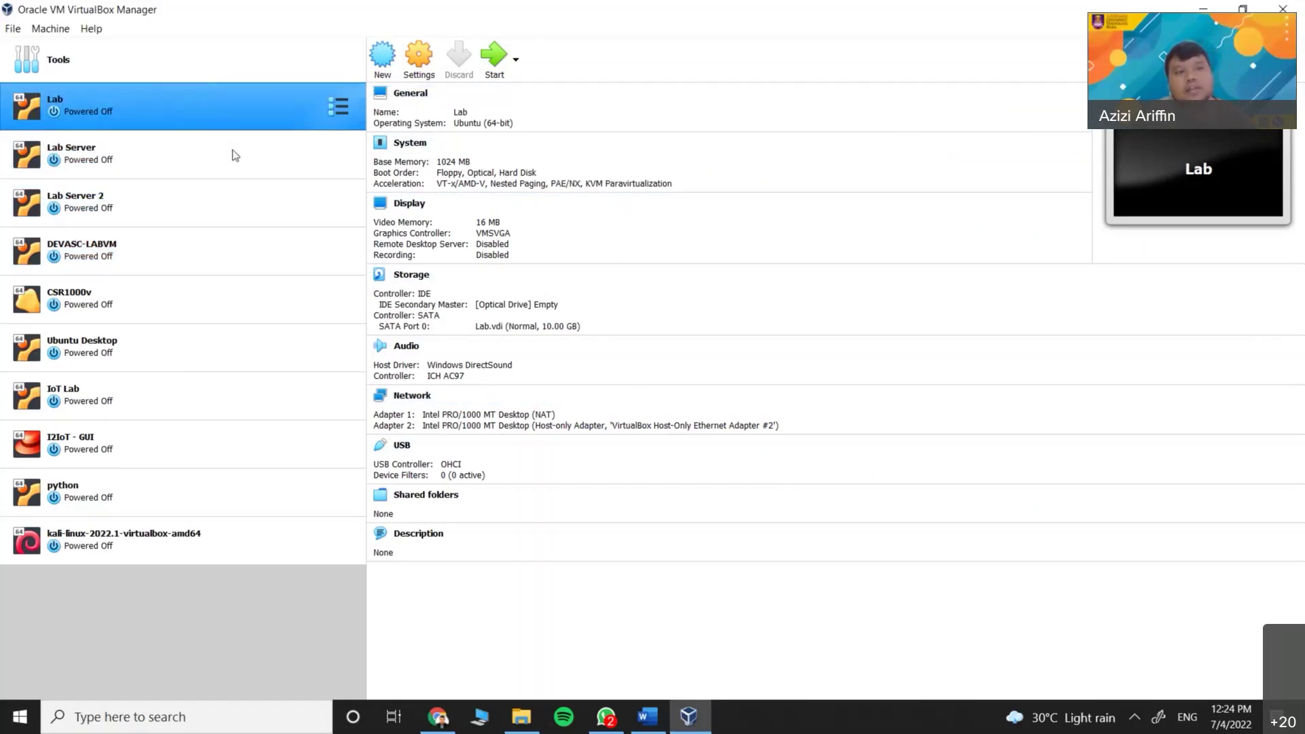
left_click(382, 56)
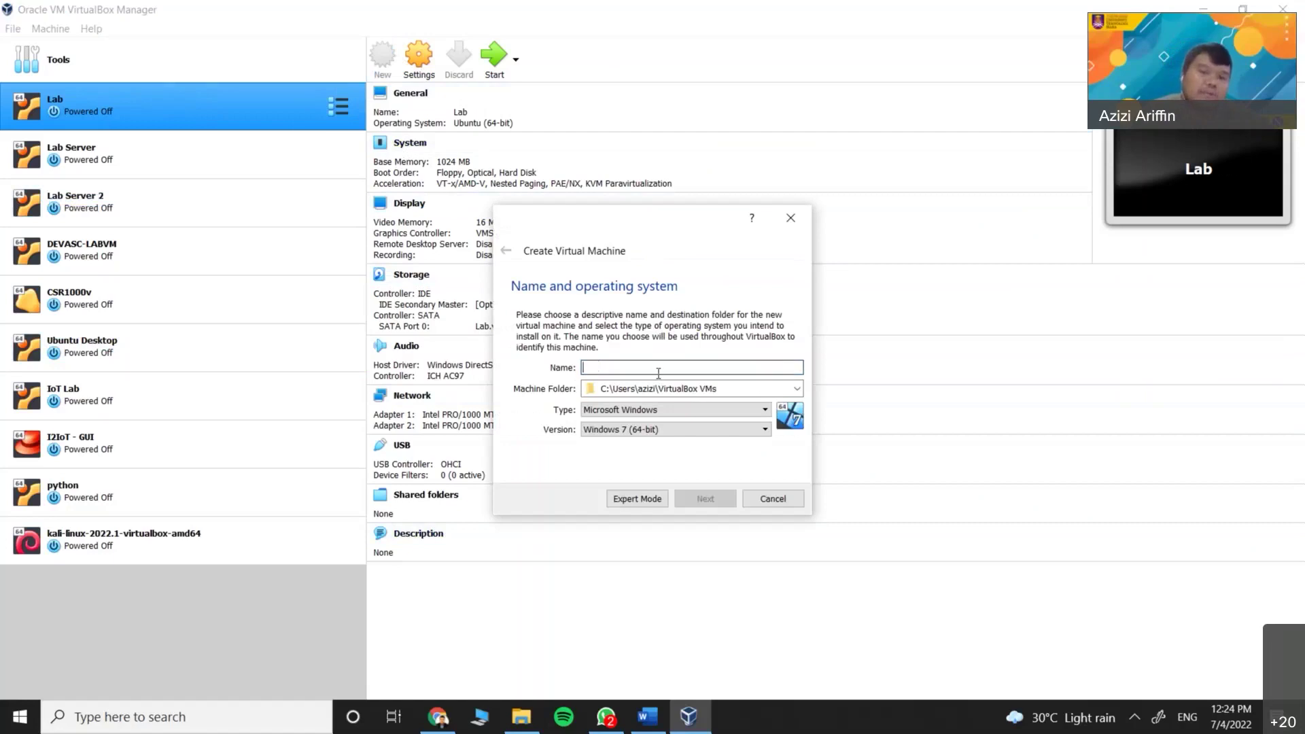
left_click(615, 411)
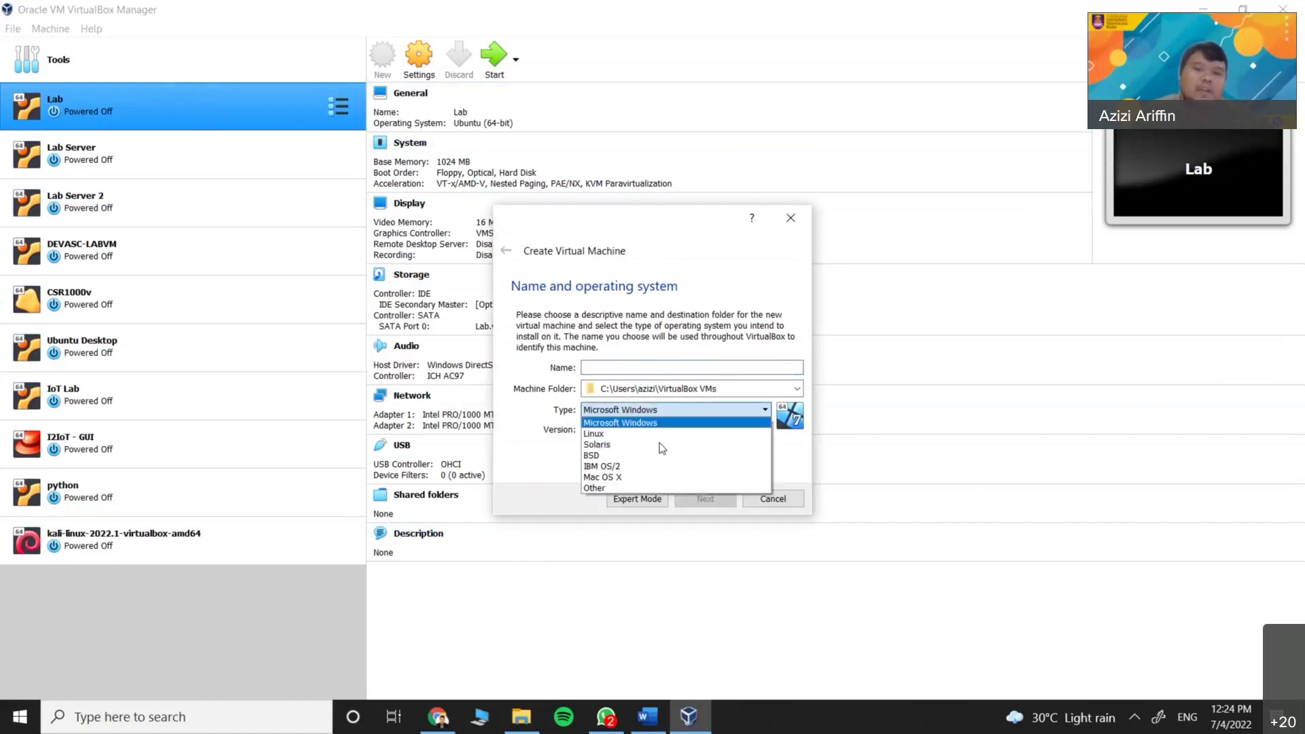
left_click(615, 445)
left_click(672, 410)
left_click(620, 433)
left_click(621, 433)
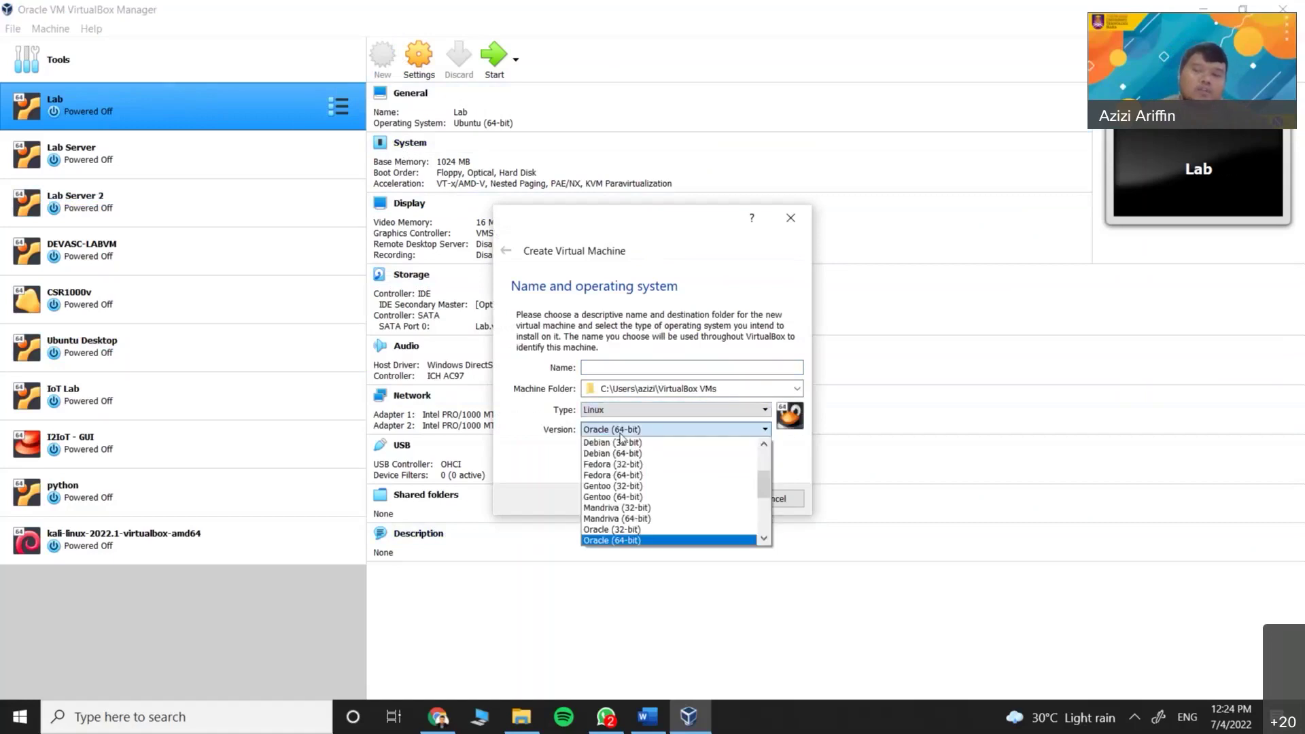
scroll(631, 535, "up", 2)
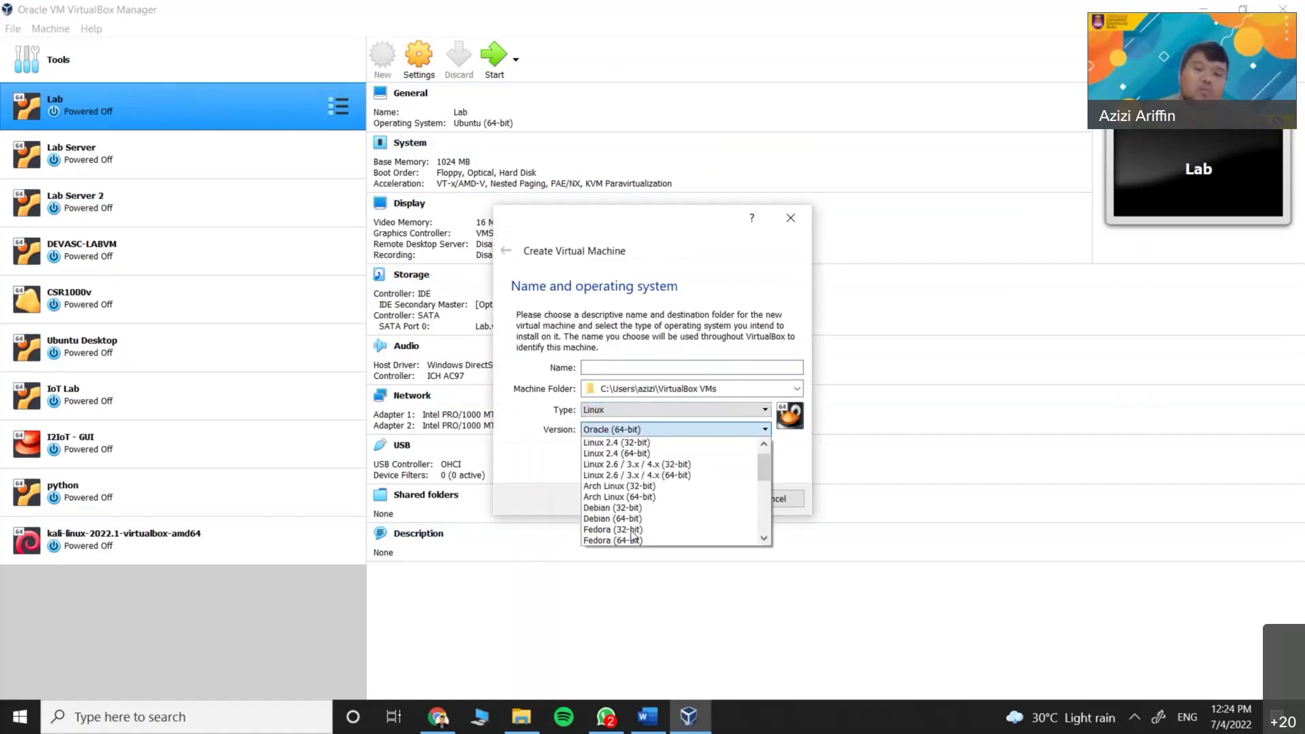
scroll(634, 530, "down", 6)
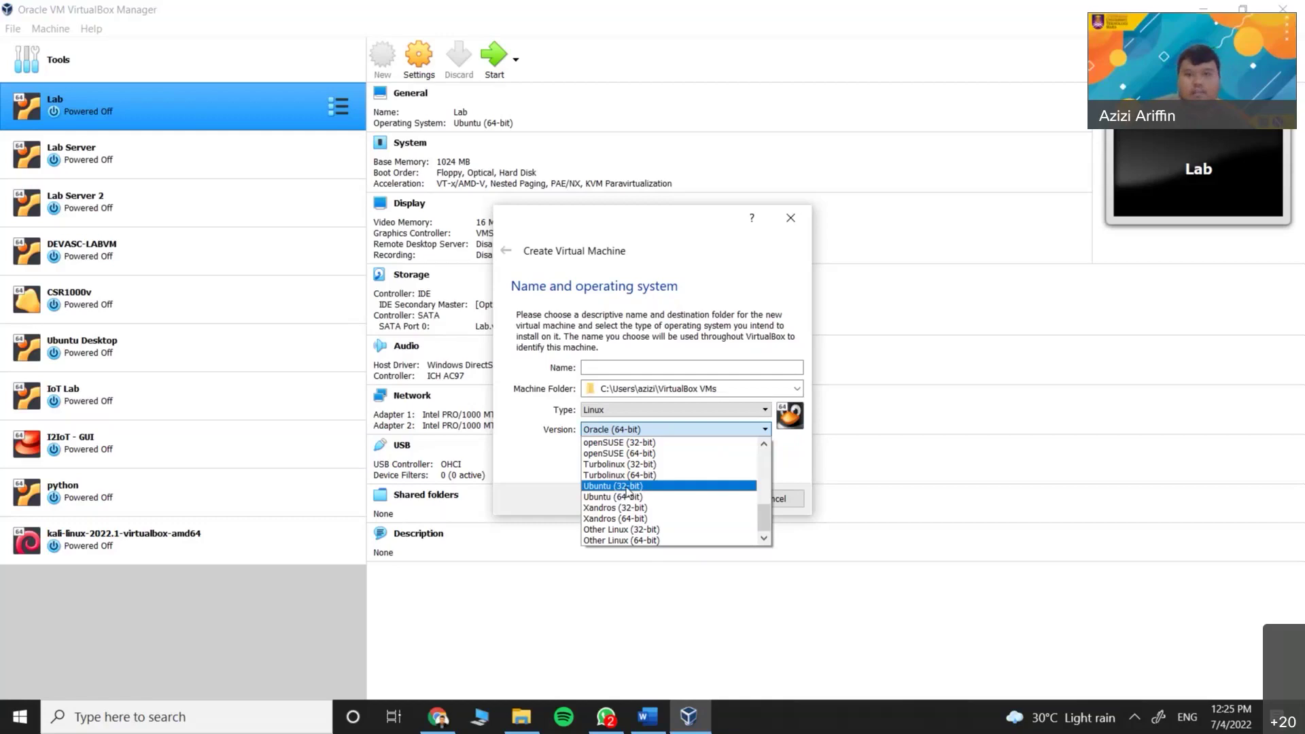
left_click(324, 599)
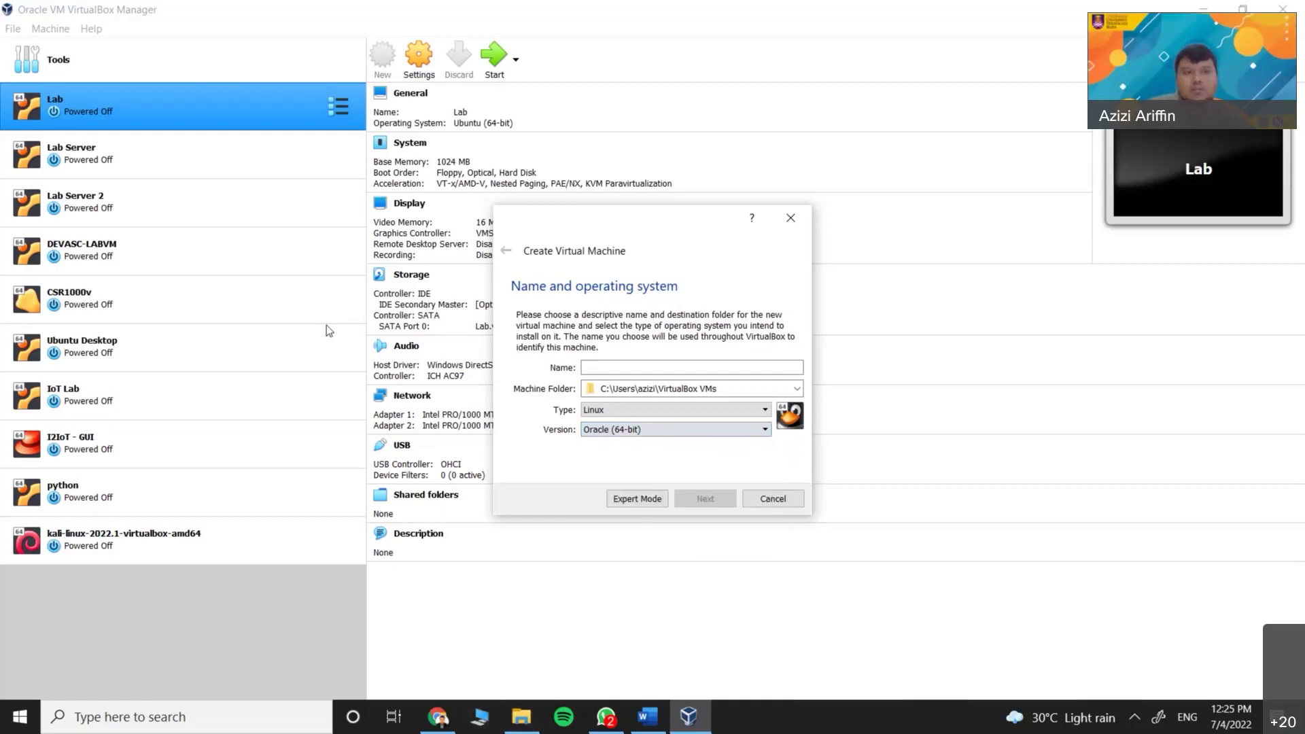
left_click(798, 228)
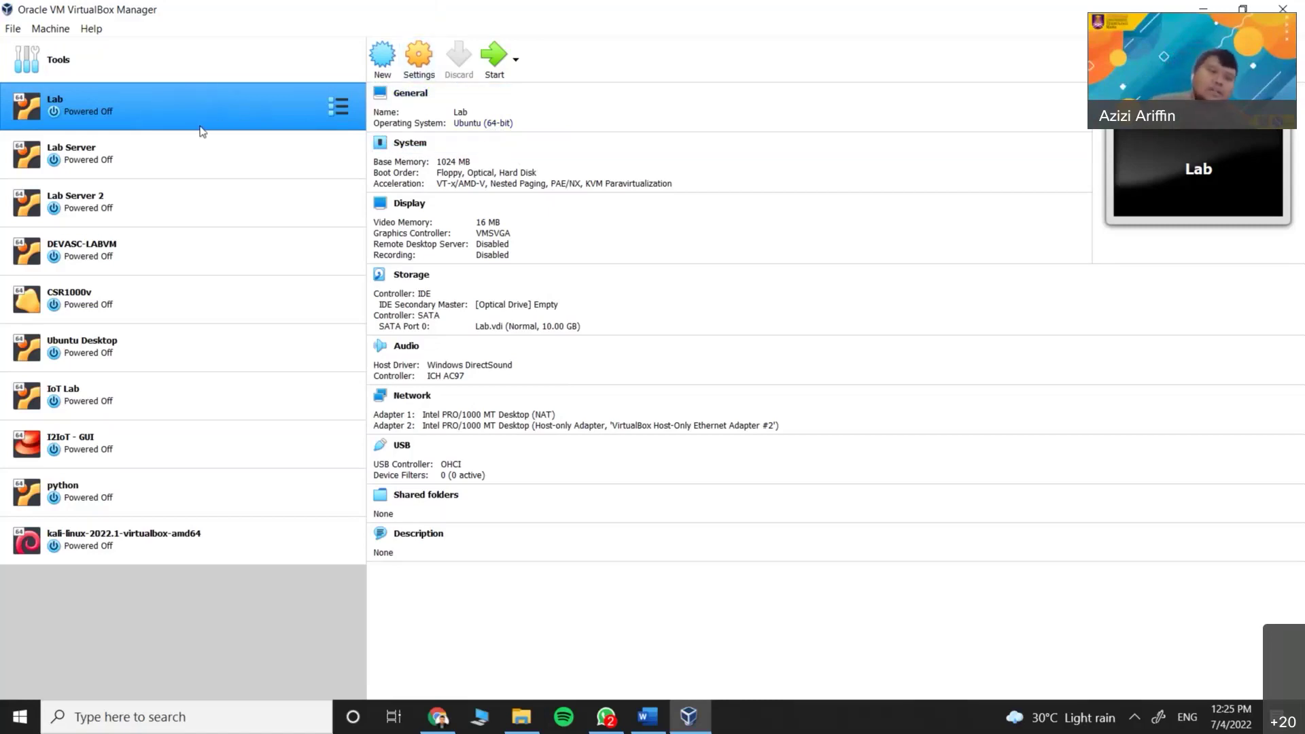
Review the Lab VM's System and Network settings, including the Adapter 2 page
left_click(418, 58)
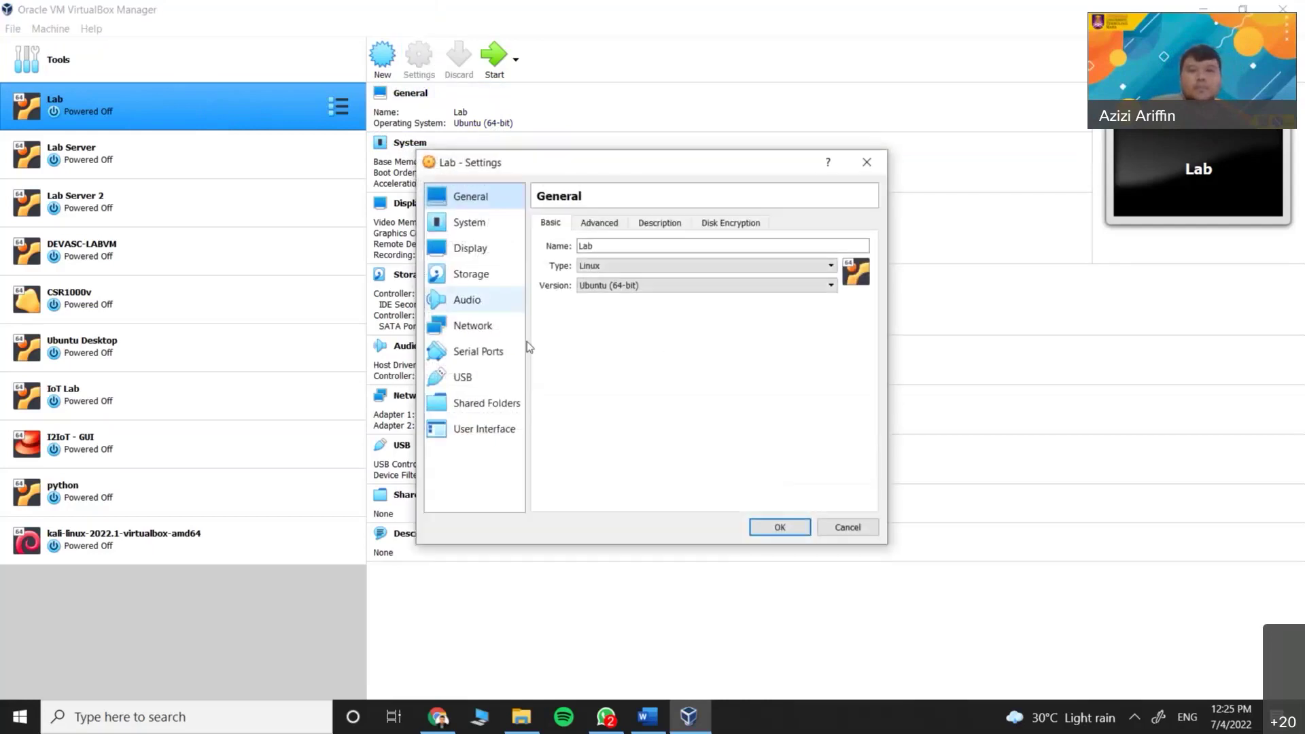
left_click(489, 224)
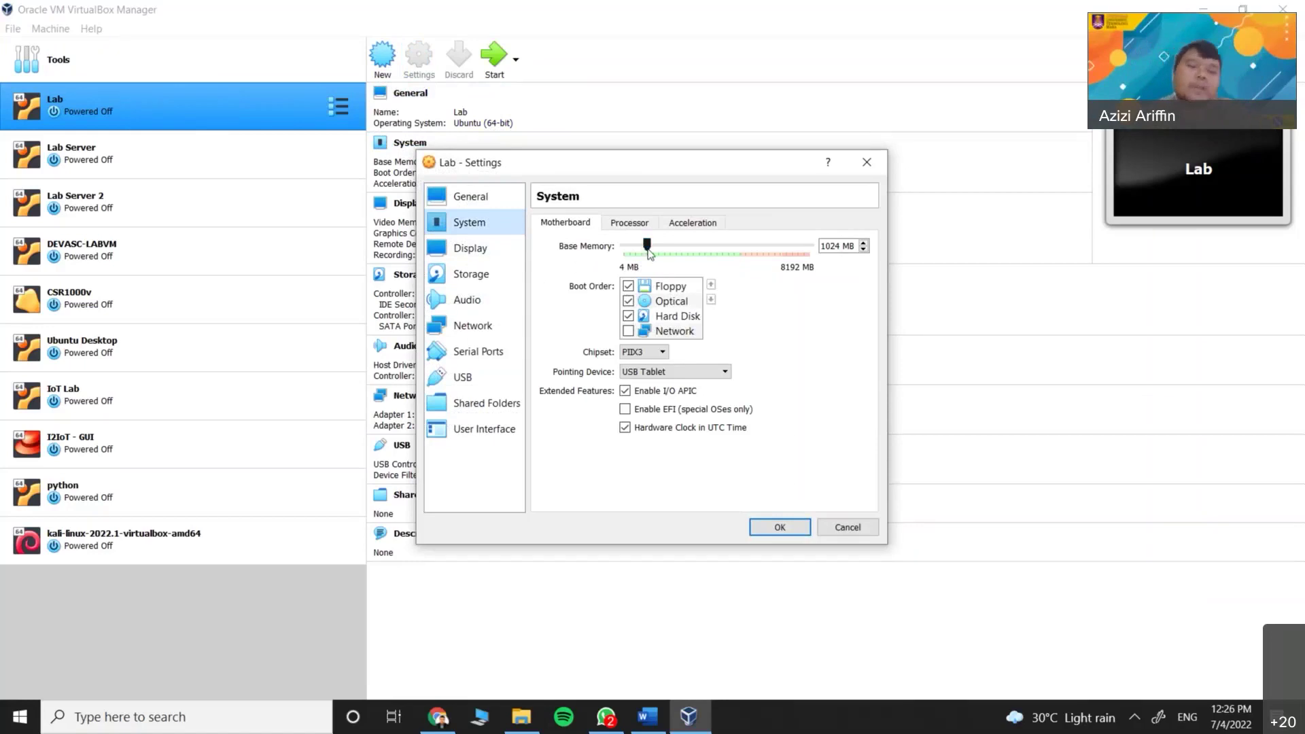
left_click(496, 326)
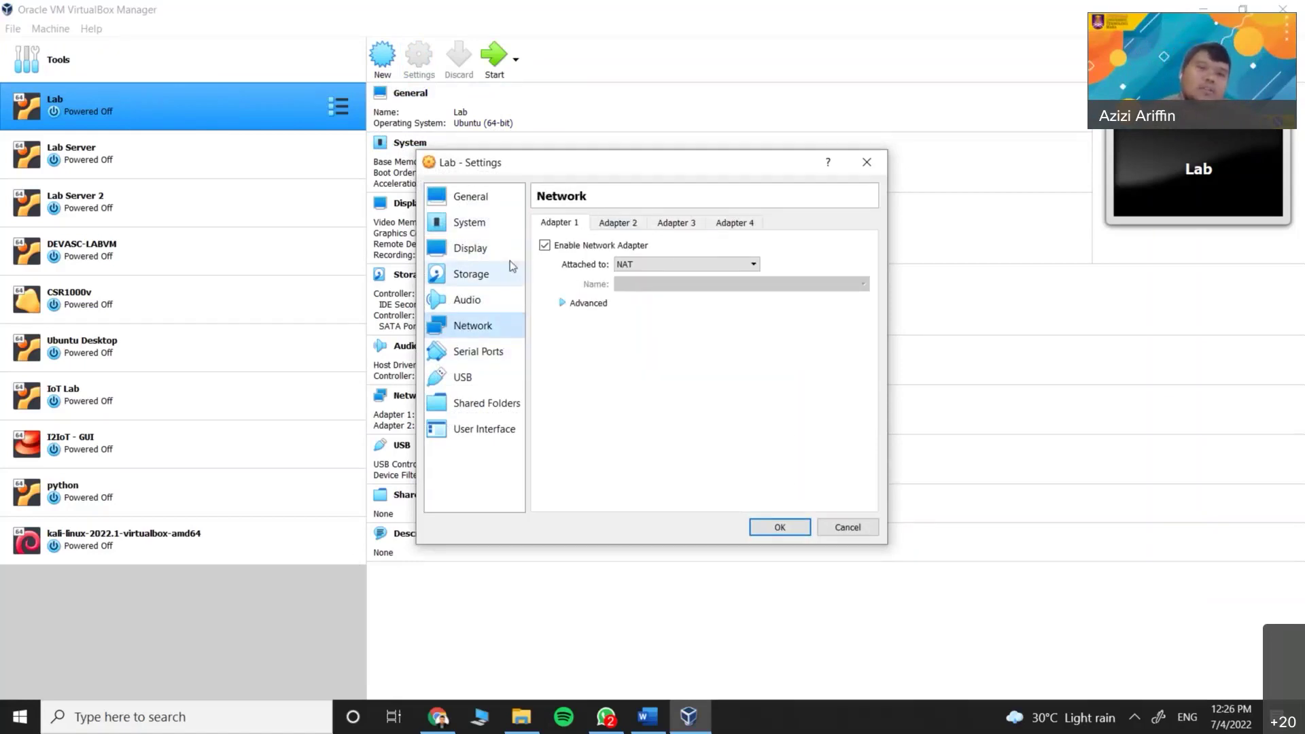
left_click_drag(506, 165, 644, 184)
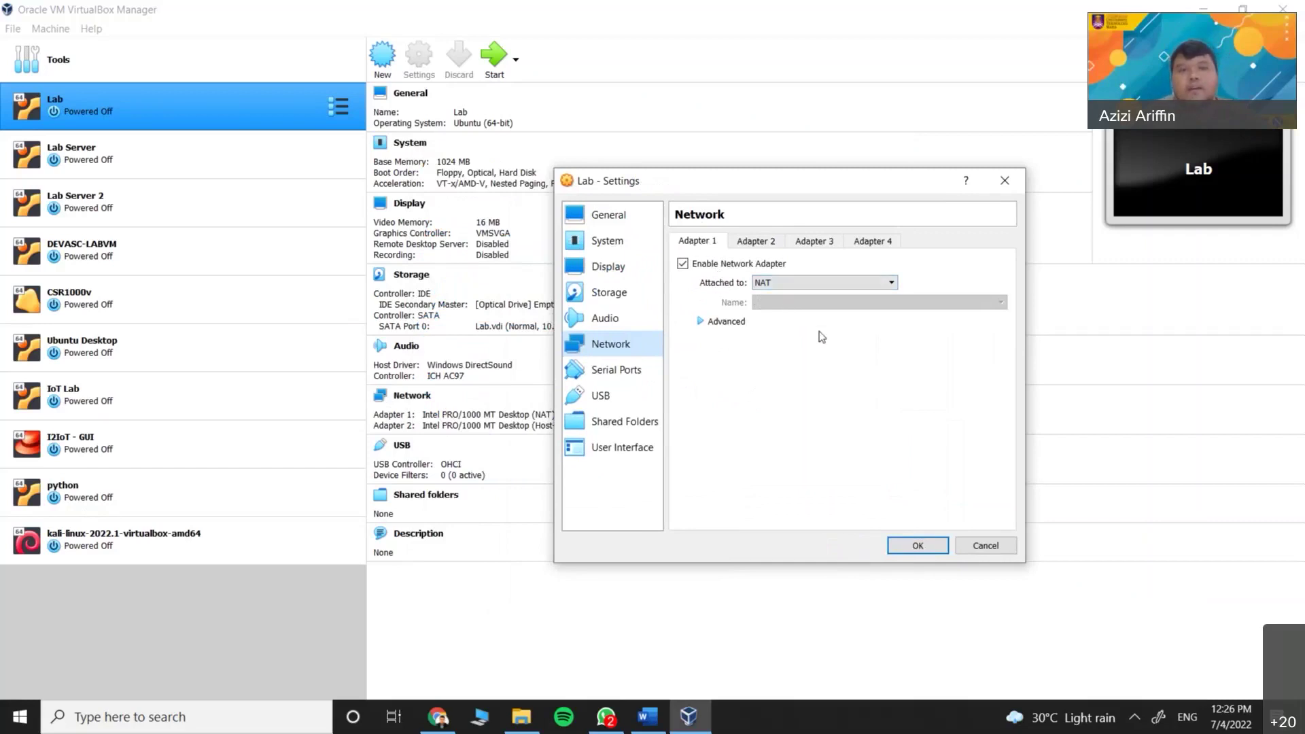
left_click(756, 241)
left_click_drag(784, 180, 699, 190)
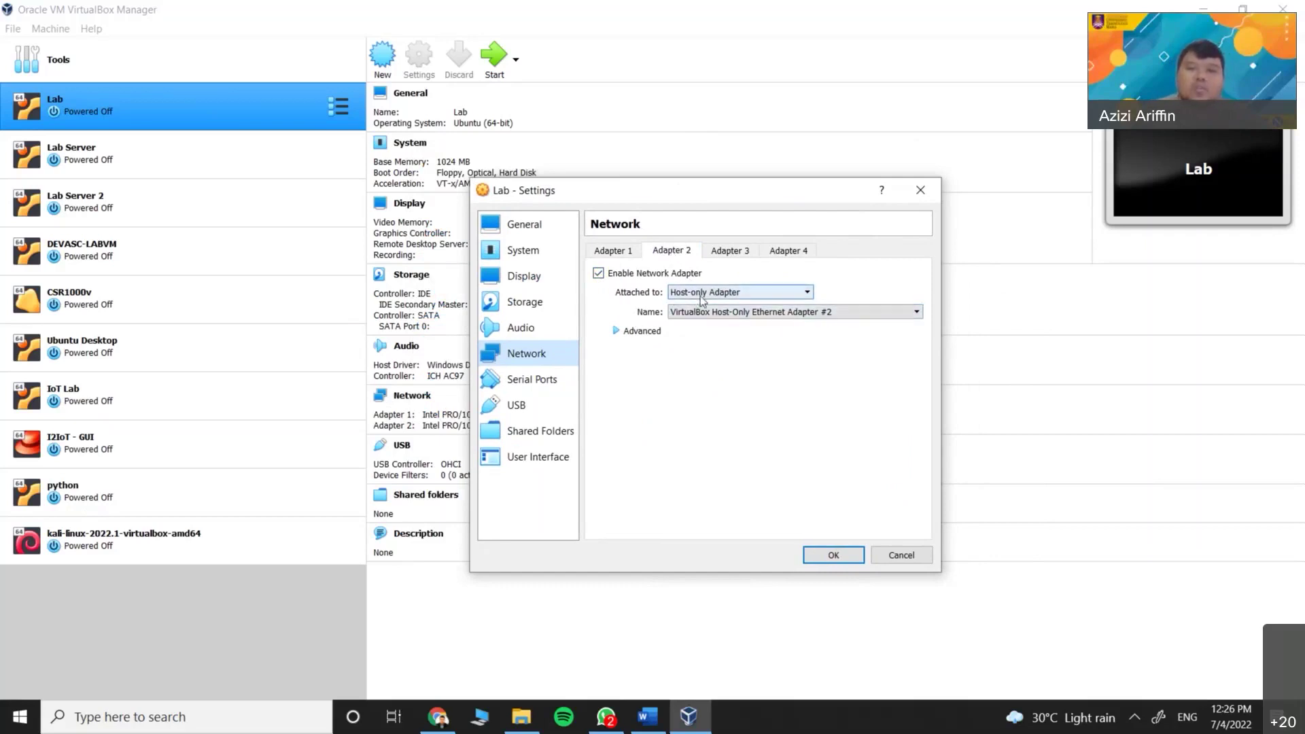
Keep Lab's Adapter 2 on Host-only Adapter, close settings, and show Lab Server's details
left_click(726, 298)
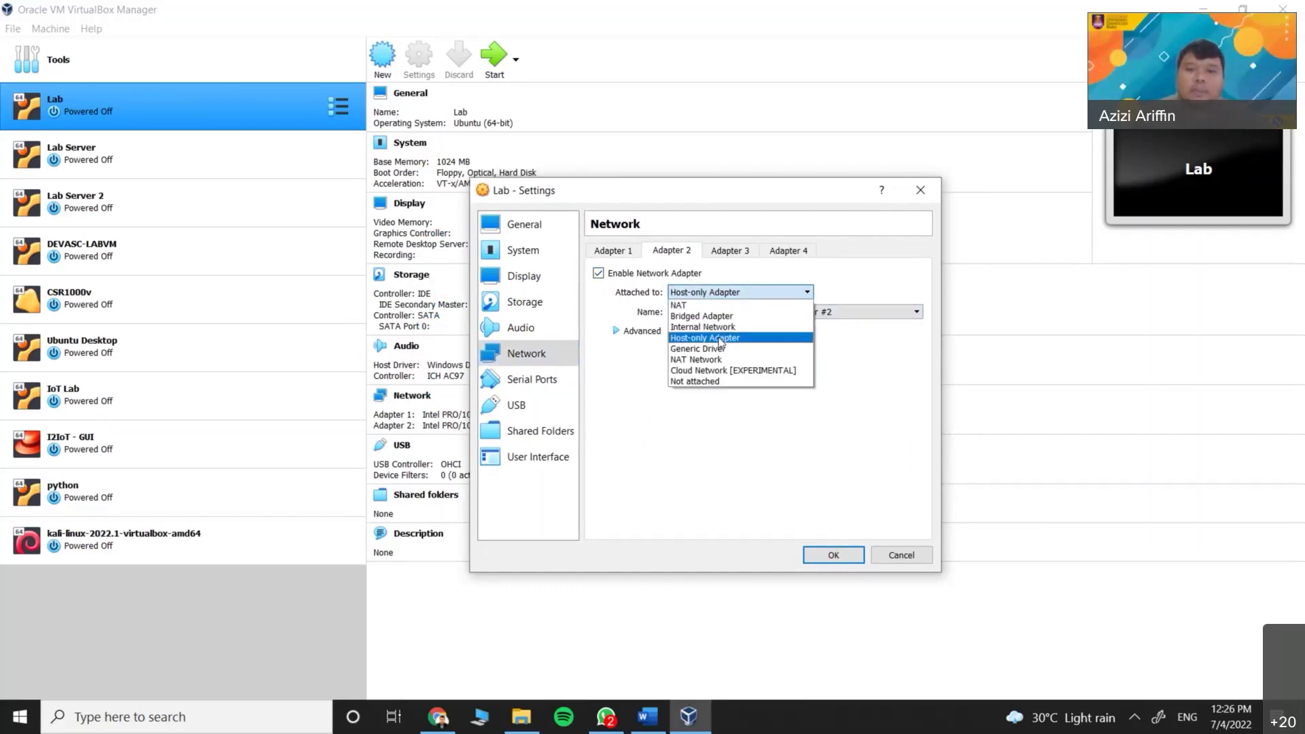
left_click(720, 339)
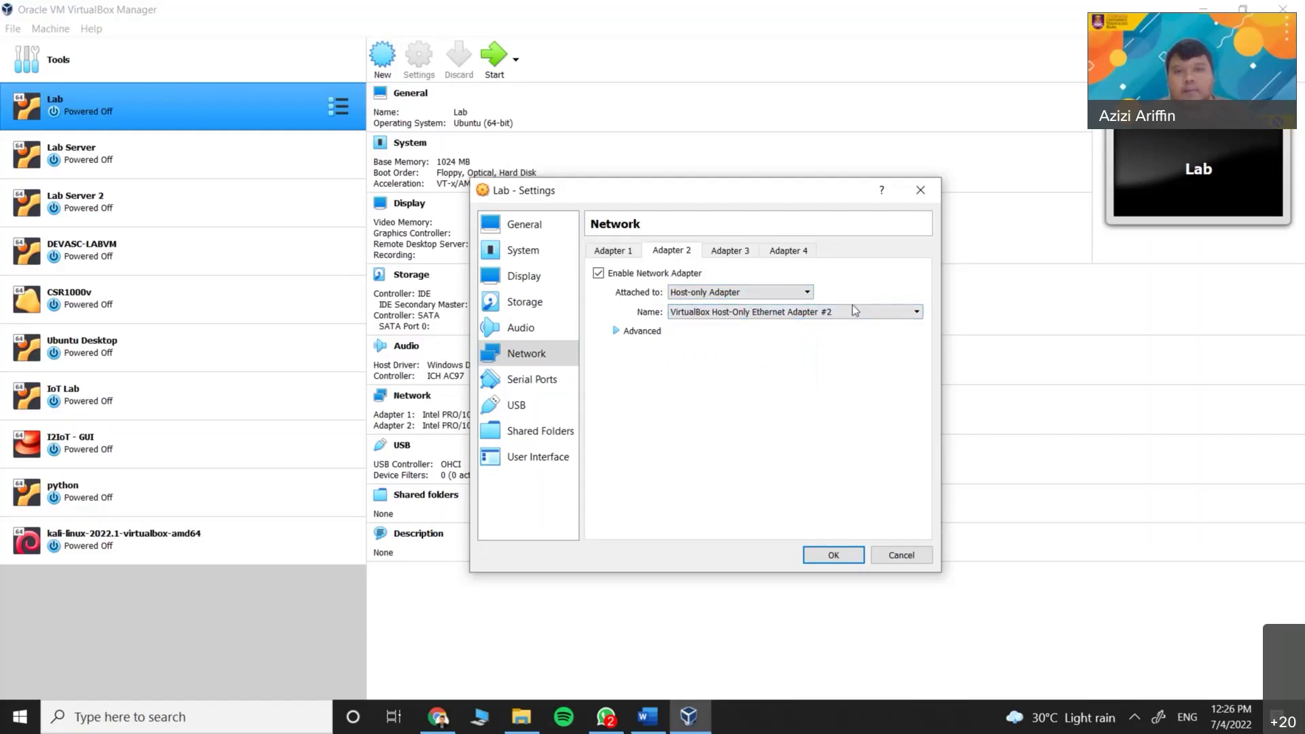
left_click(921, 190)
left_click(256, 166)
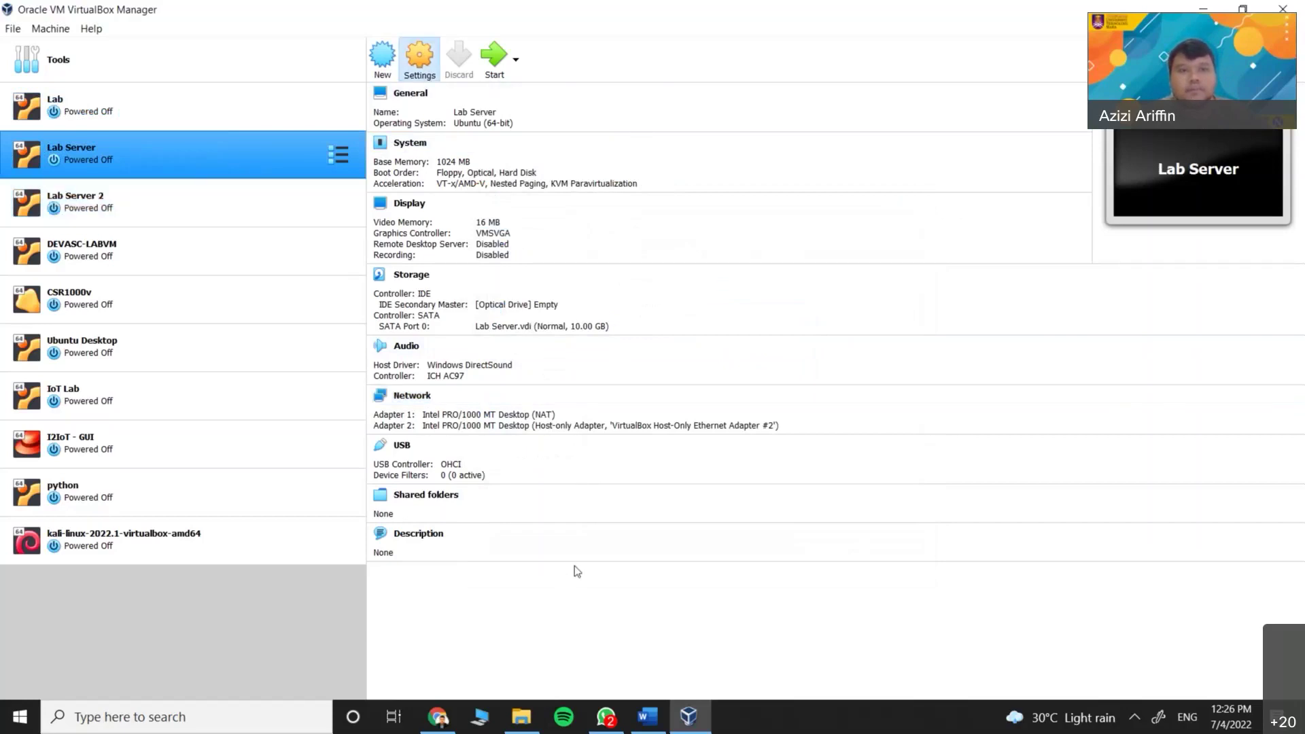
key("ctrl+s")
left_click(472, 325)
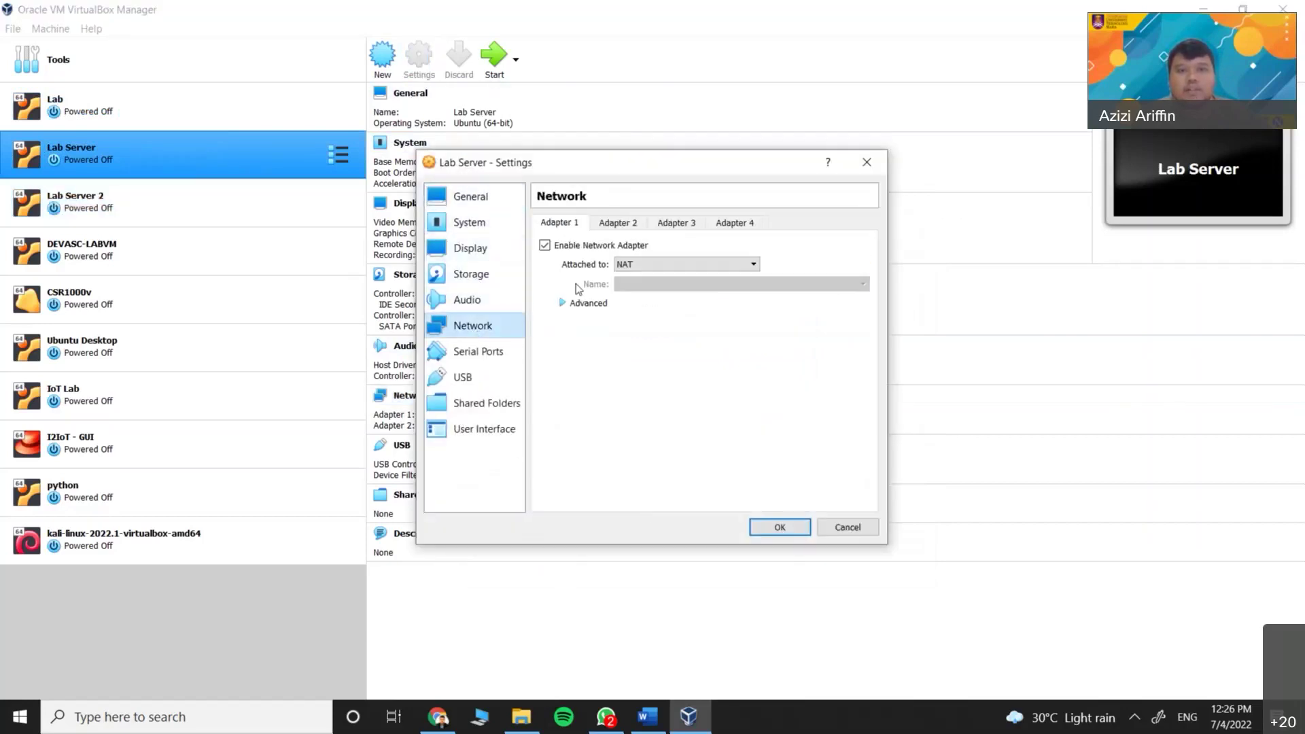
left_click(619, 223)
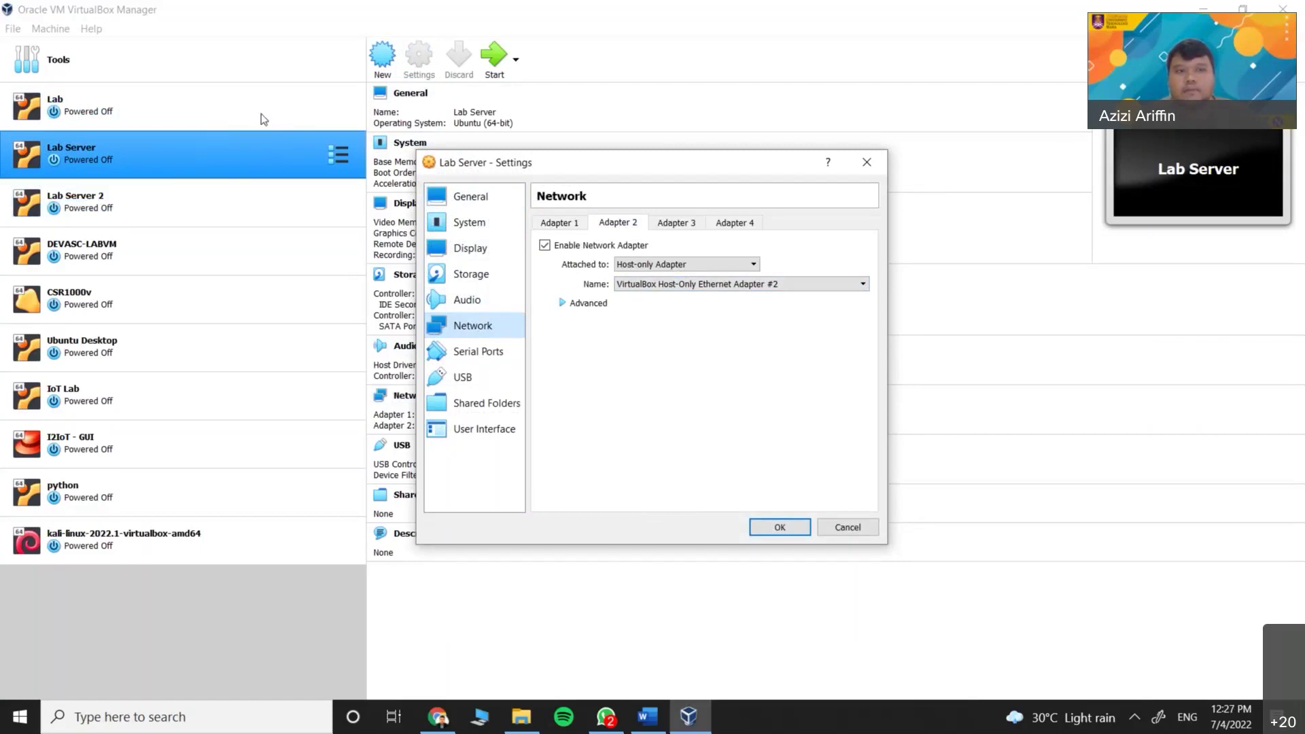
left_click(866, 162)
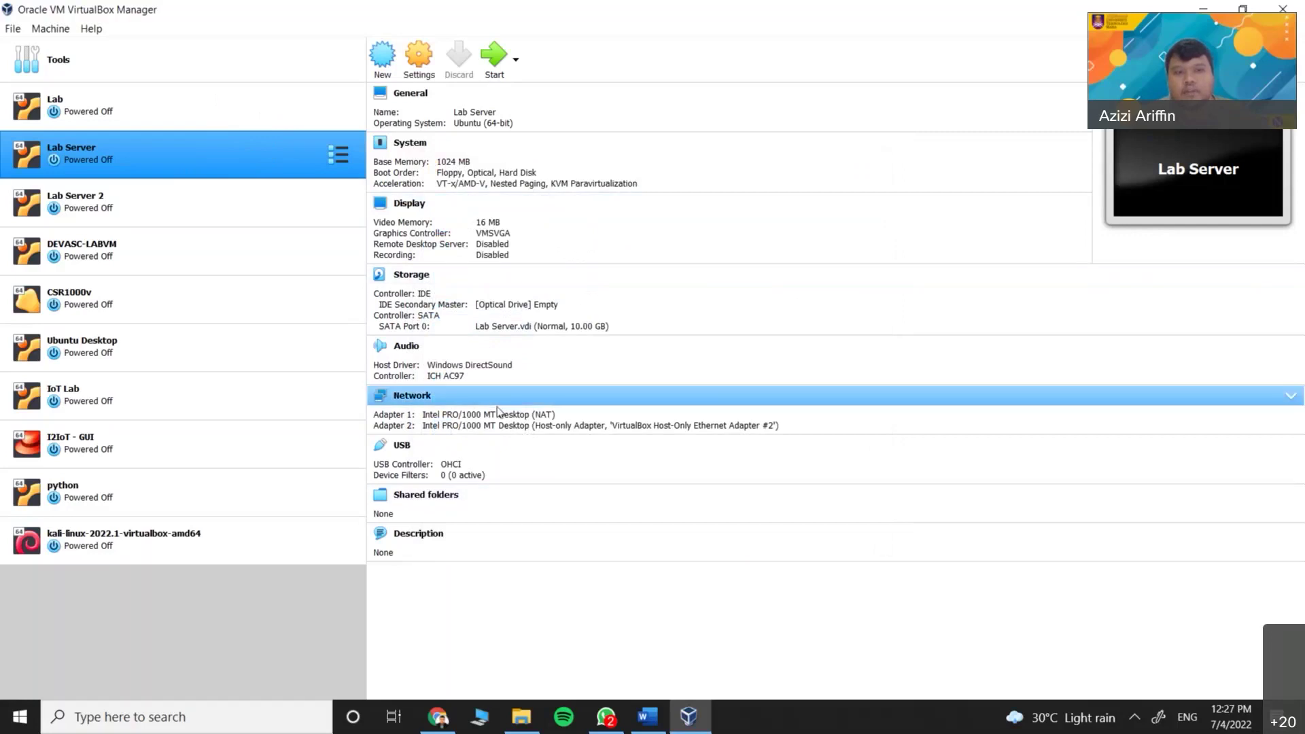
left_click(242, 116)
left_click(255, 150)
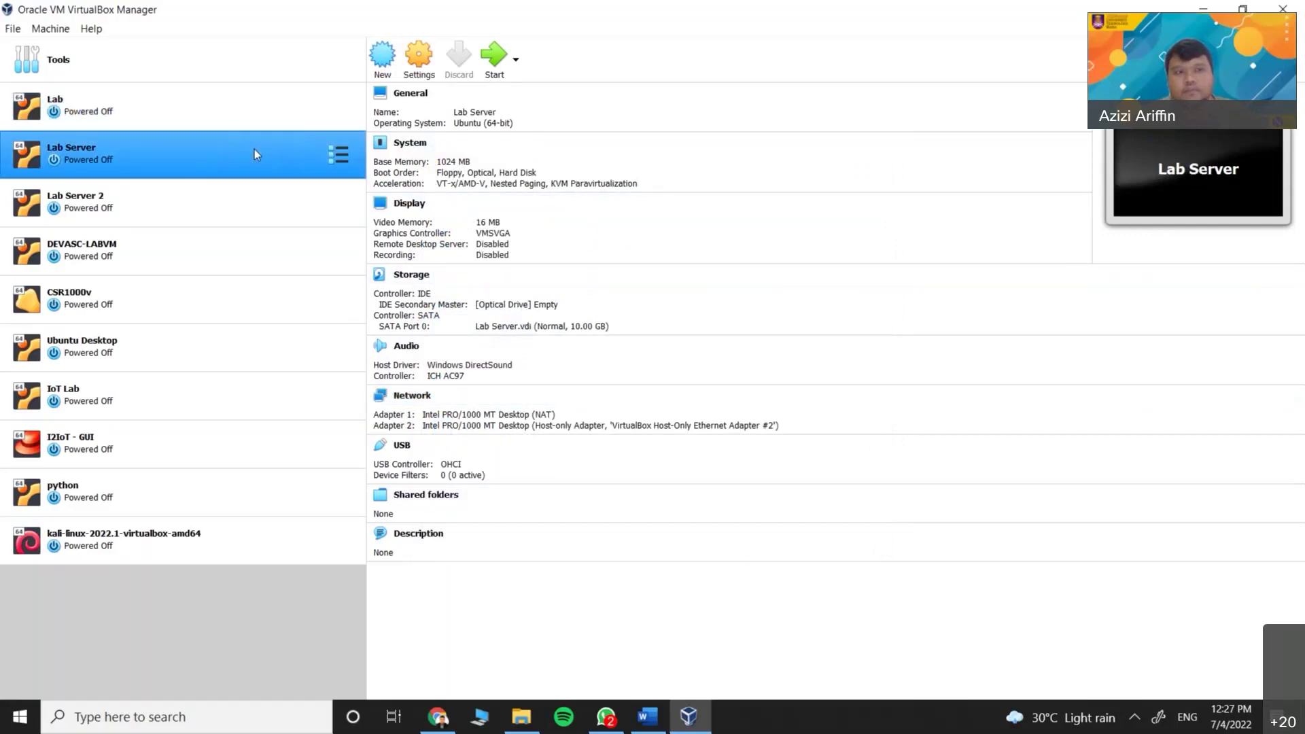
Compare the Lab and Lab Server VM details, then open the File menu
left_click(242, 108)
left_click(258, 155)
left_click(265, 113)
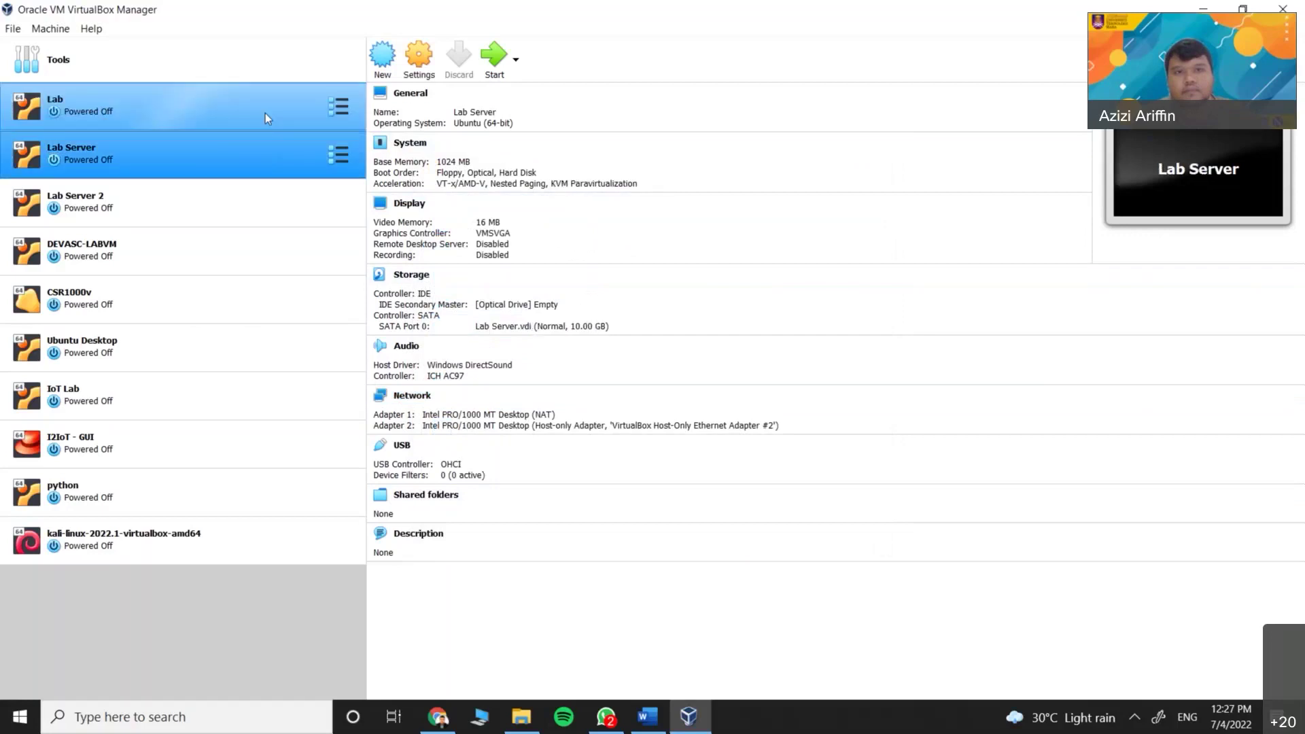
left_click(262, 144)
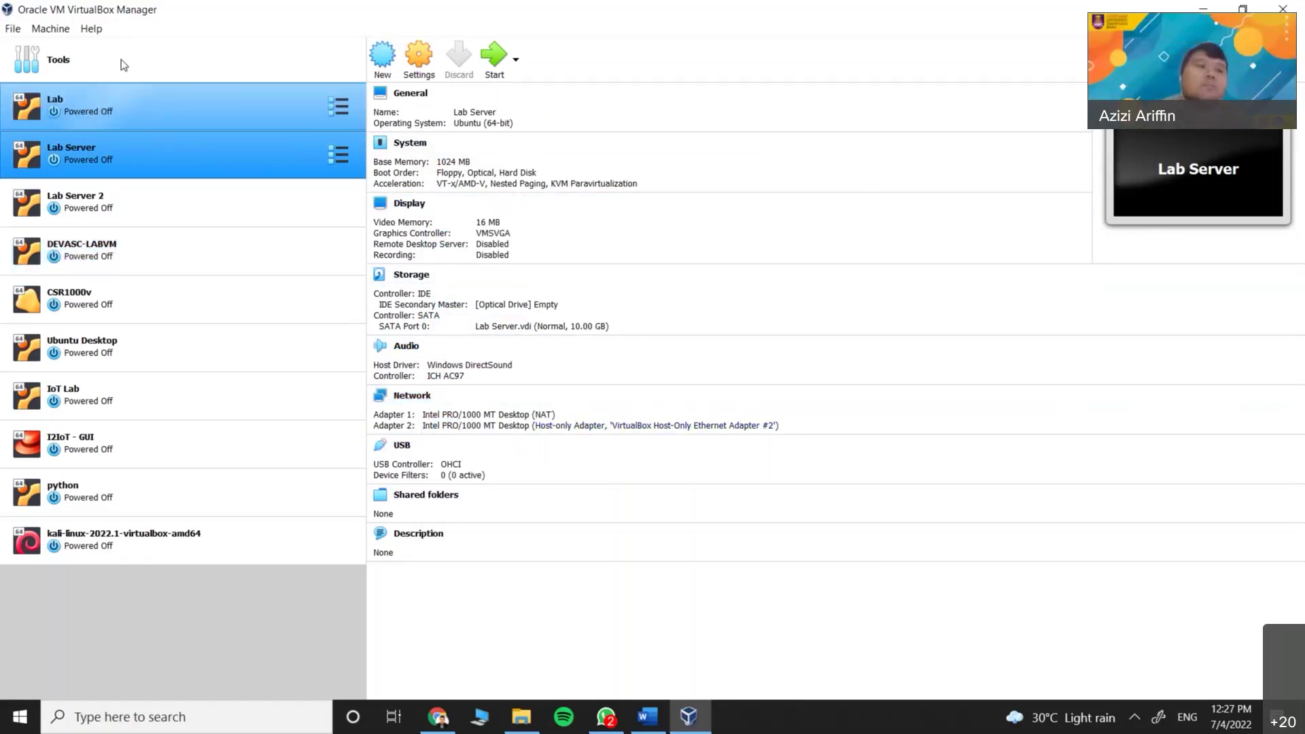
left_click(12, 30)
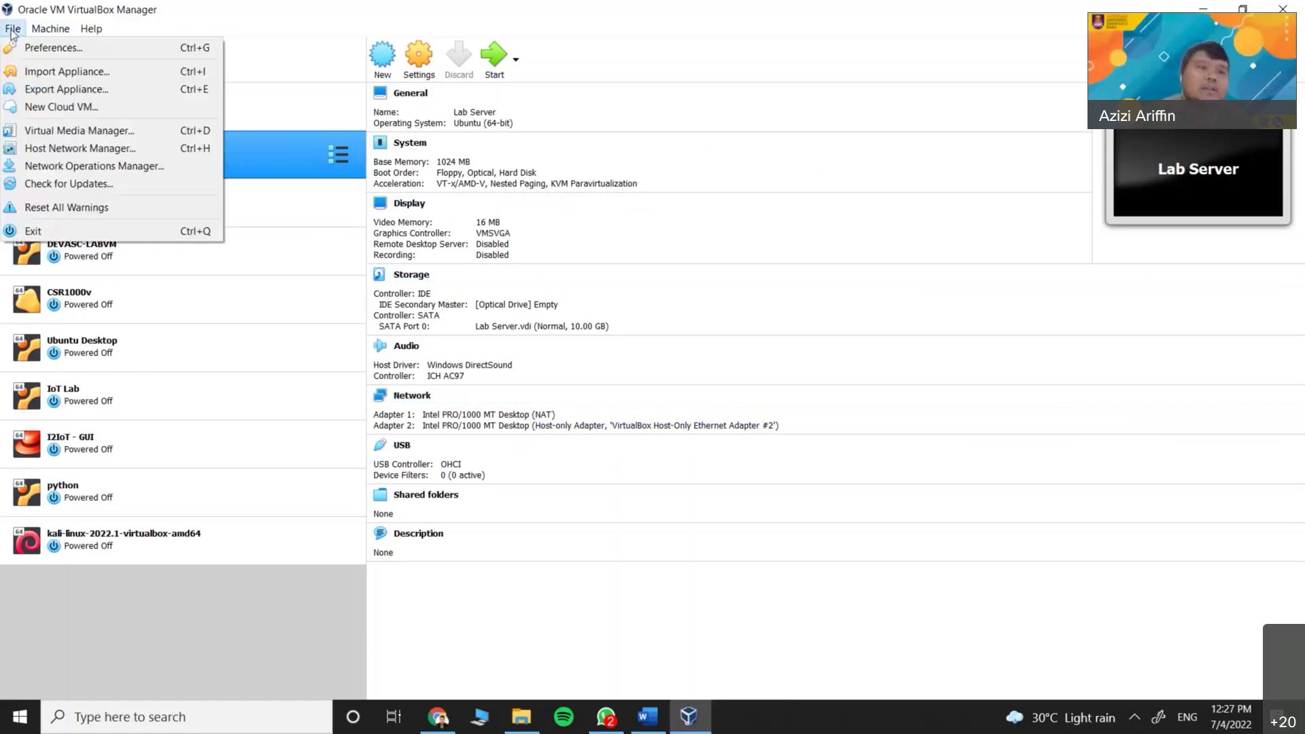
Open Host Network Manager and check Host-Only Ethernet Adapter #2 at 192.168.114.4/24 with DHCP enabled
left_click(119, 148)
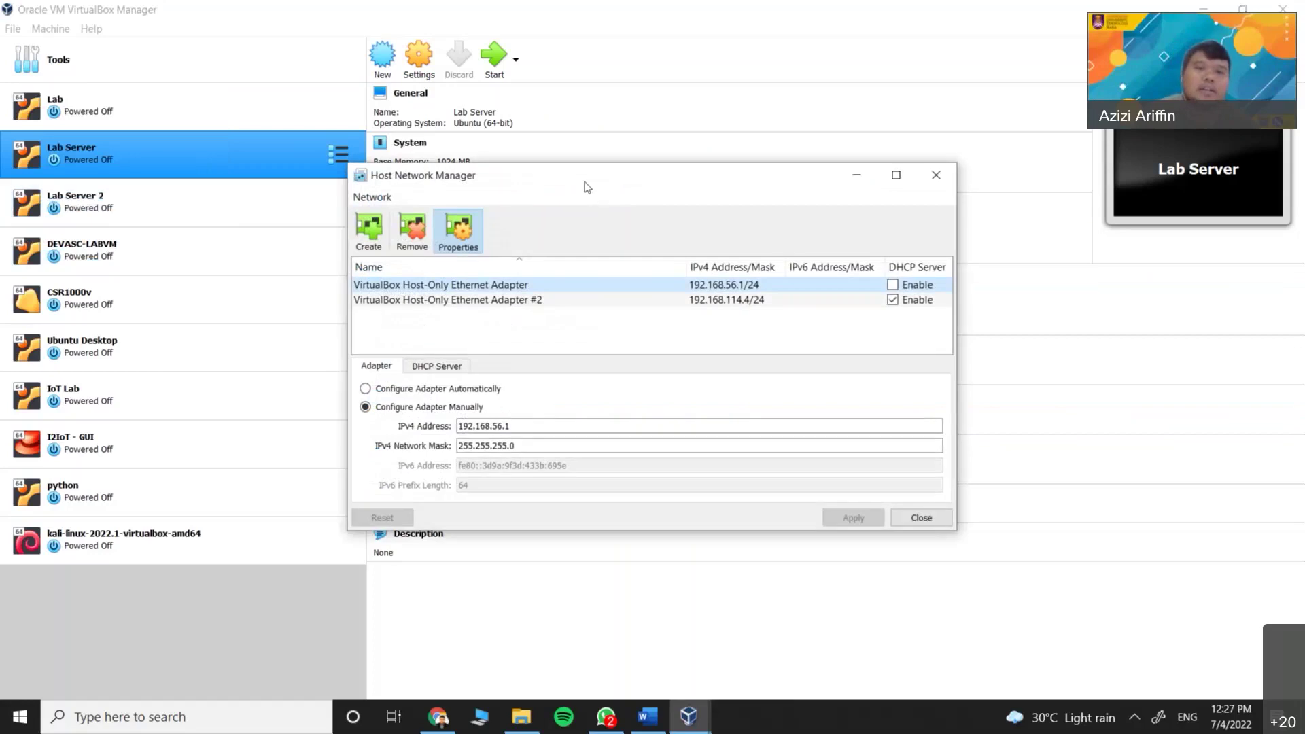
left_click_drag(584, 181, 686, 120)
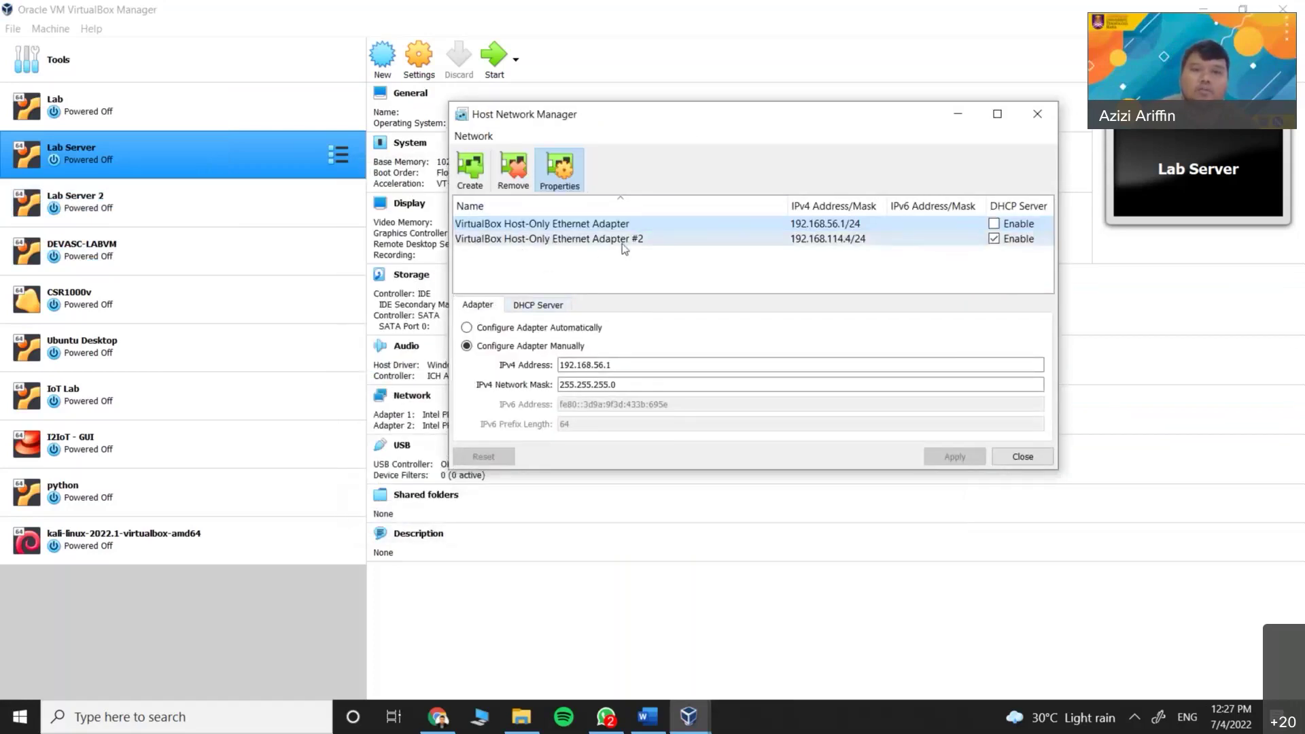
left_click_drag(646, 123, 625, 114)
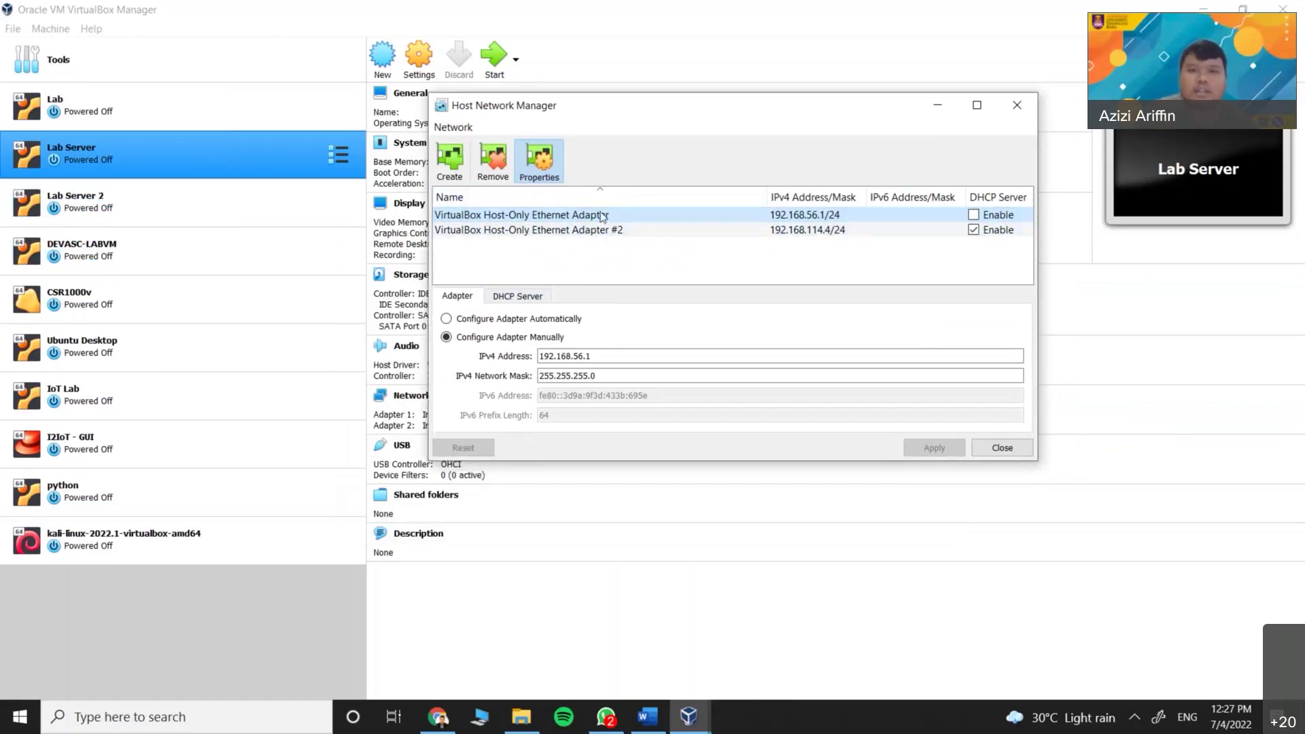
left_click(632, 232)
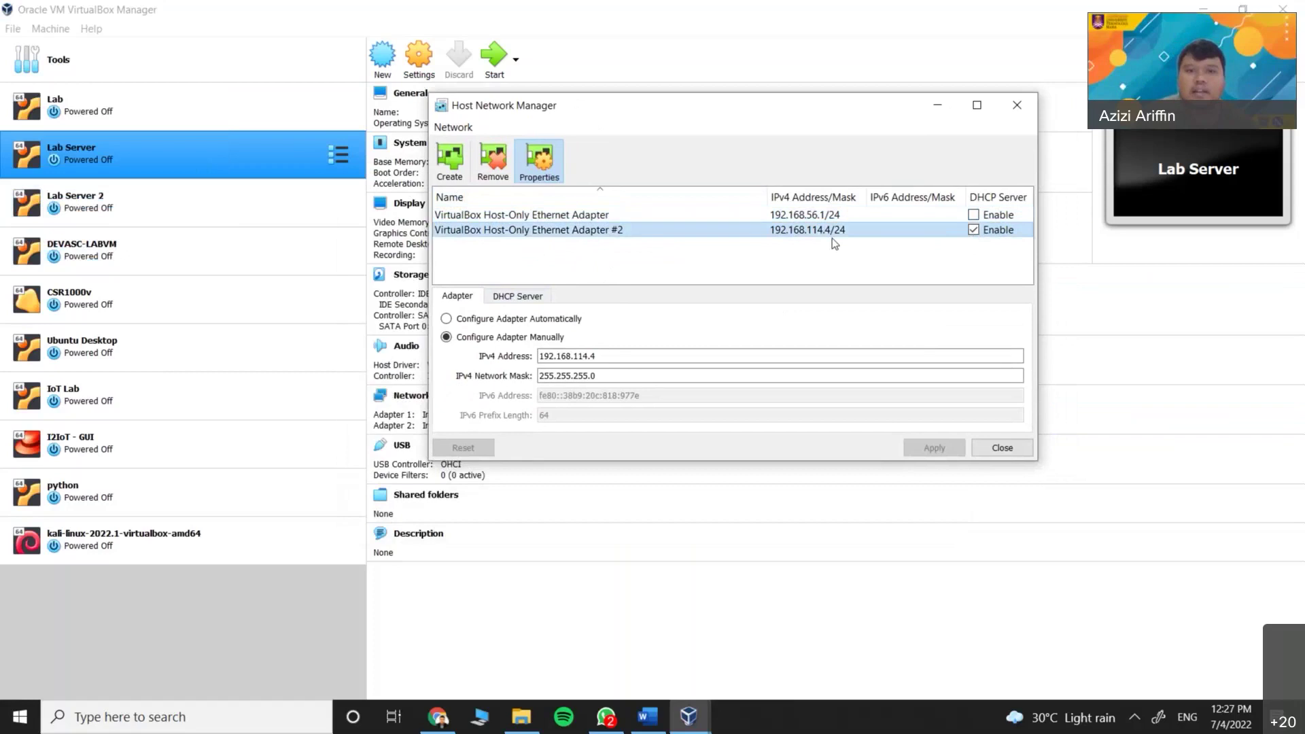
left_click(496, 216)
left_click(475, 231)
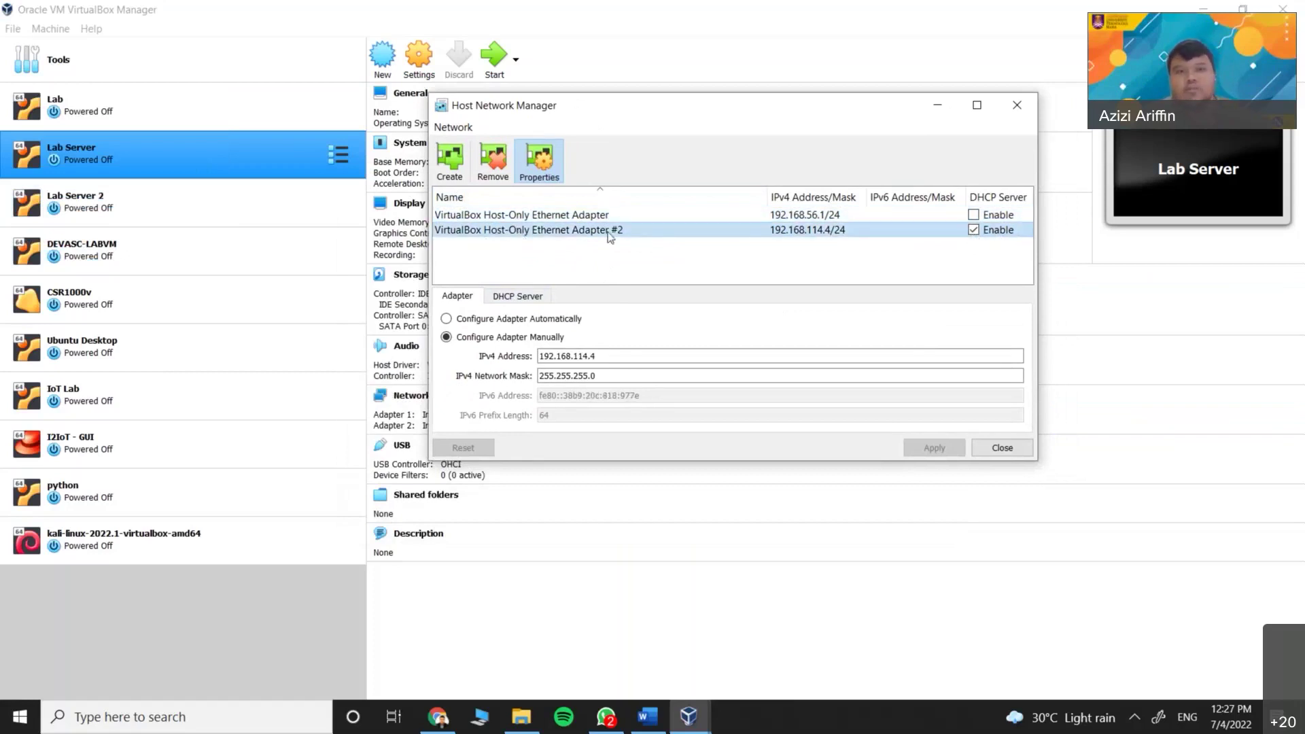
left_click(144, 162)
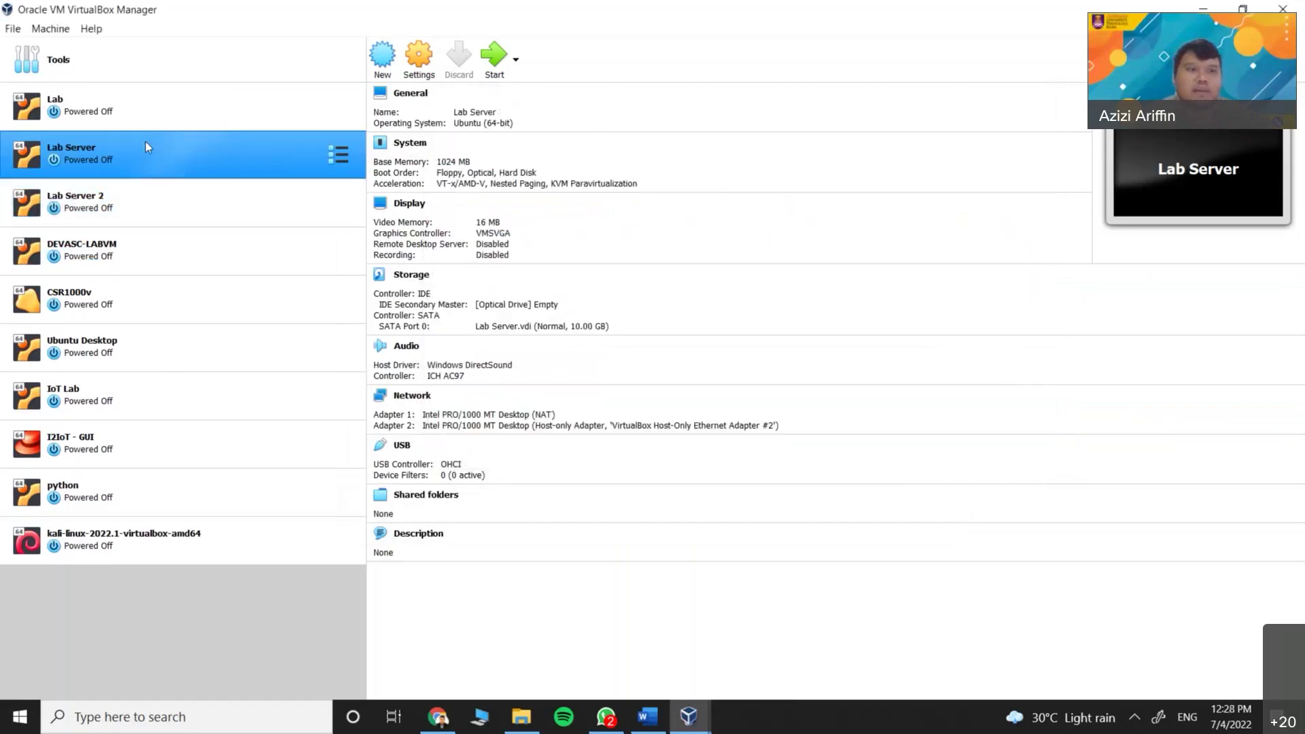
left_click(687, 717)
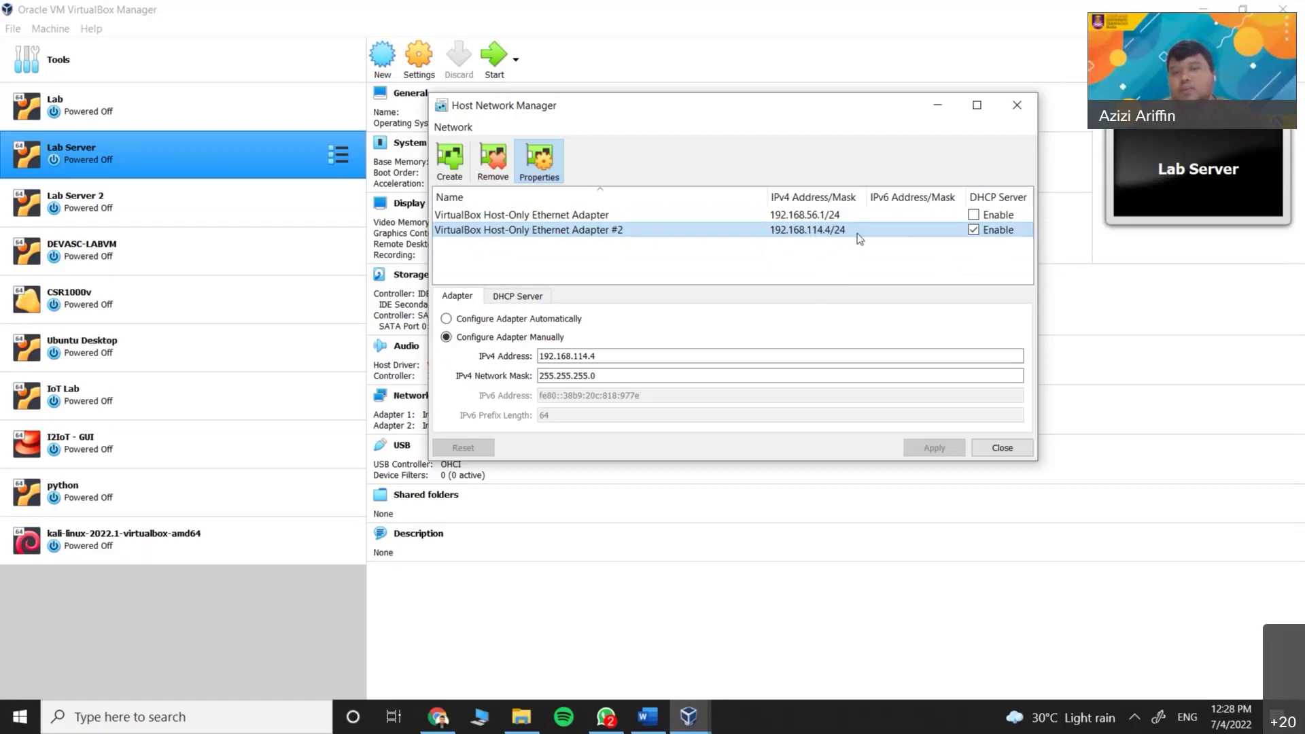
left_click(672, 215)
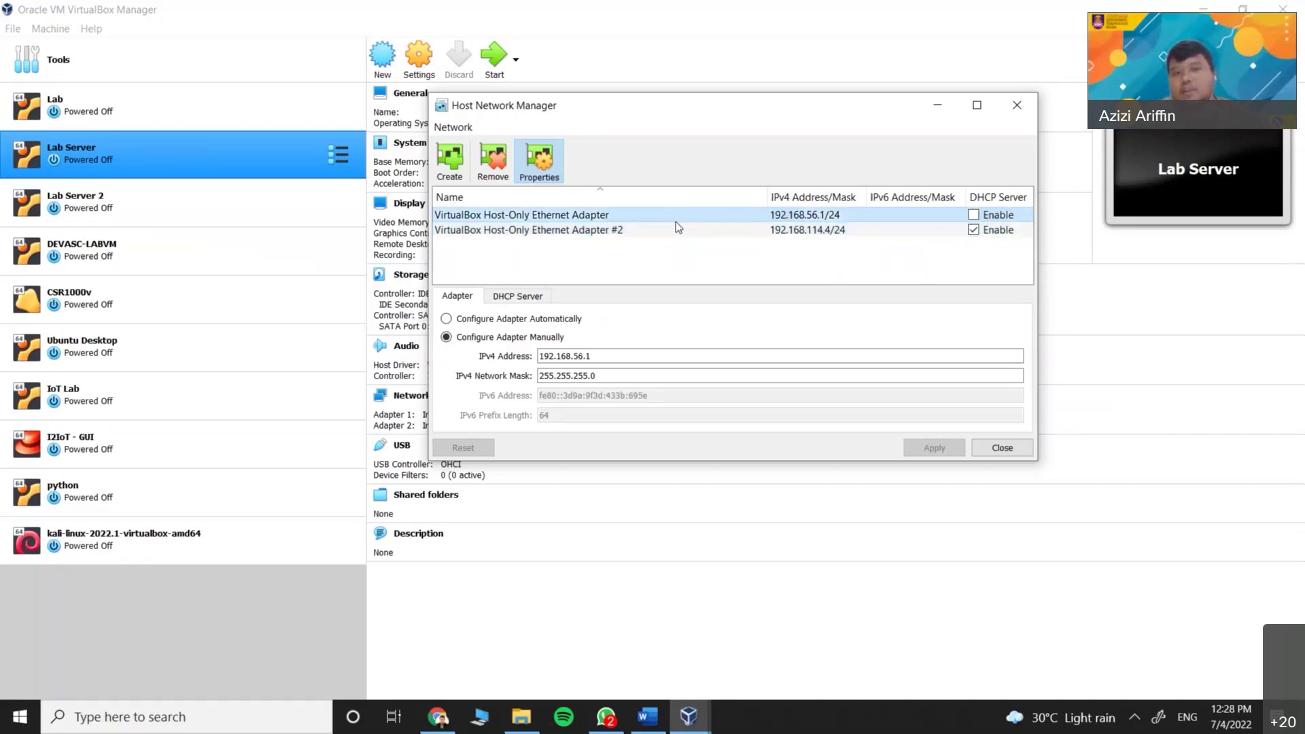
left_click(702, 231)
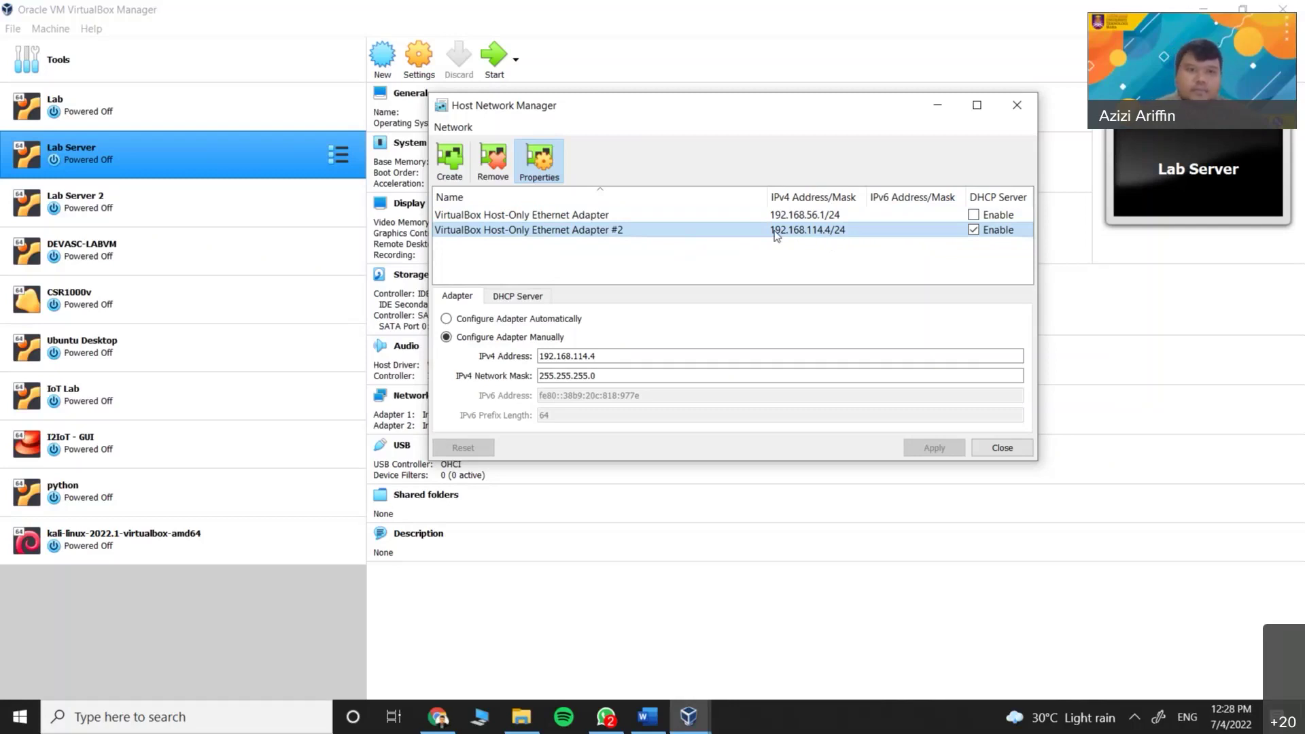
left_click_drag(736, 108, 616, 141)
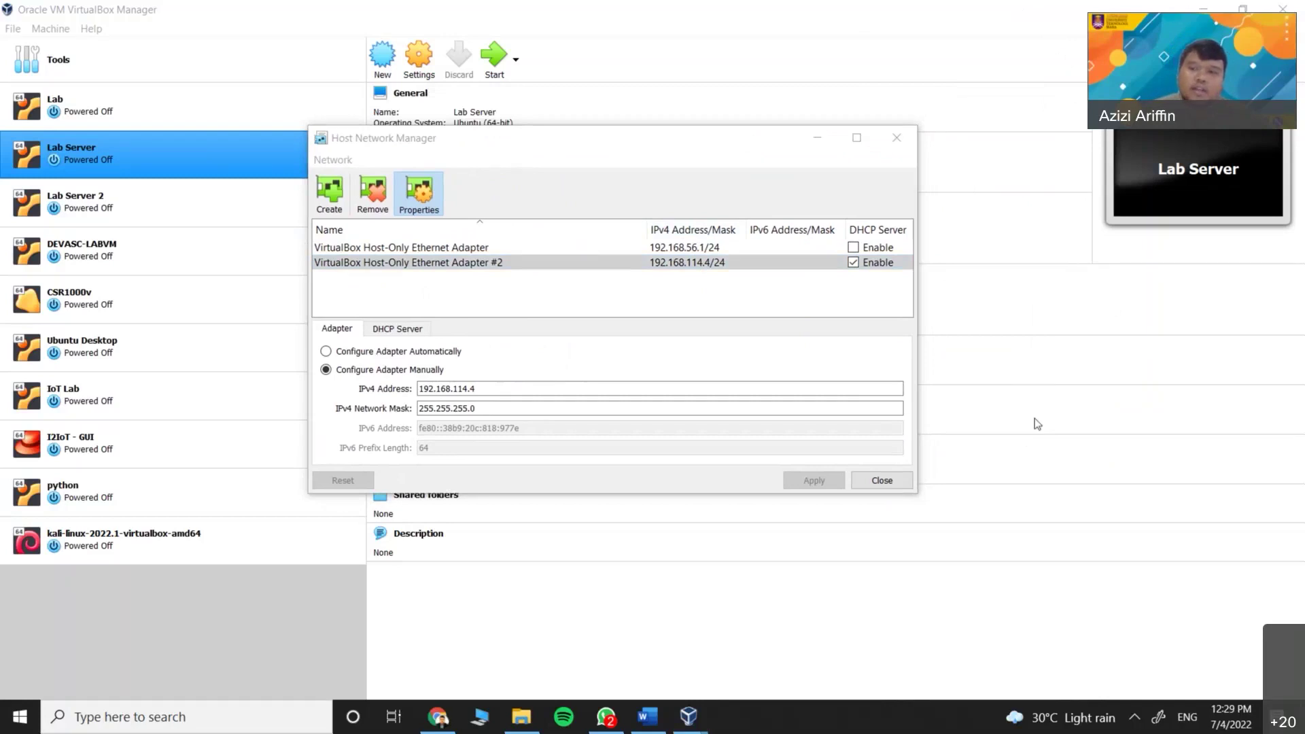
left_click(686, 265)
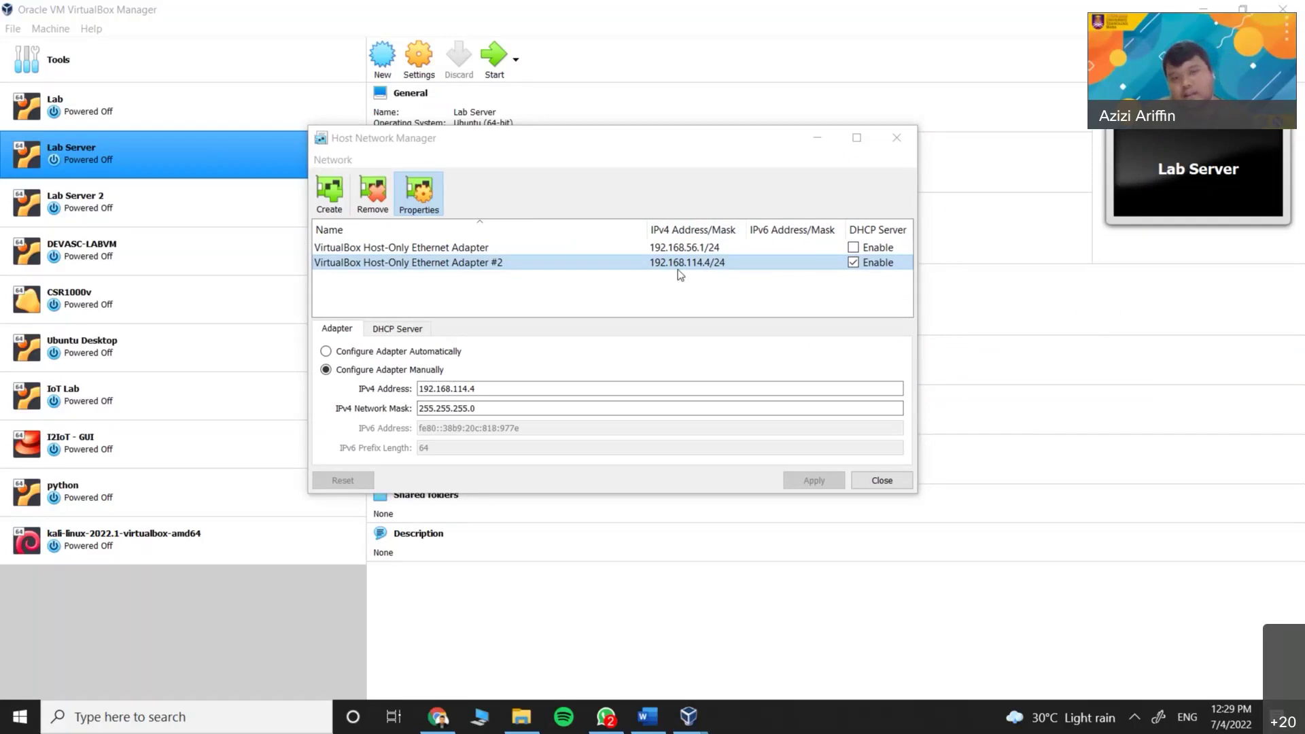
left_click(707, 265)
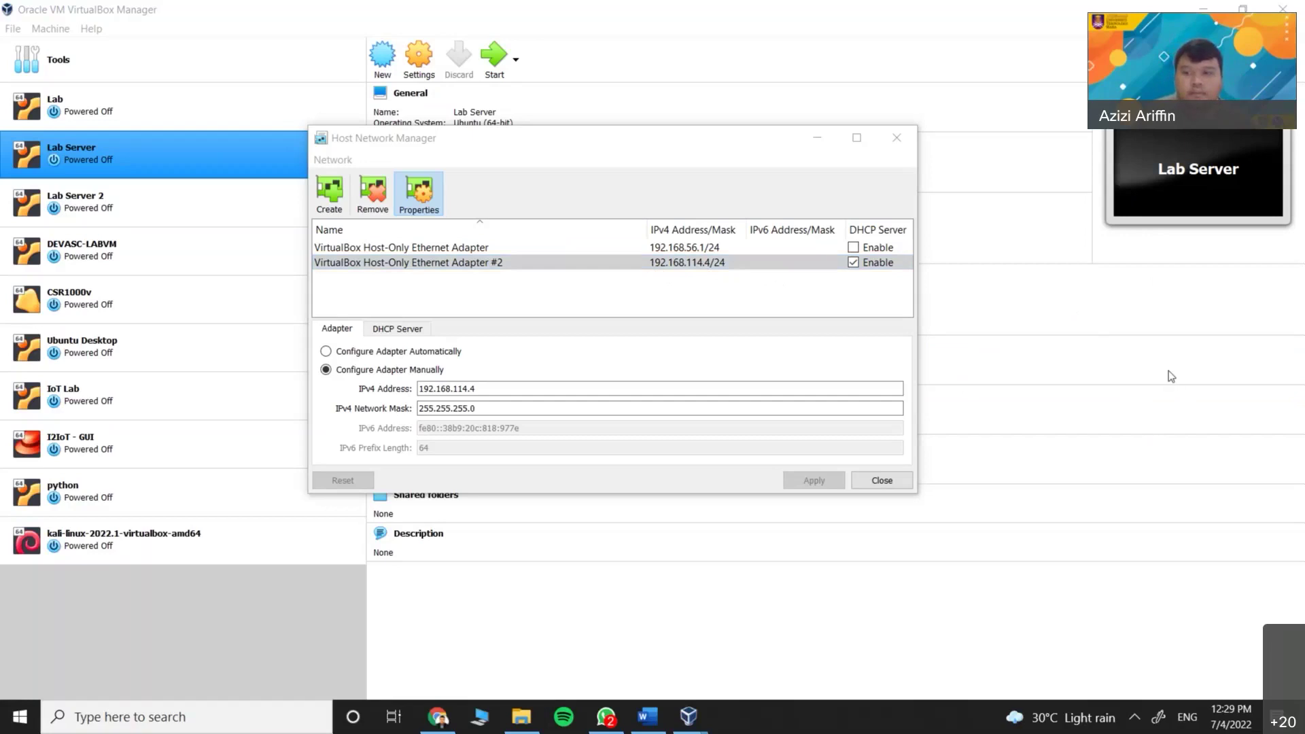
left_click(695, 275)
left_click(674, 320)
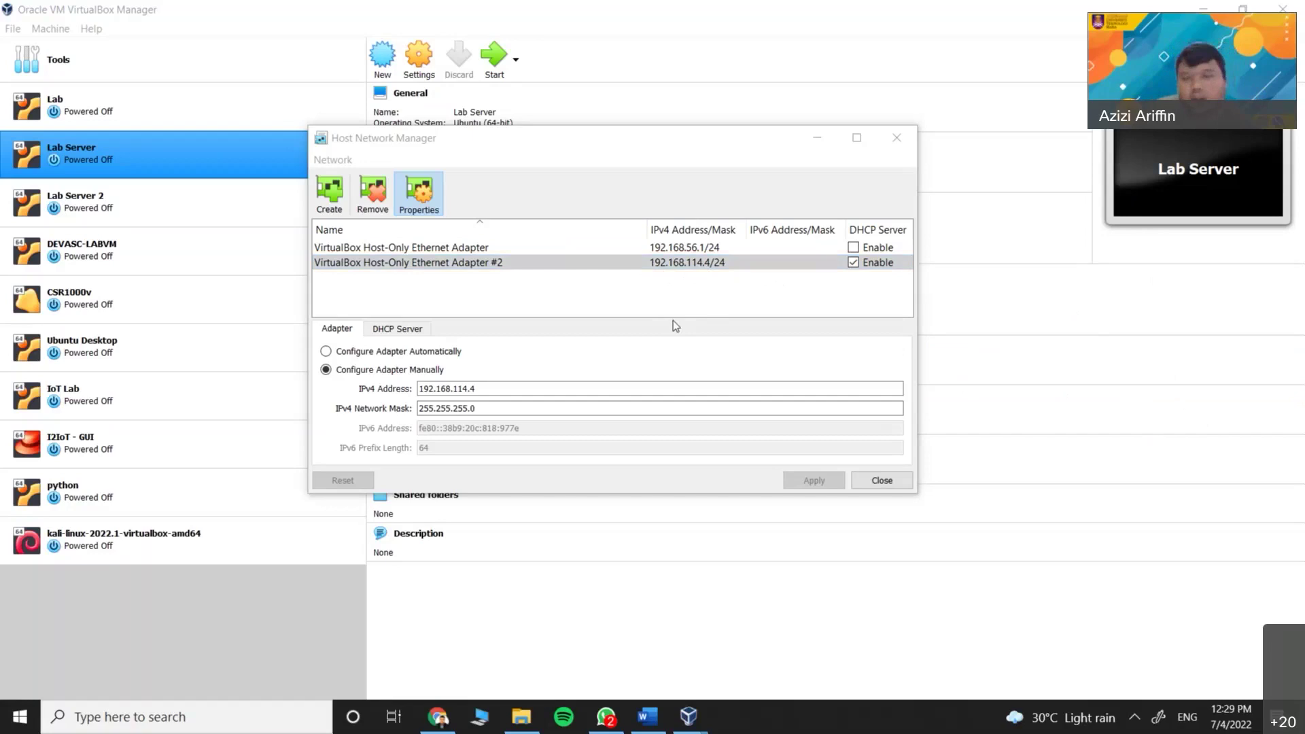
left_click(658, 268)
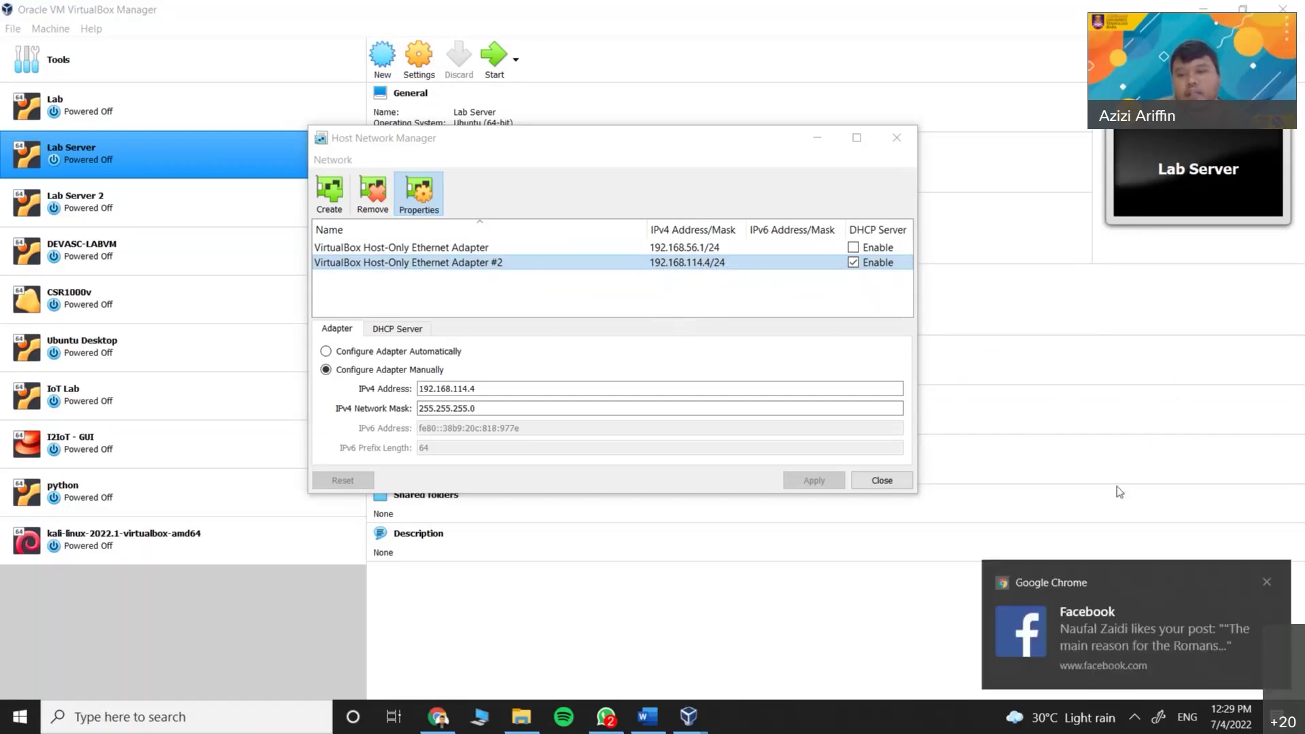
left_click(1268, 582)
left_click(663, 272)
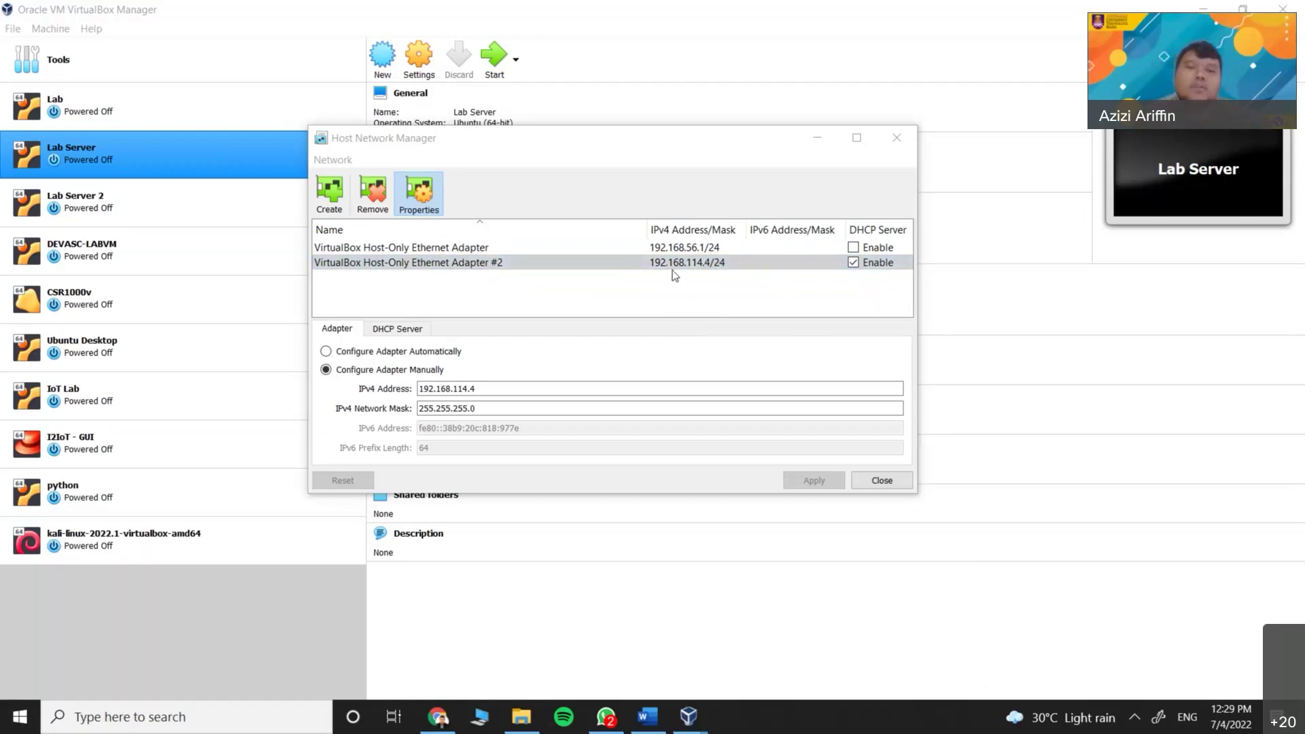
left_click(712, 281)
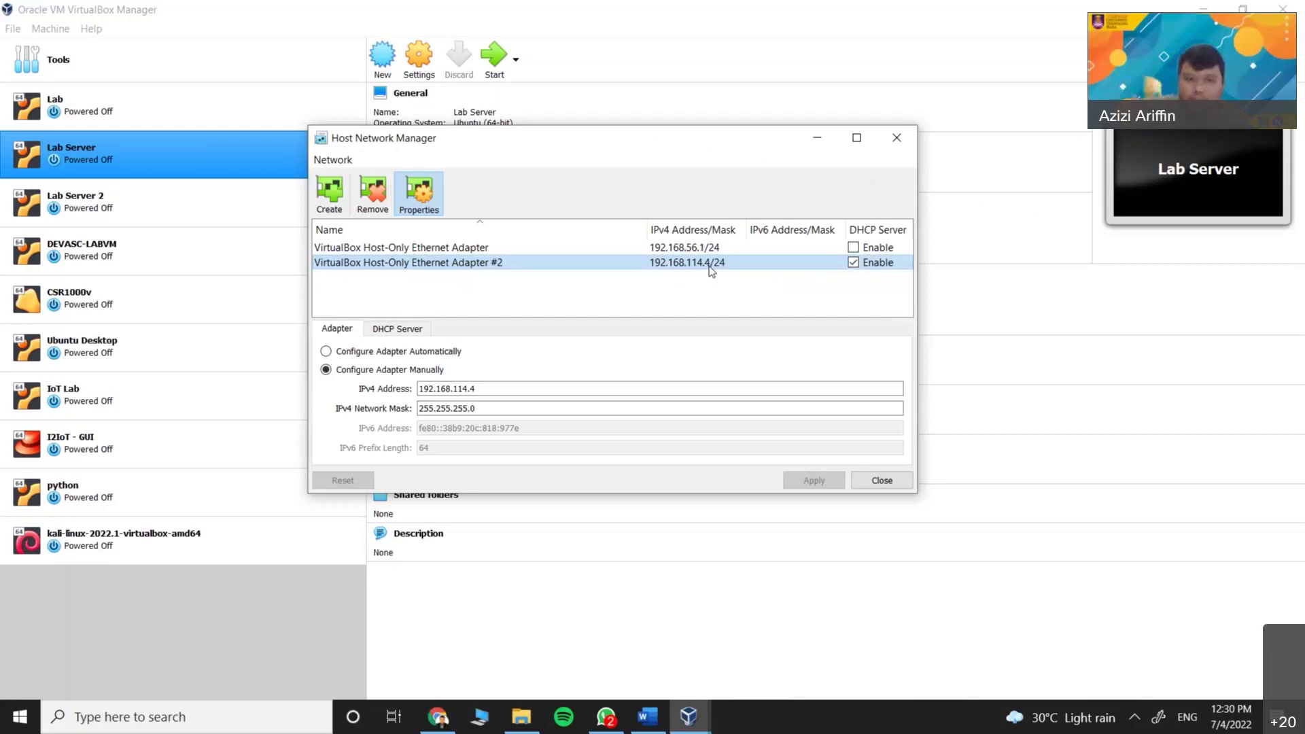
left_click(760, 716)
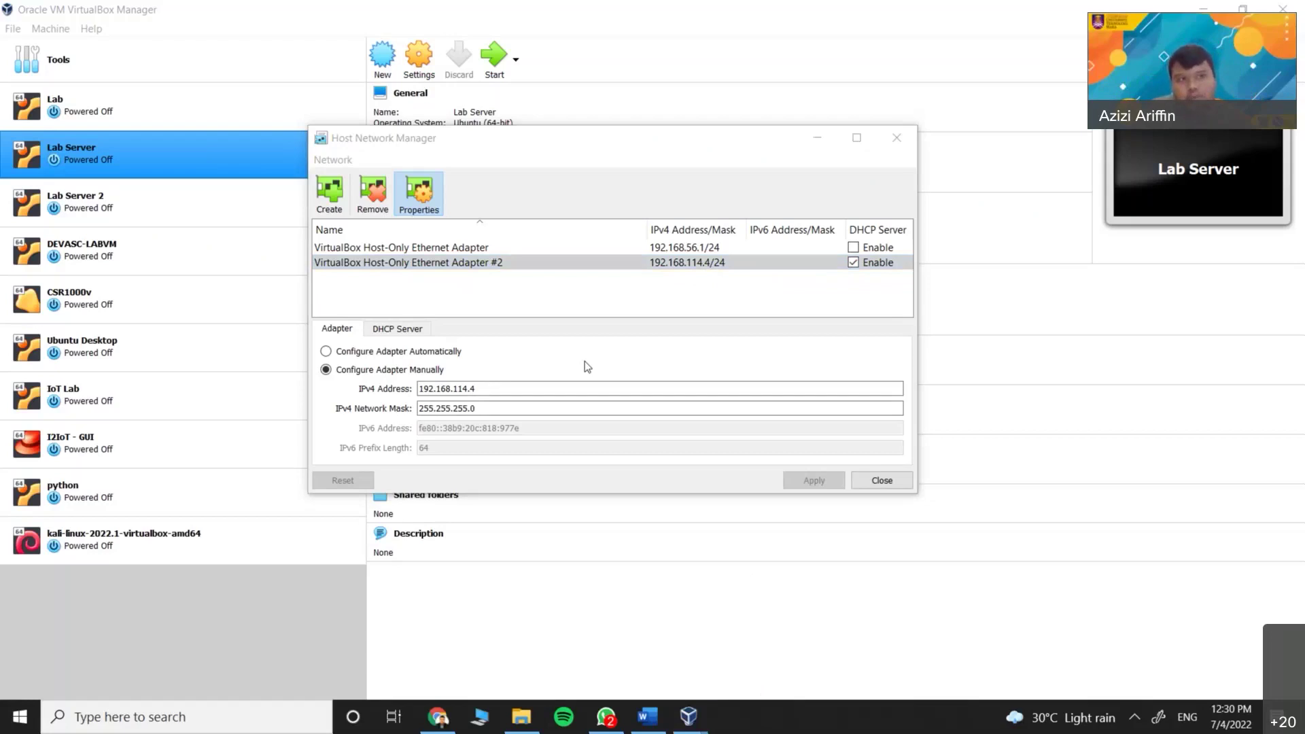
Launch Command Prompt via 'cmd' and run ipconfig /all
key("super")
type("cmd")
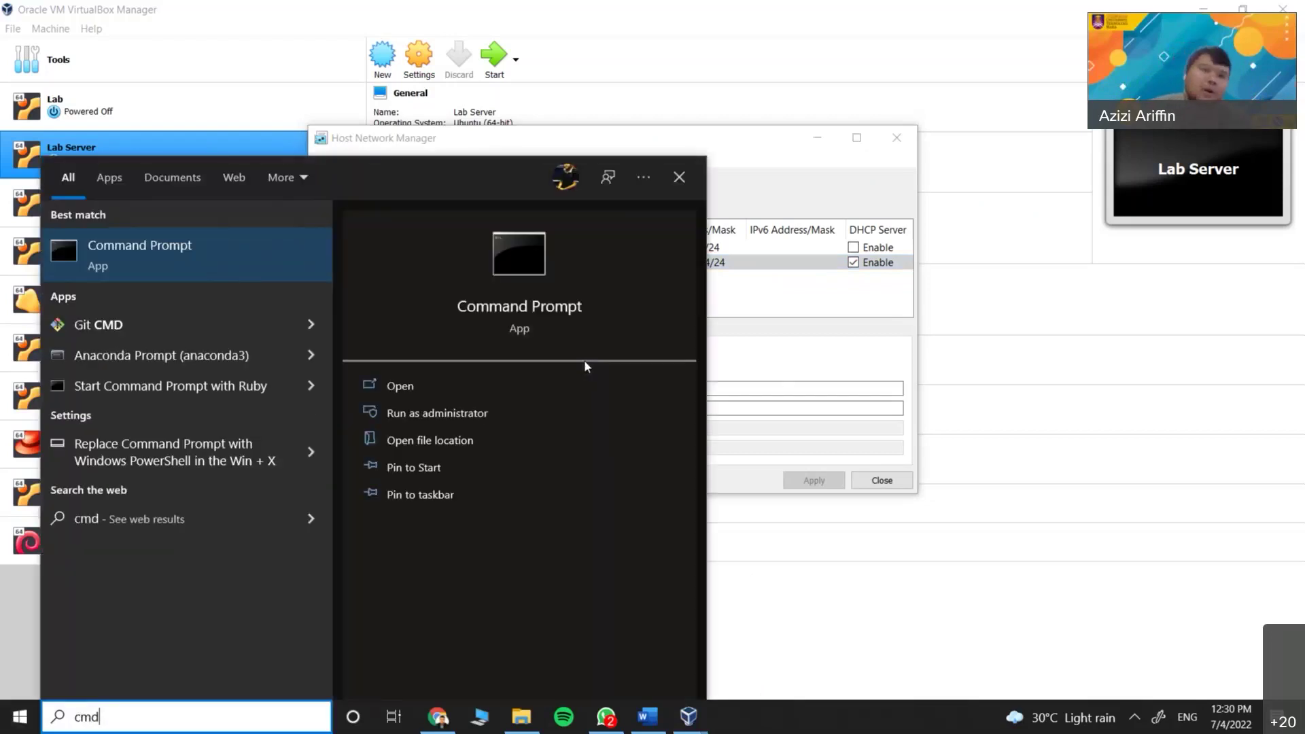
key("Return")
left_click_drag(353, 30, 562, 161)
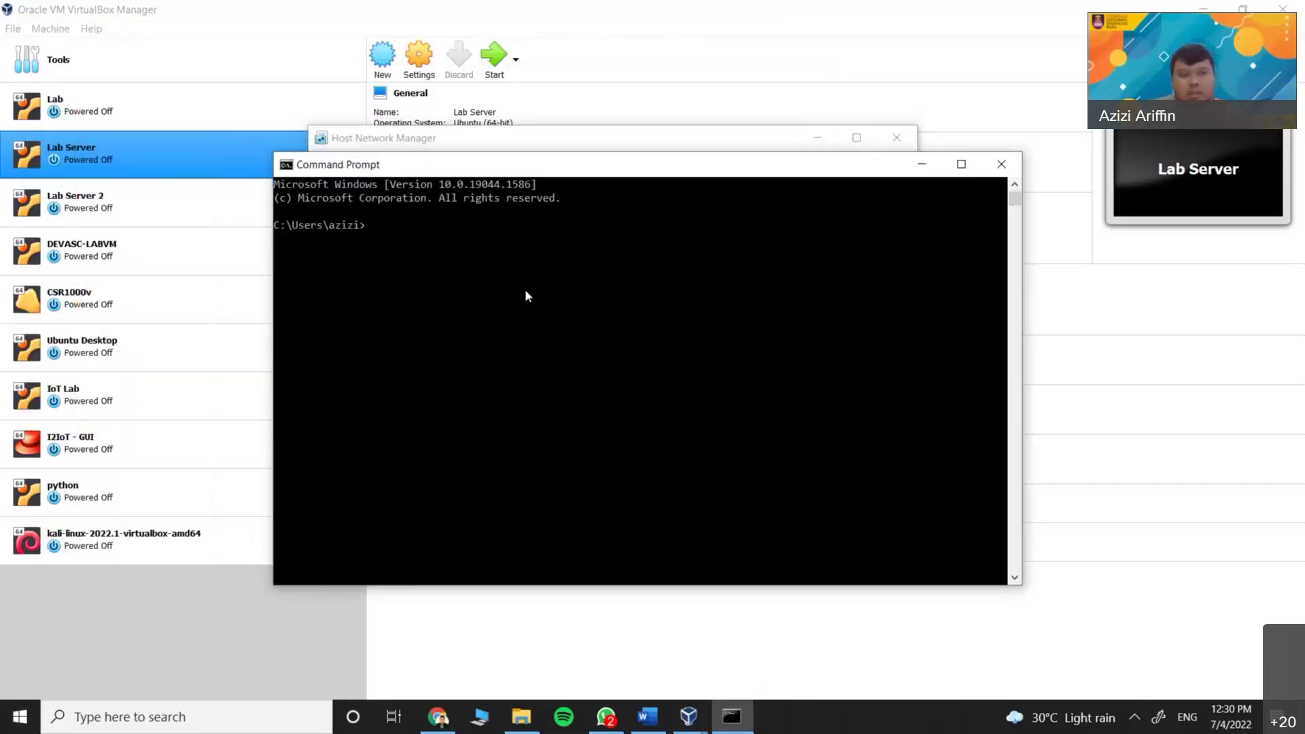
type("ipconfig /all")
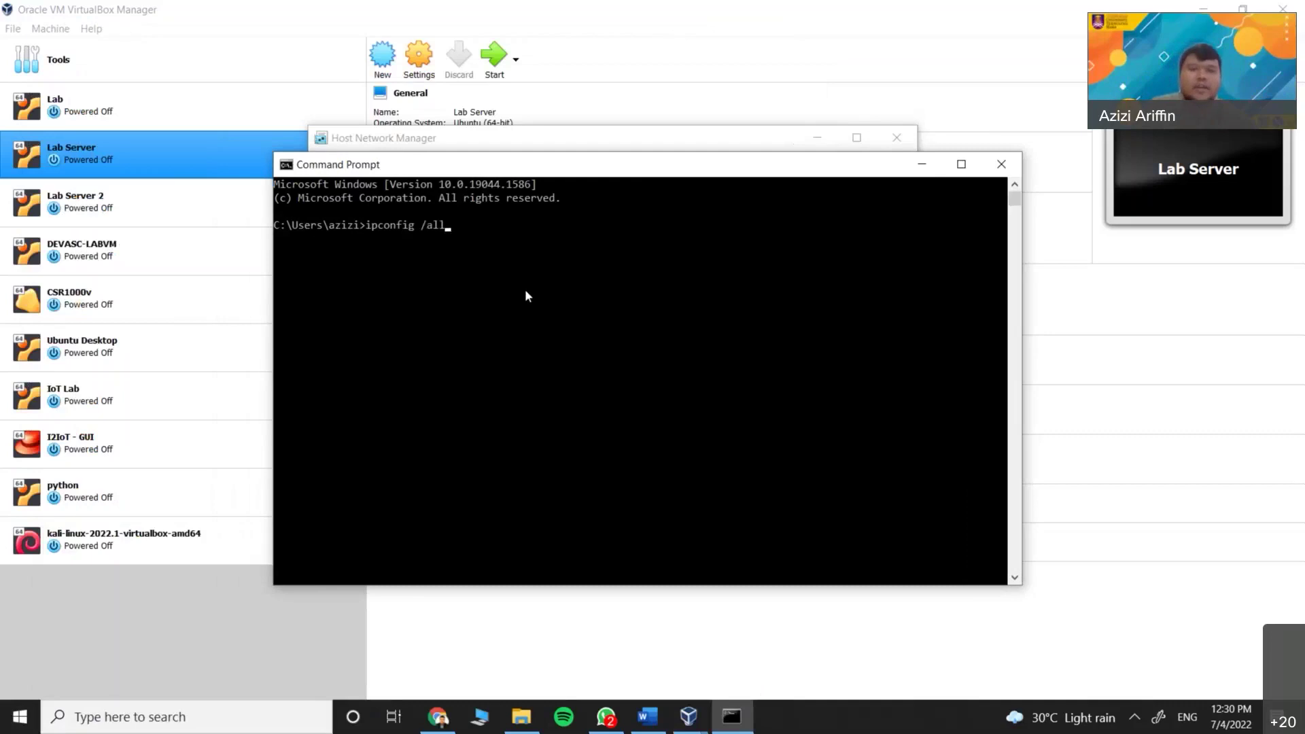
key("Return")
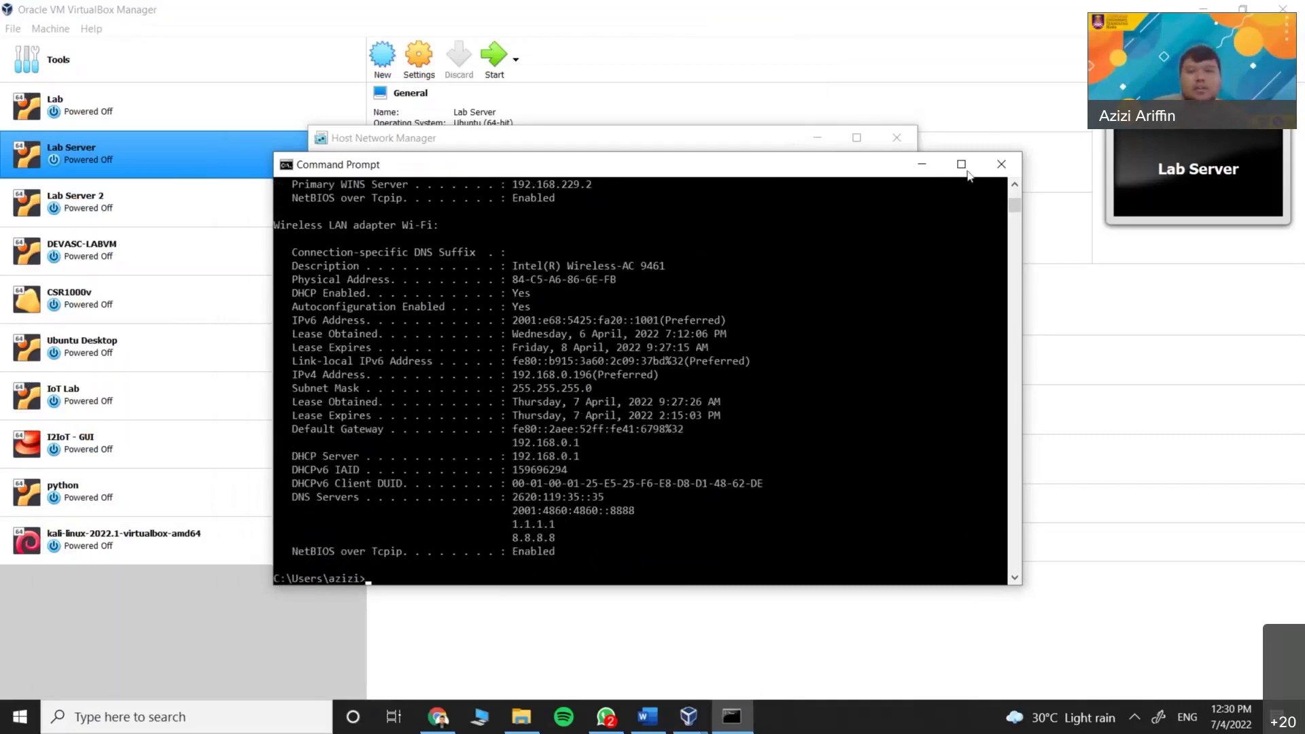
Maximize the output and highlight VirtualBox Host-Only Network #2 and its address 192.168.114.4
left_click(961, 164)
scroll(143, 448, "up", 14)
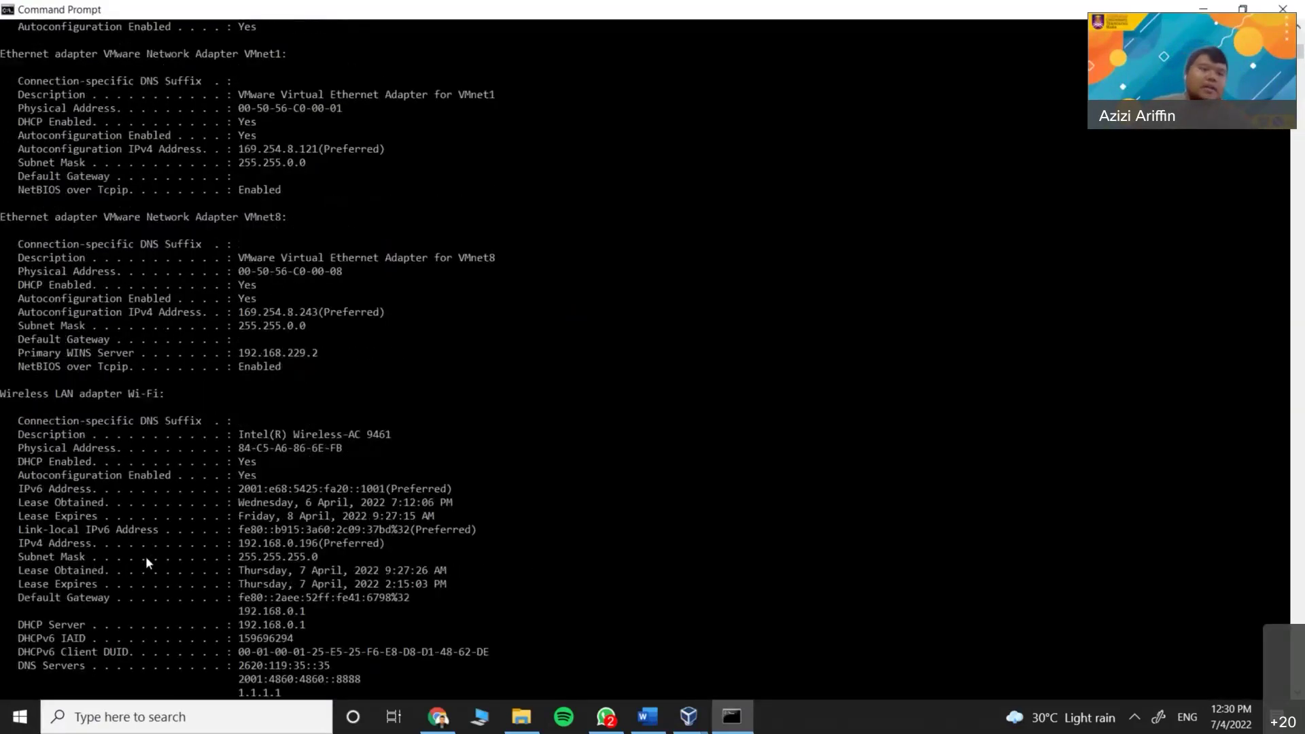
scroll(135, 506, "up", 14)
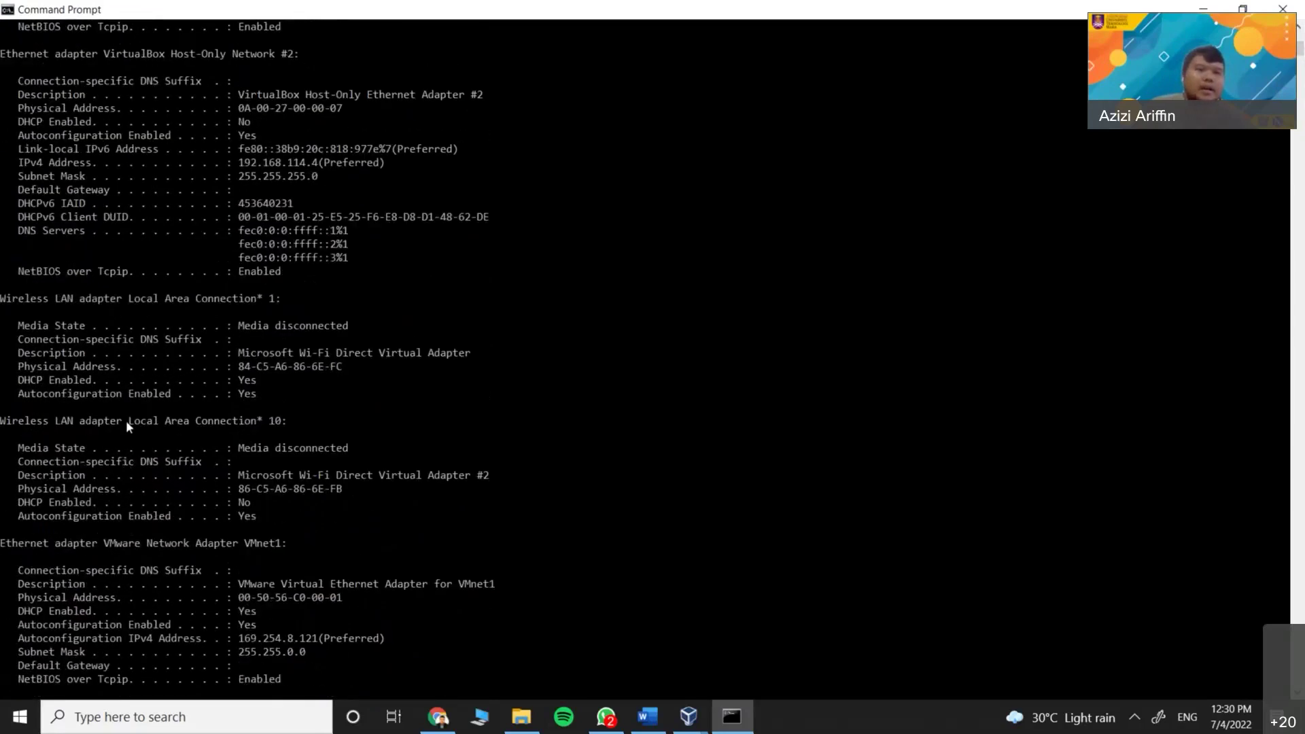
scroll(77, 294, "up", 12)
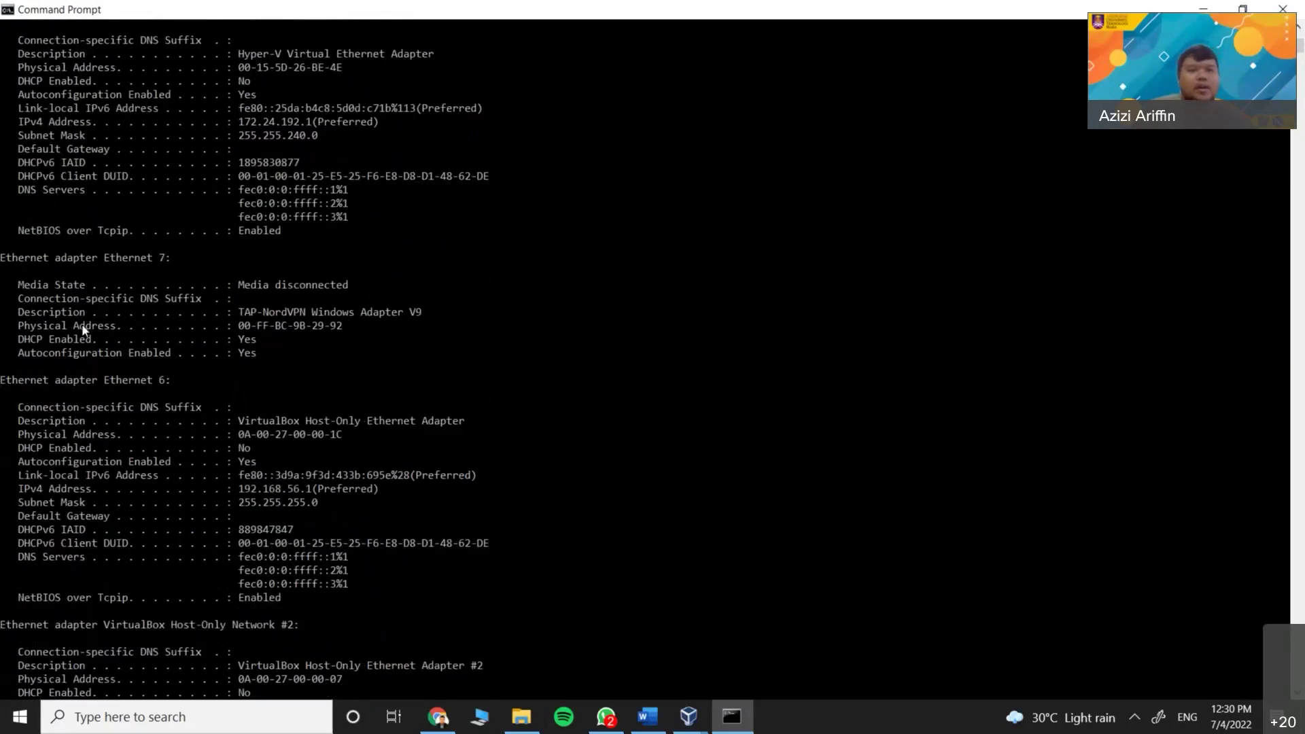
scroll(115, 388, "up", 14)
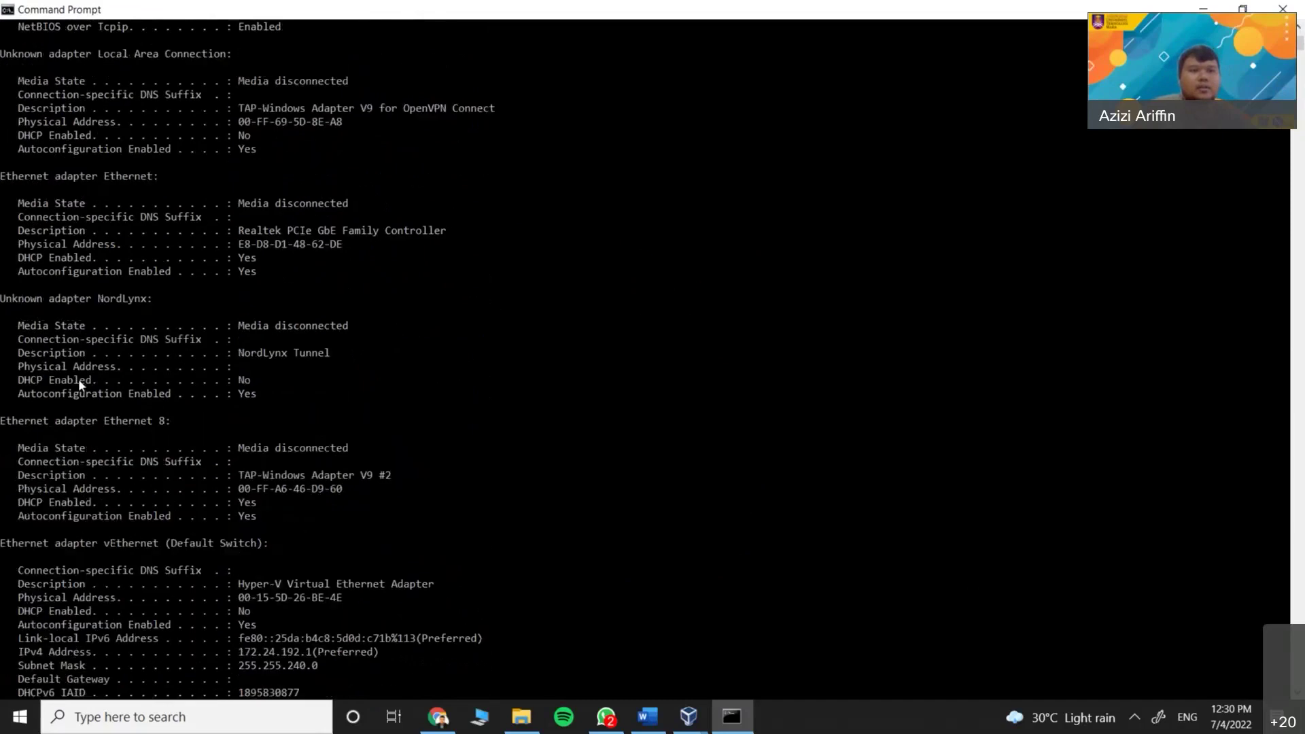
scroll(92, 377, "down", 20)
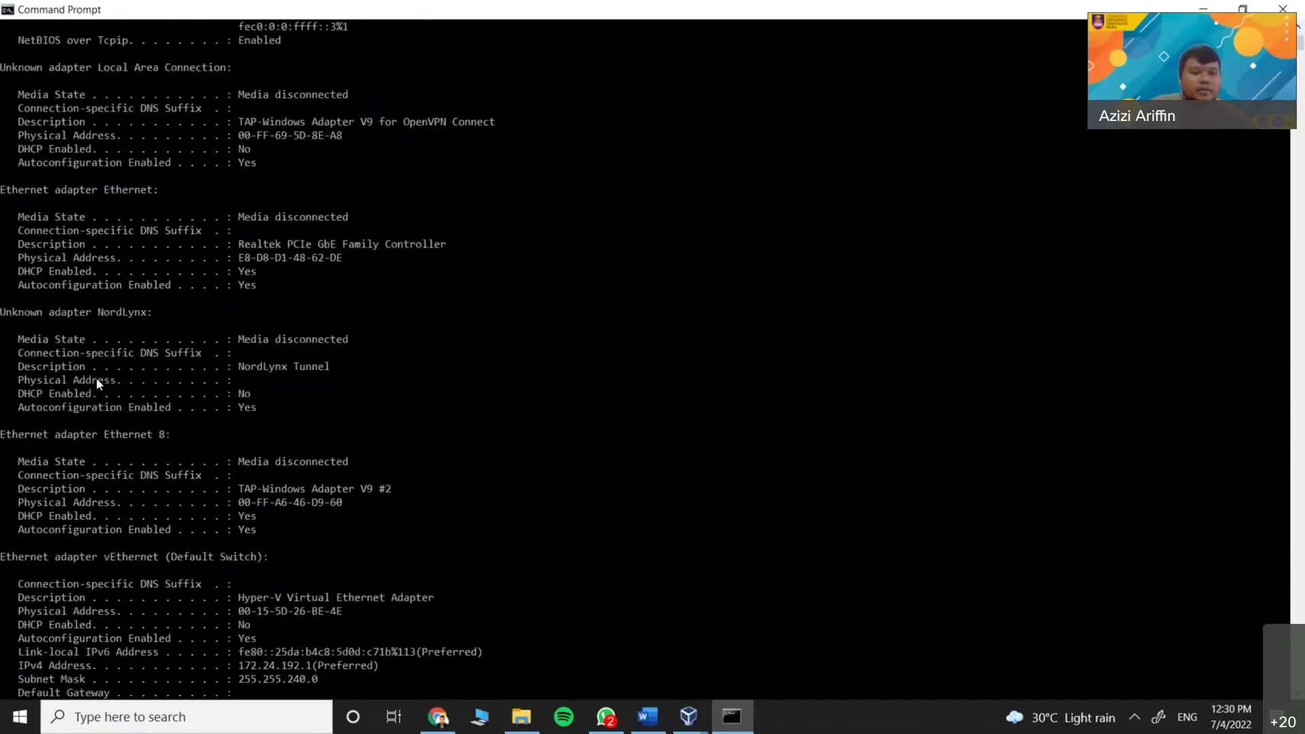
scroll(108, 413, "down", 5)
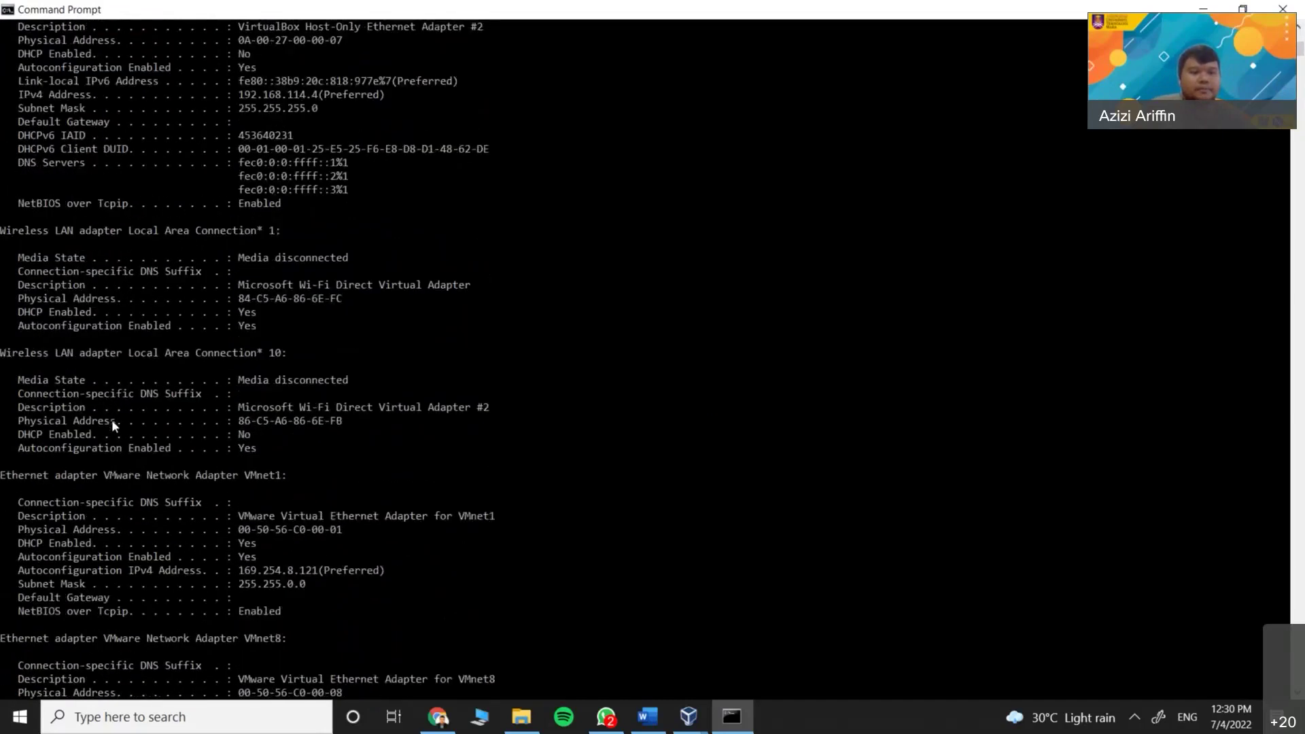
scroll(148, 481, "down", 13)
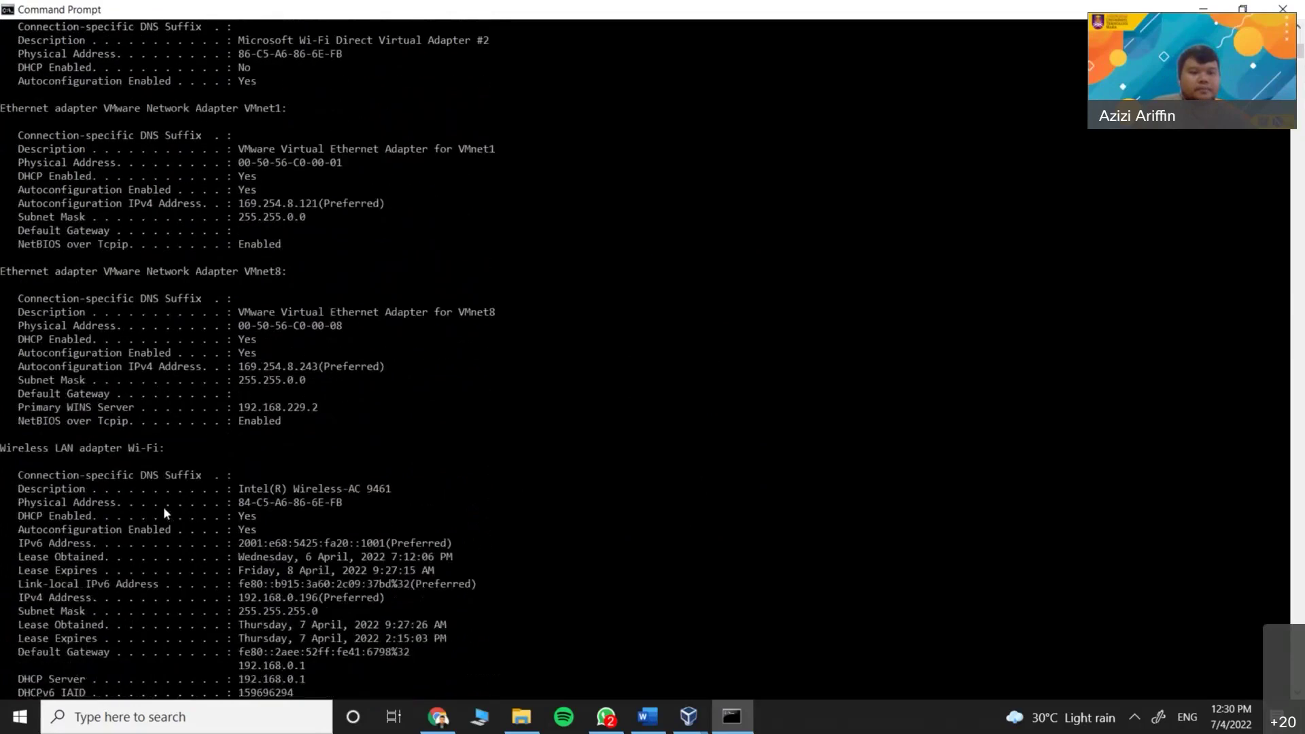
scroll(163, 507, "up", 6)
scroll(135, 486, "up", 10)
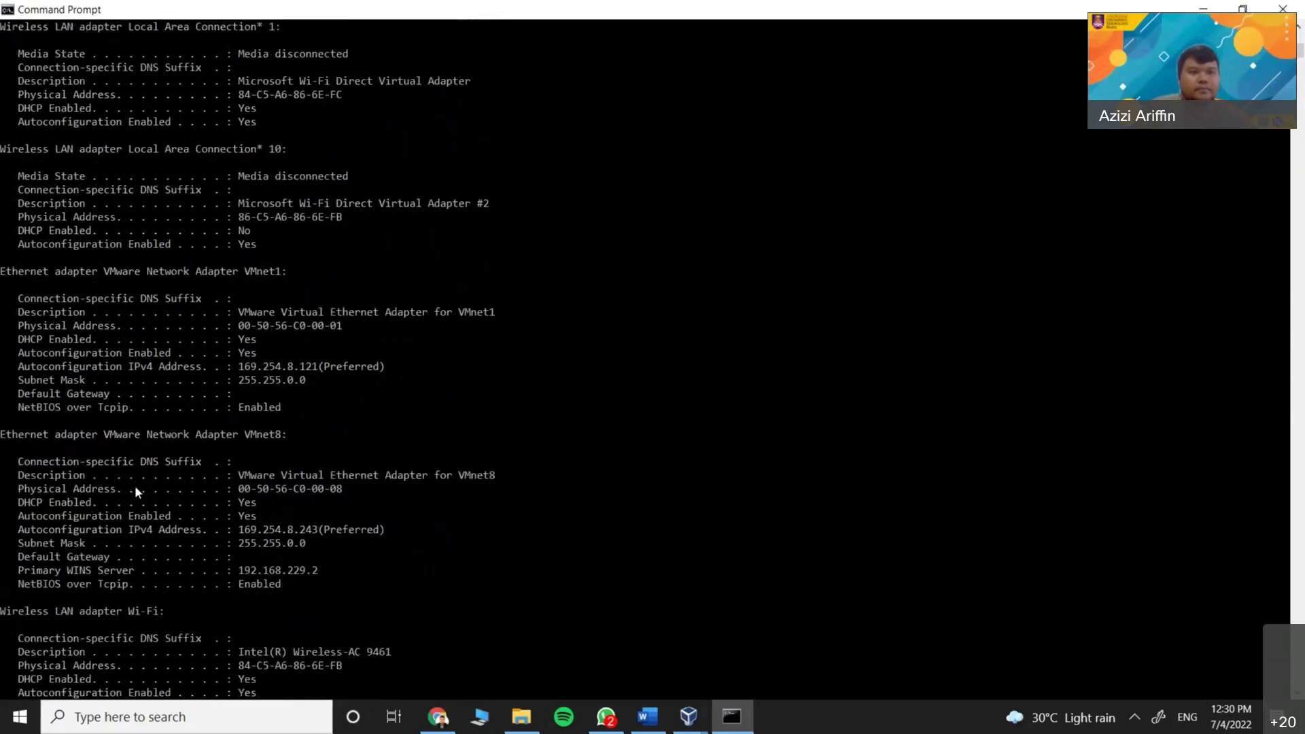
scroll(134, 486, "up", 2)
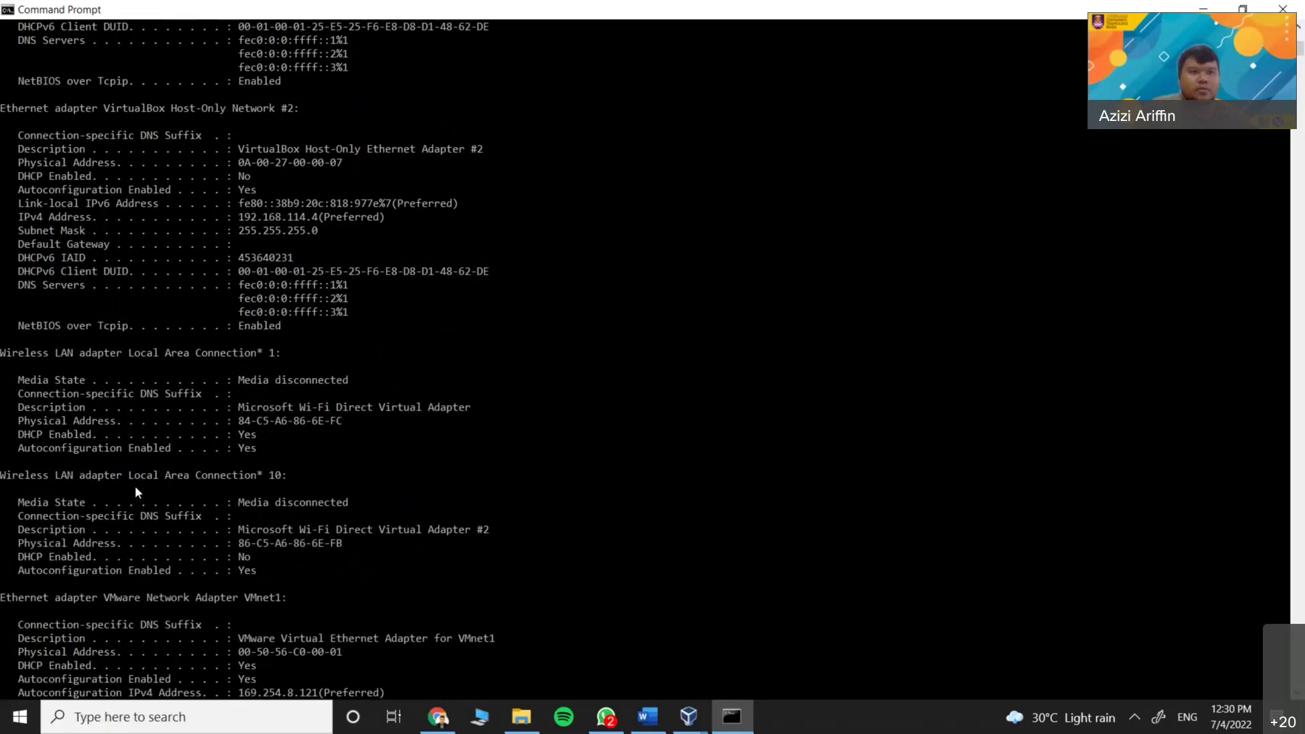
left_click(2, 109)
left_click_drag(77, 113, 297, 113)
left_click(296, 110)
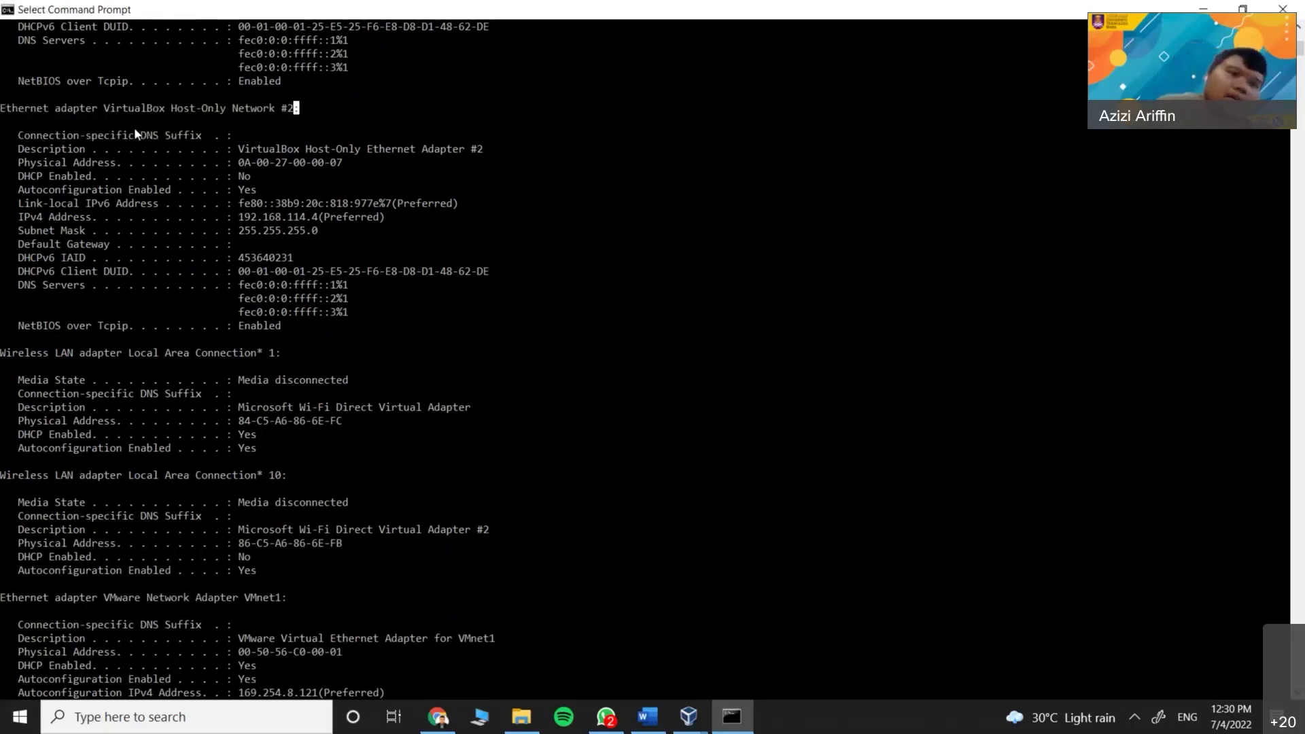
left_click_drag(175, 107, 286, 111)
left_click(286, 110)
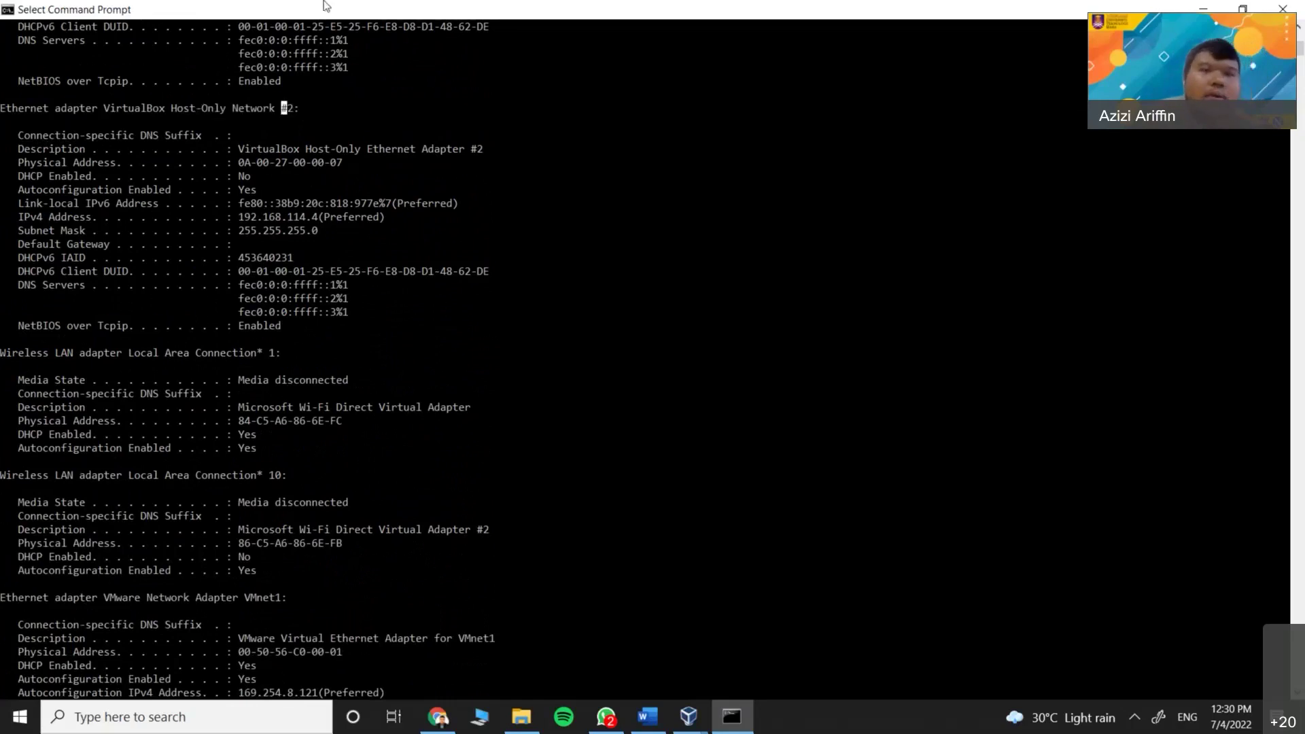
double_click(328, 7)
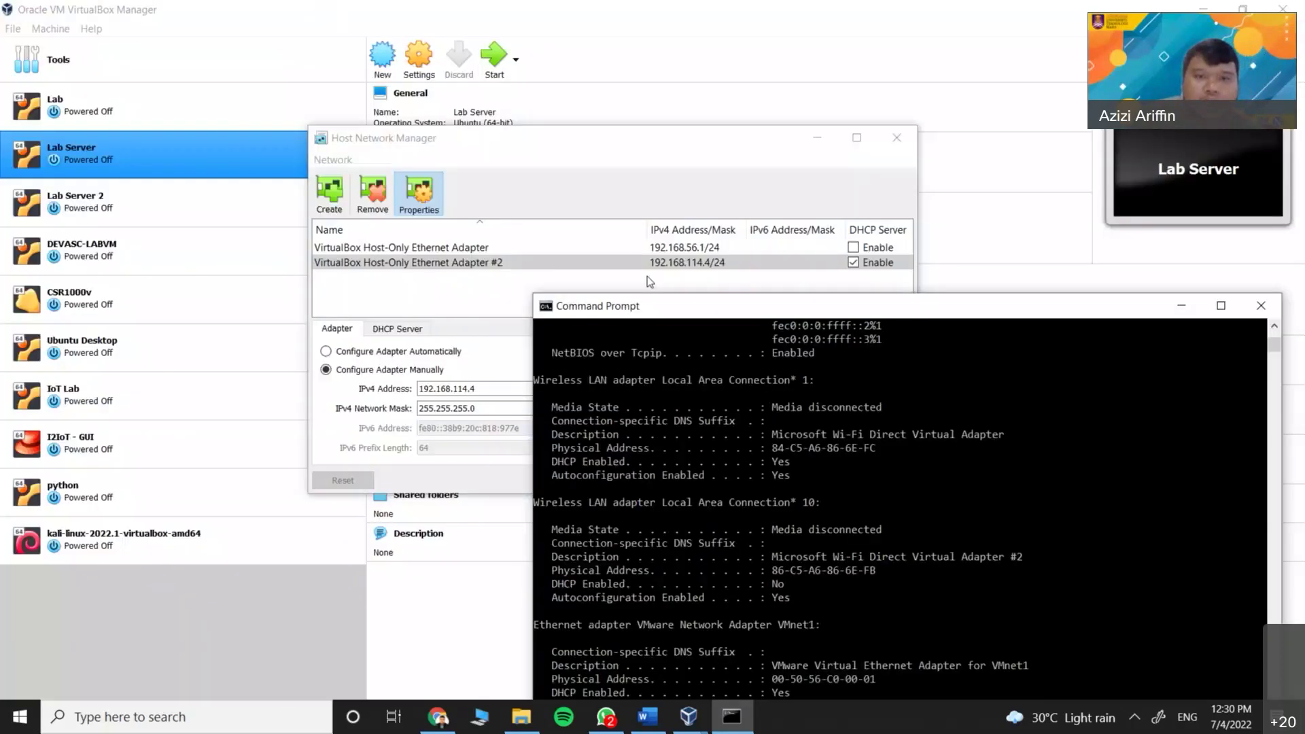
double_click(772, 308)
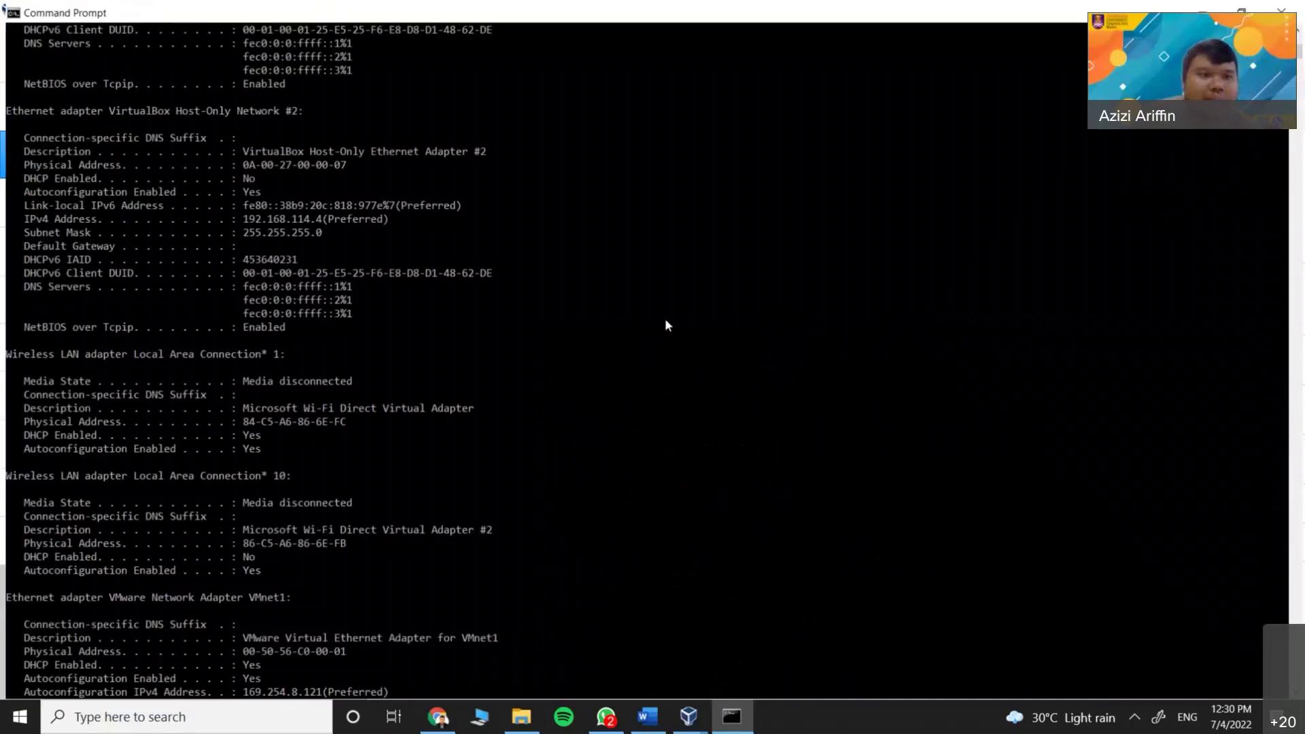
scroll(163, 370, "up", 1)
scroll(186, 387, "down", 1)
scroll(170, 438, "up", 5)
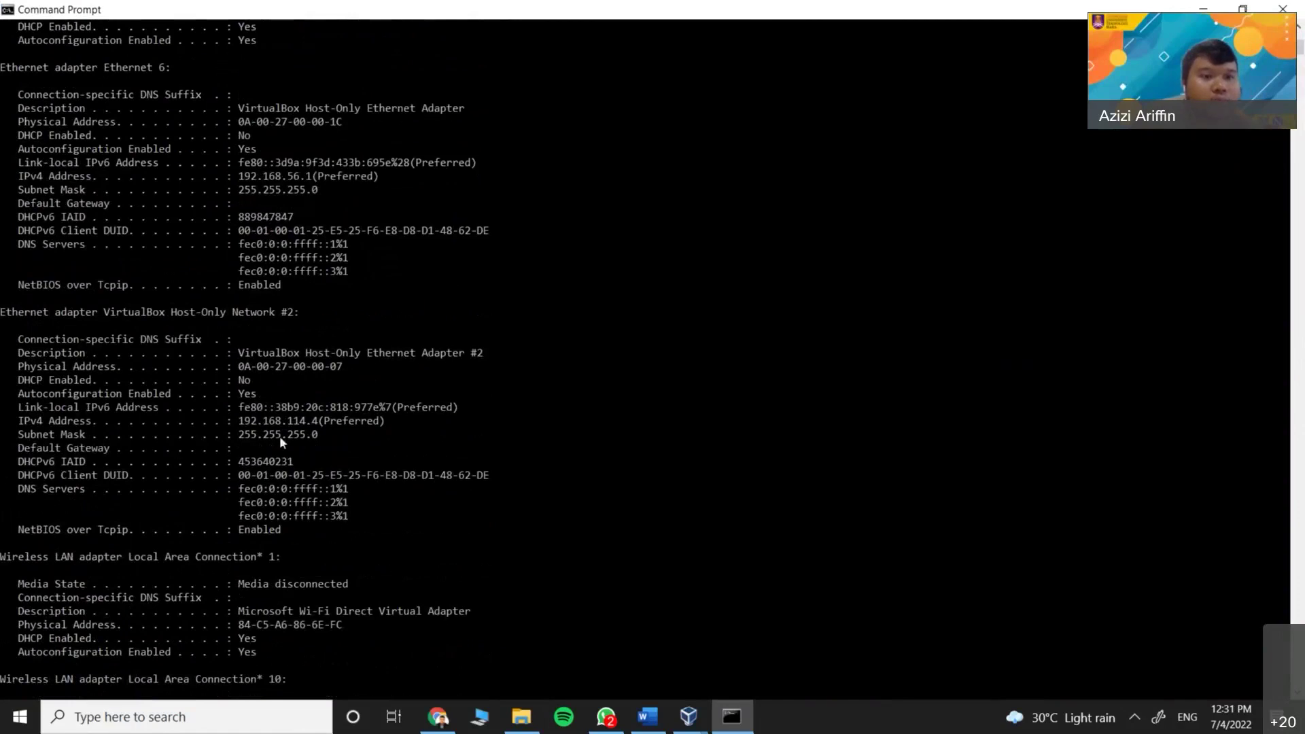
left_click_drag(235, 421, 317, 422)
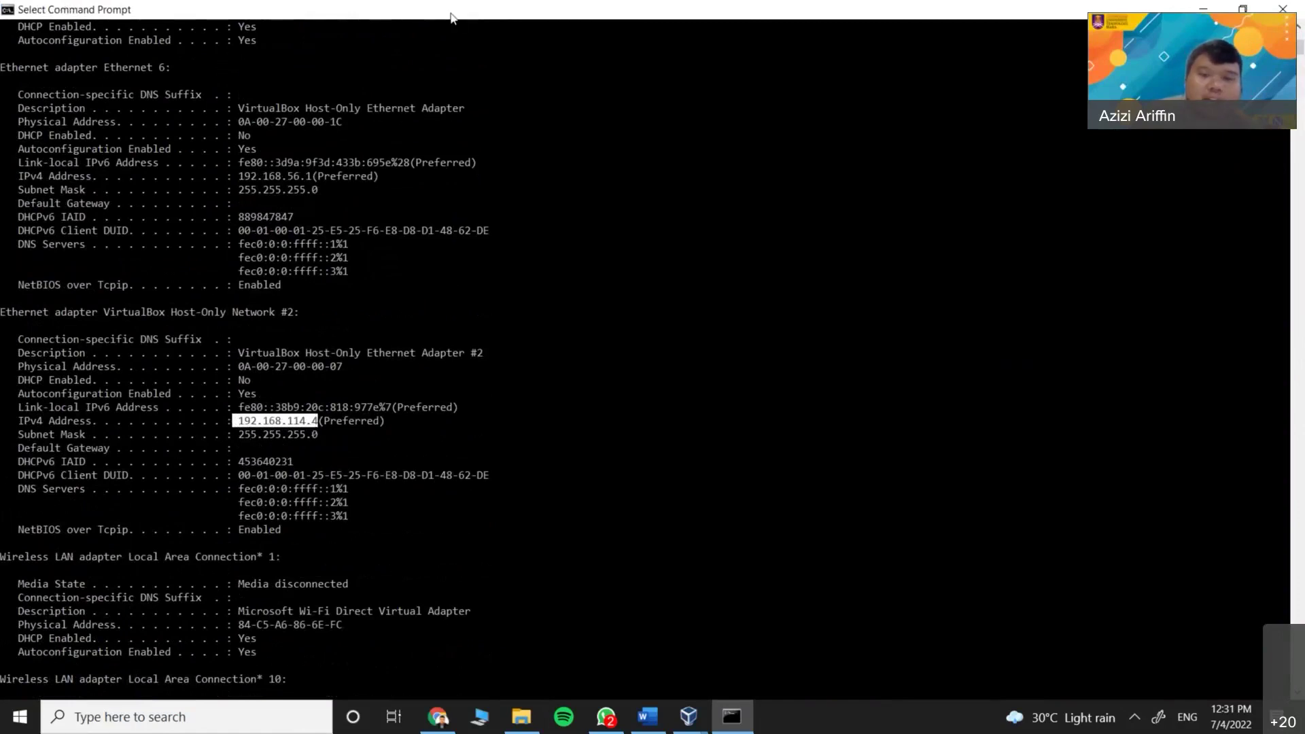
Compare the console output with the Host Network Manager's adapter list, then close Command Prompt
double_click(451, 17)
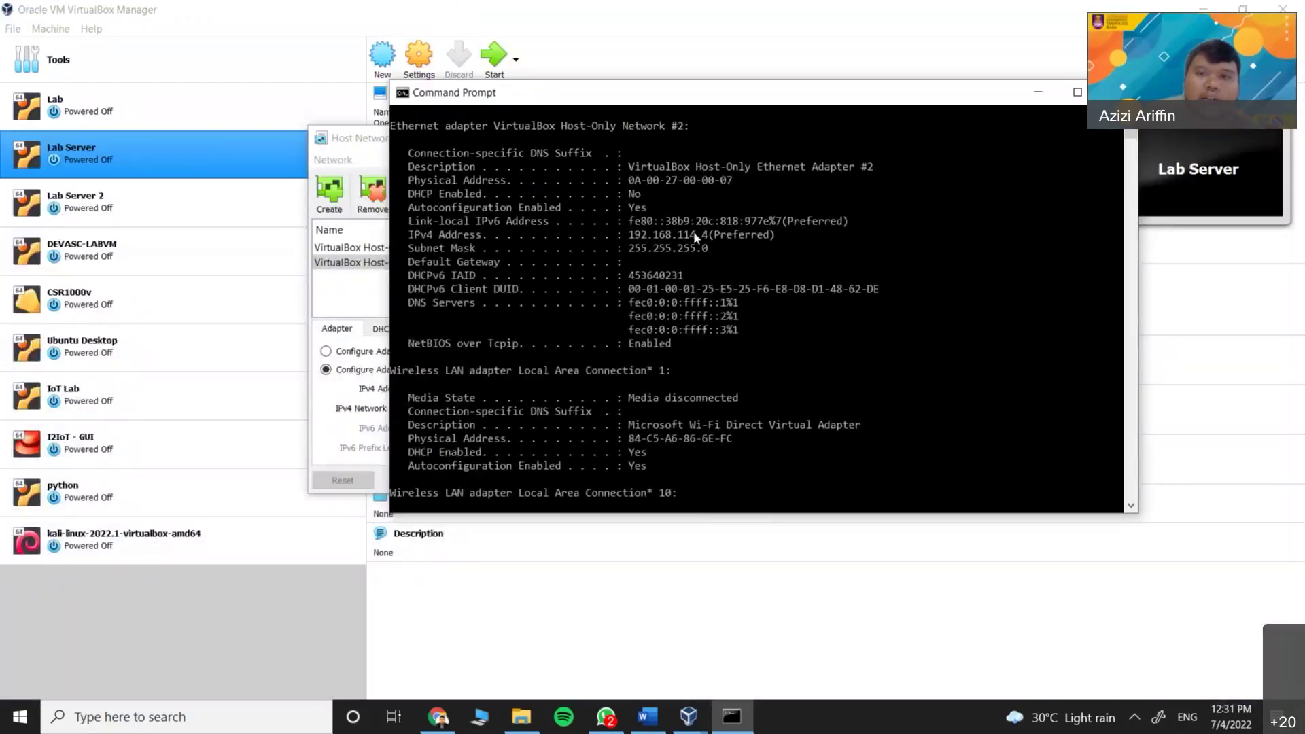
left_click_drag(630, 102, 683, 370)
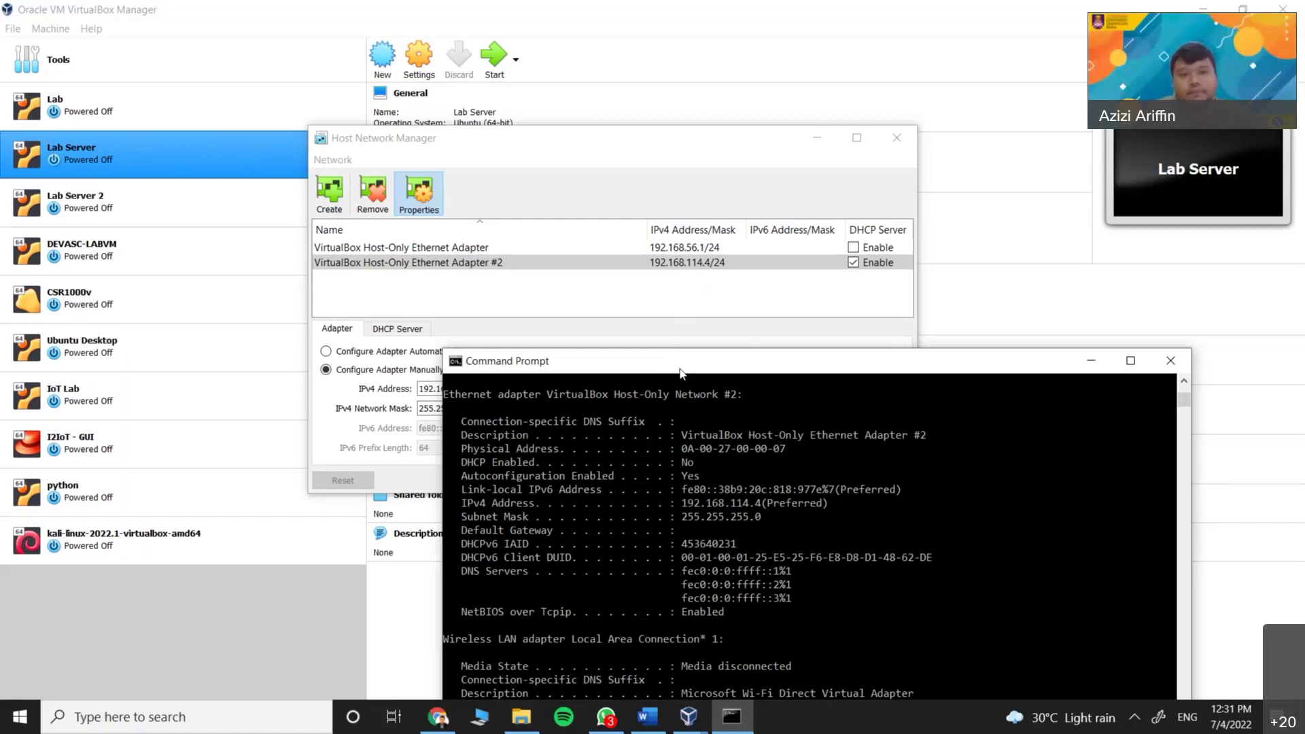
left_click_drag(680, 371, 634, 262)
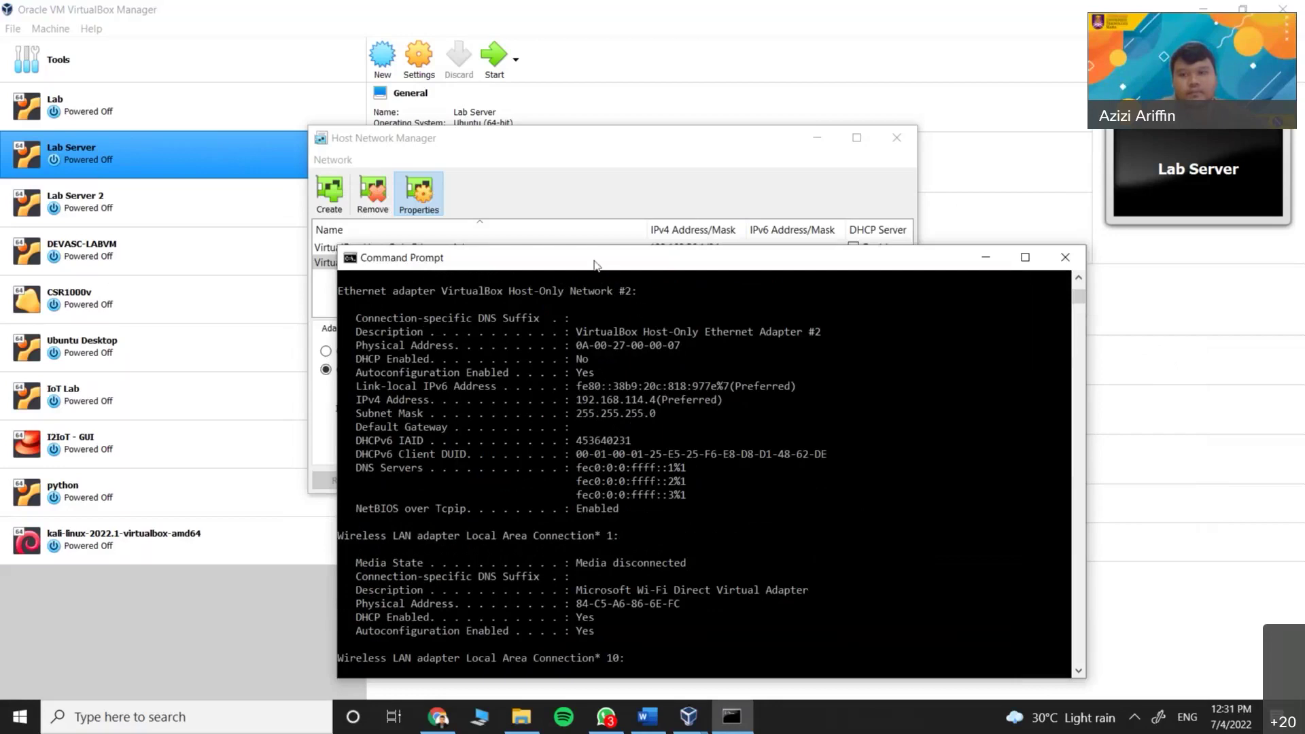
left_click_drag(594, 264, 613, 249)
left_click(639, 451)
left_click_drag(696, 253, 513, 238)
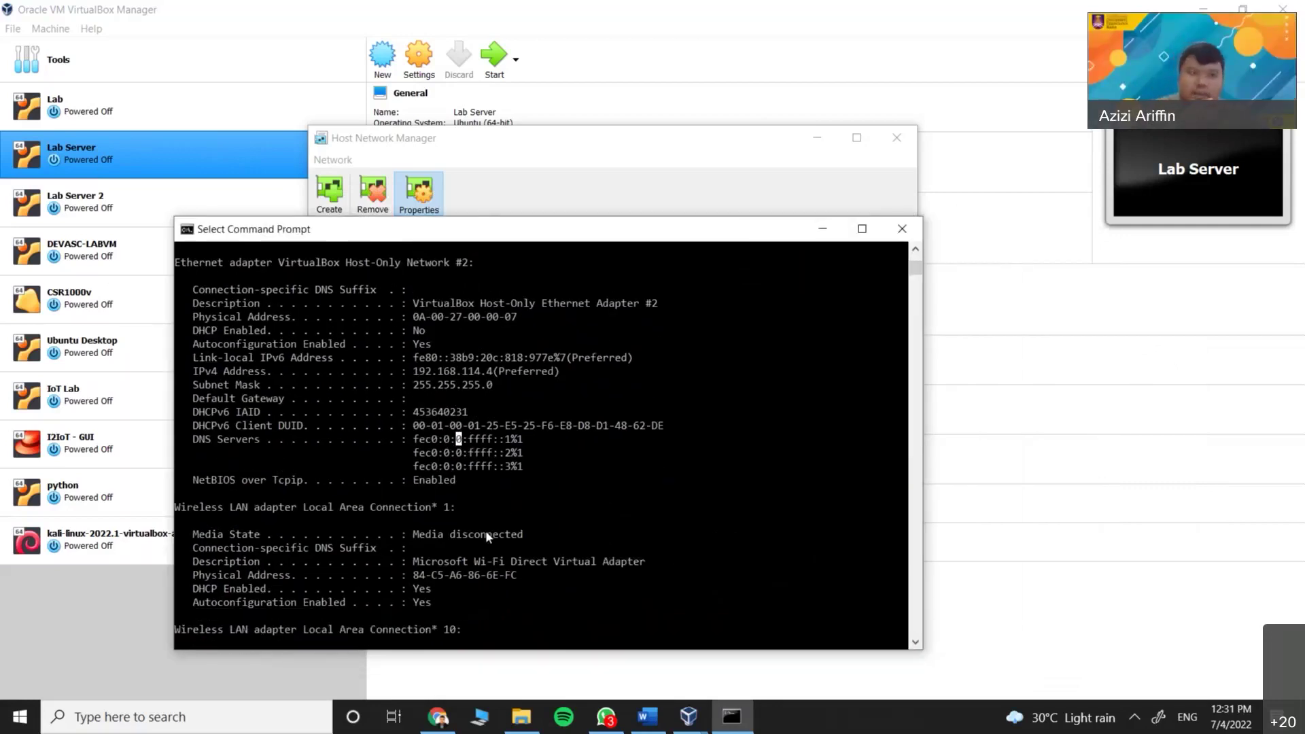
scroll(500, 602, "up", 3)
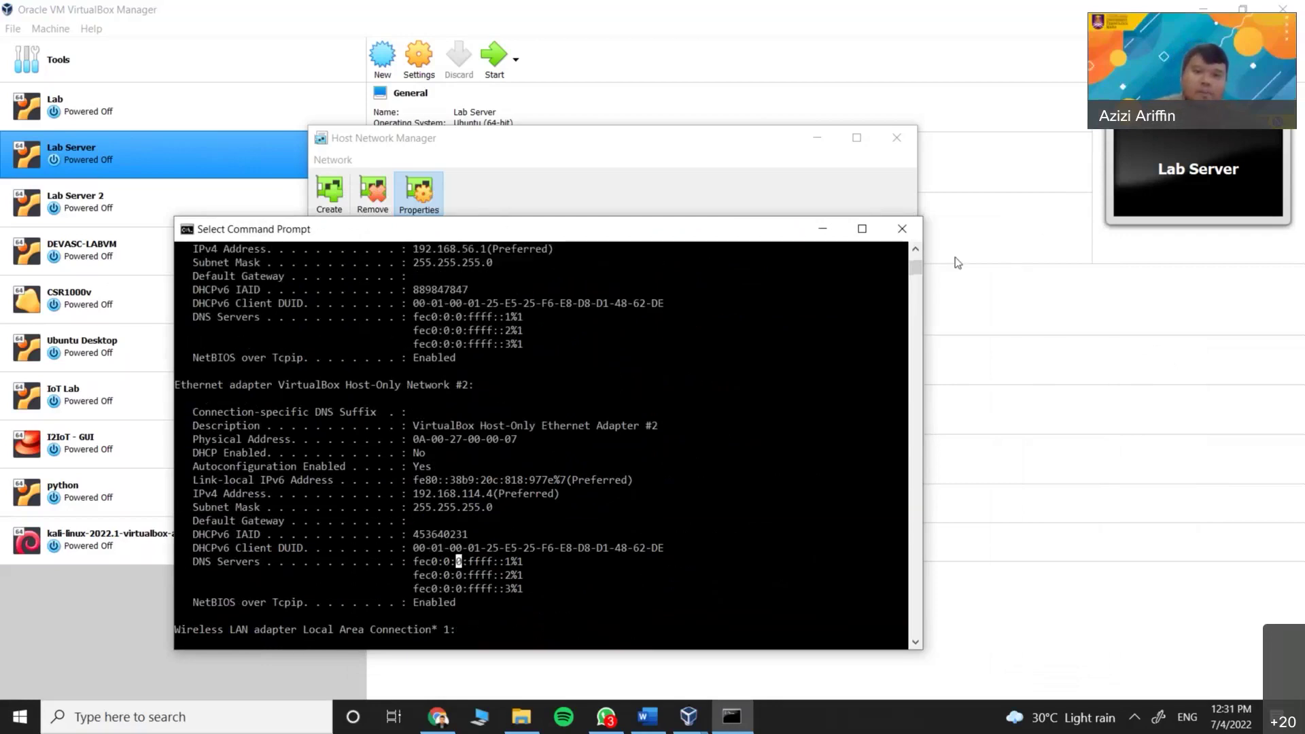
left_click_drag(564, 231, 602, 229)
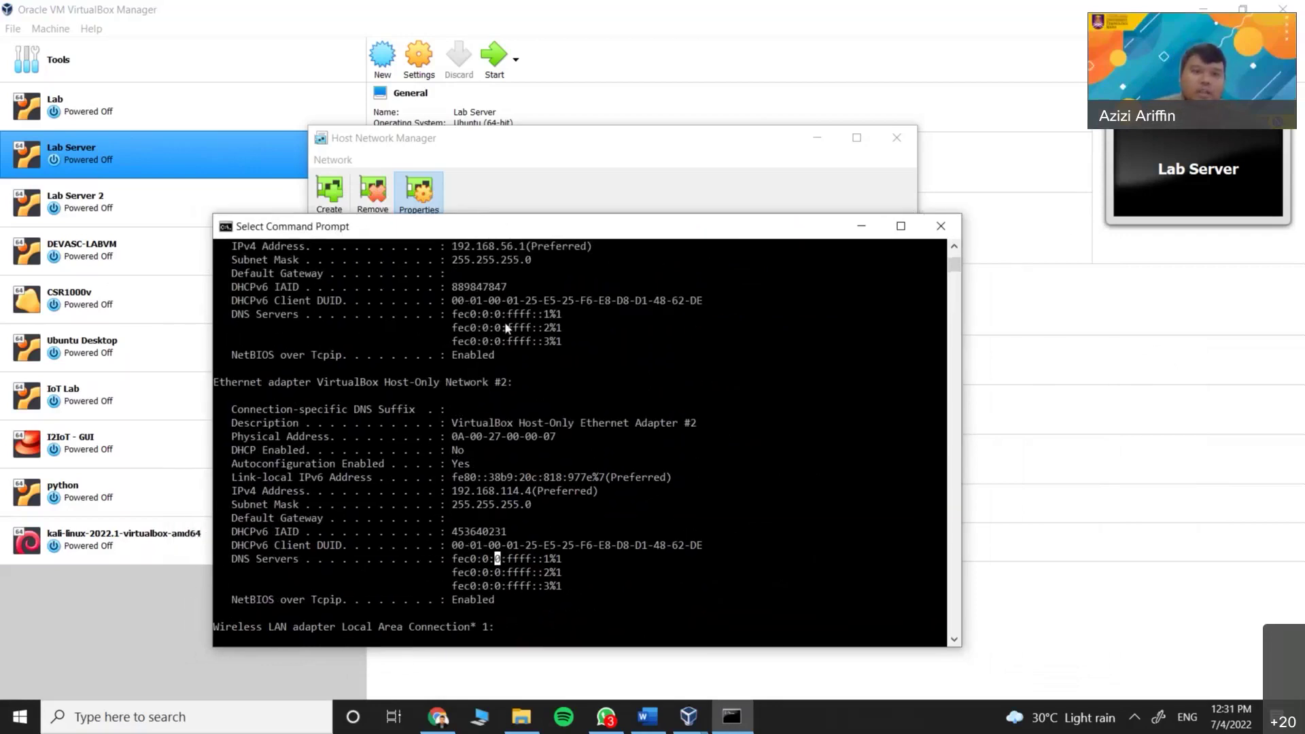
left_click(941, 226)
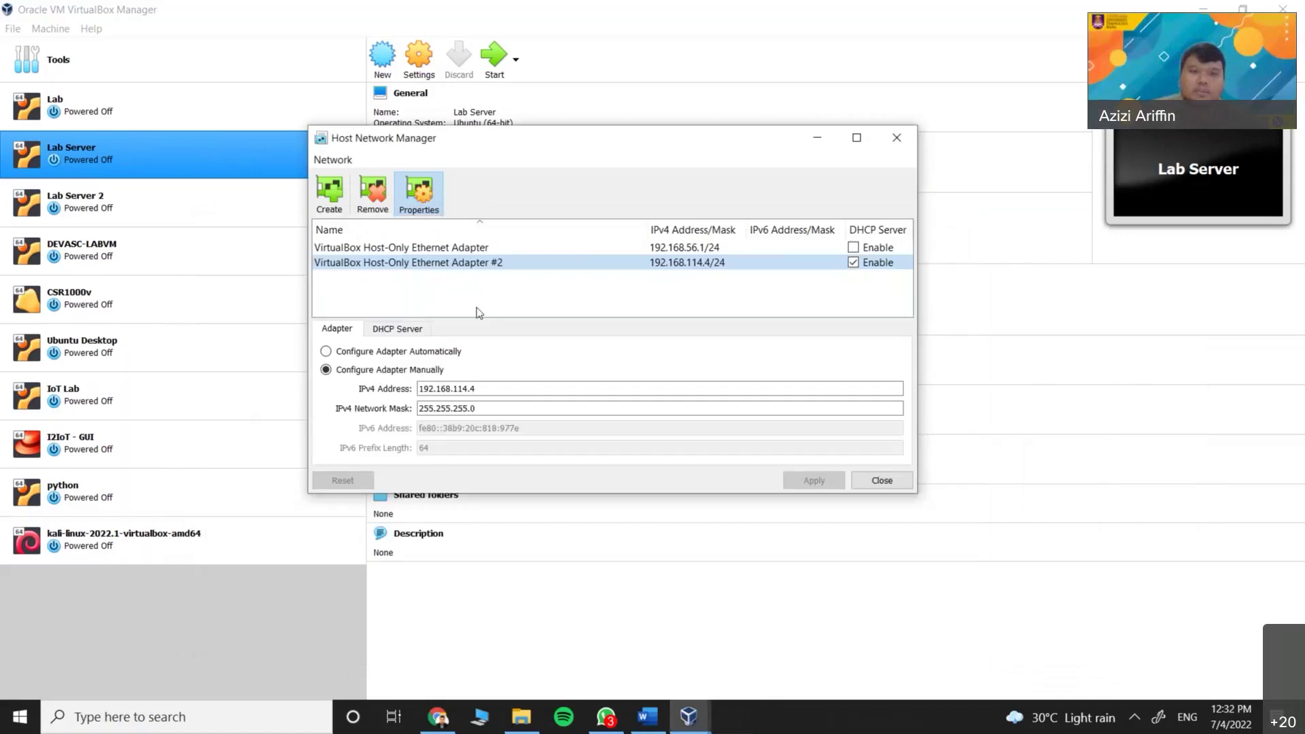
Close the Host Network Manager and select the Lab VM
left_click(896, 138)
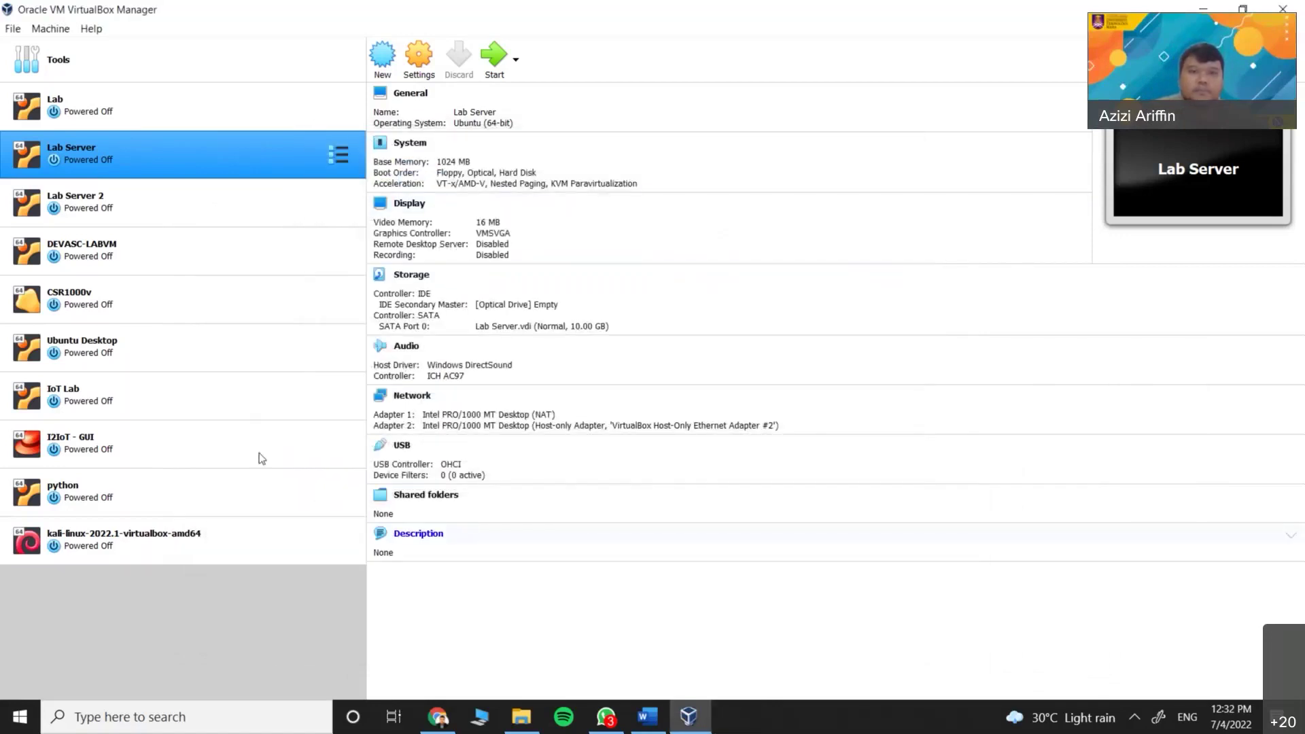
left_click(210, 117)
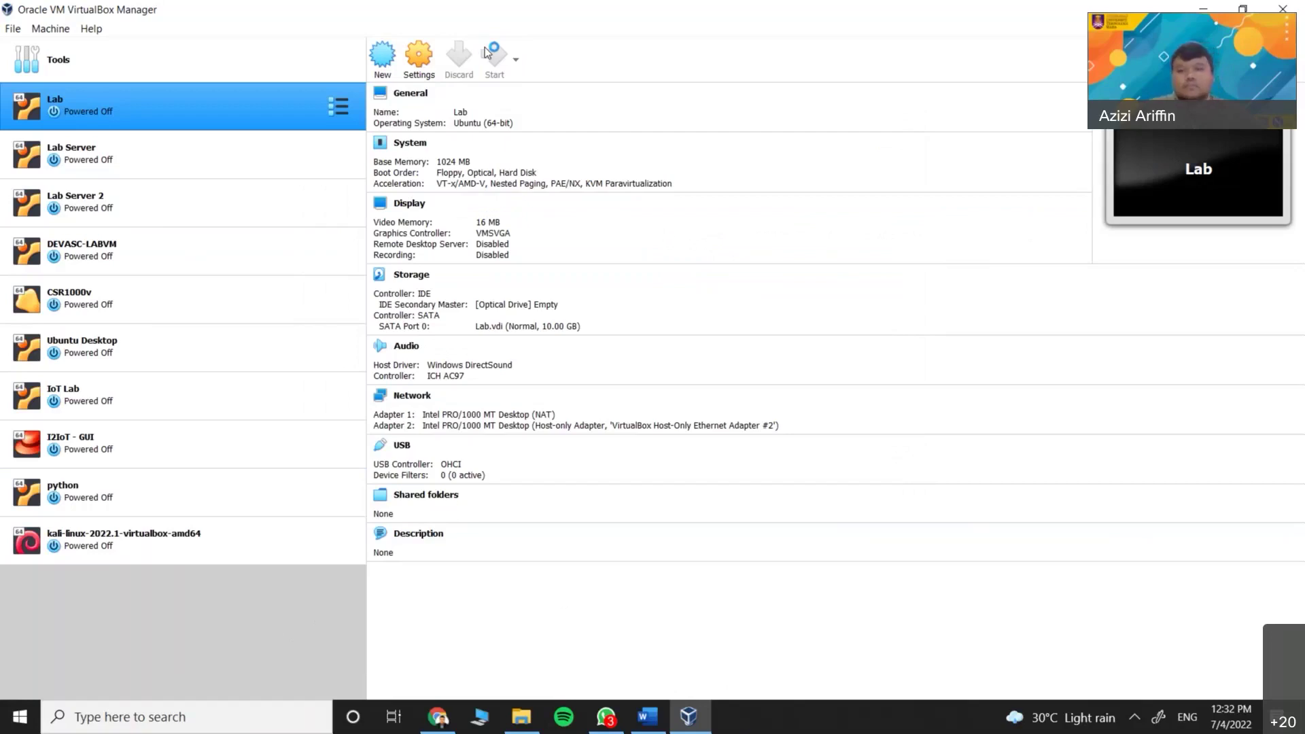
Start the Lab VM, dismiss its keyboard and mouse notices, and minimize VirtualBox Manager
left_click(489, 54)
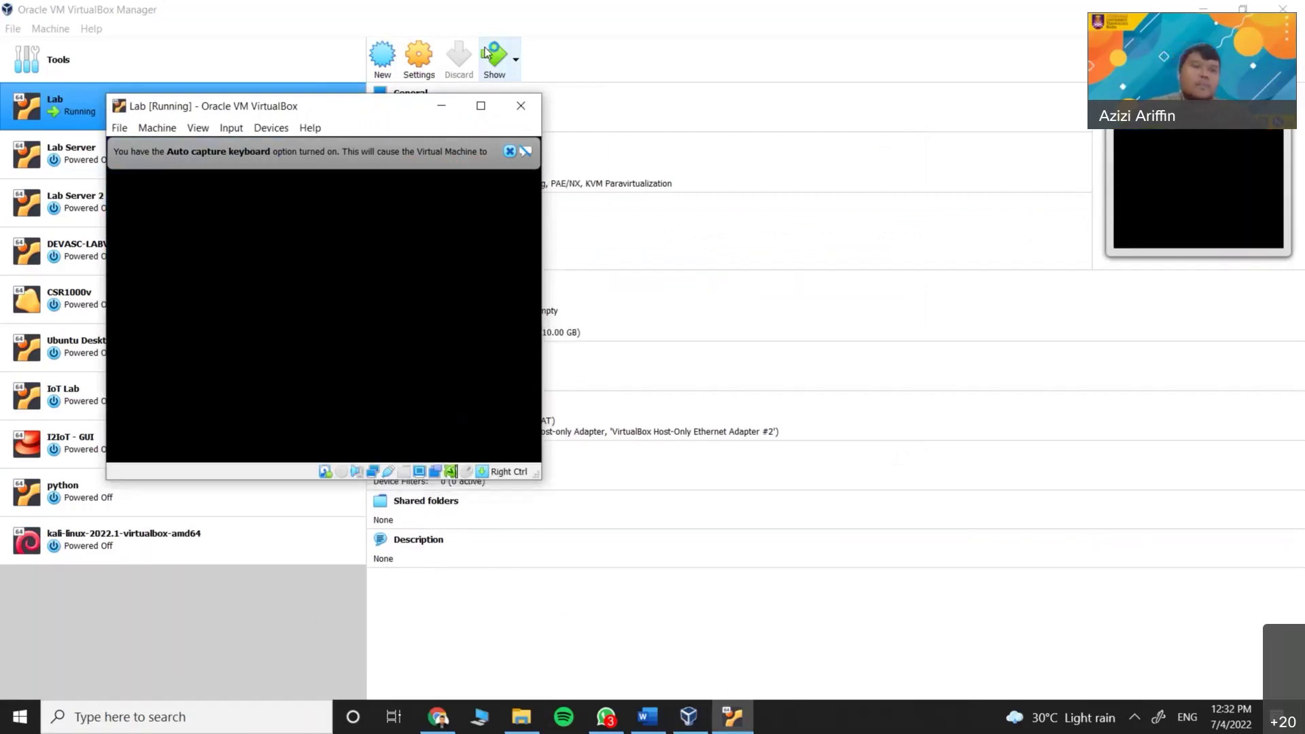
left_click_drag(370, 116, 565, 156)
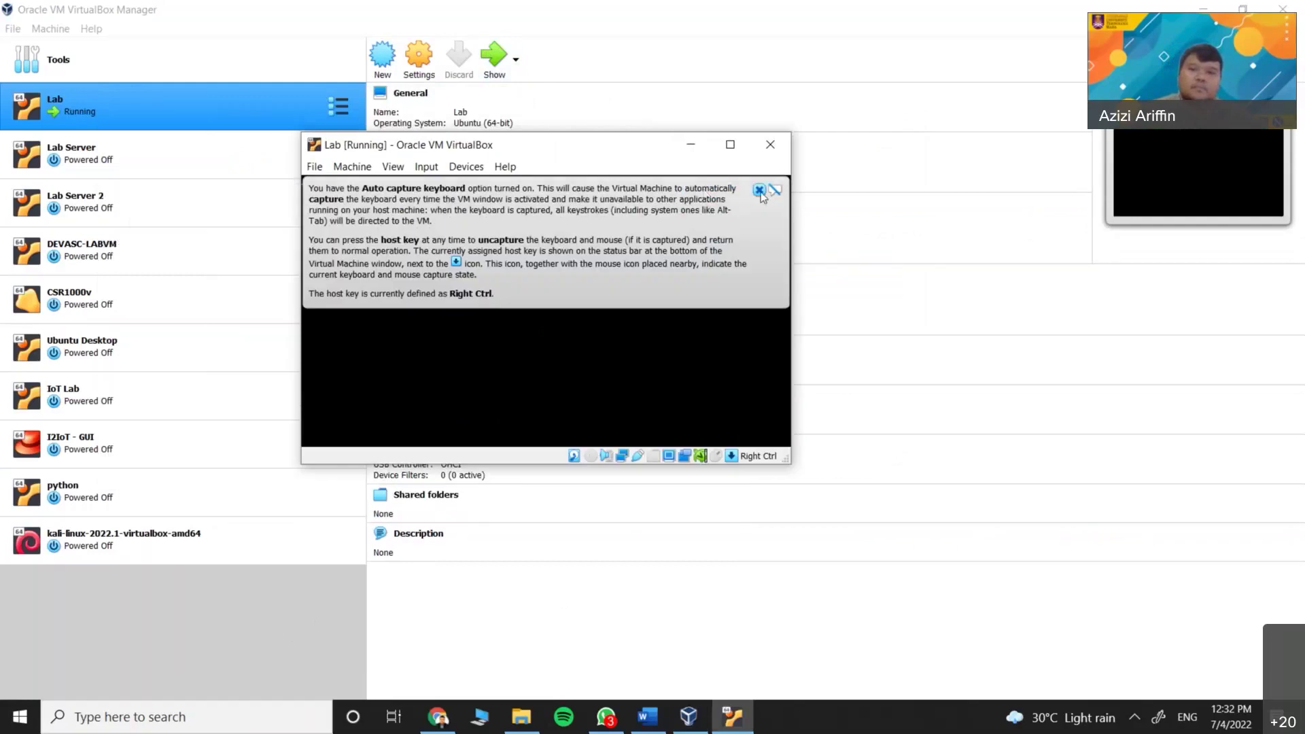
left_click(761, 191)
left_click_drag(475, 145, 536, 166)
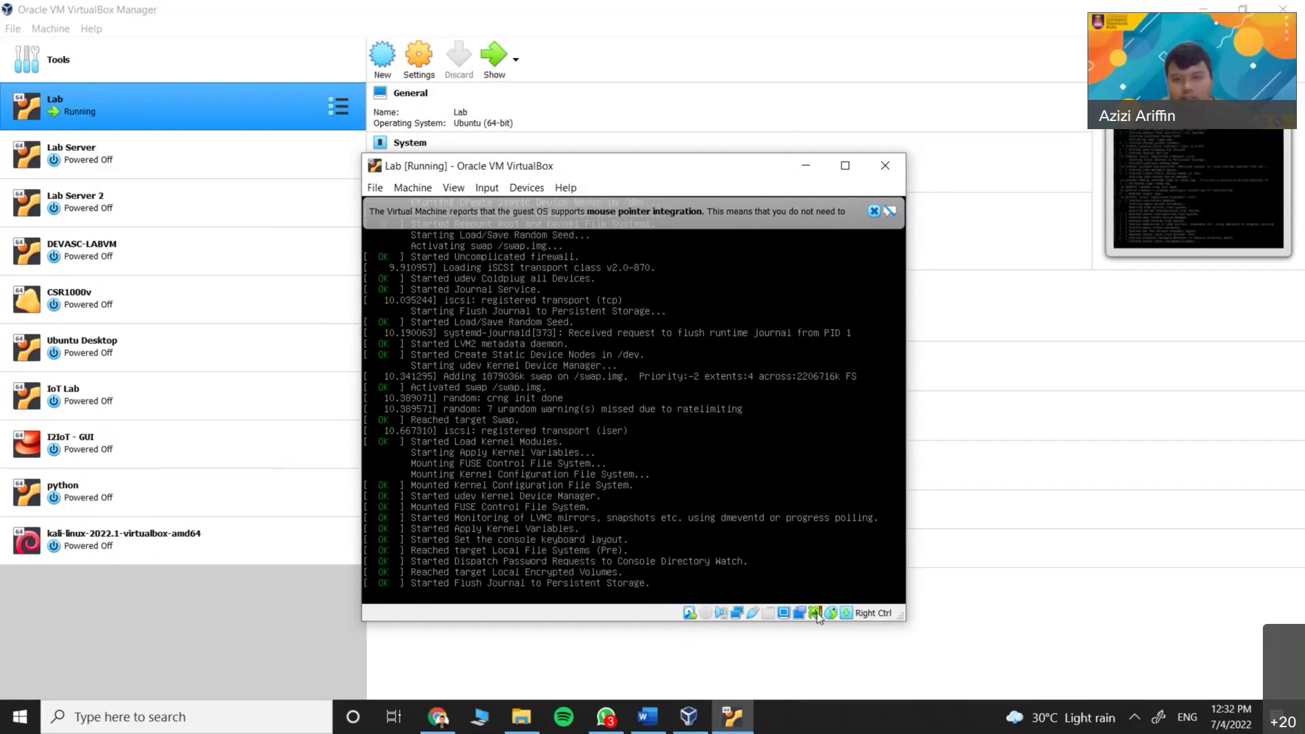
mouse_move(820, 618)
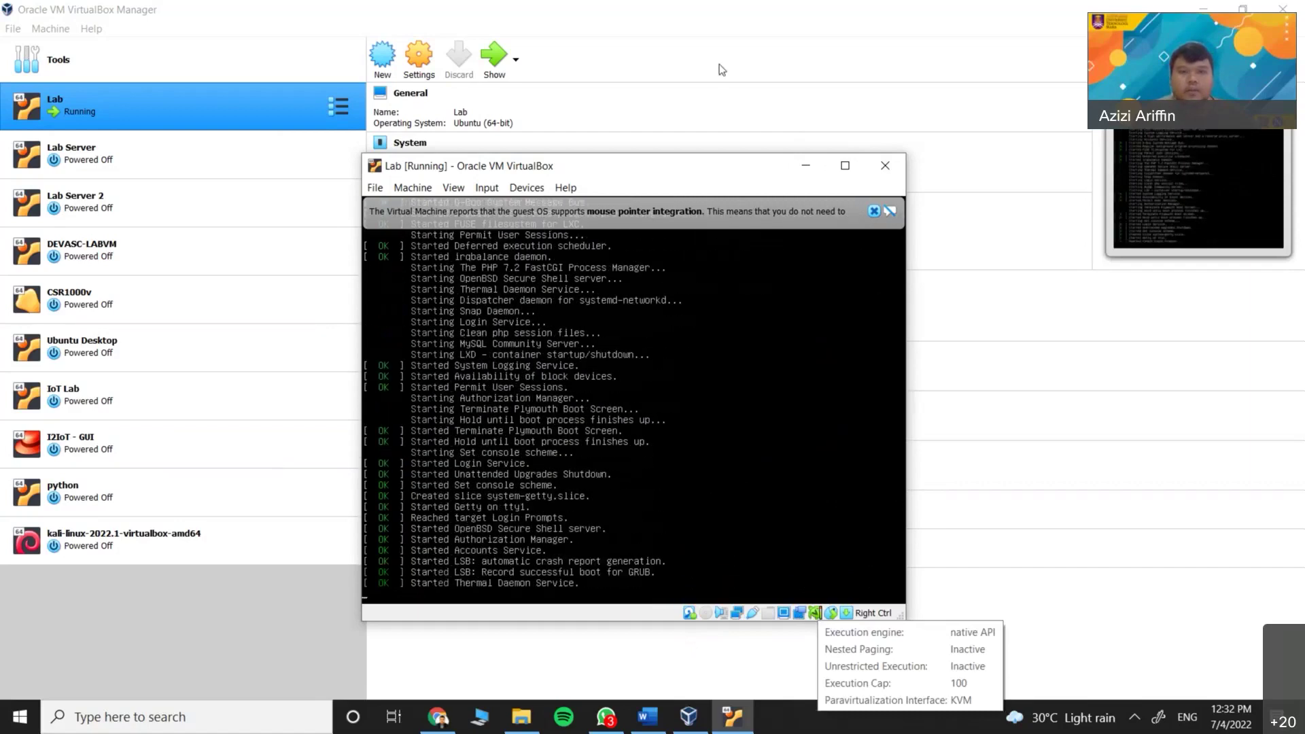
left_click_drag(595, 166, 597, 111)
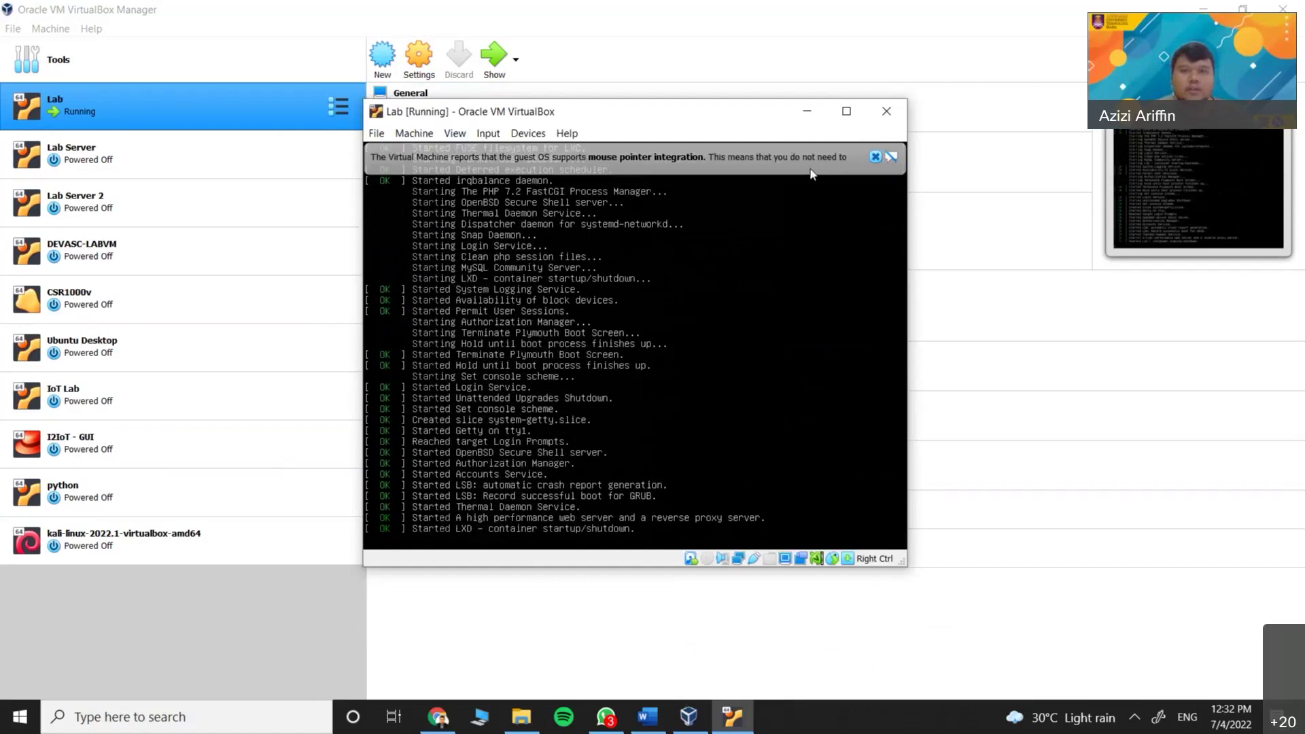
left_click(875, 157)
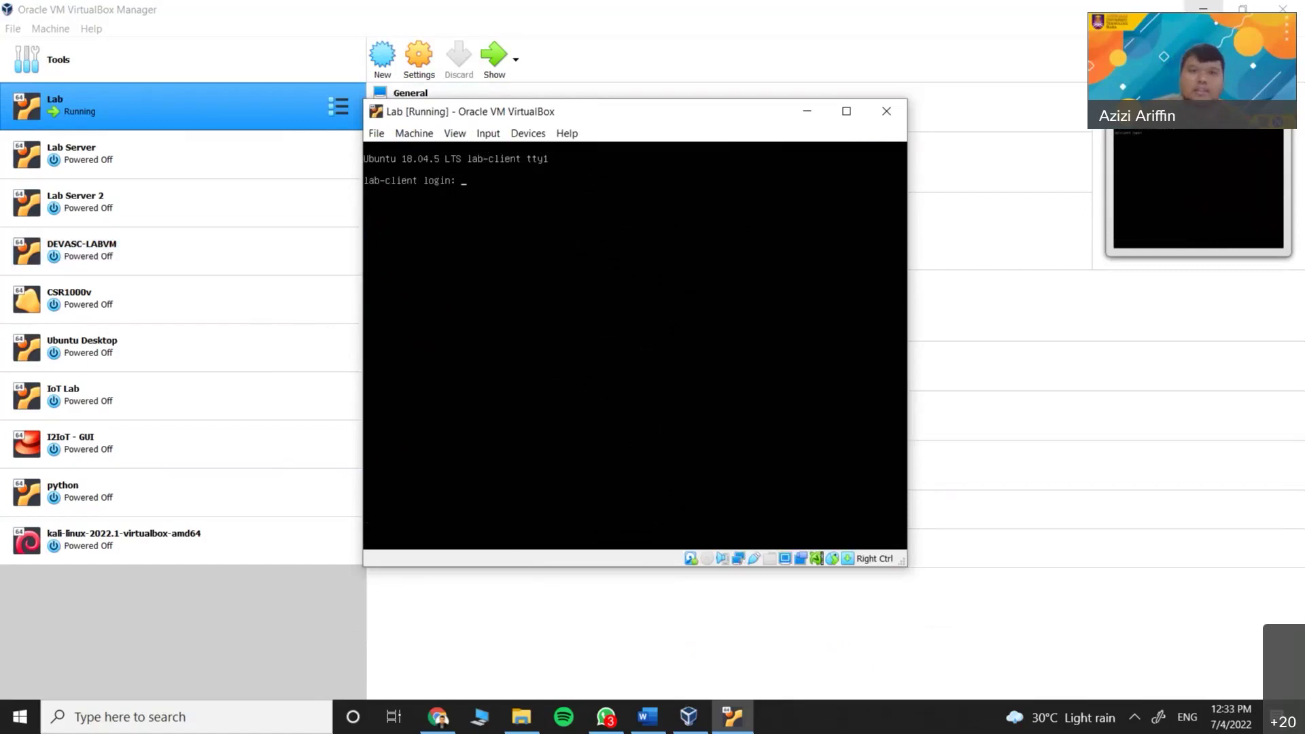
left_click(1203, 8)
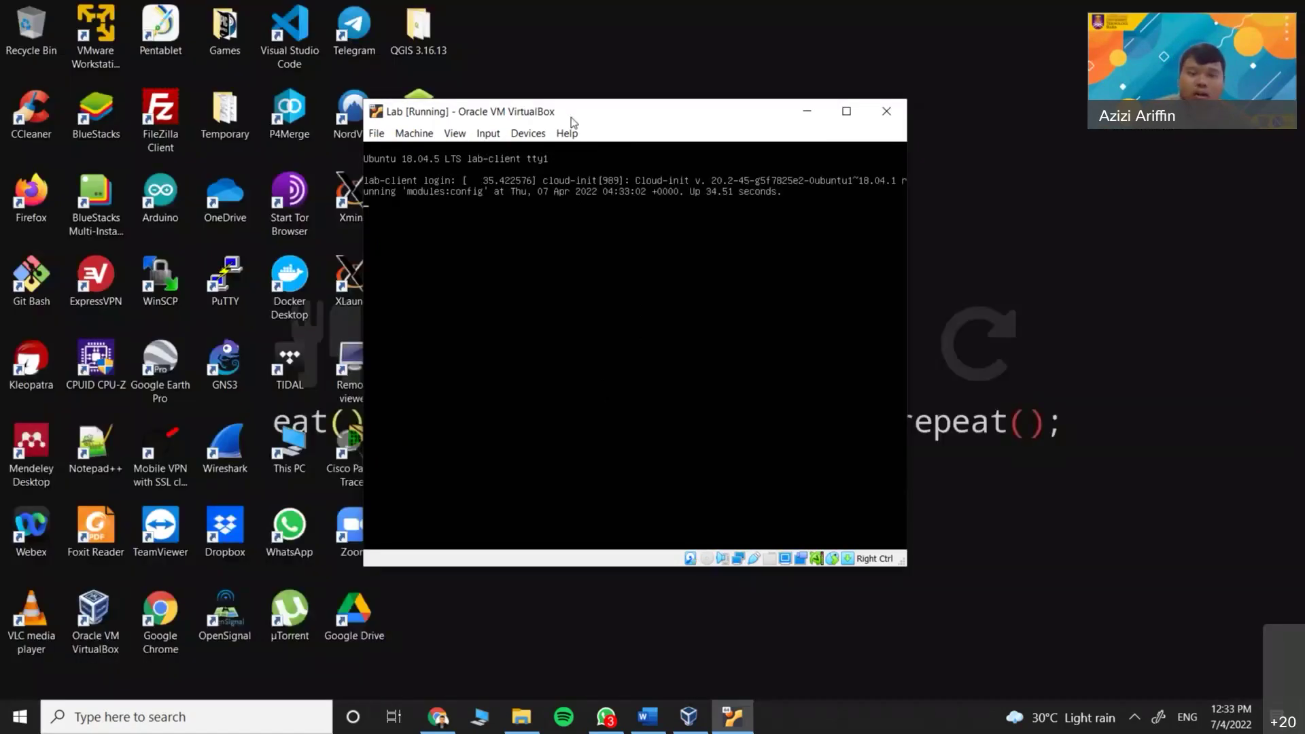
Log in at the lab-client VM console with the user's username and password
left_click_drag(571, 119, 585, 111)
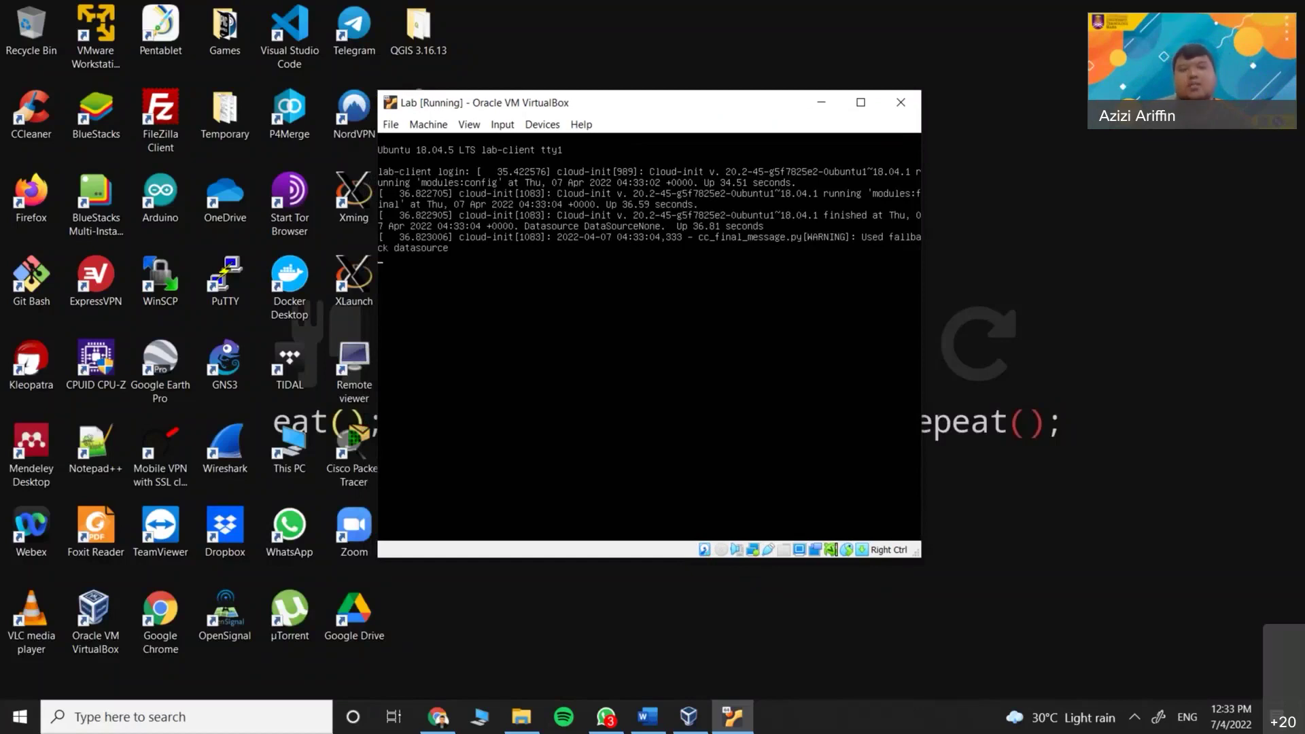
key("Return")
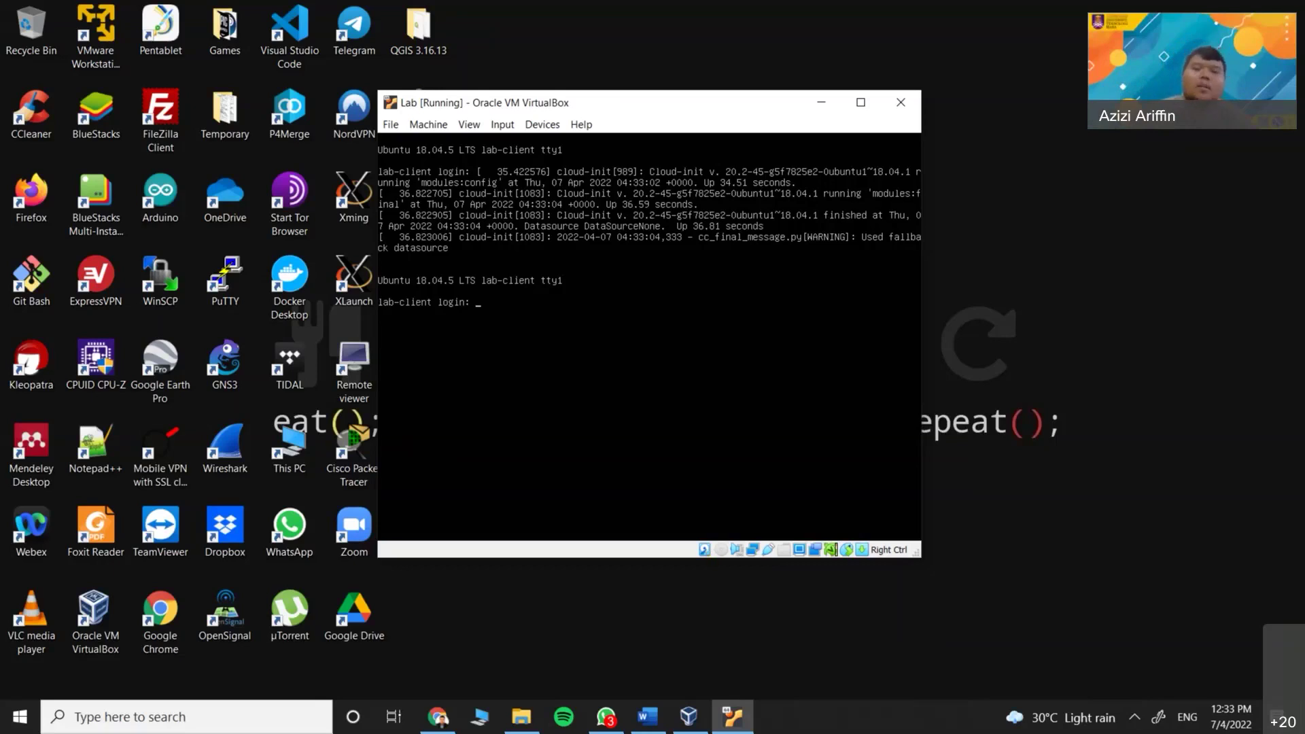
left_click_drag(575, 110, 716, 79)
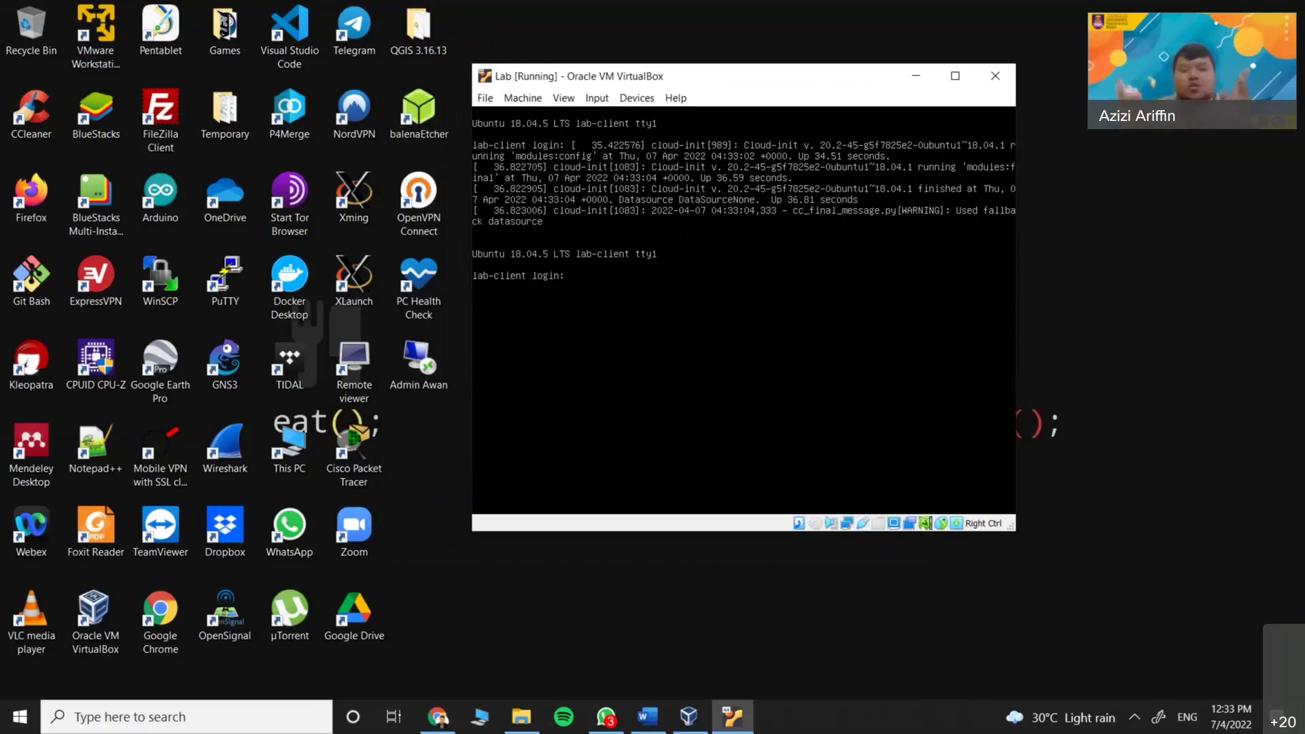
type("m")
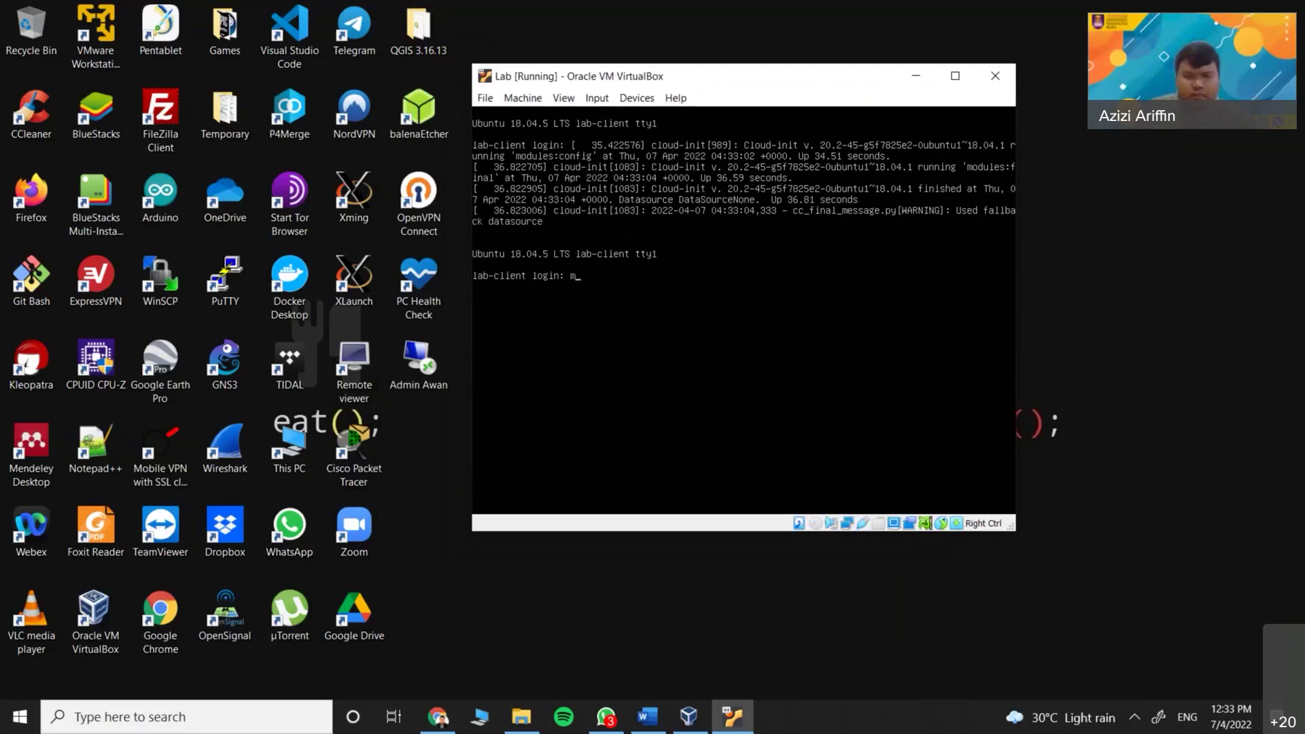
type("ebikarbonat")
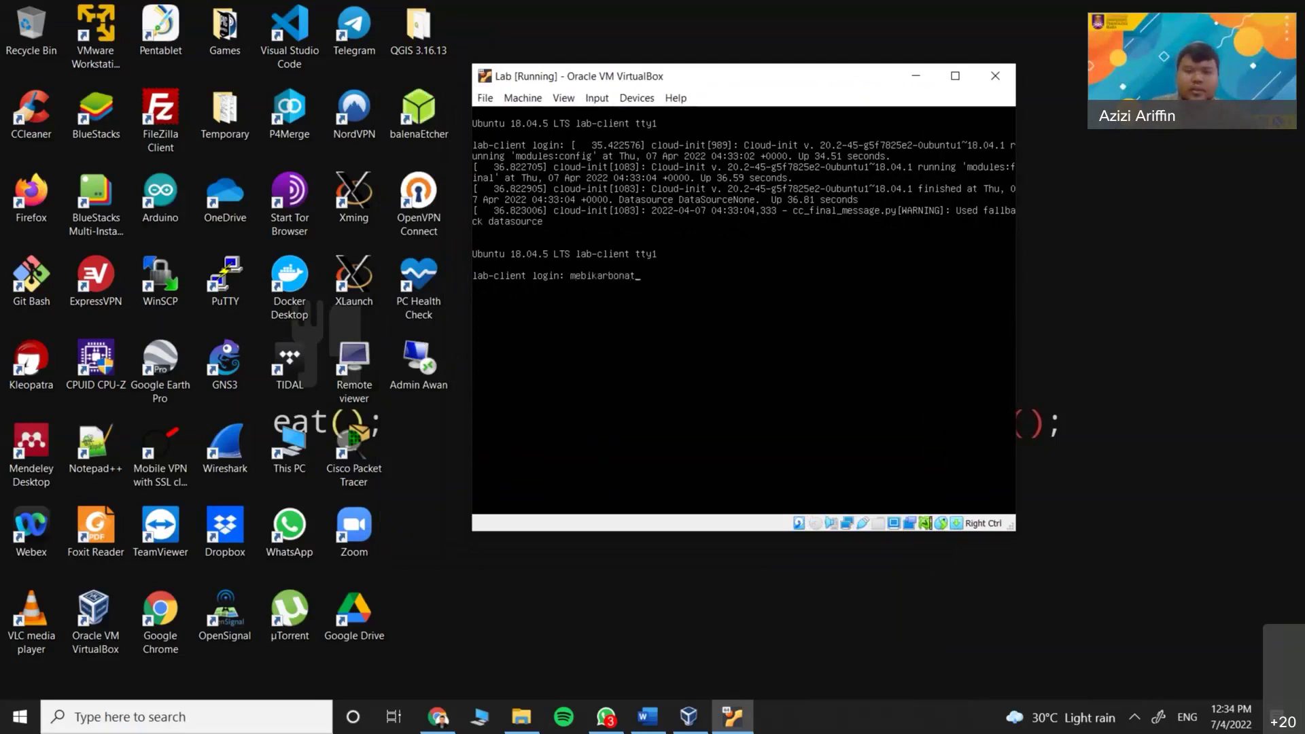
type("91")
key("Return")
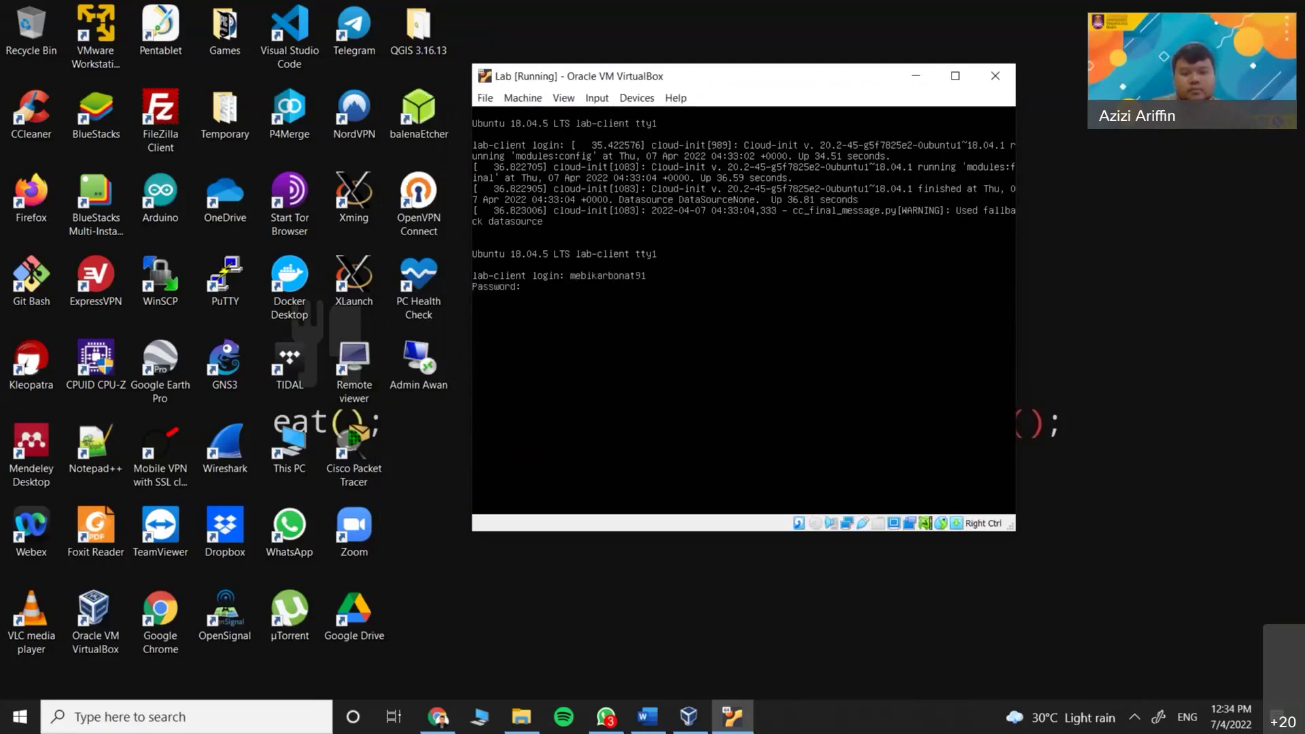
key("Return")
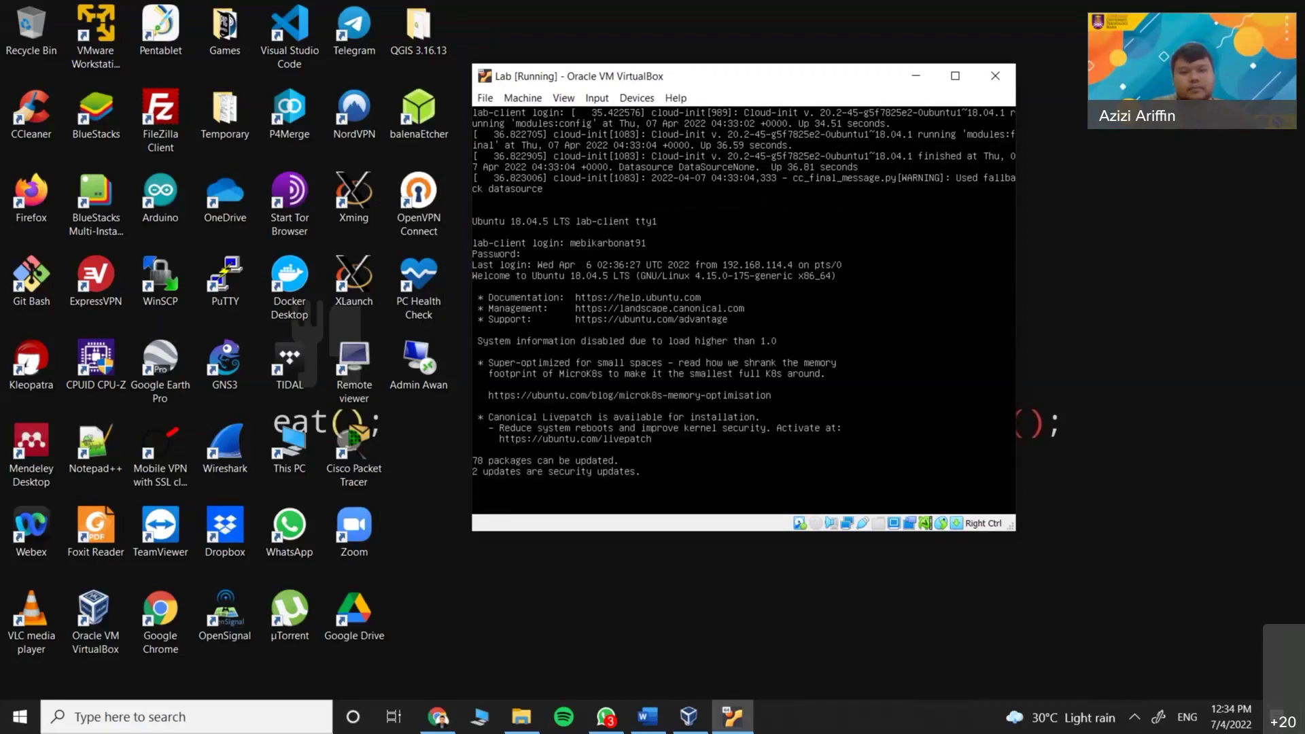
key("Return")
key("Return")
key("Return")
type("a")
key("BackSpace")
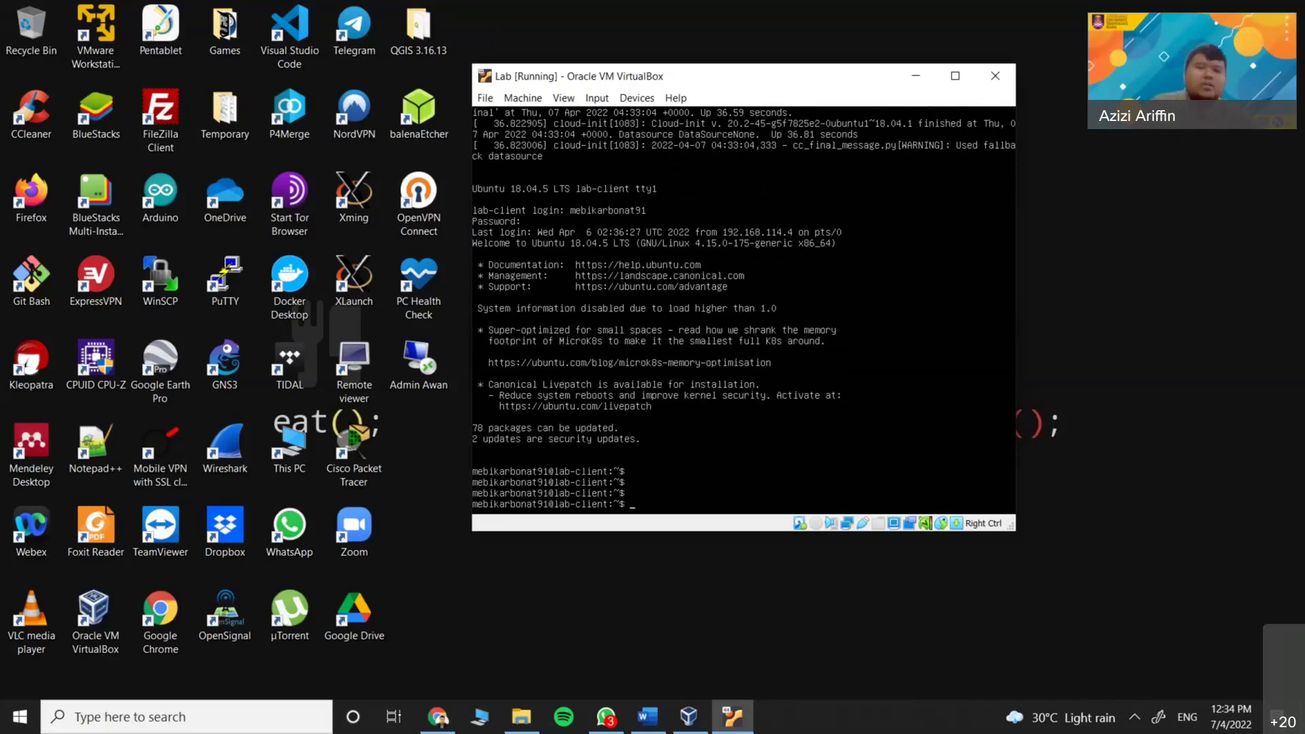
Run nano test, check the Word lab sheet, and exit nano with Ctrl+X
type("nano test")
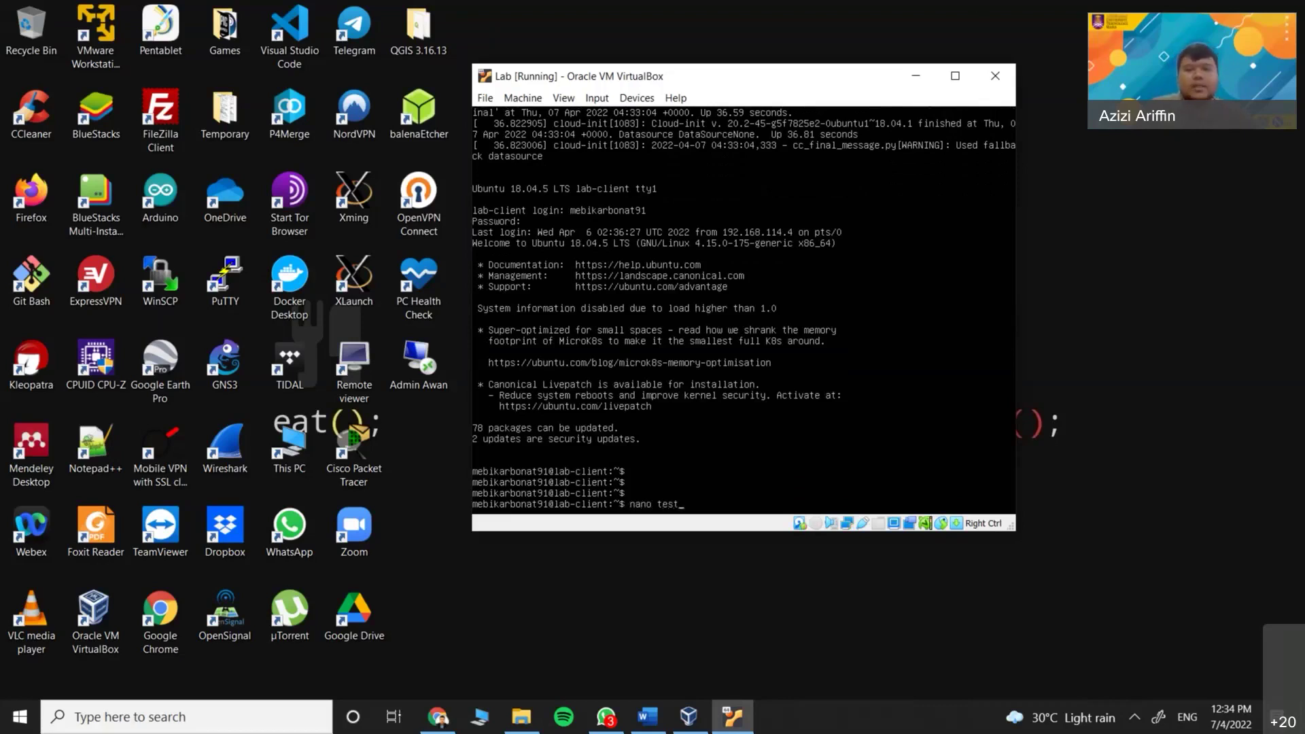
key("Return")
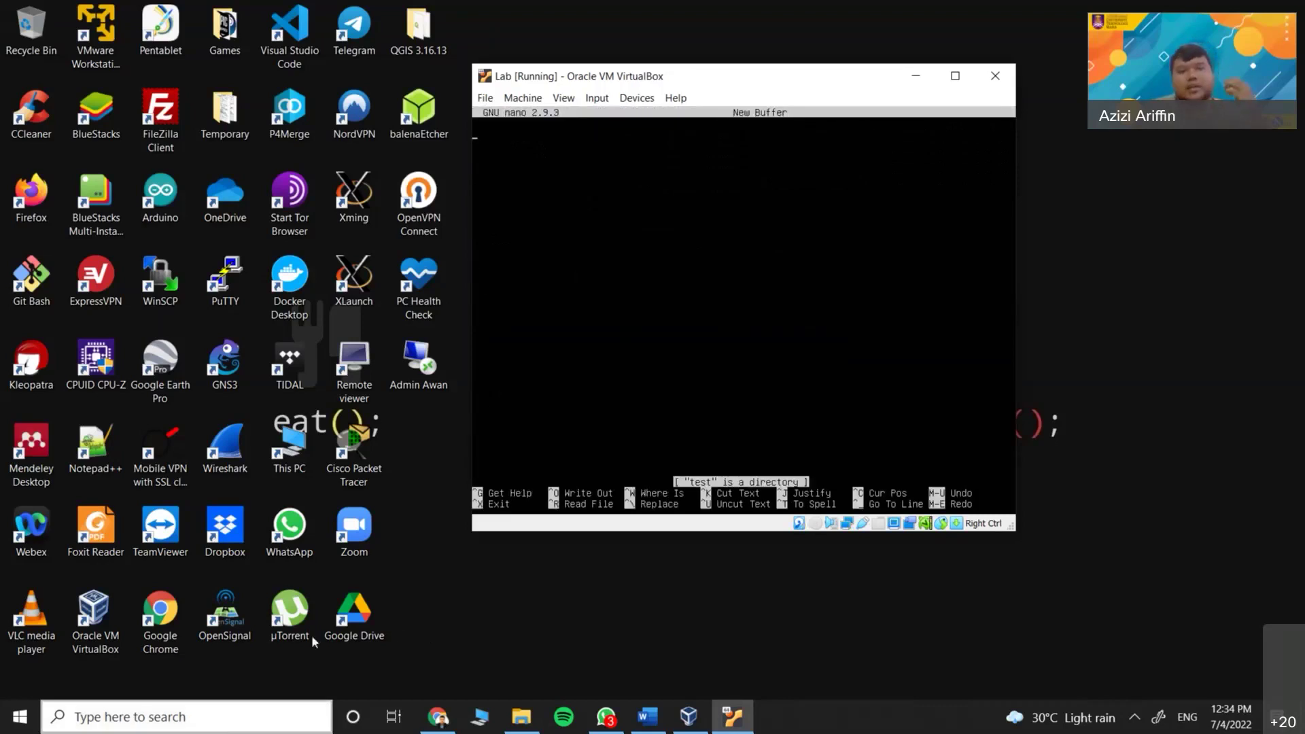
left_click(544, 605)
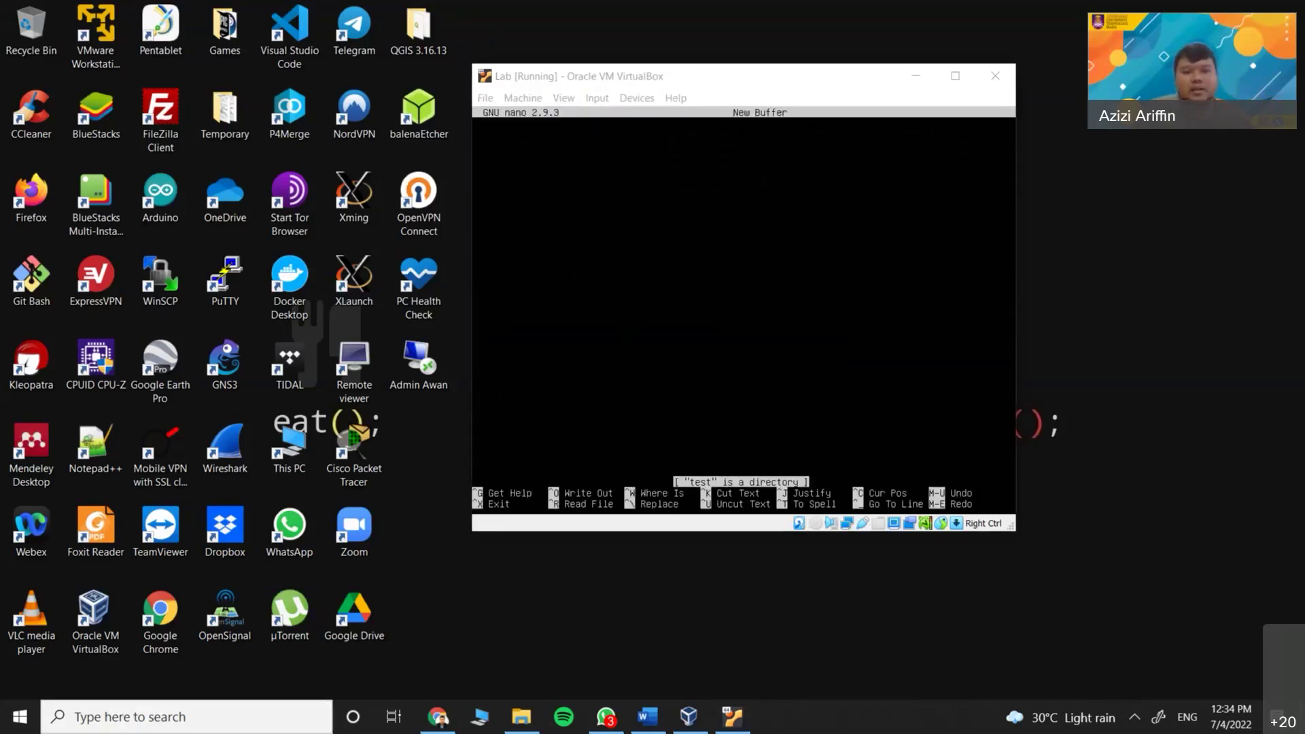
left_click(644, 718)
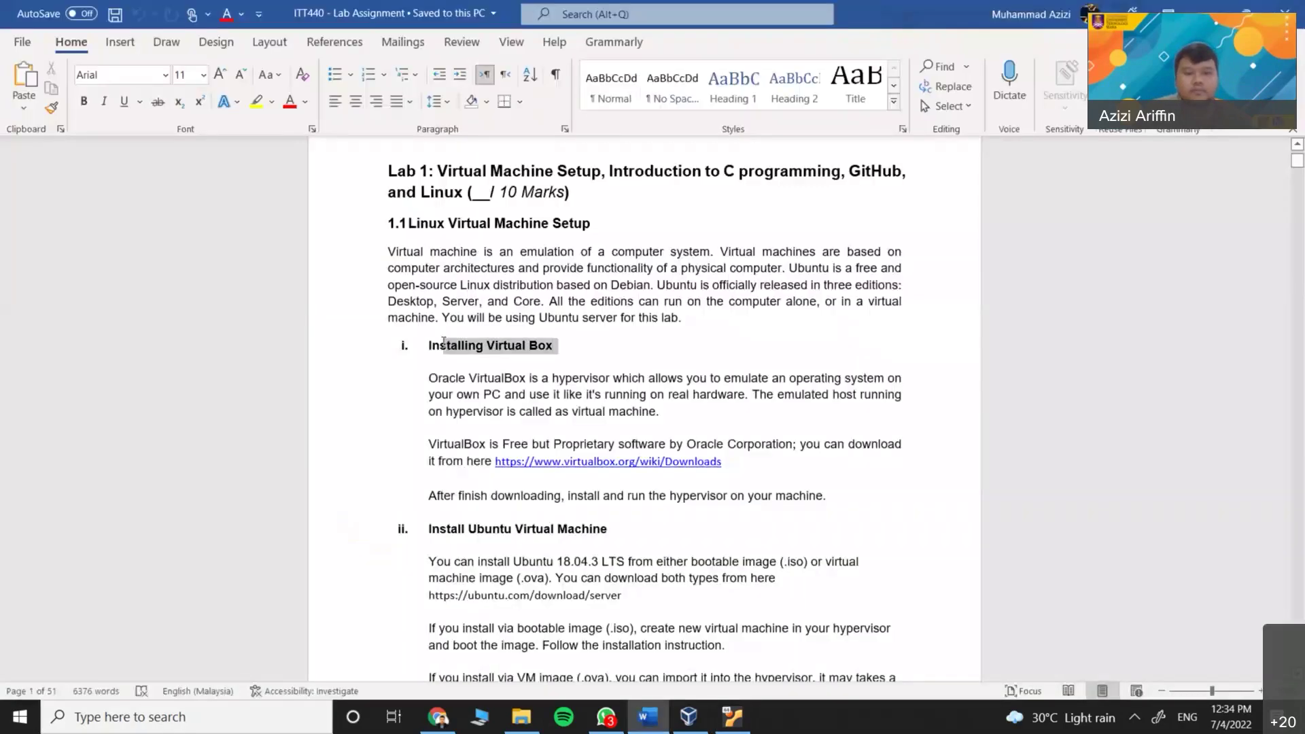
left_click(649, 719)
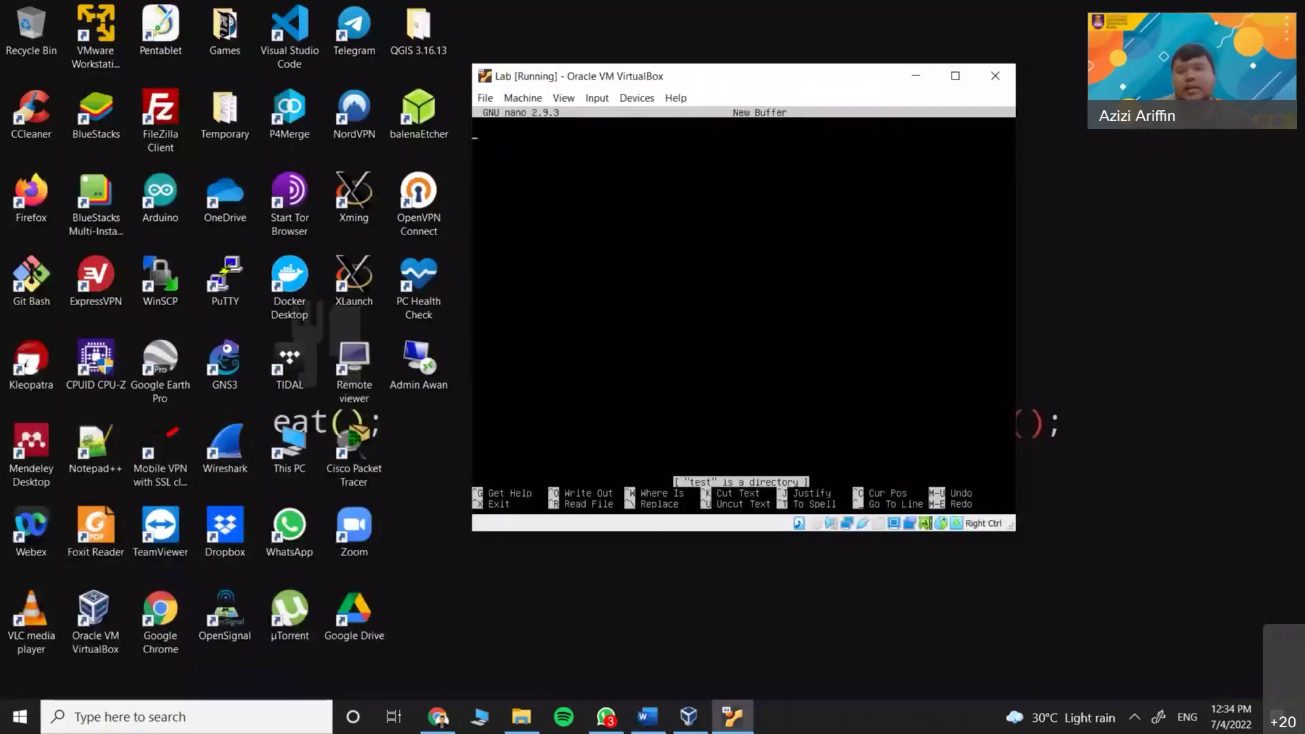
left_click(537, 422)
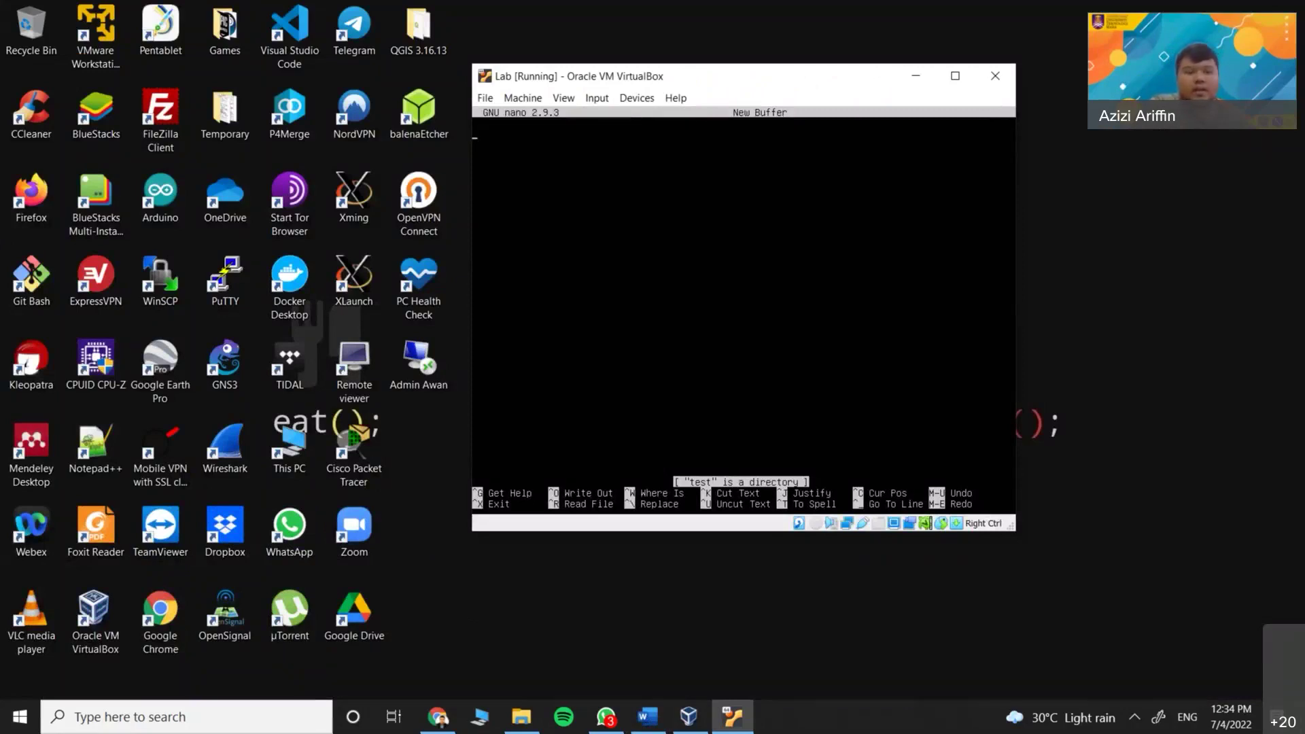
key("ctrl+x")
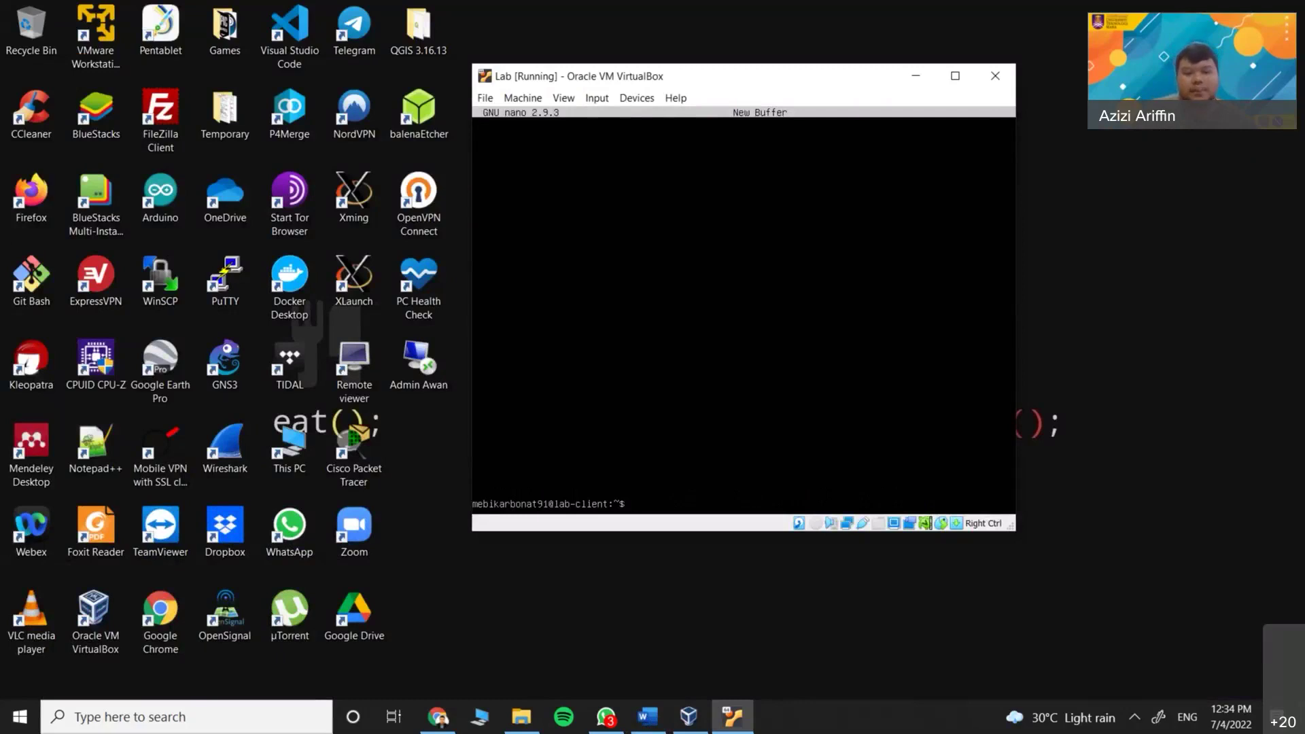
Run ls to list the home directory, showing composer-setup.php, hello.py and hi.py
type("ls")
key("Return")
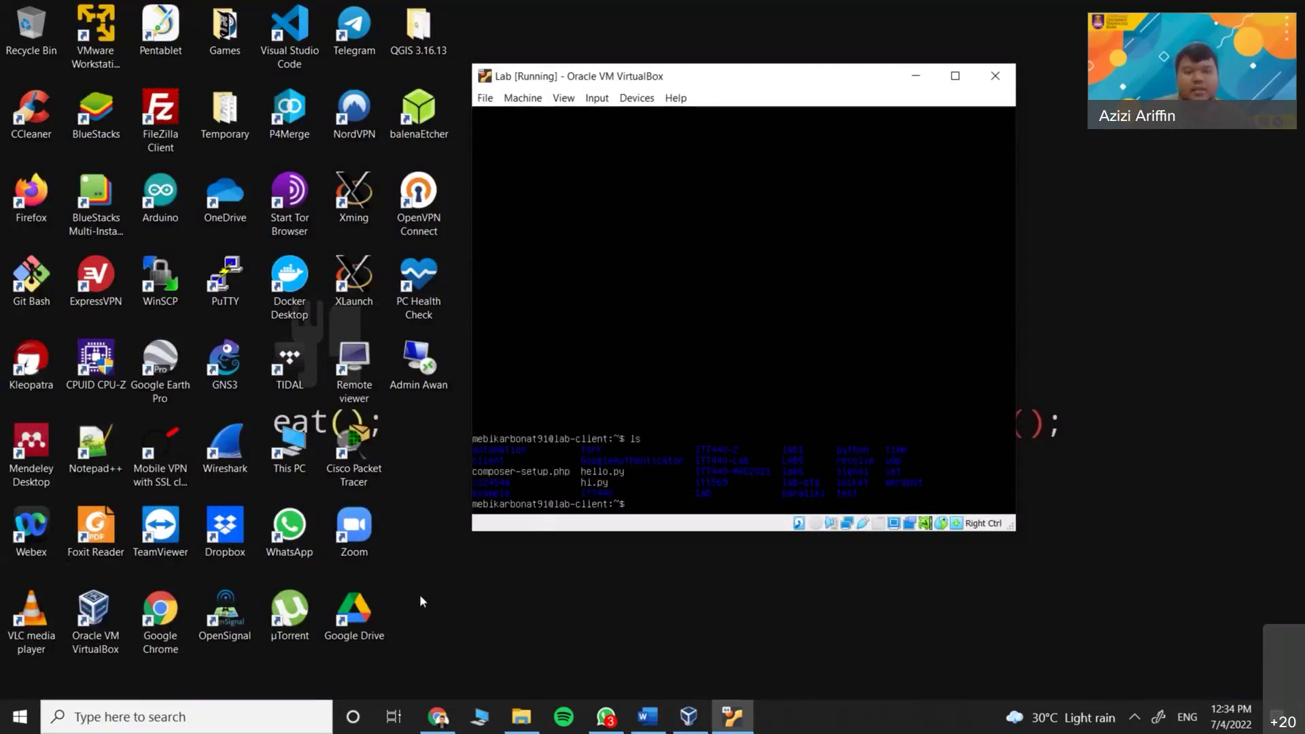
left_click(434, 598)
key("alt+Tab")
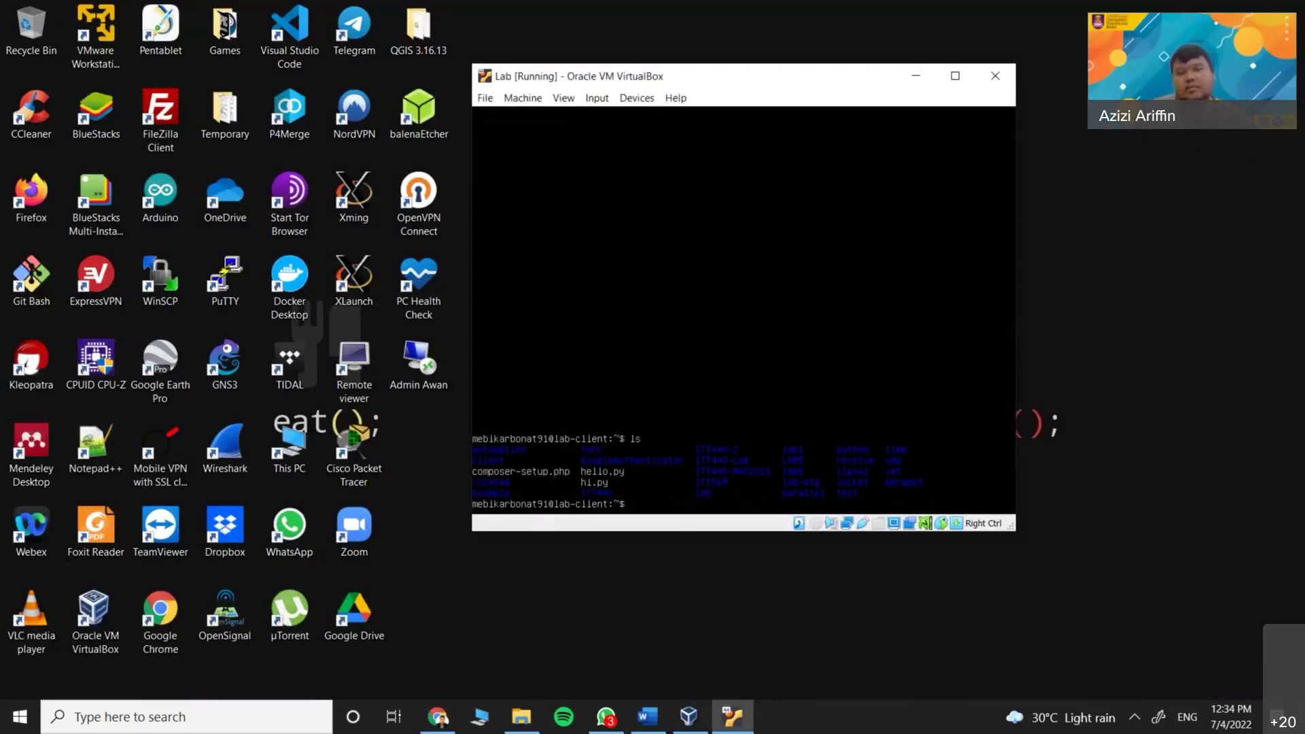
left_click(718, 578)
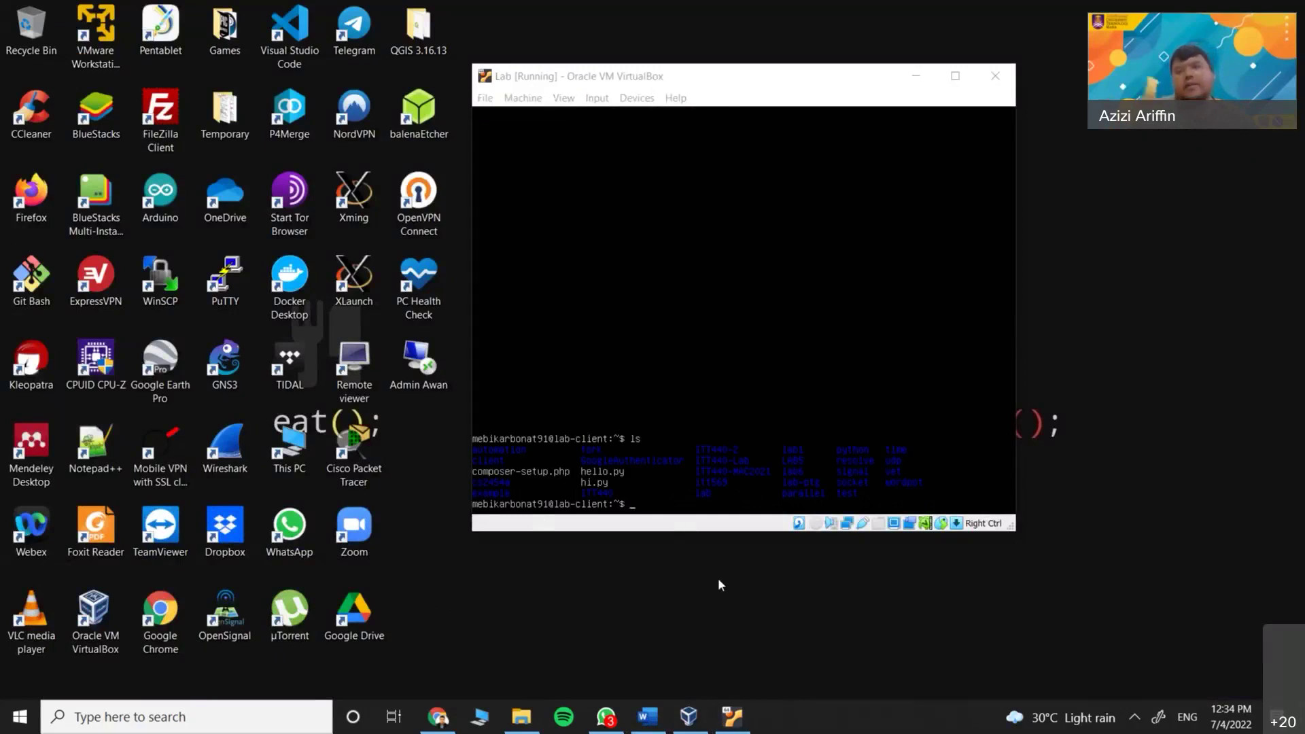
key("alt+Tab")
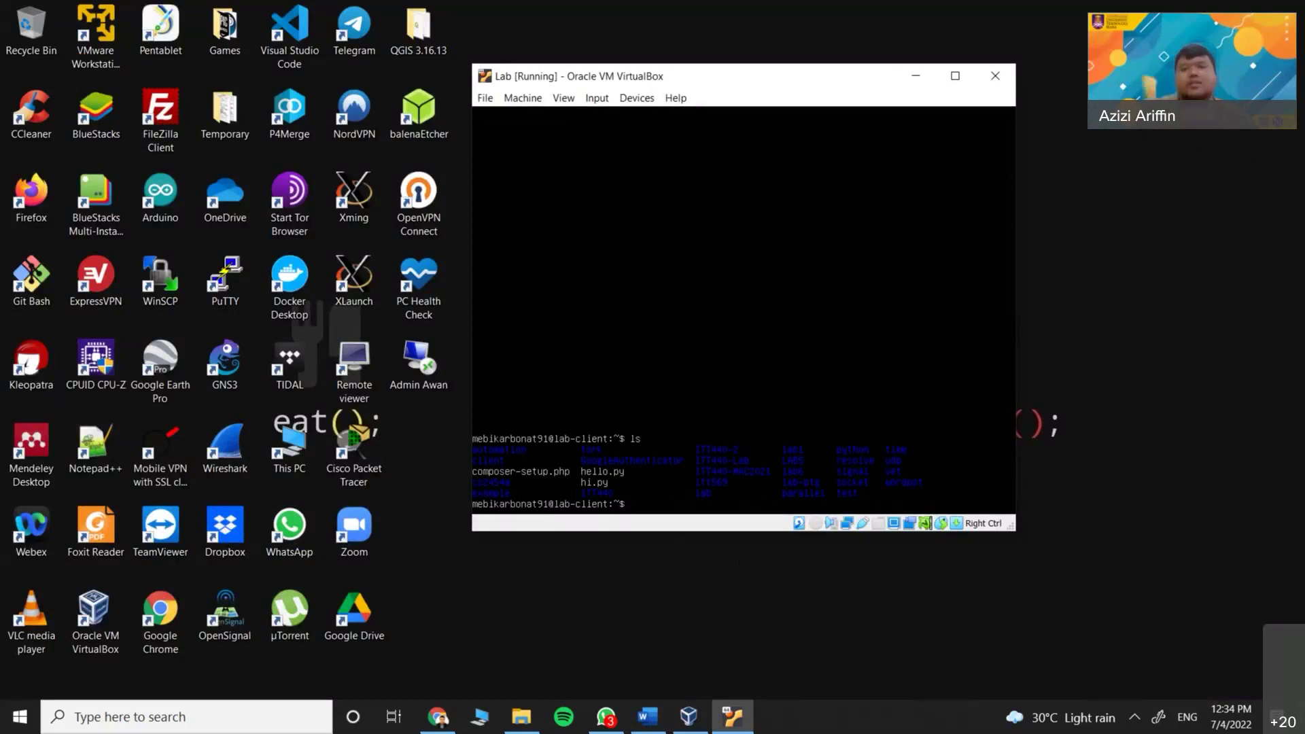
Run ifconfig in the VM to list enp0s3 at 10.0.2.15 and enp0s8 at 192.168.114.5
type("i")
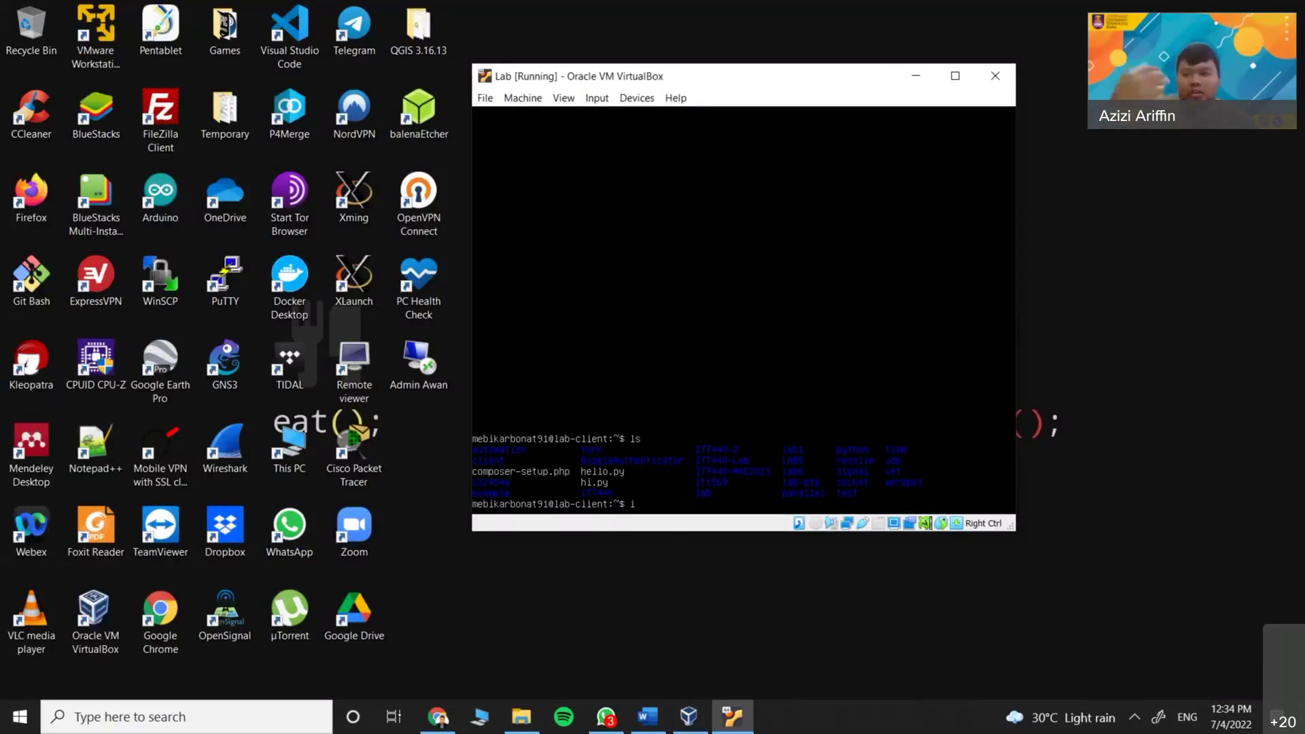
type("fconfig")
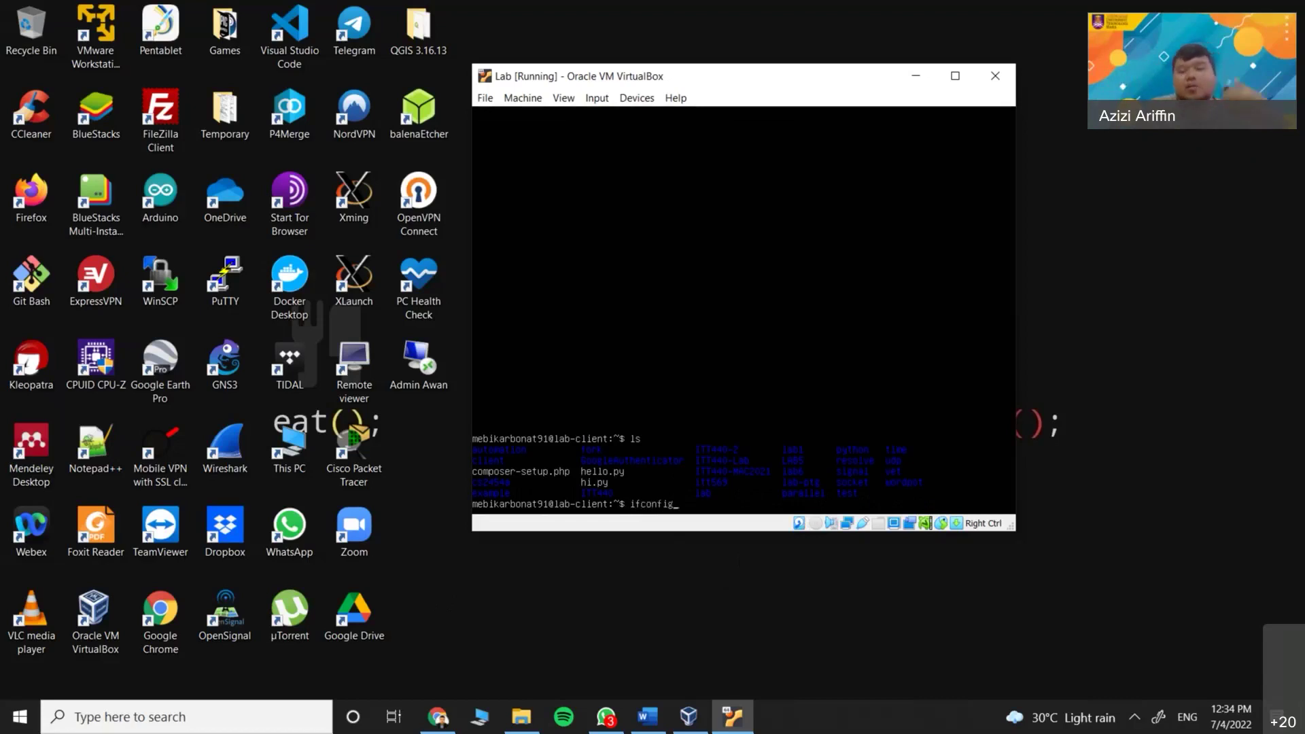
key("Return")
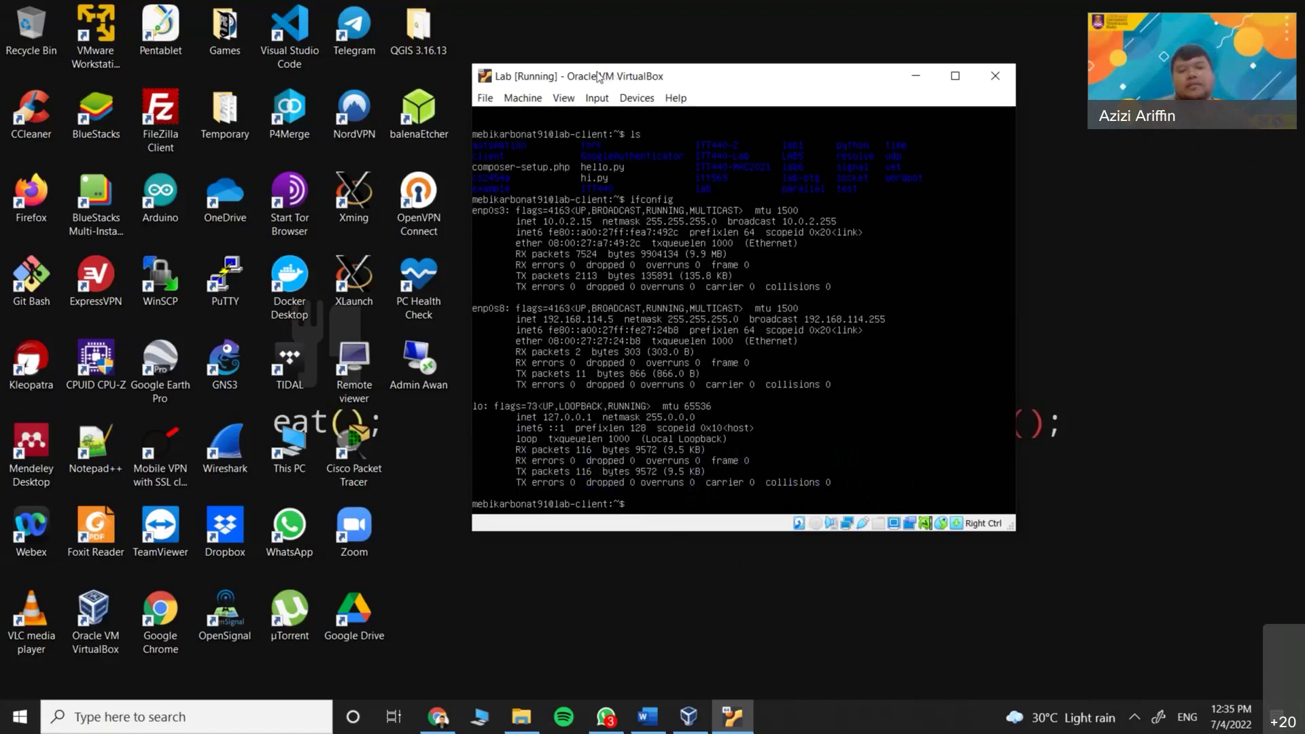
left_click_drag(598, 74, 582, 72)
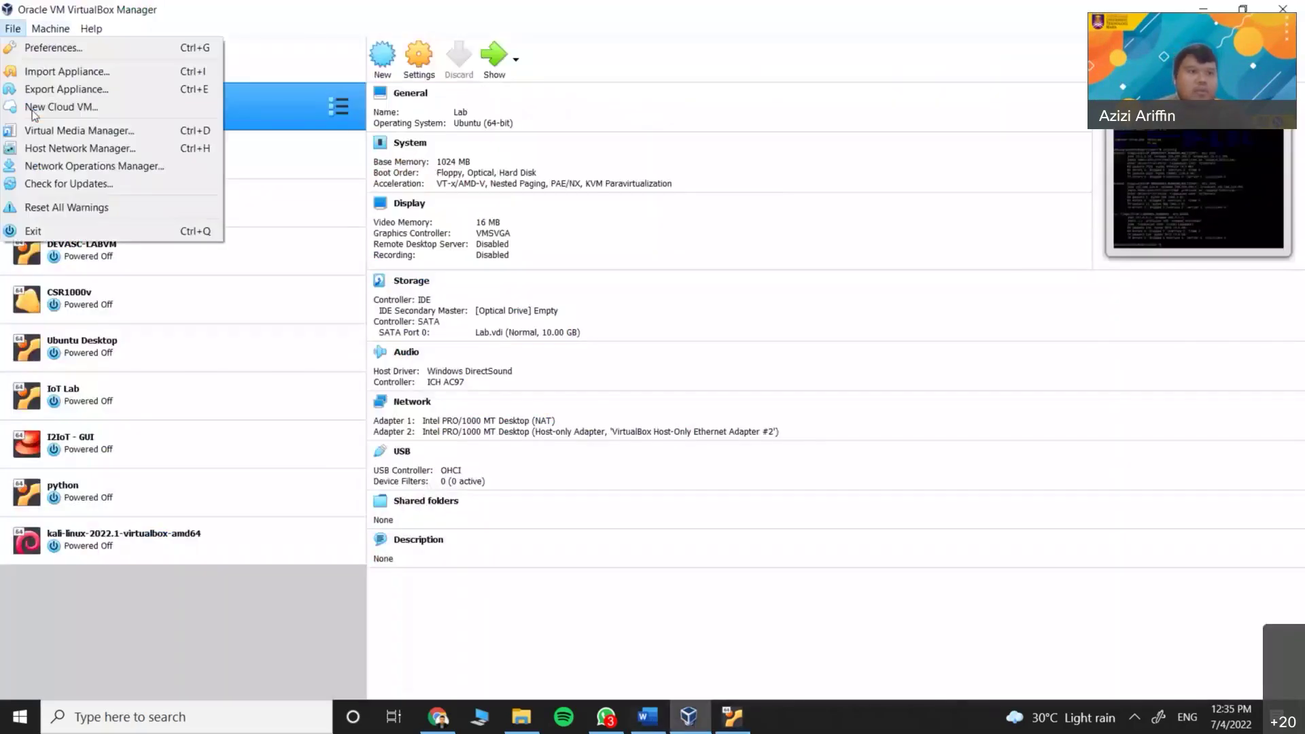
Review the host-only adapter IPs in Host Network Manager, then close the VirtualBox Manager
left_click(58, 149)
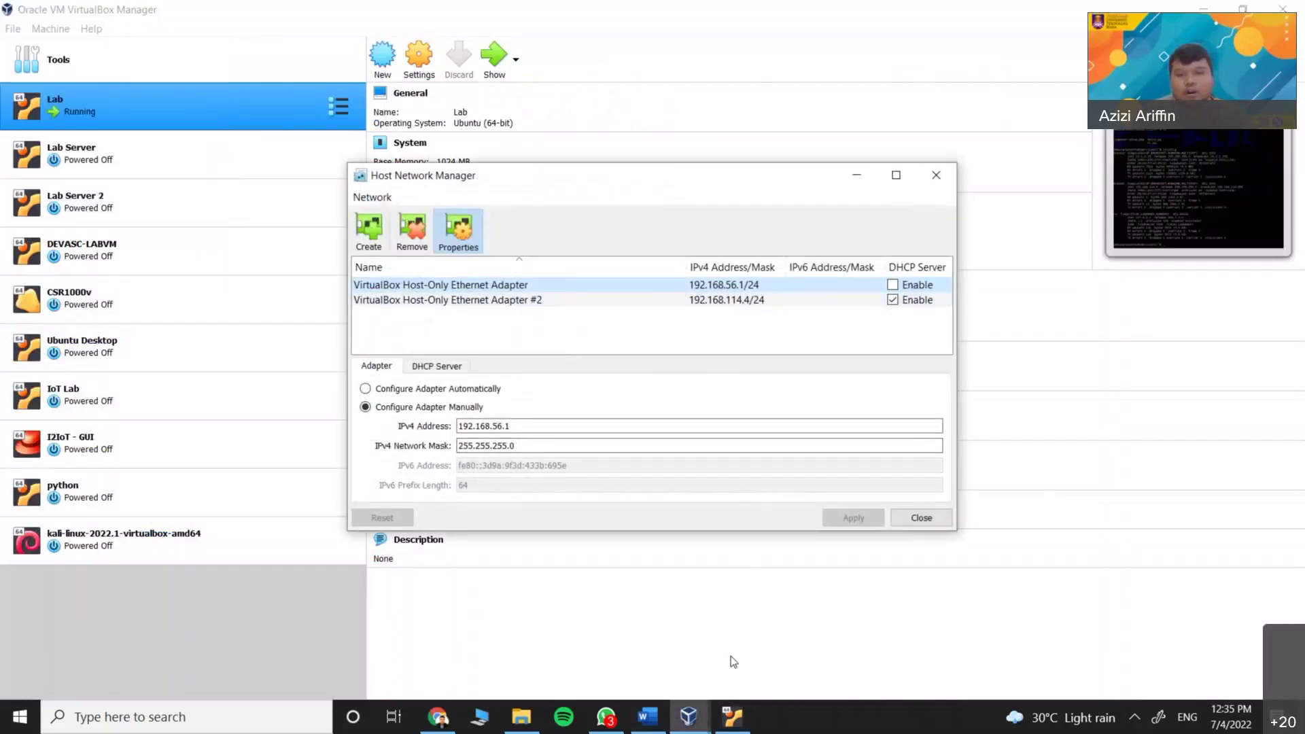
left_click(732, 719)
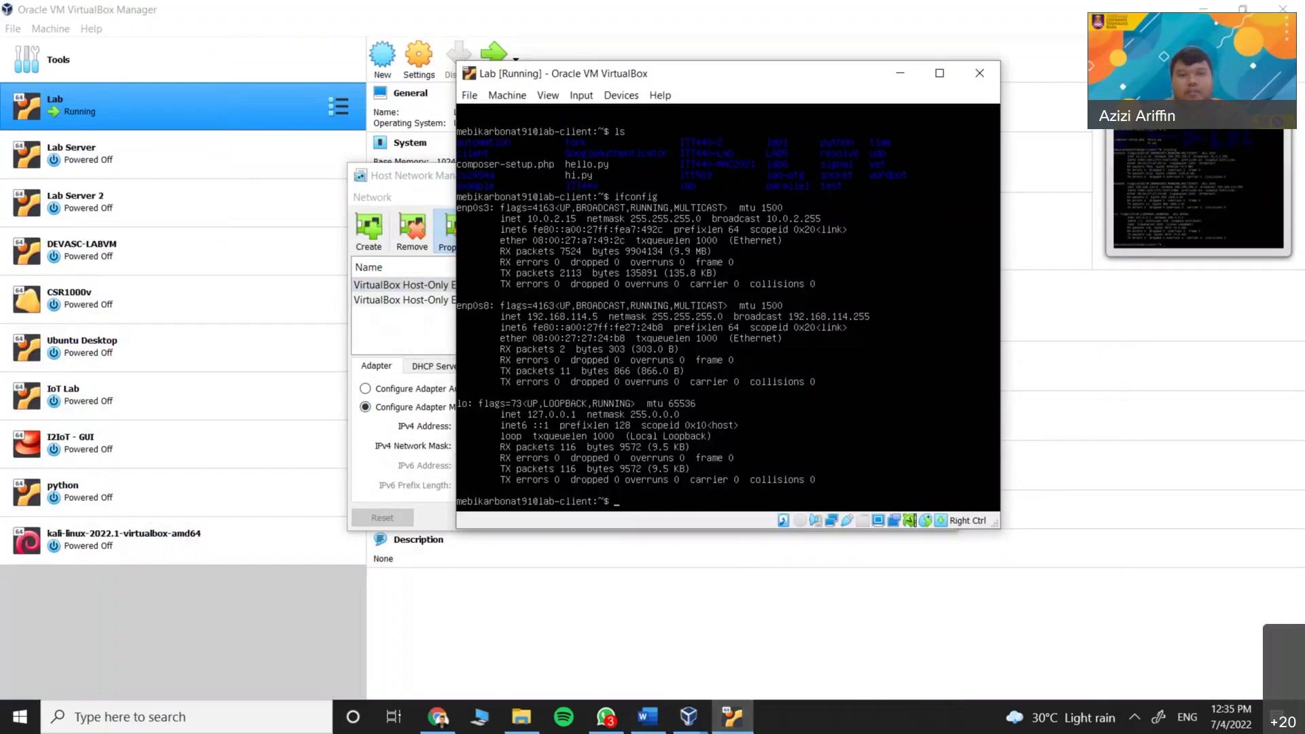
left_click(467, 599)
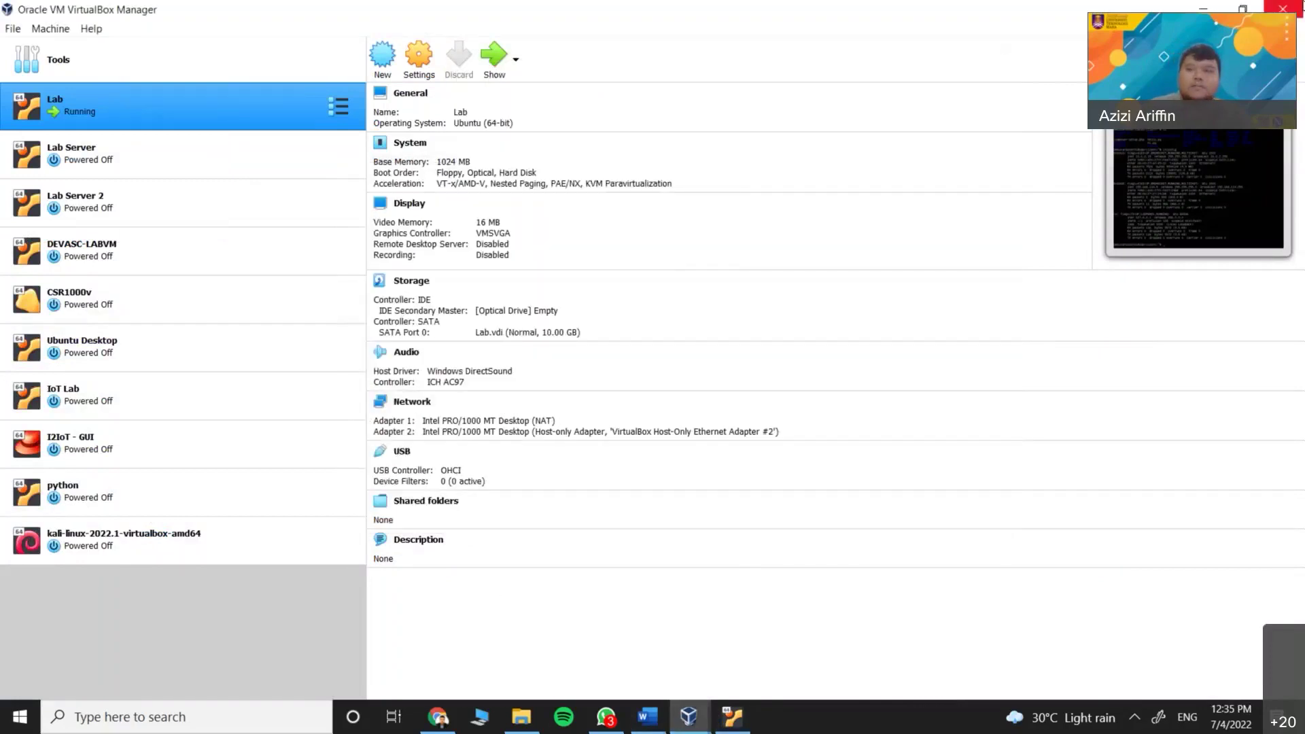
left_click(1282, 9)
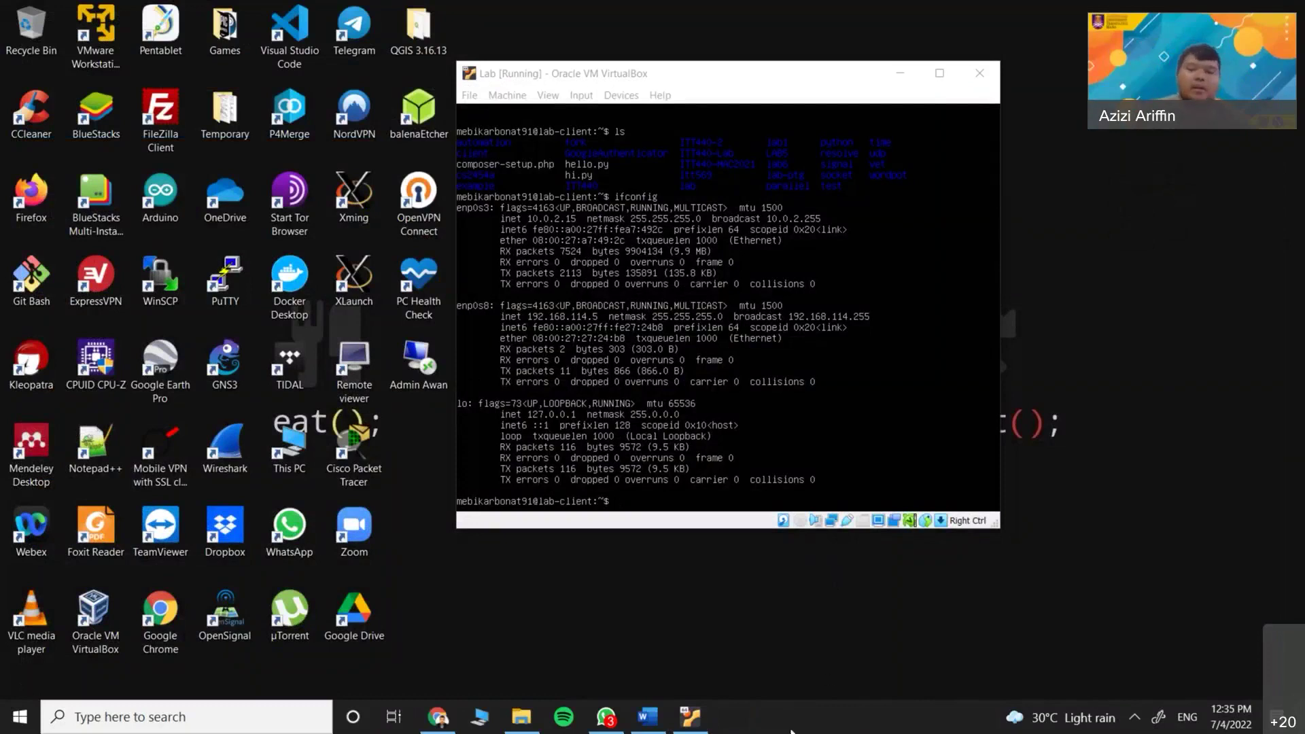
Launch Command Prompt via cmd and arrange it beside the VM window
key("super")
type("cmd")
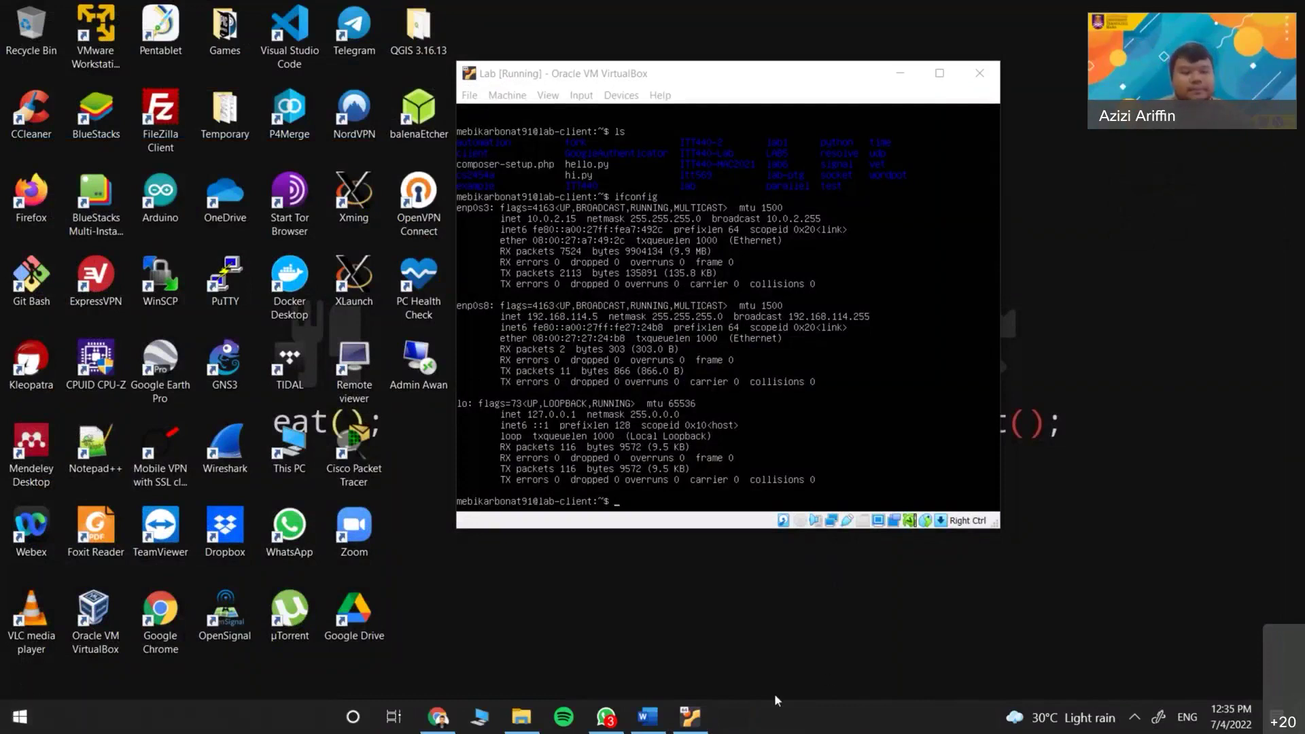
key("Return")
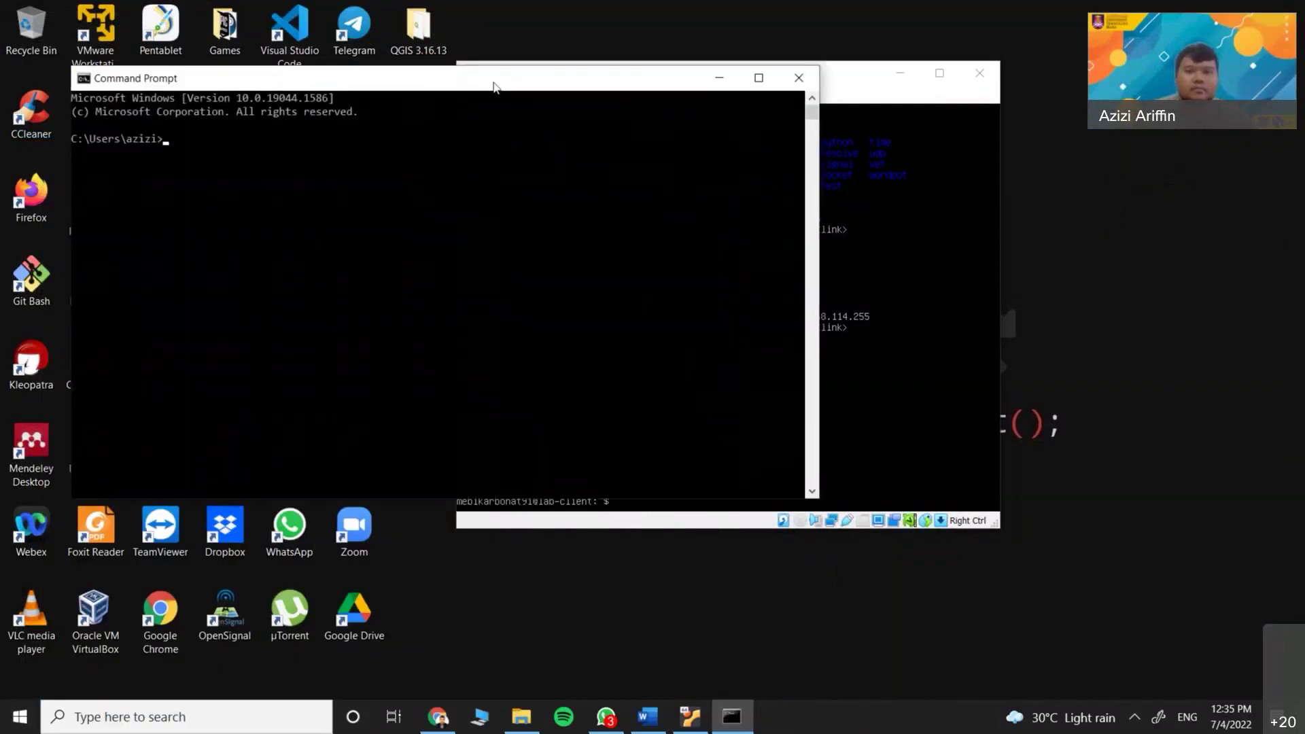
left_click_drag(495, 82, 773, 261)
left_click_drag(674, 72, 377, 50)
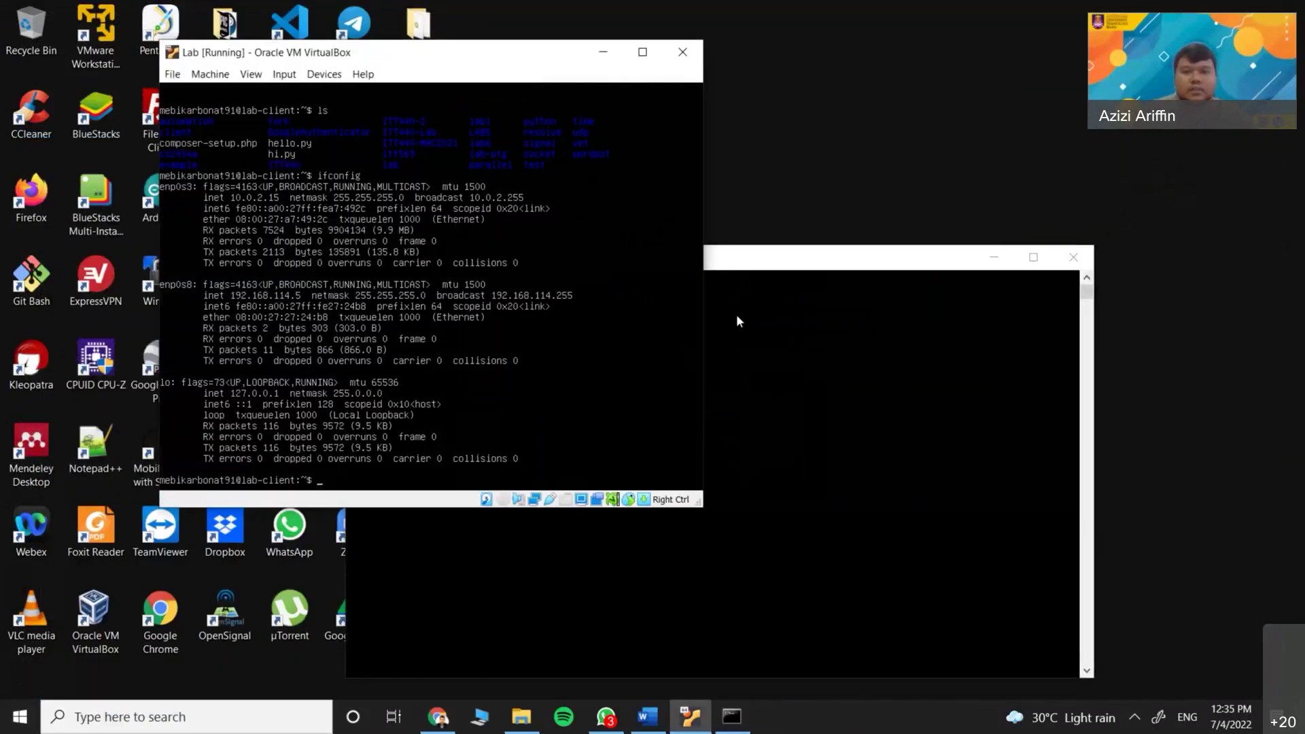
left_click(747, 265)
left_click_drag(747, 268, 894, 237)
left_click(756, 328)
Ping 192.168.114.5 and confirm 4 of 4 replies with 0% loss
type("ping 192.168.114.")
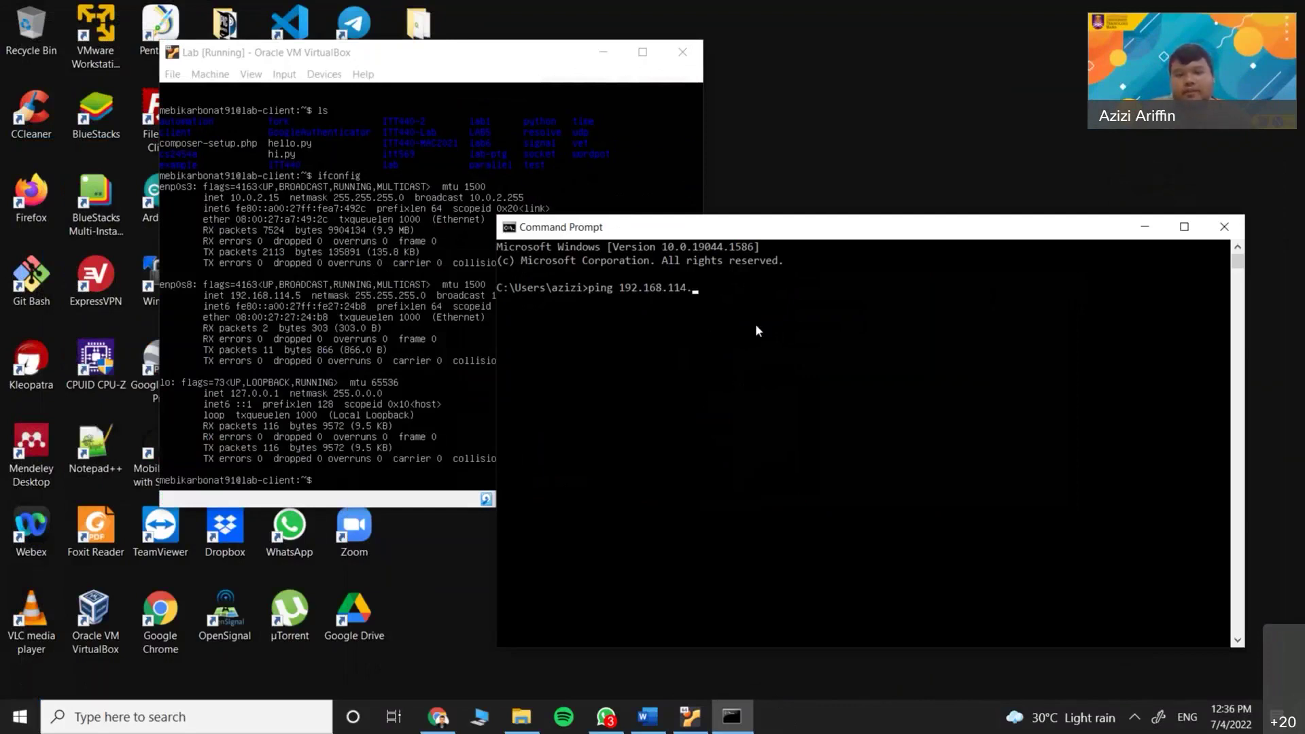
type("5")
key("Return")
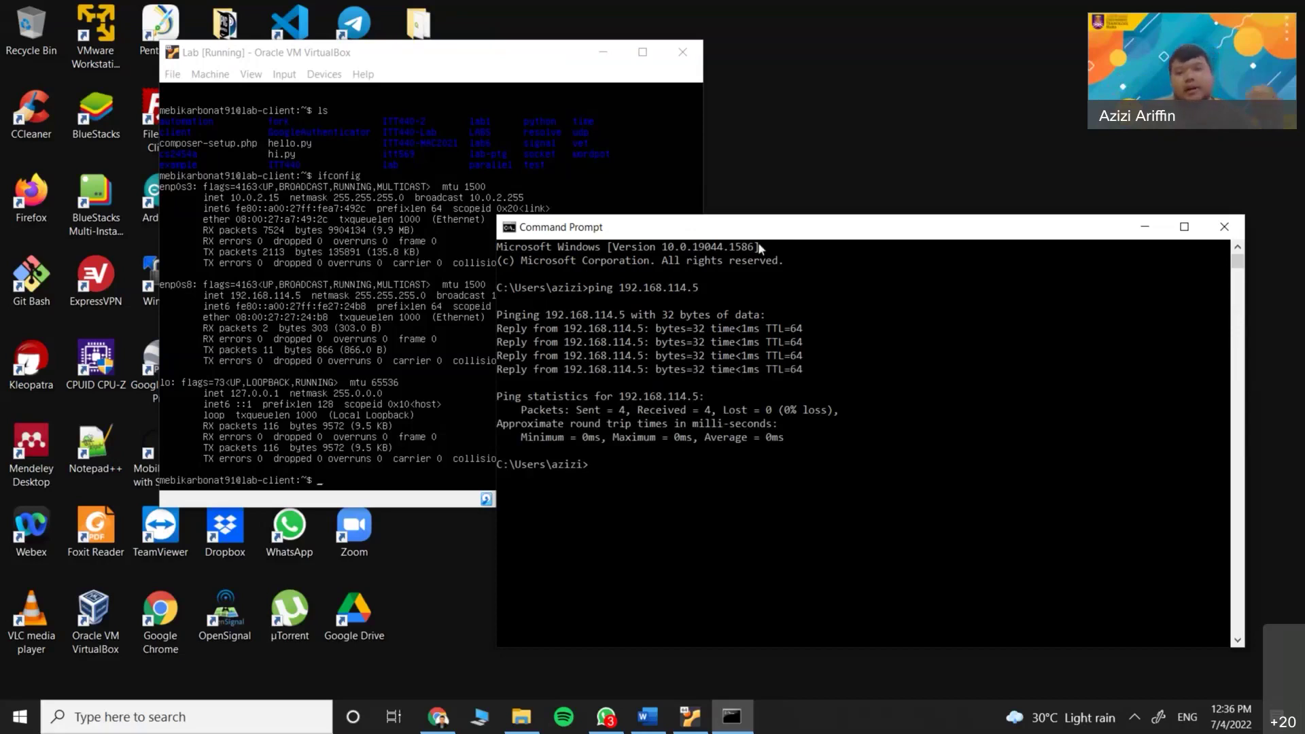
left_click_drag(758, 234, 808, 237)
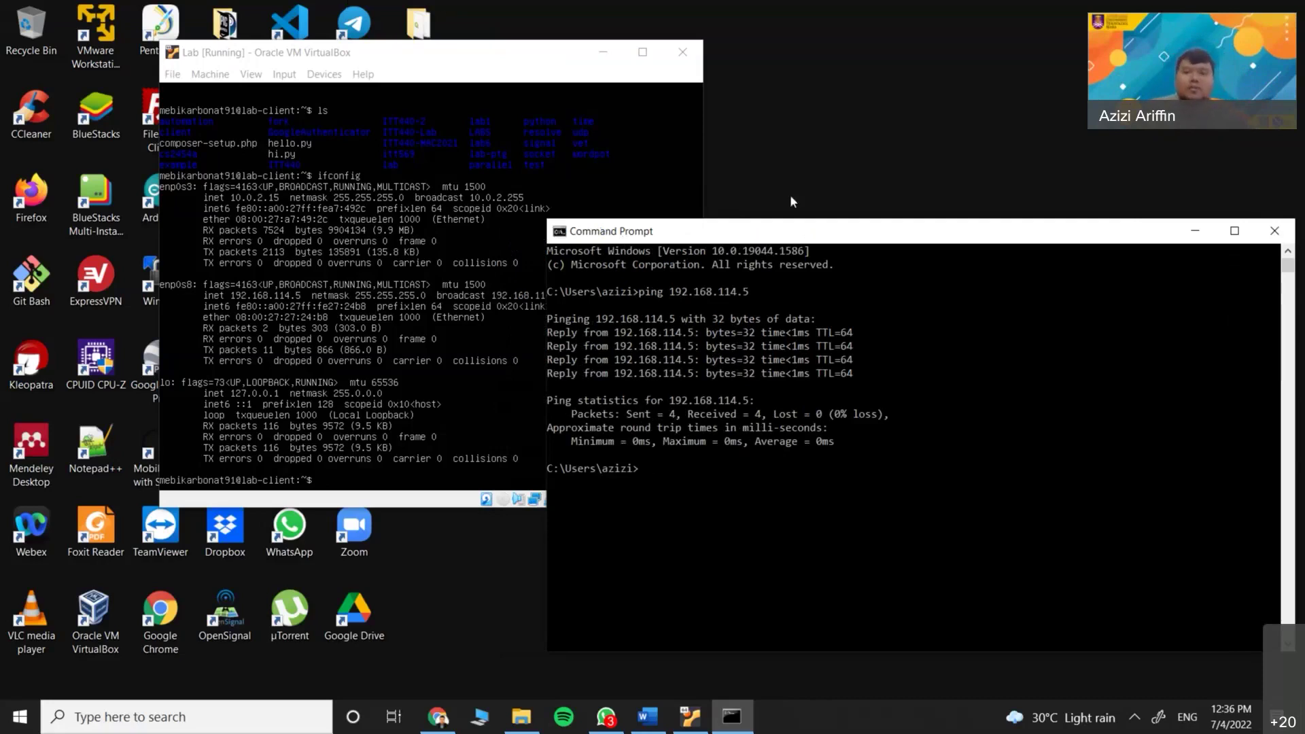
left_click_drag(765, 238, 385, 273)
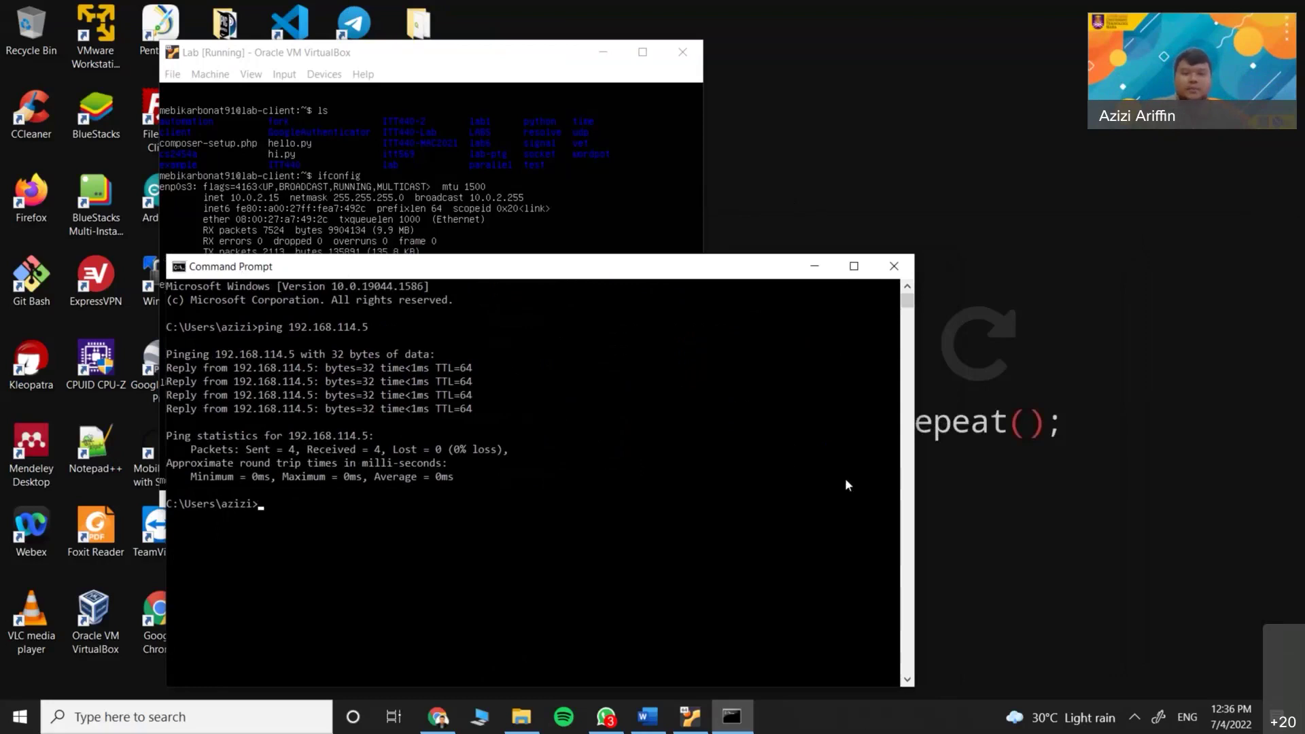
left_click(869, 727)
Close Command Prompt and search Google for putty in a new Chrome tab
left_click(911, 272)
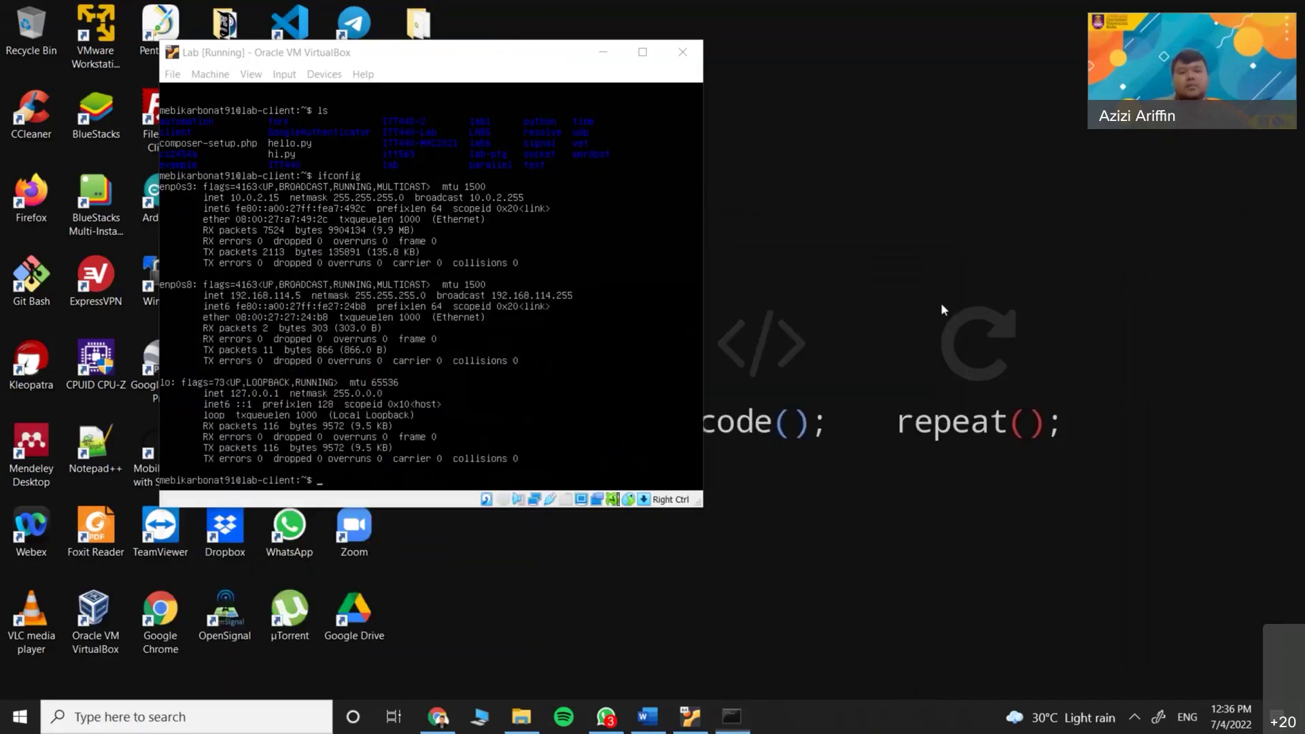
left_click_drag(488, 53, 606, 97)
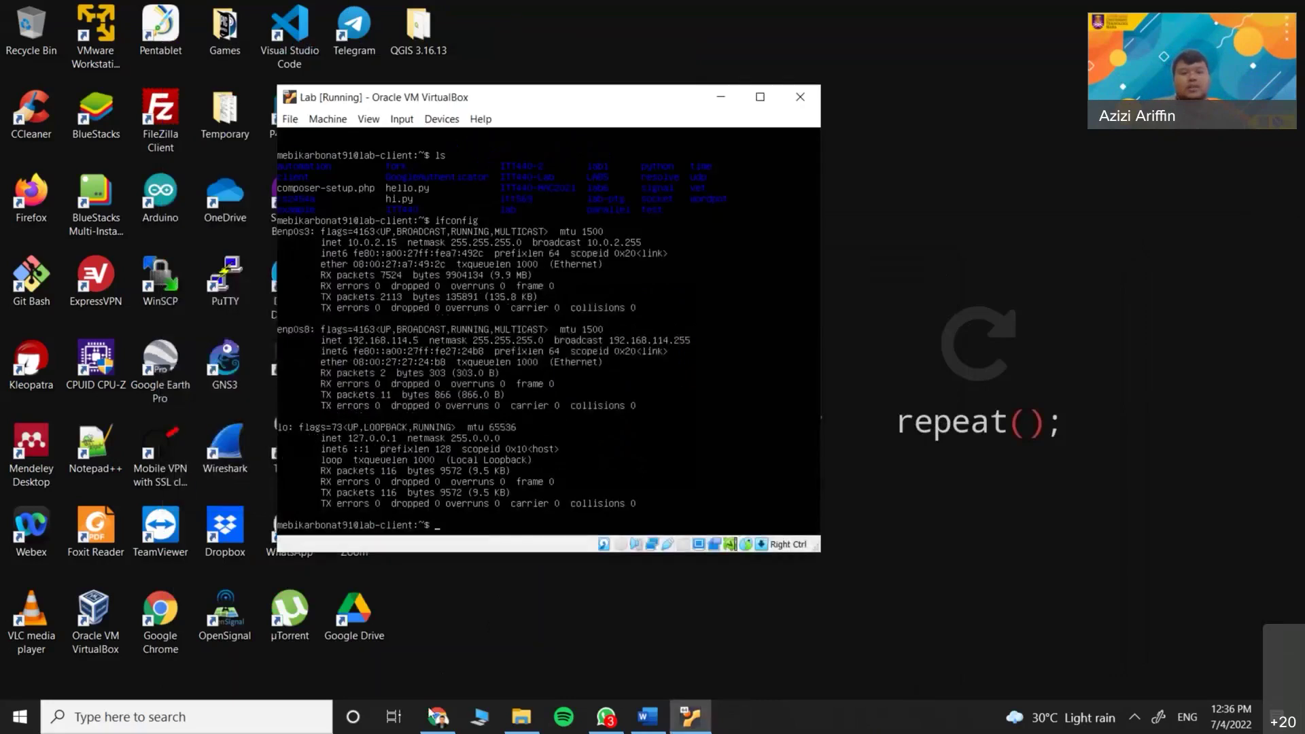
left_click(439, 717)
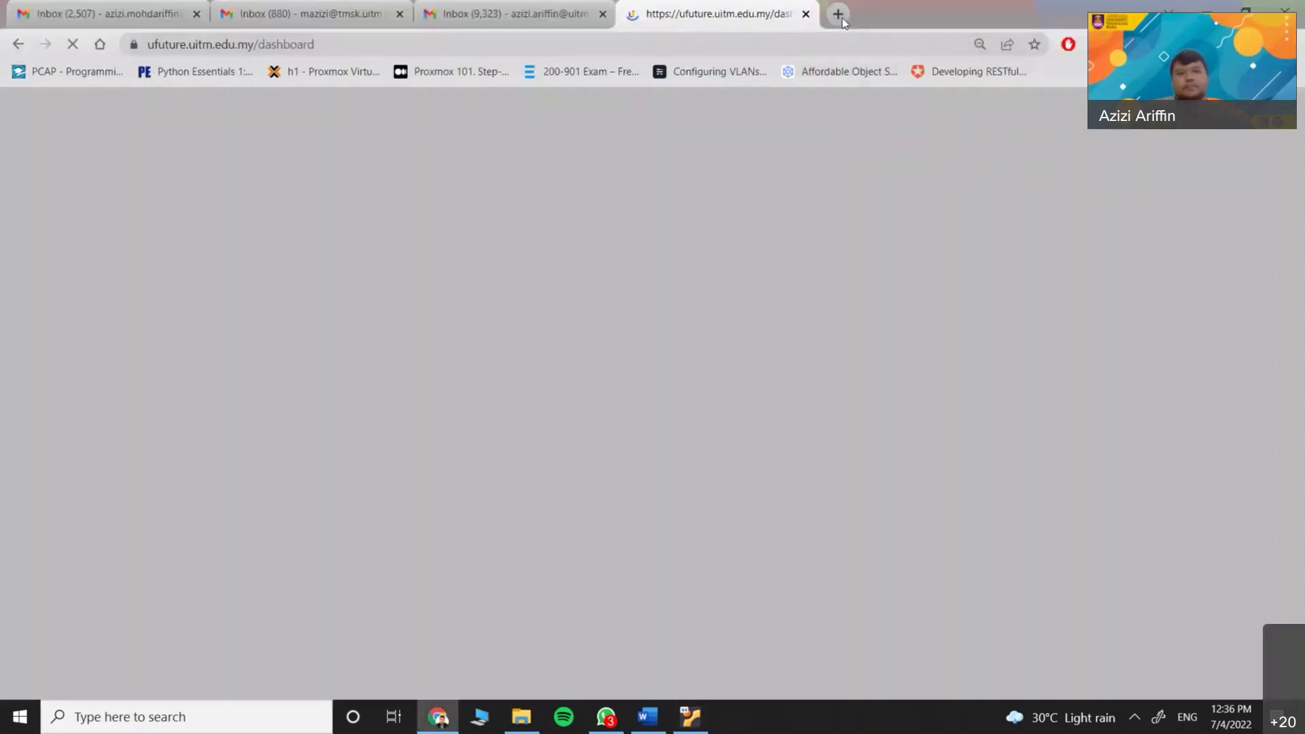
key("ctrl+t")
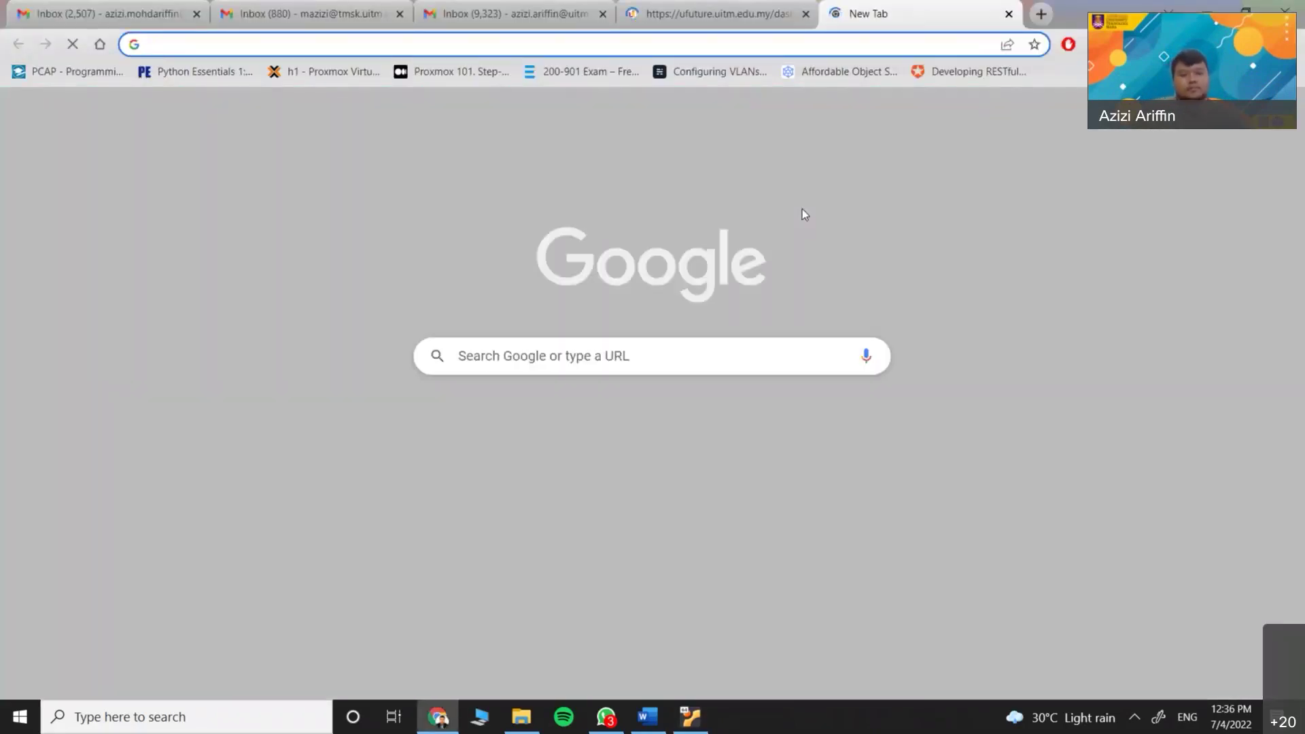
type("putty")
key("Return")
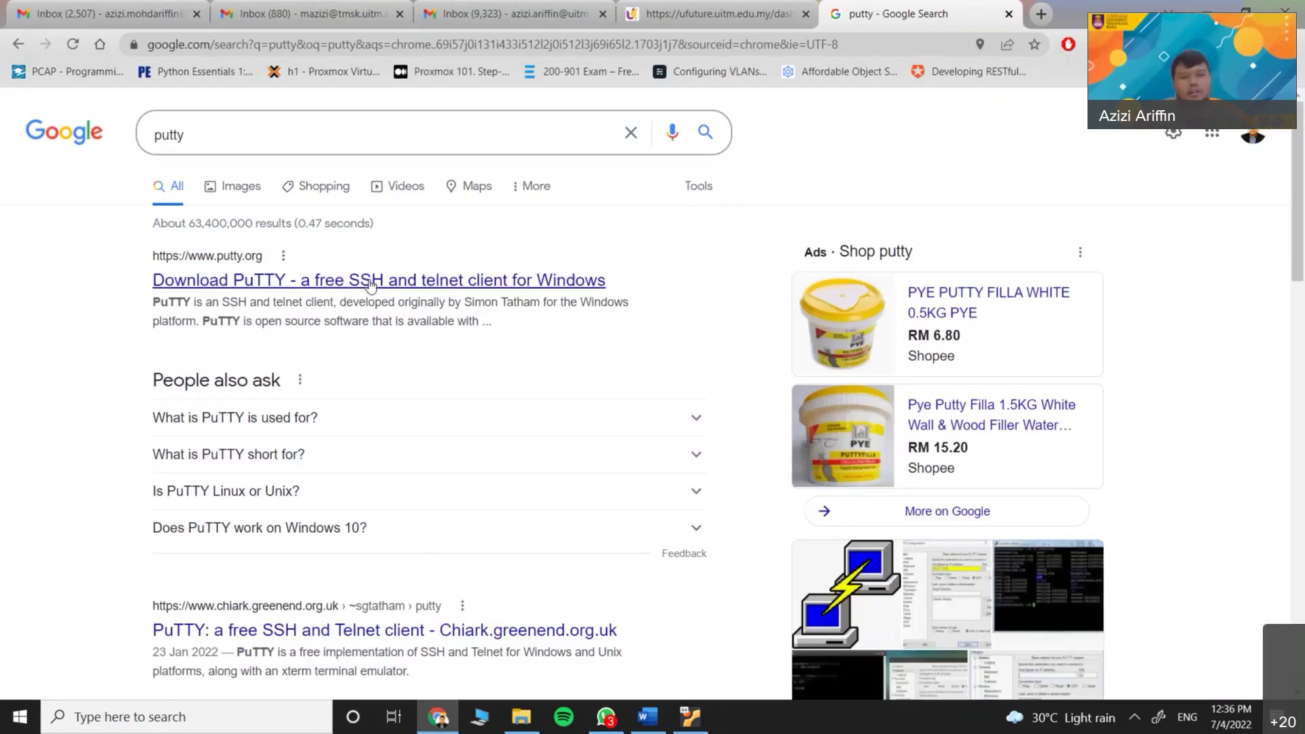
Search terraterm in another tab, close both search tabs, and minimize Chrome
left_click(1034, 16)
type("terrat")
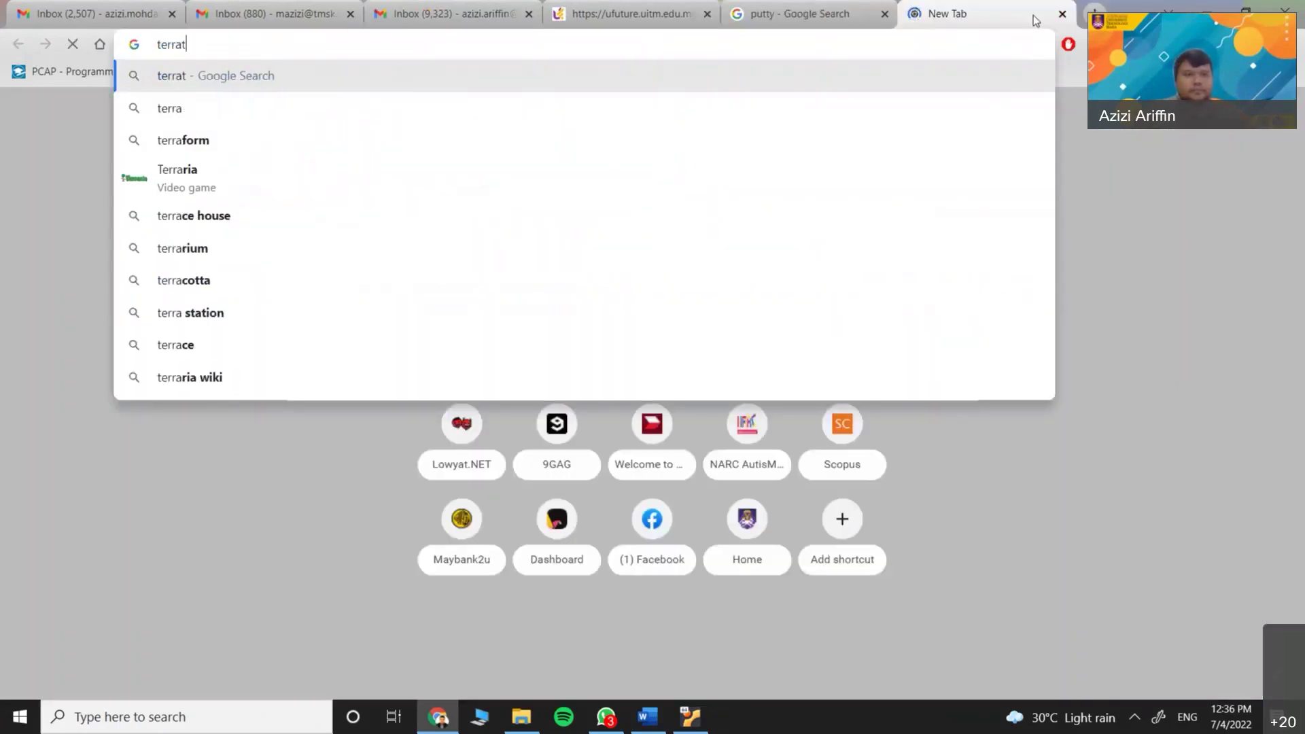
type("erm")
key("Return")
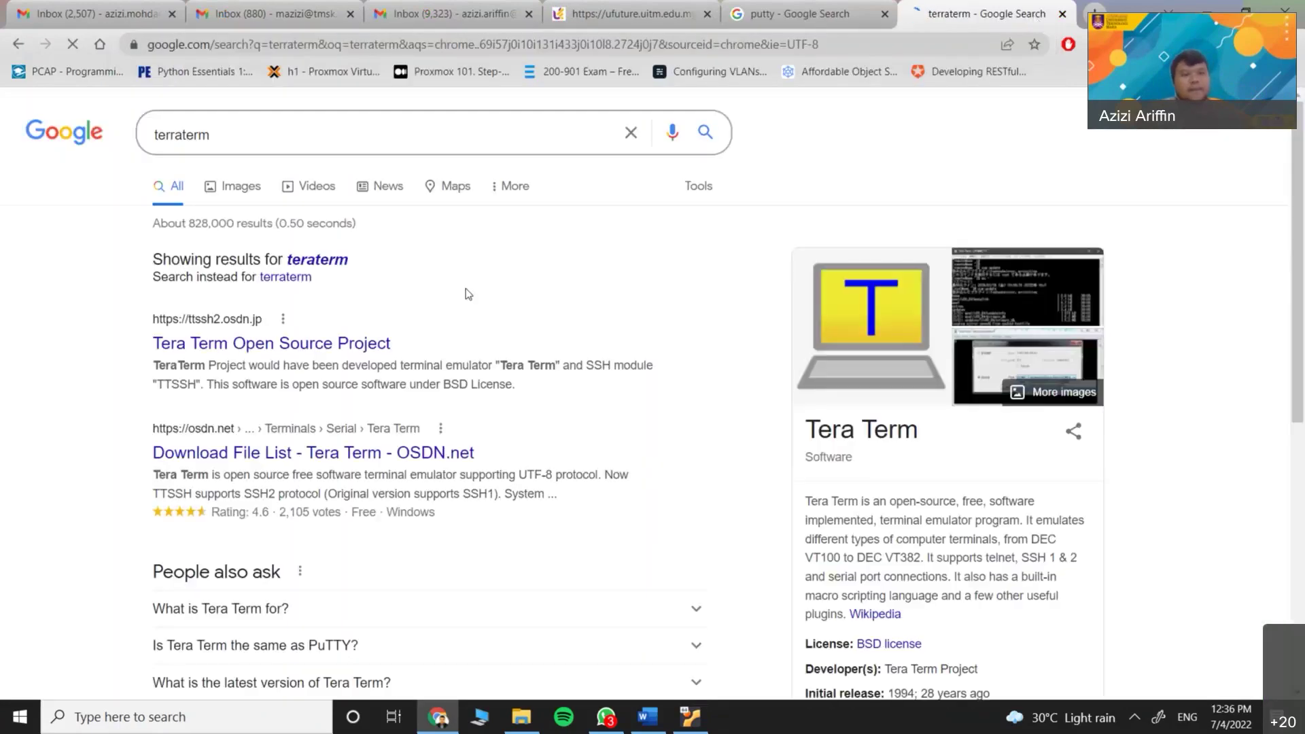
left_click(1062, 14)
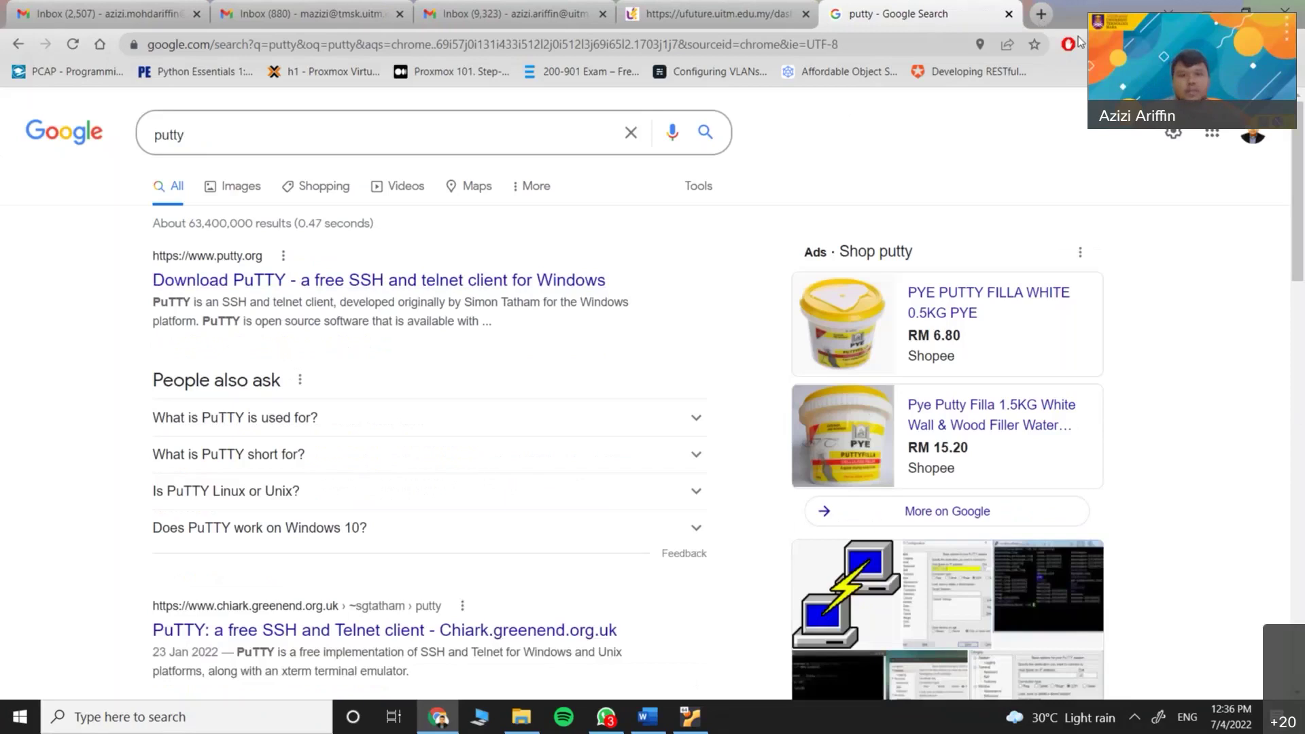
left_click(1009, 14)
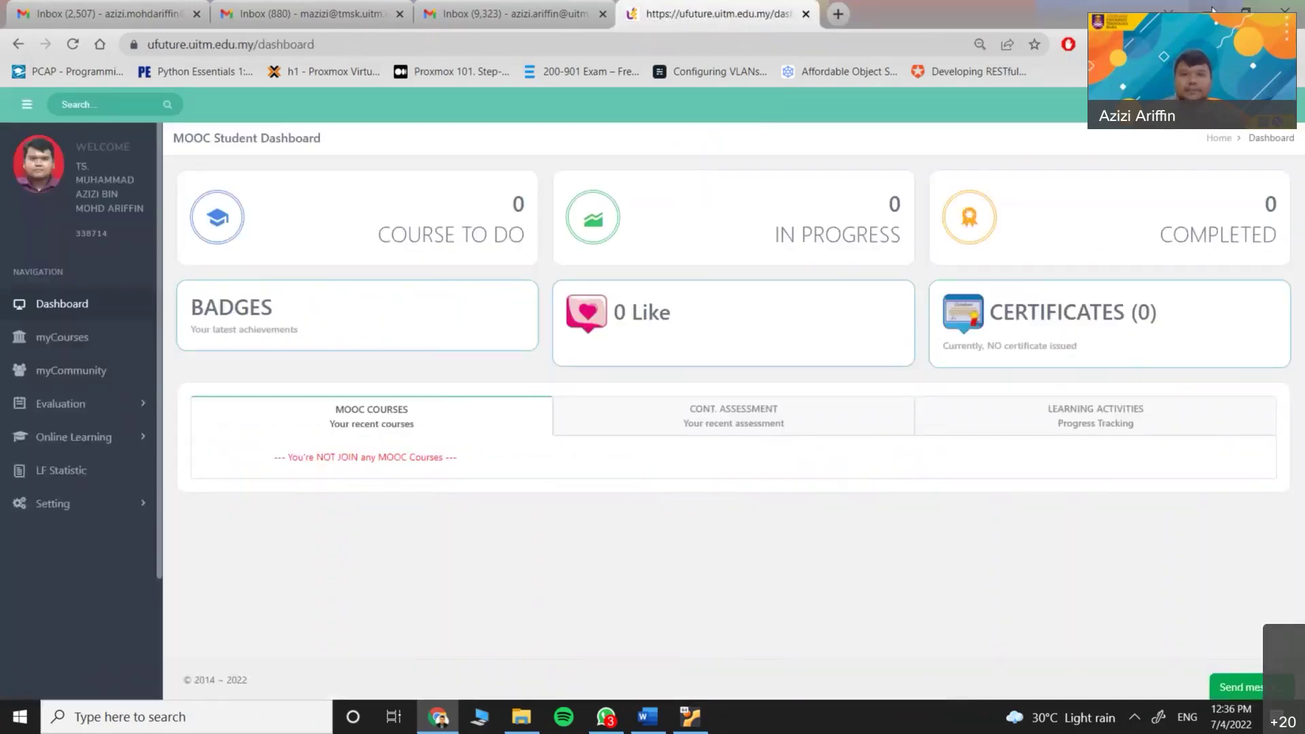
left_click(1210, 12)
Launch PuTTY and connect over SSH to host 192.168.114.5
key("super")
type("putty")
key("Return")
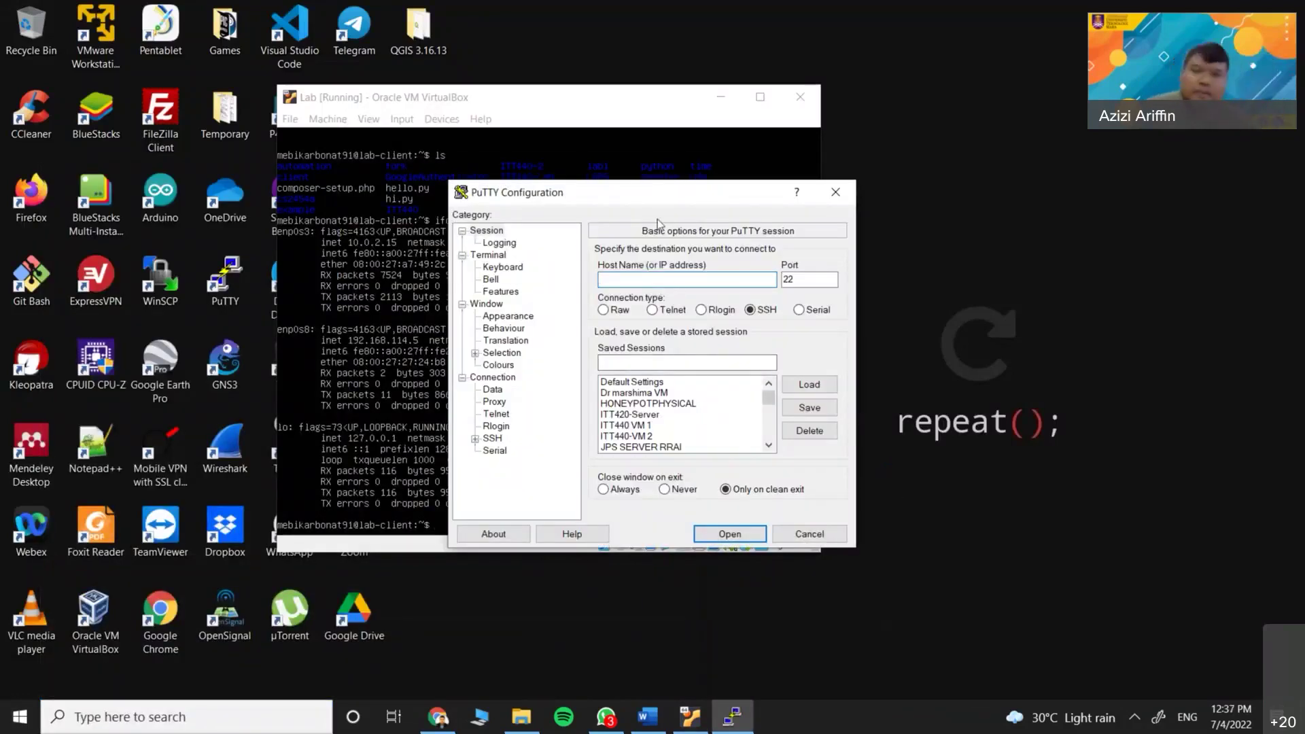
left_click_drag(627, 192, 712, 278)
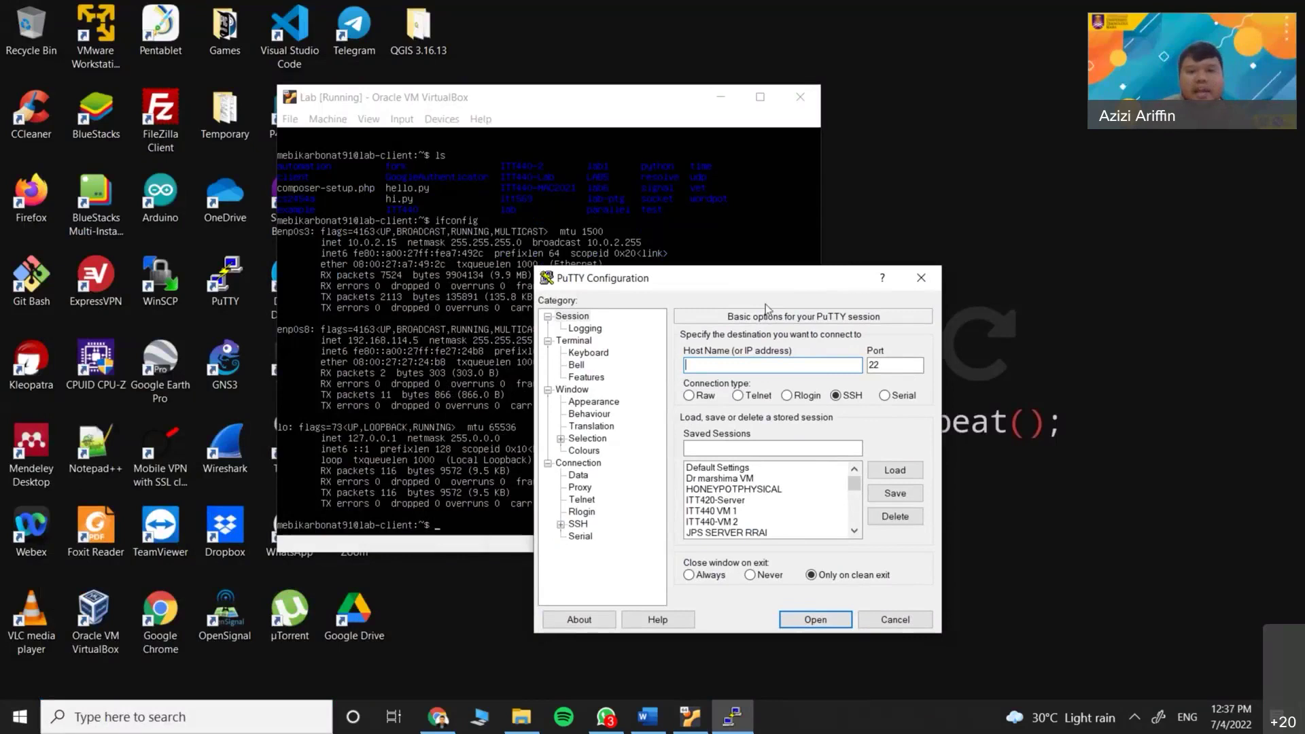
left_click_drag(518, 100, 328, 55)
left_click(691, 272)
type("192.168.114.5")
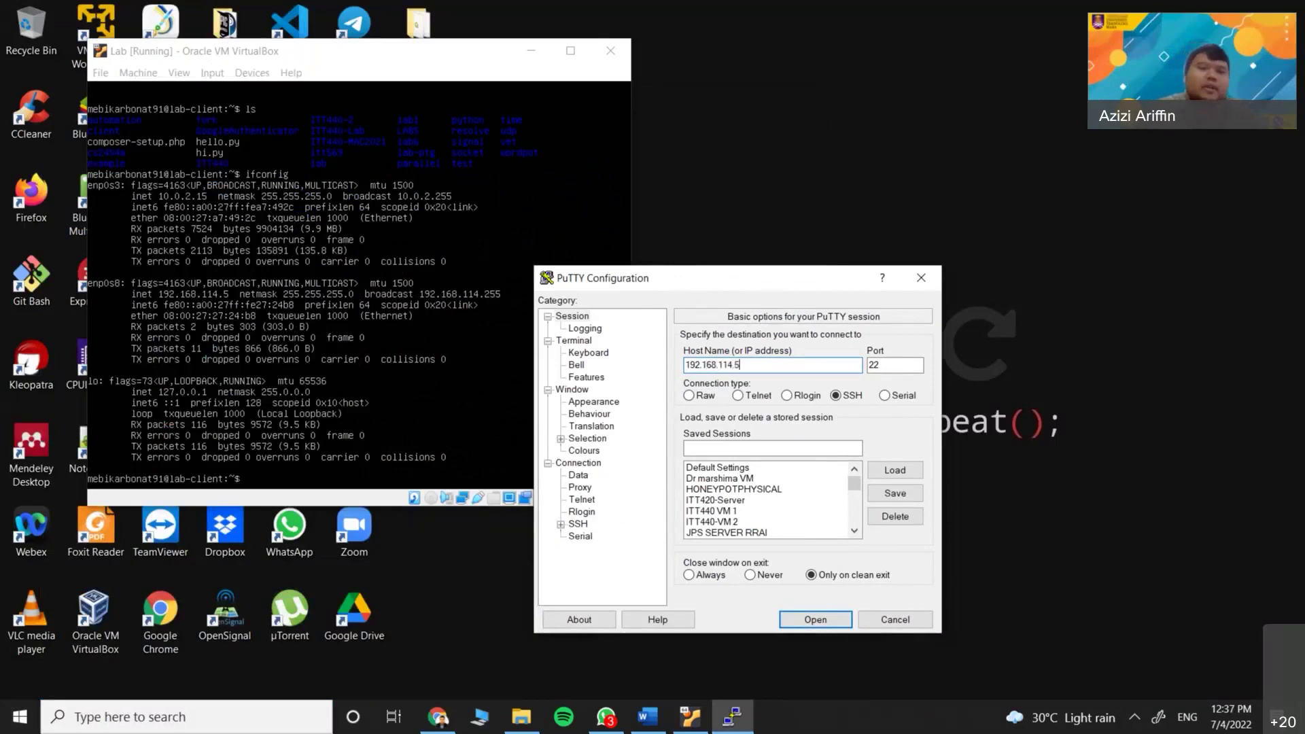
key("Return")
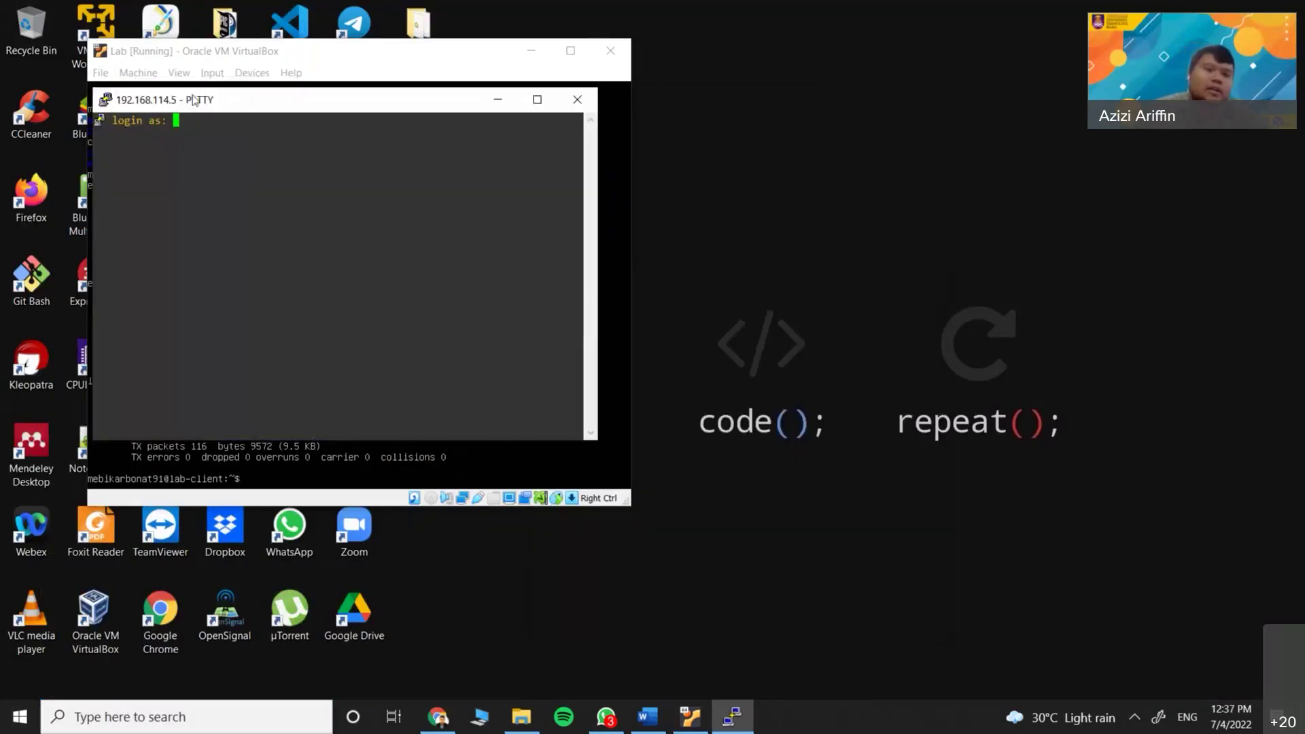
Log in with the account's username and password, then arrange the PuTTY and VM windows
left_click_drag(194, 100, 533, 230)
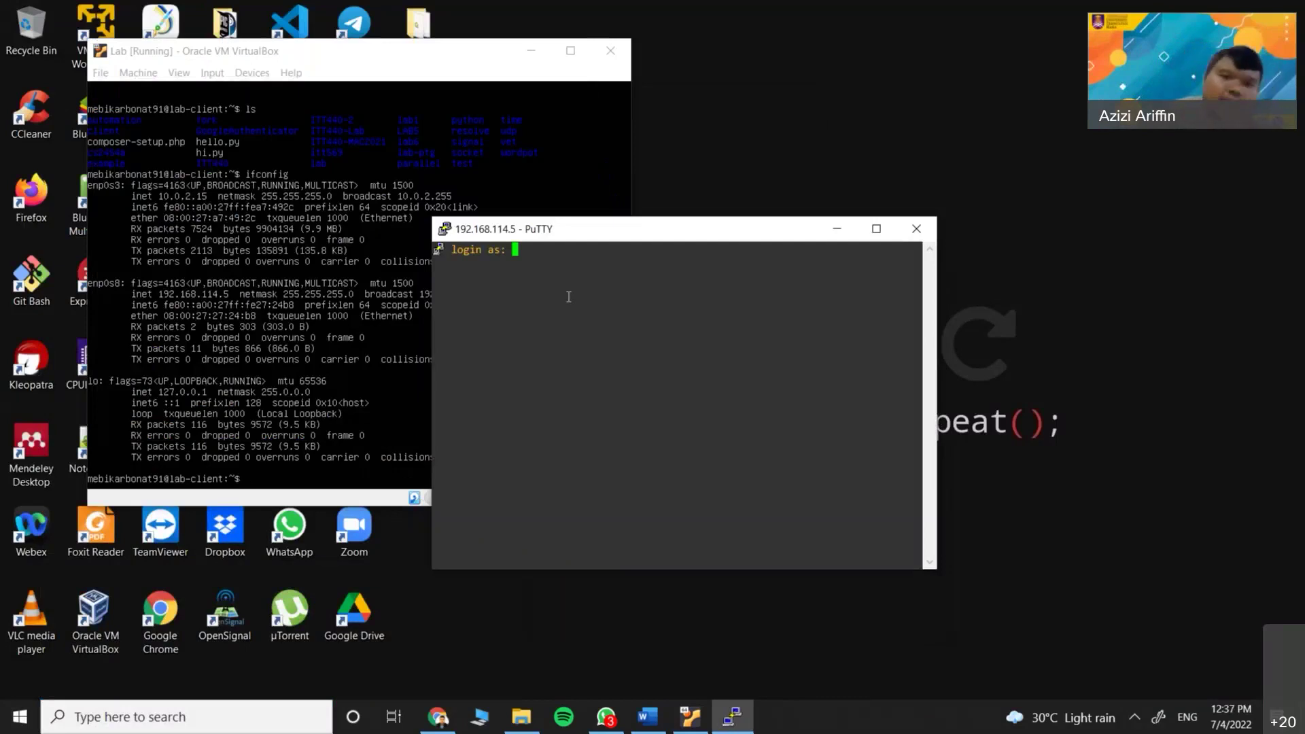
type("mebikarbonat91")
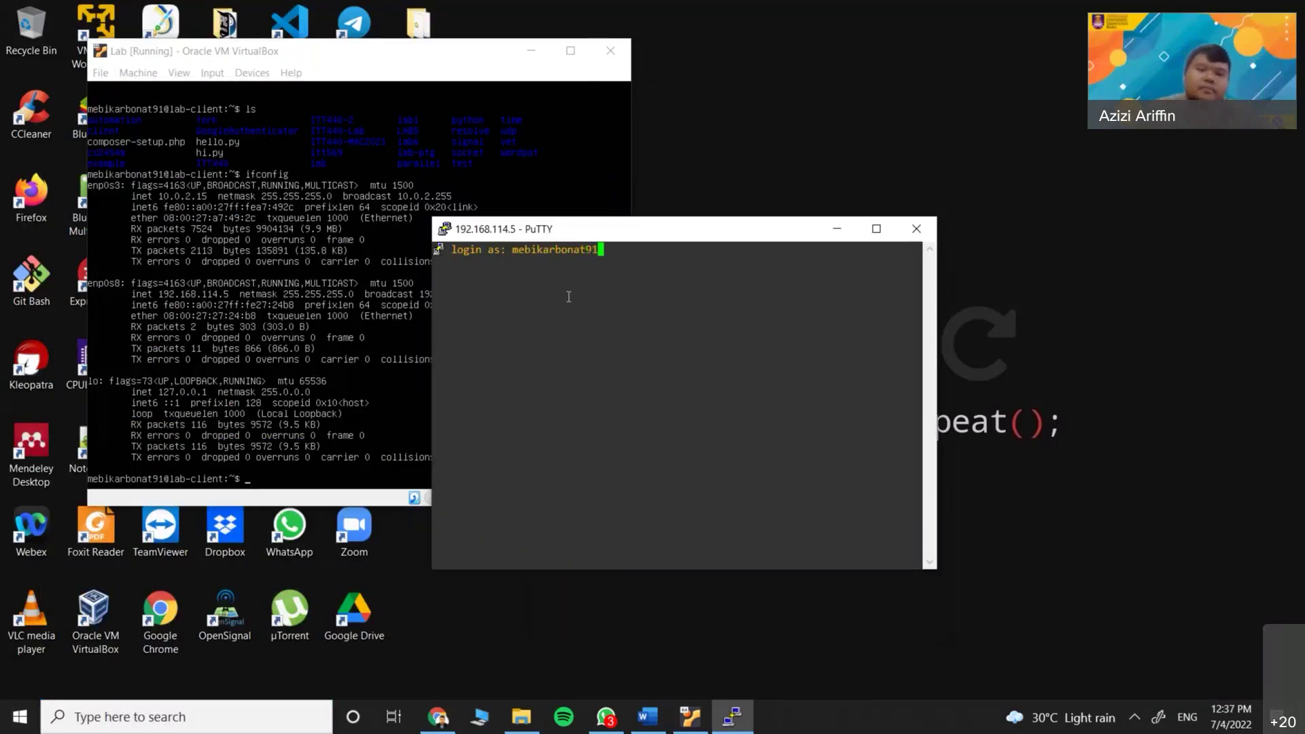
key("Return")
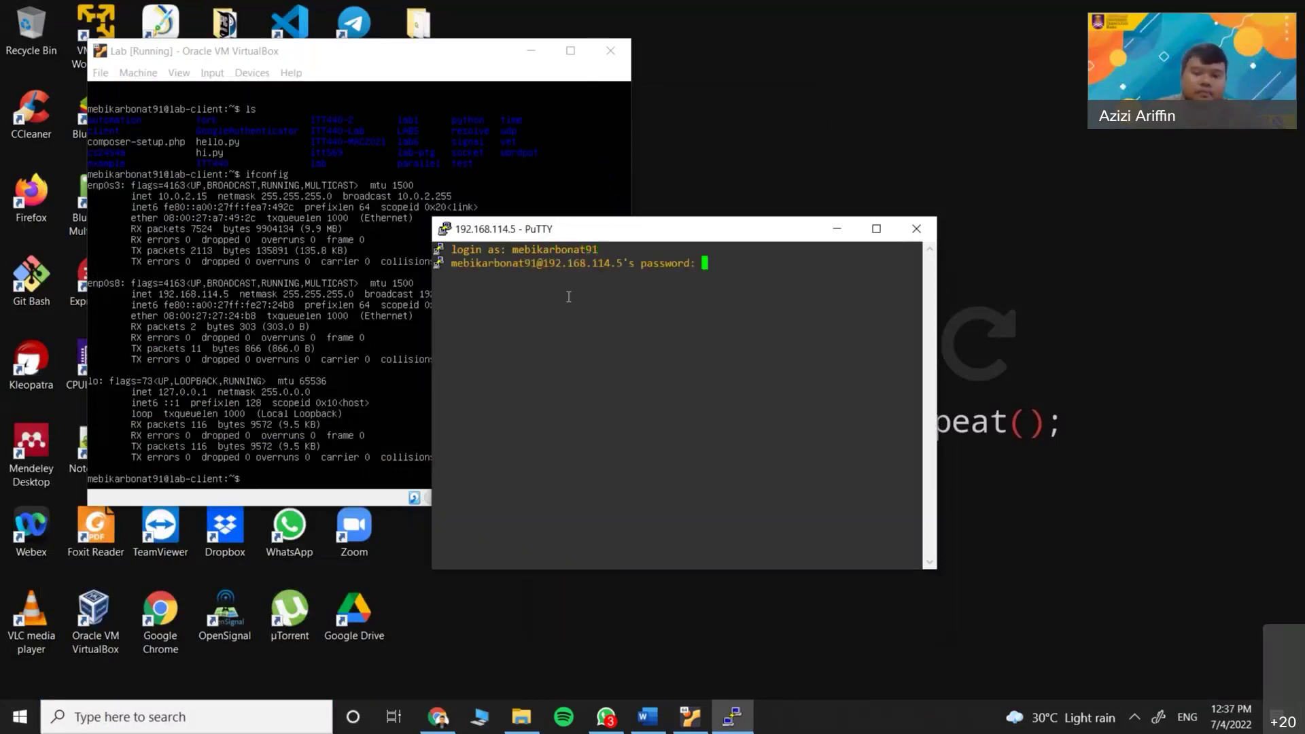
key("Return")
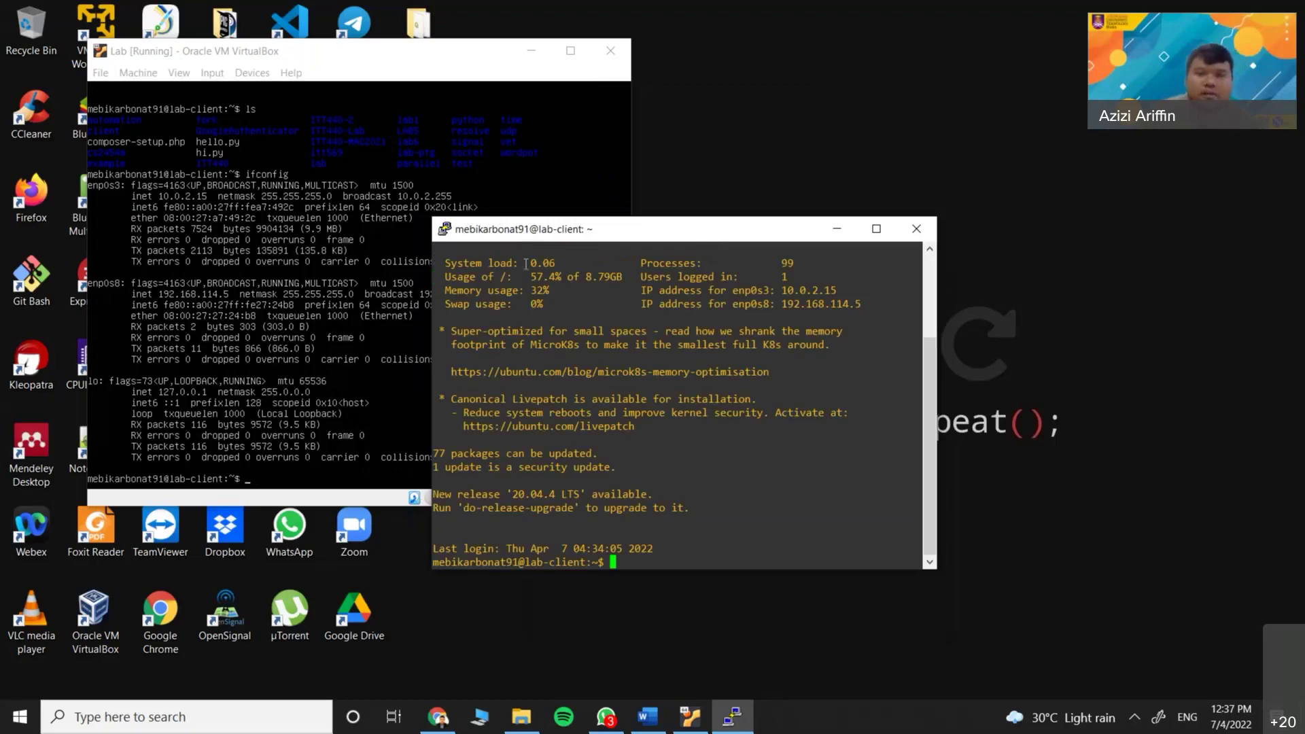
left_click_drag(581, 231, 601, 225)
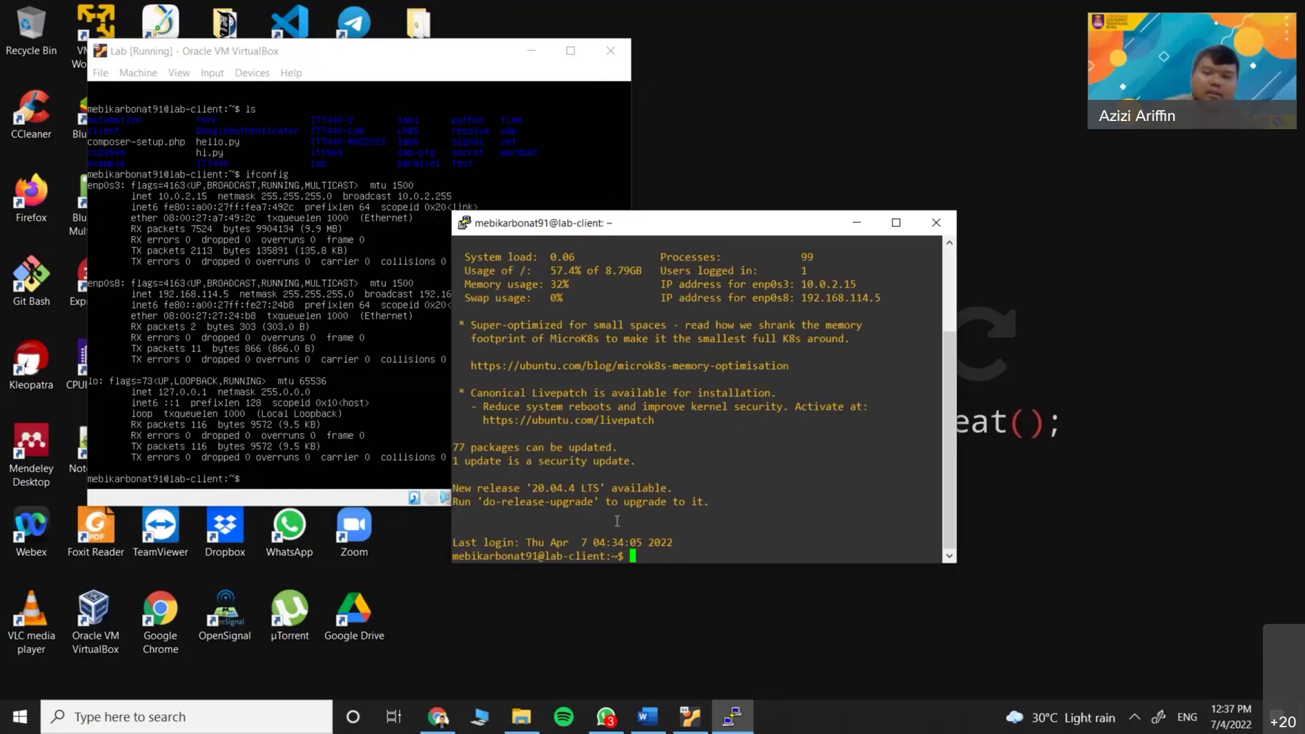
left_click_drag(616, 234, 677, 230)
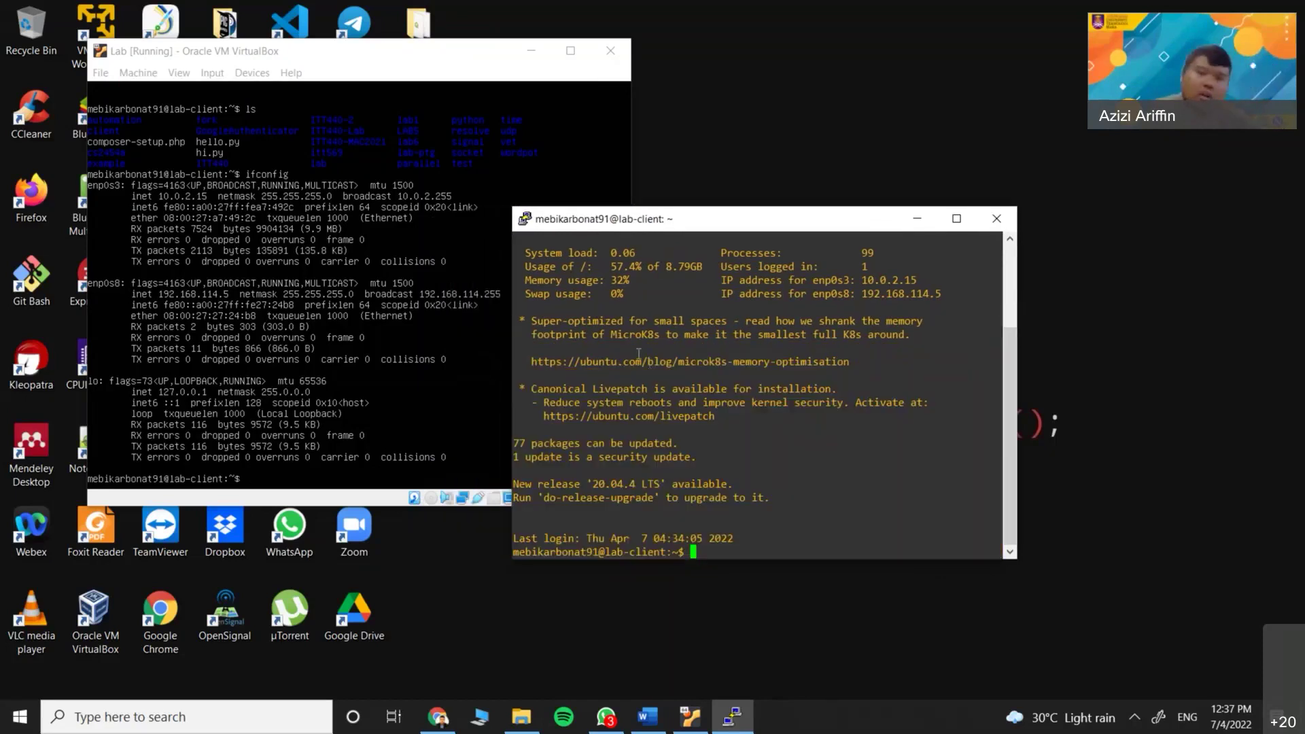
left_click(598, 353)
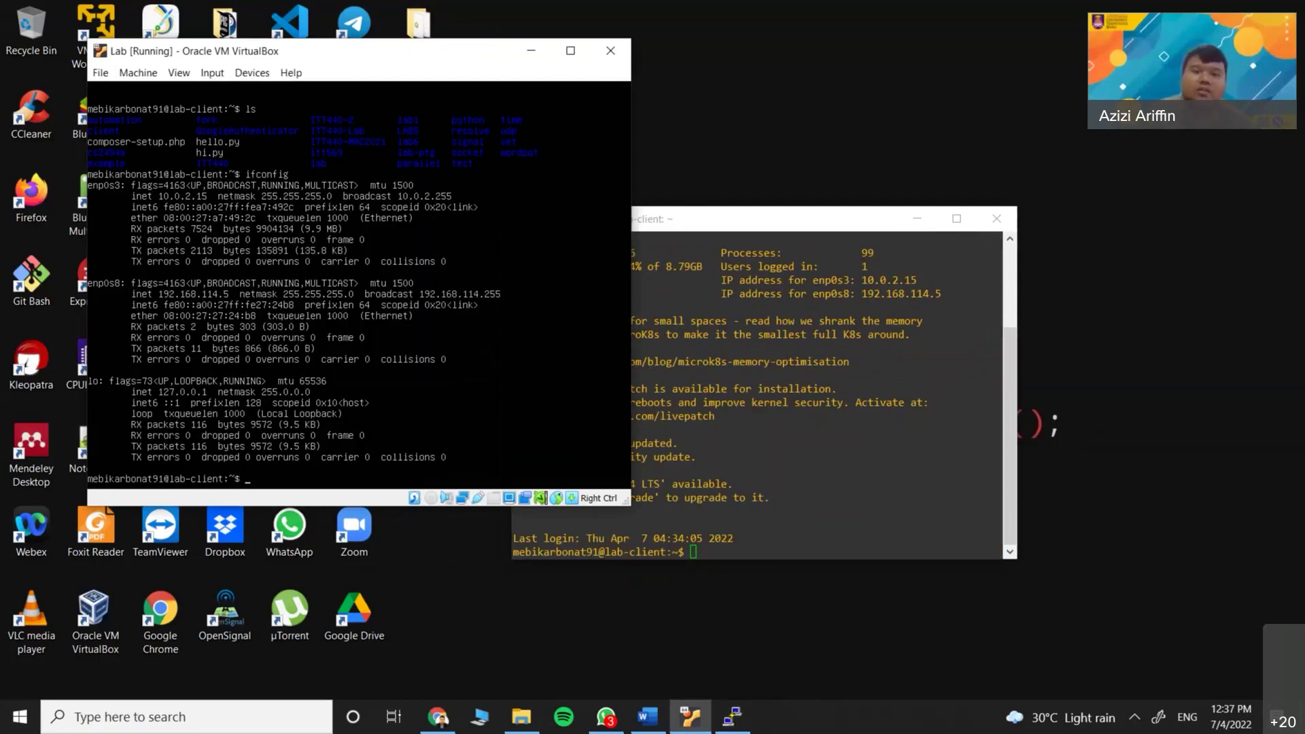
left_click(673, 476)
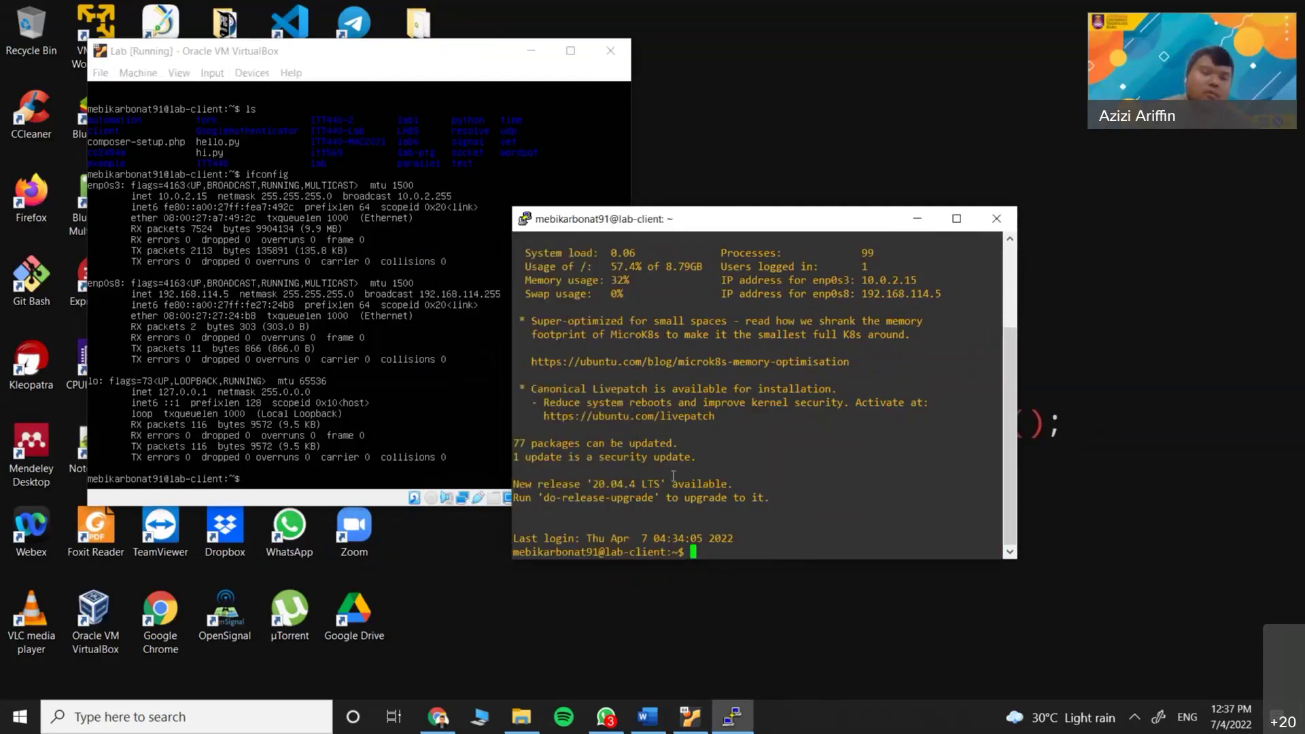
Minimize the VM window, run ifconfig and ls in PuTTY, and maximize the terminal
left_click(516, 63)
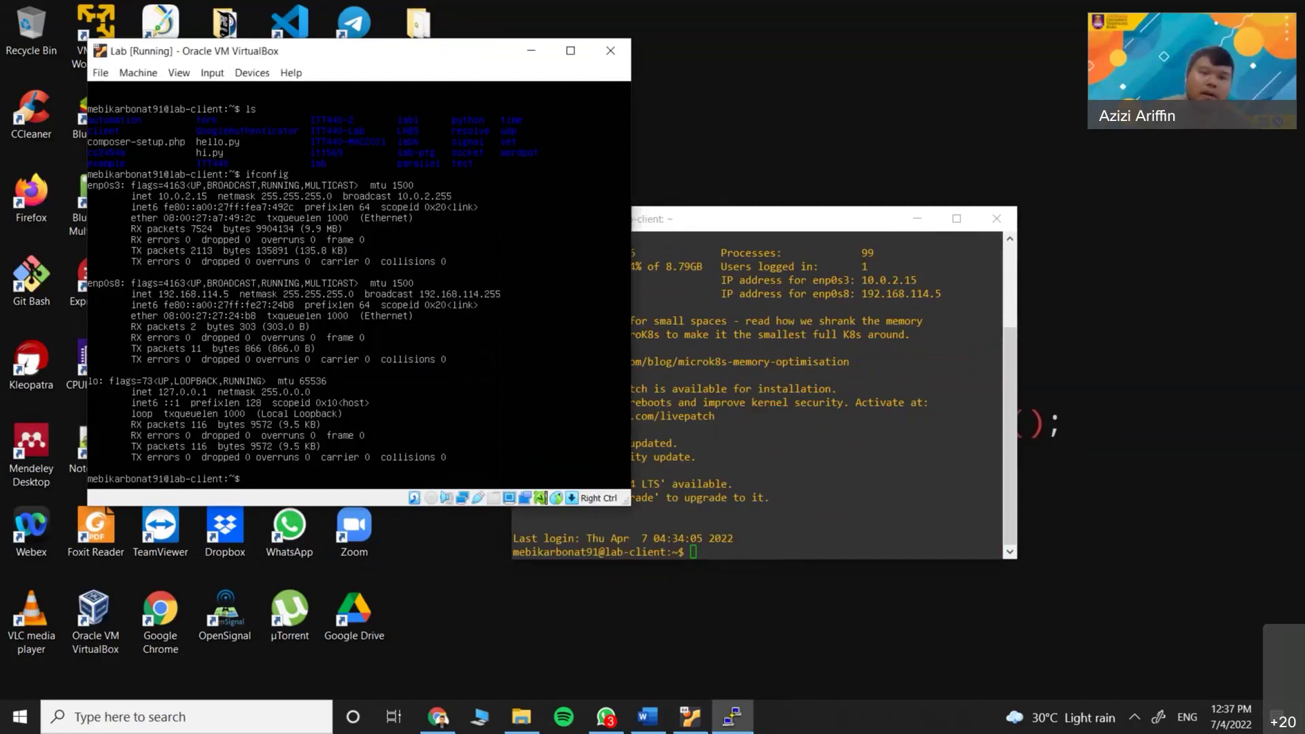
left_click(529, 54)
key("Return")
key("Return")
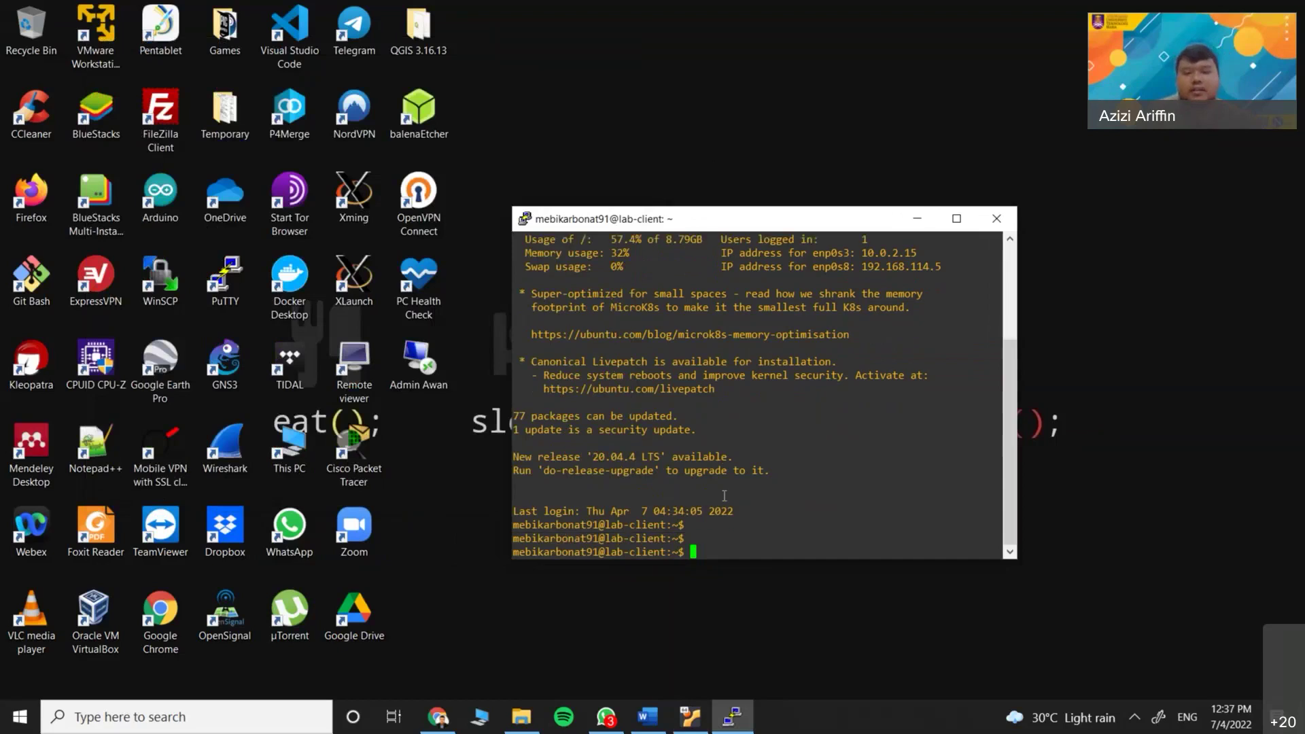
type("ifconfig")
key("Return")
type("ls")
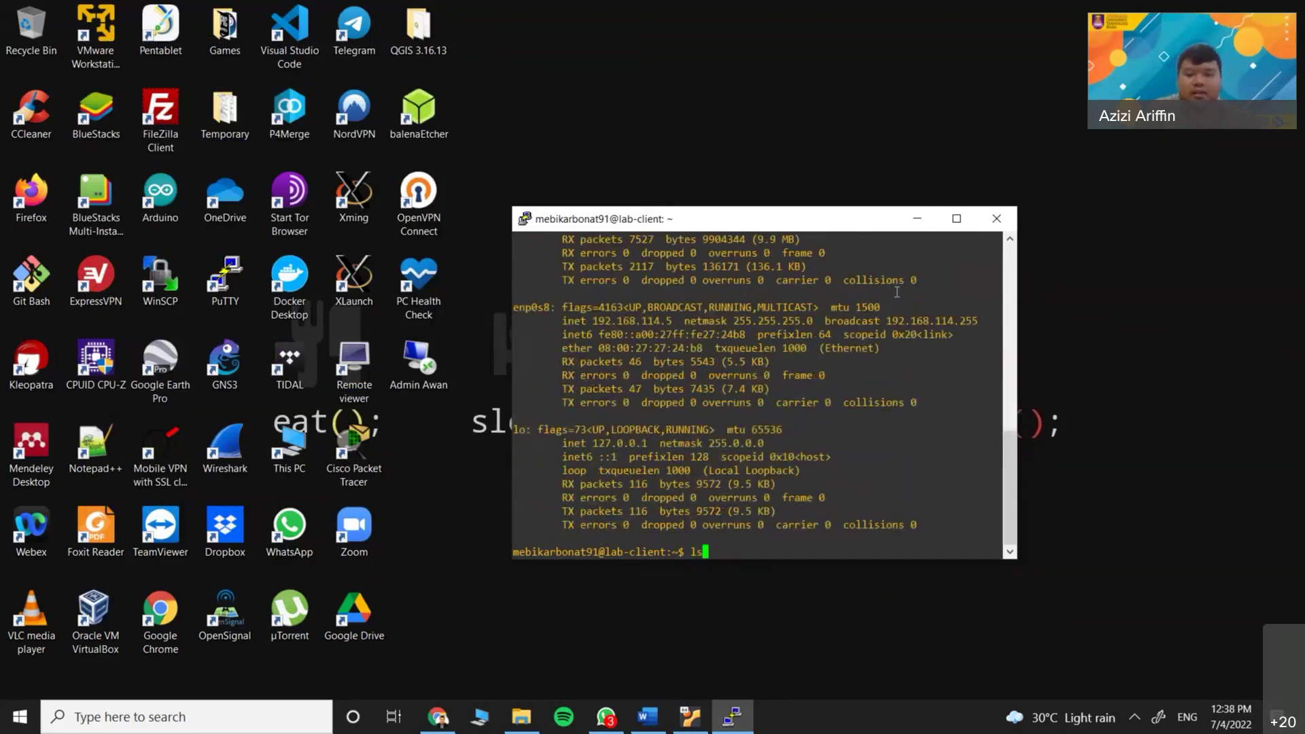
key("Return")
type("ca")
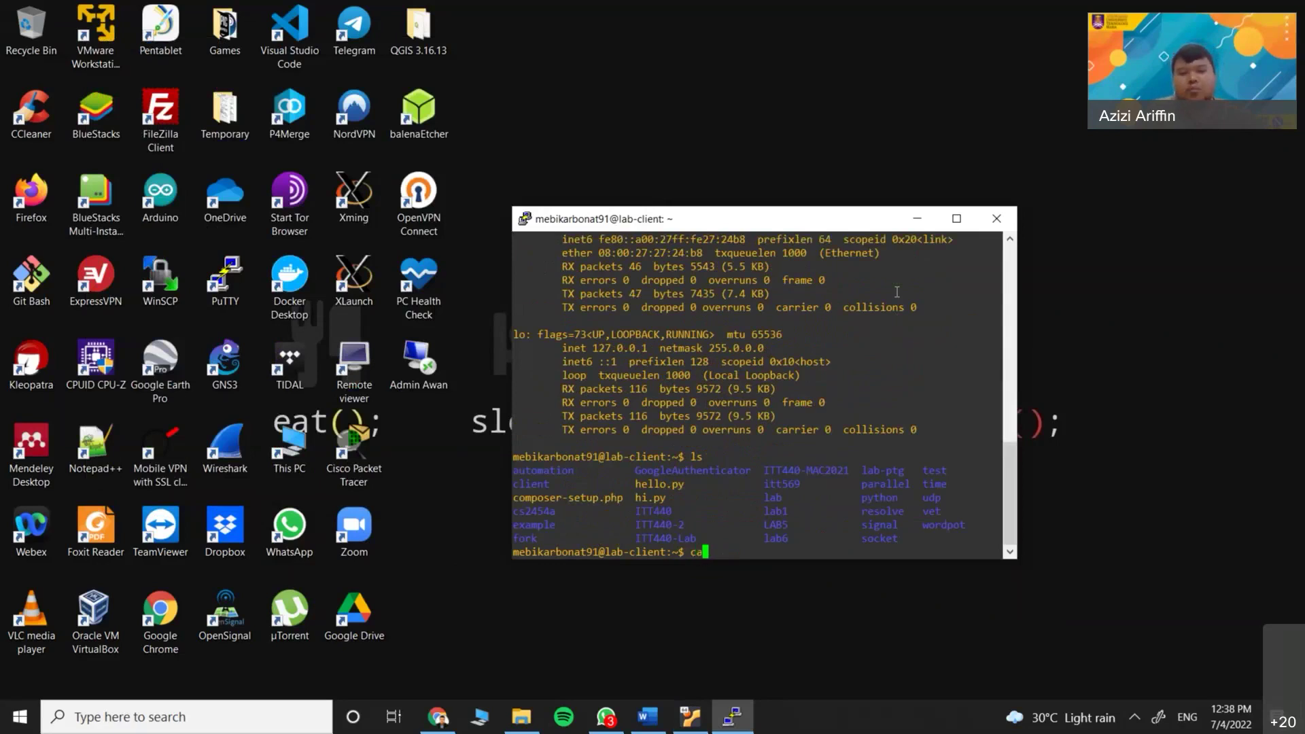
key("BackSpace")
key("BackSpace")
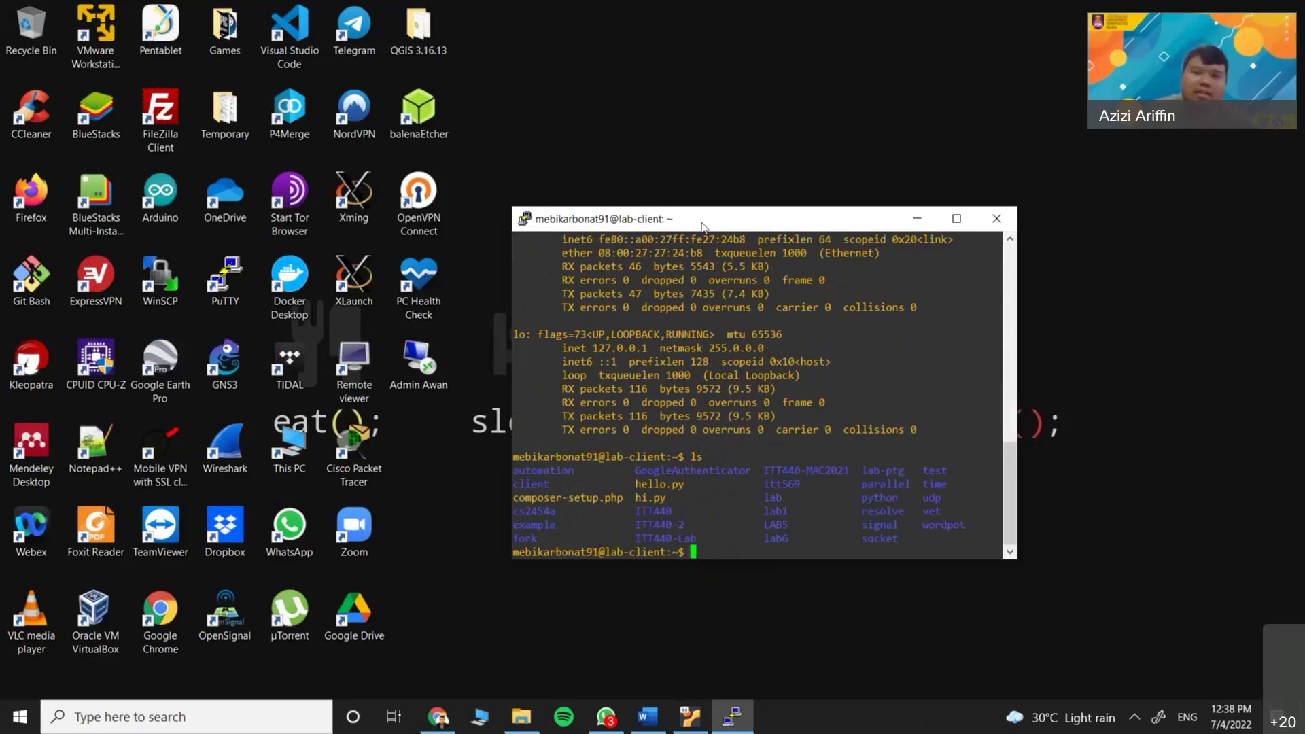
double_click(702, 219)
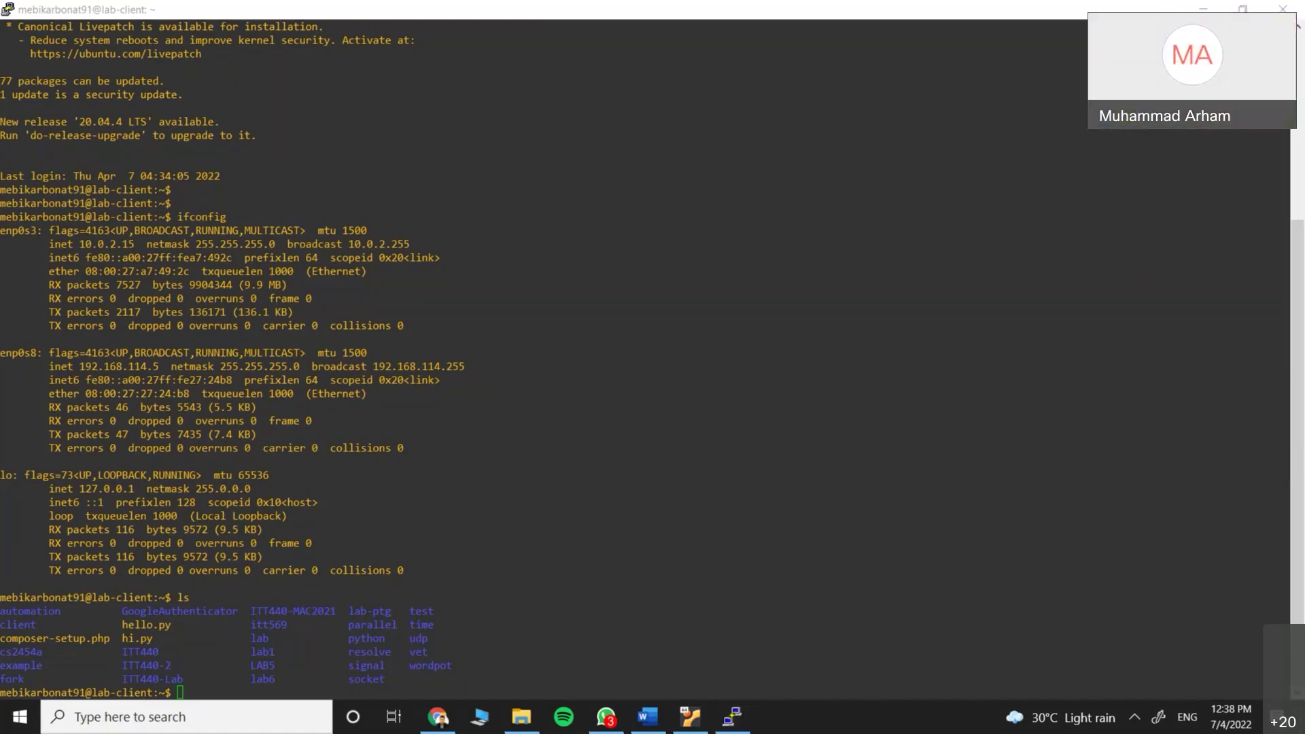
Switch to Word and scroll to section 1.3's Hello World Program in C steps
left_click(665, 722)
scroll(666, 527, "down", 15)
scroll(666, 526, "down", 10)
scroll(664, 530, "up", 8)
scroll(552, 542, "down", 3)
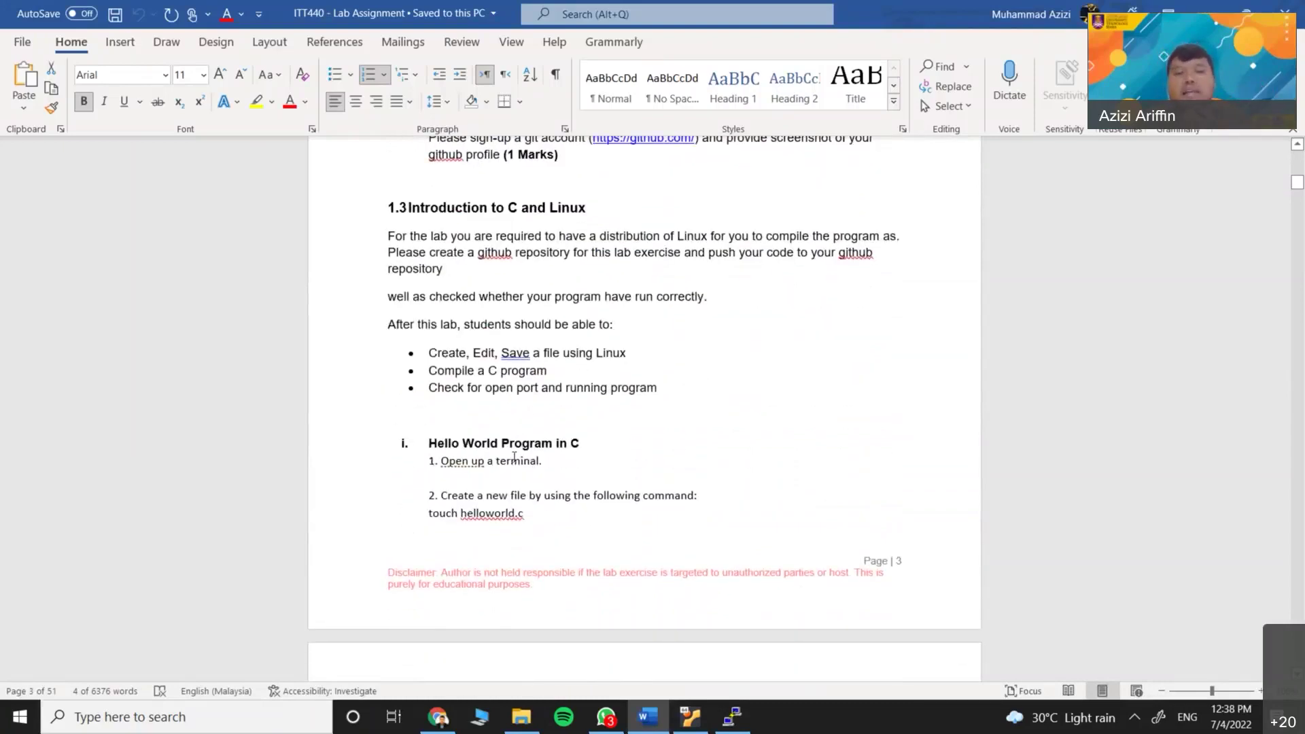
Scroll Word to steps 3 and 4 (nano helloworld.c), then return to PuTTY
scroll(583, 375, "down", 4)
scroll(494, 389, "up", 2)
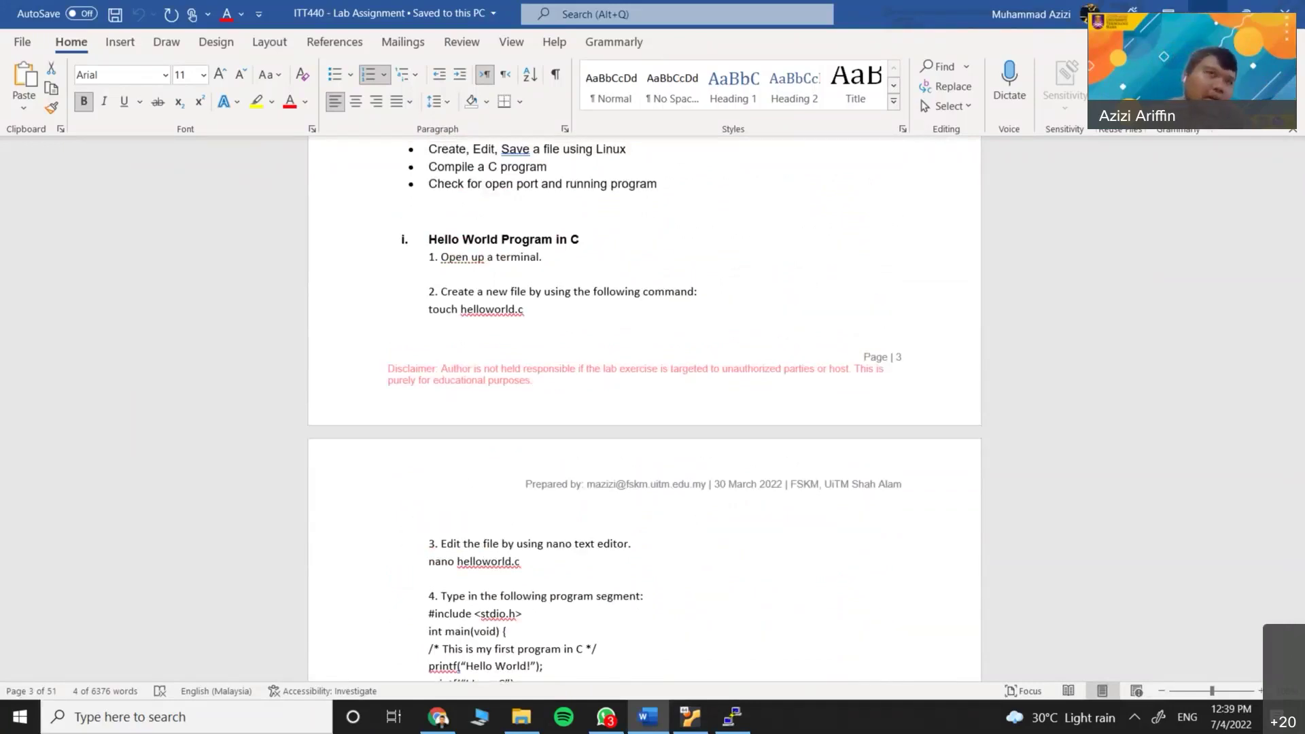
key("alt+Tab")
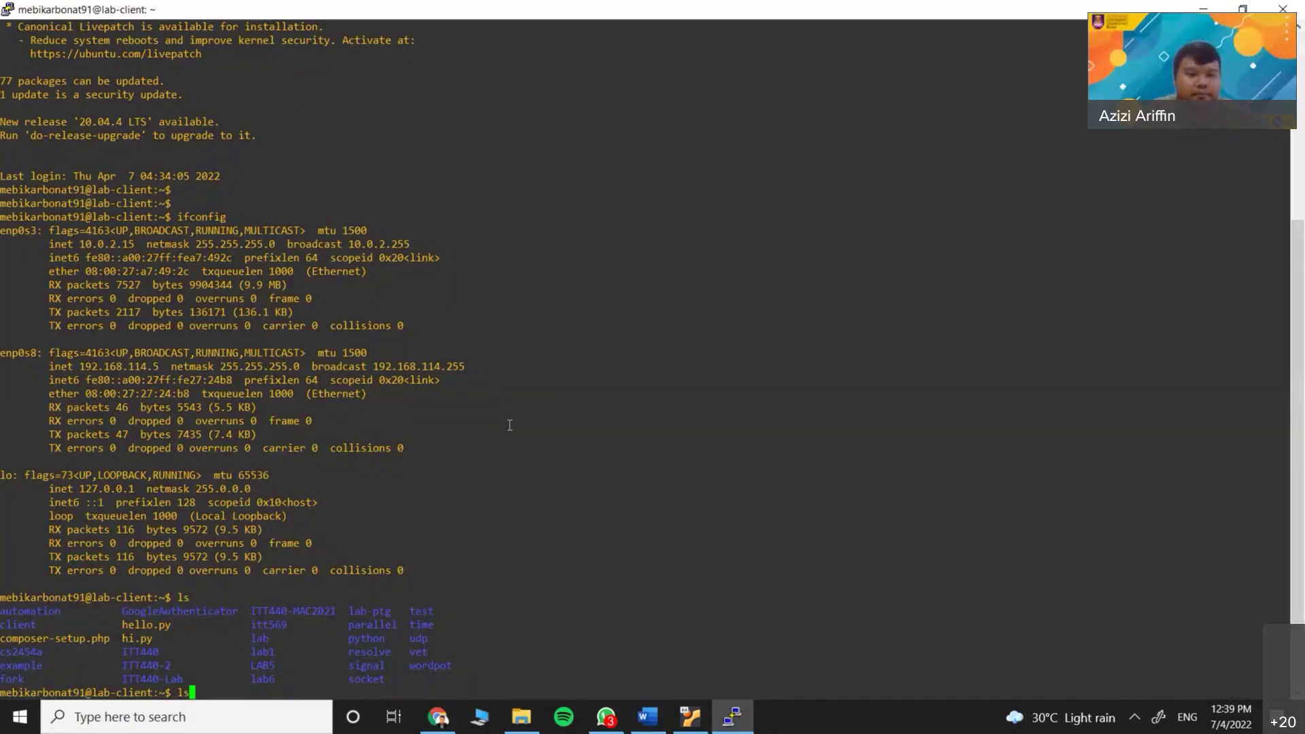
Enter the lab folder, list it, and open childsomething.c in nano
type("cd la")
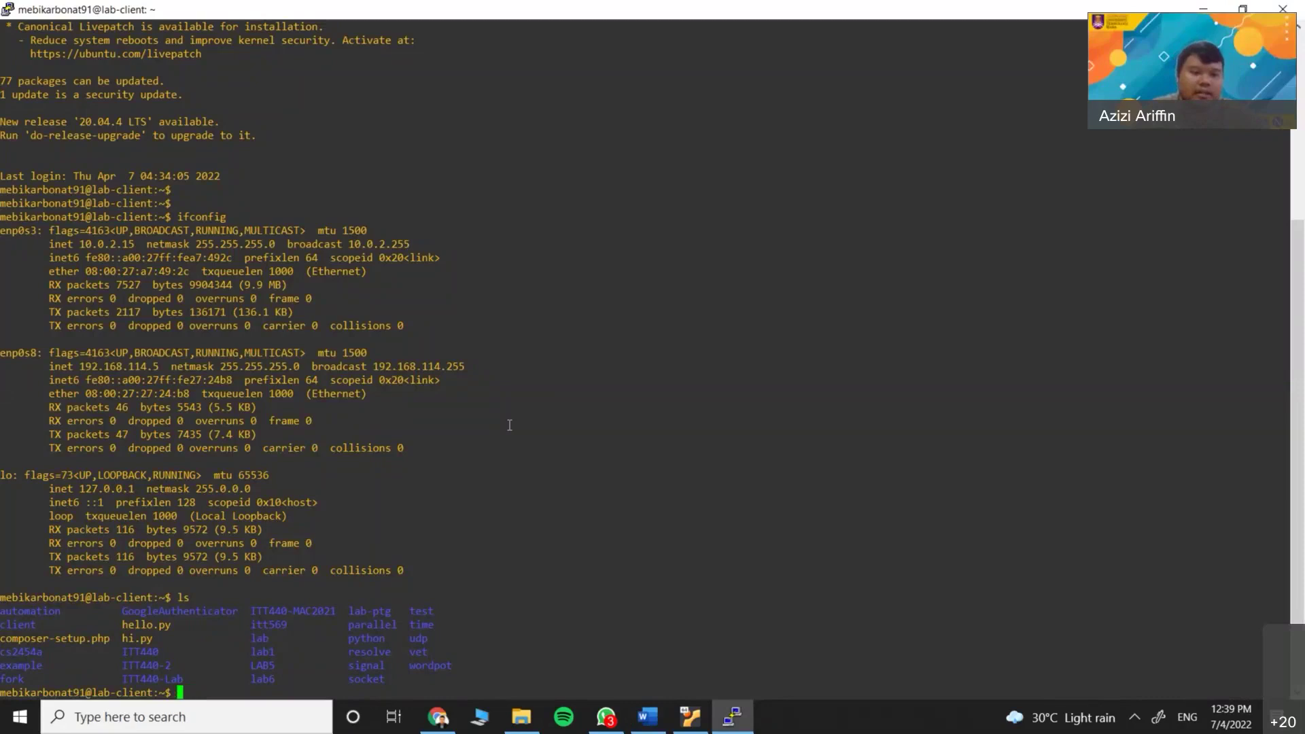
type("b")
key("Return")
type("ls")
key("Return")
type("nano chi")
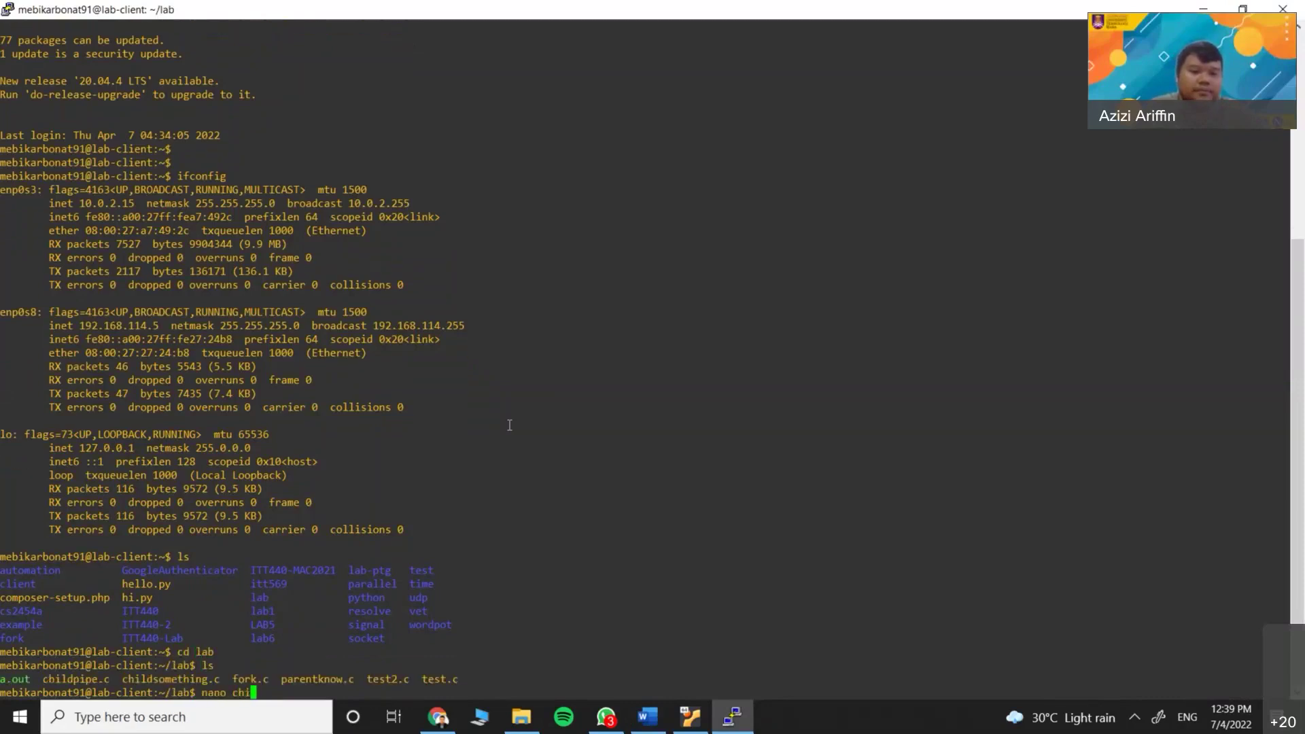
type("ldsom")
key("Tab")
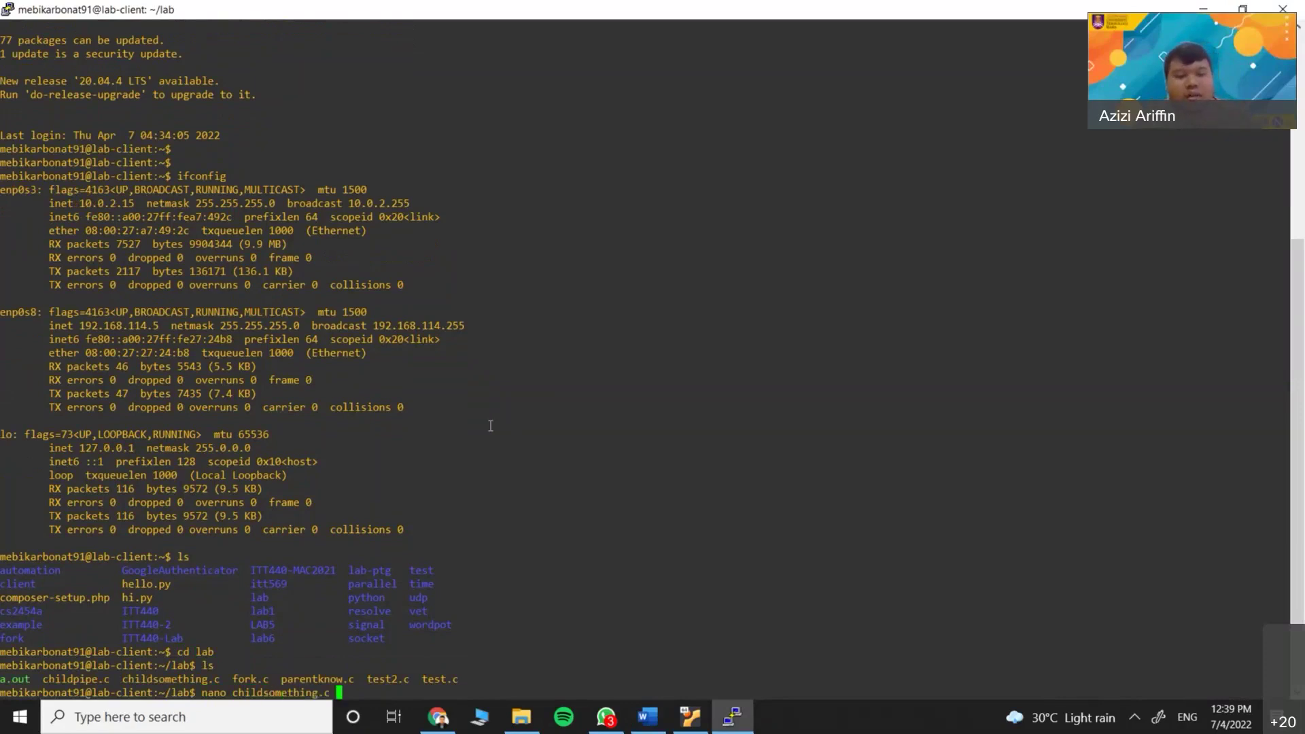
key("Return")
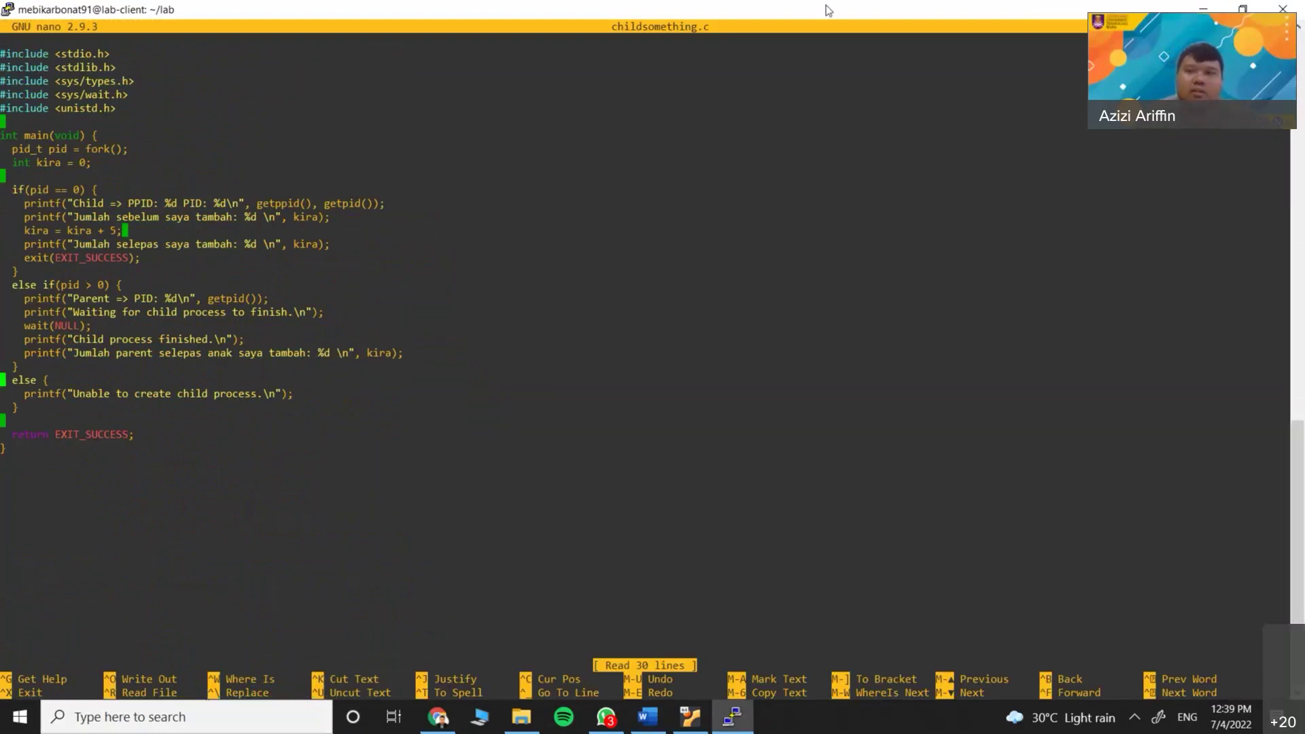
Copy 'touch helloworld.c' from Word, paste it into nano, delete it, and select the else block
left_click_drag(832, 11, 649, 94)
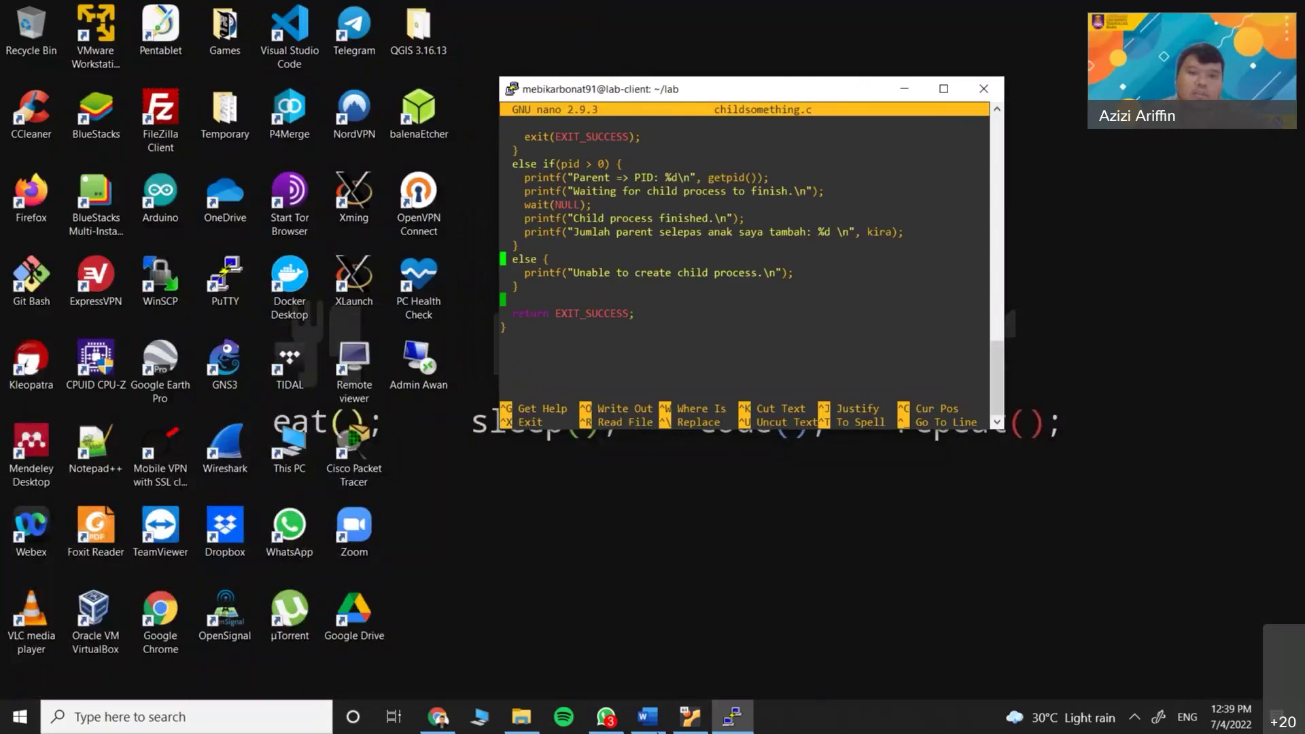
left_click(647, 716)
left_click_drag(524, 310, 442, 312)
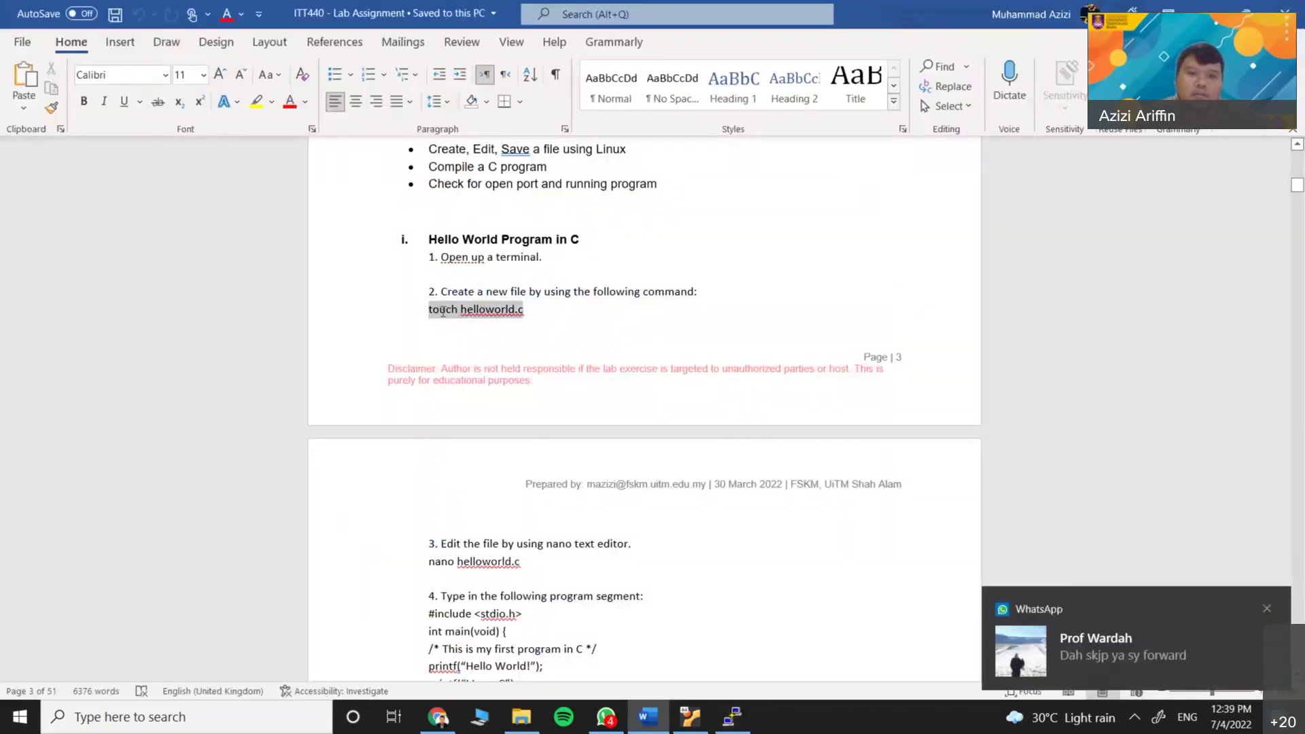
right_click(448, 311)
left_click(495, 340)
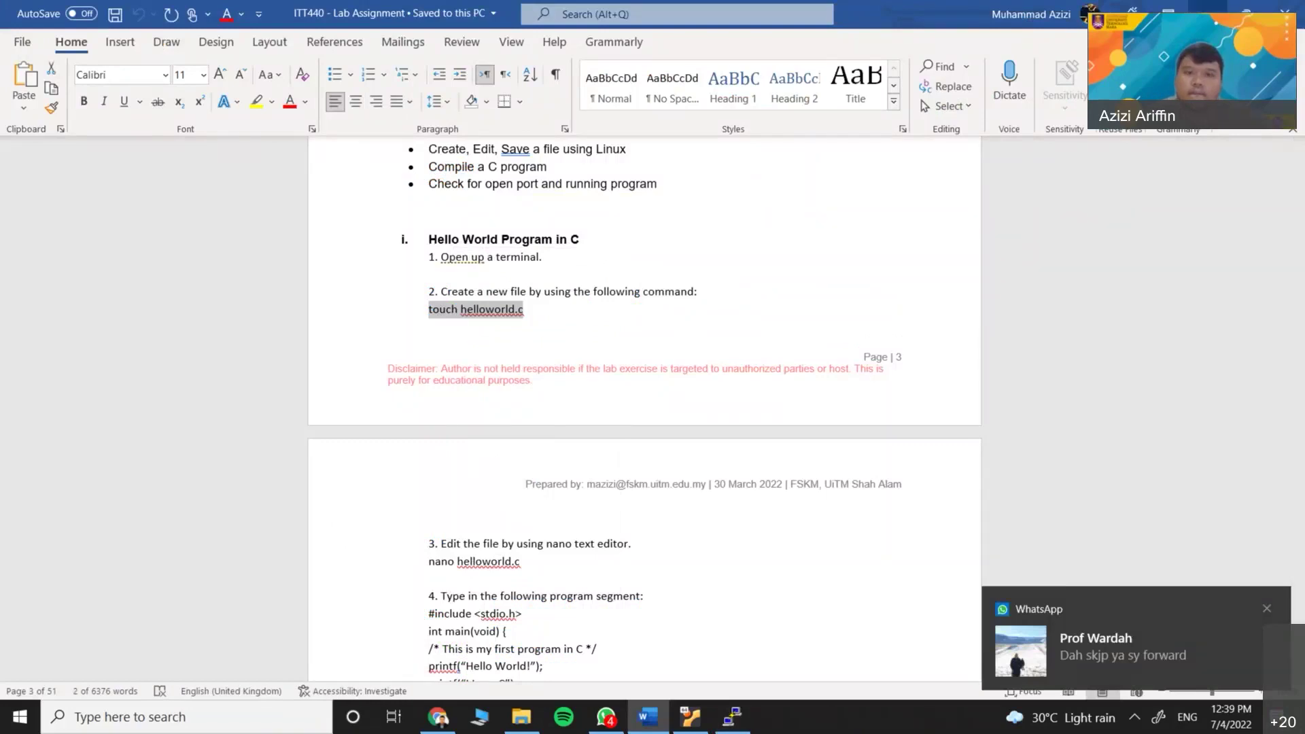
key("alt+Tab")
right_click(696, 330)
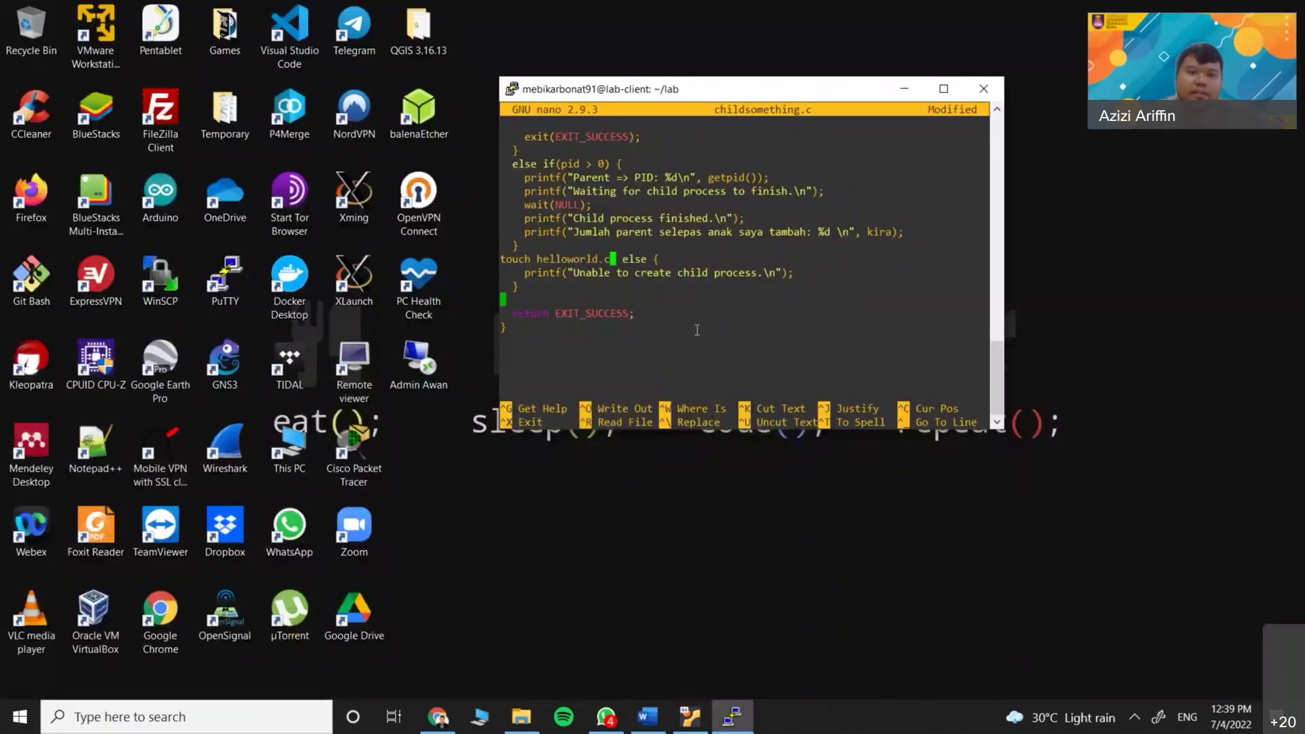
key("BackSpace")
key("BackSpace")
key("BackSpace")
key("BackSpace")
key("BackSpace")
key("BackSpace")
key("BackSpace")
key("BackSpace")
key("BackSpace")
key("BackSpace")
key("BackSpace")
key("BackSpace")
key("BackSpace")
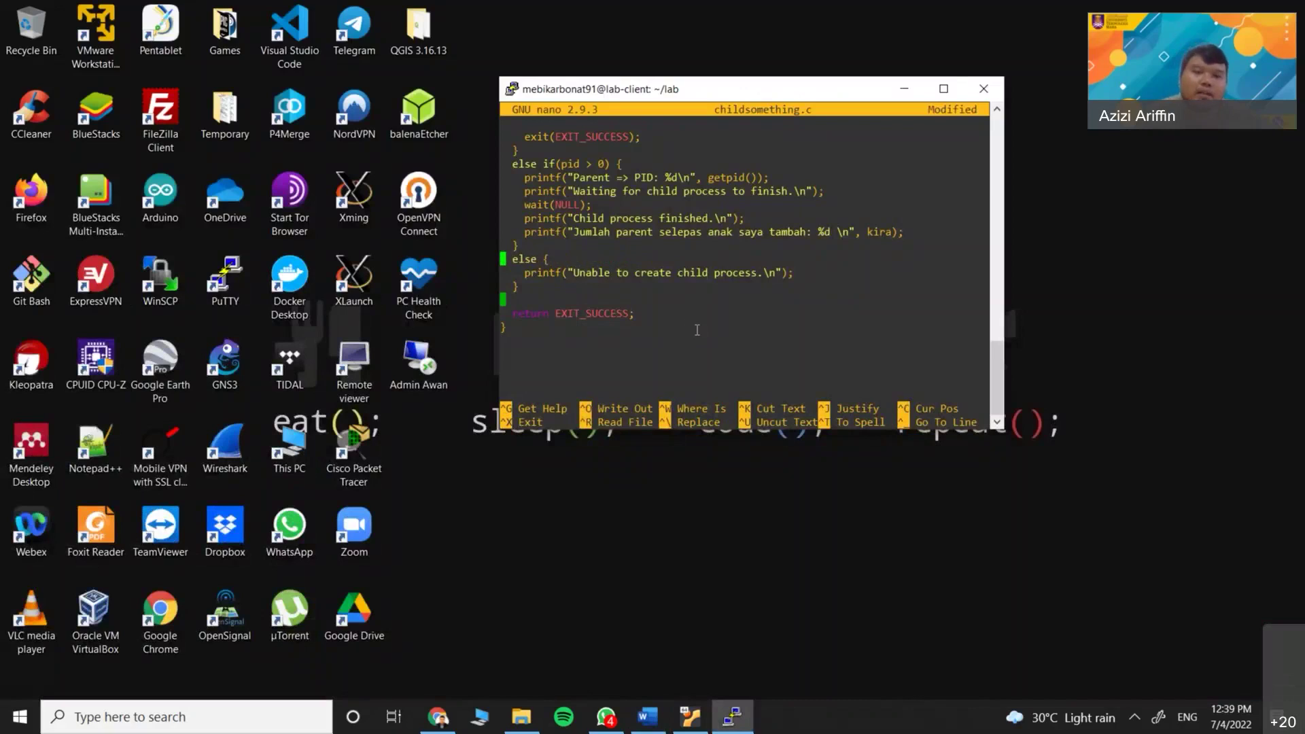
left_click_drag(517, 151, 559, 203)
left_click_drag(592, 270, 507, 329)
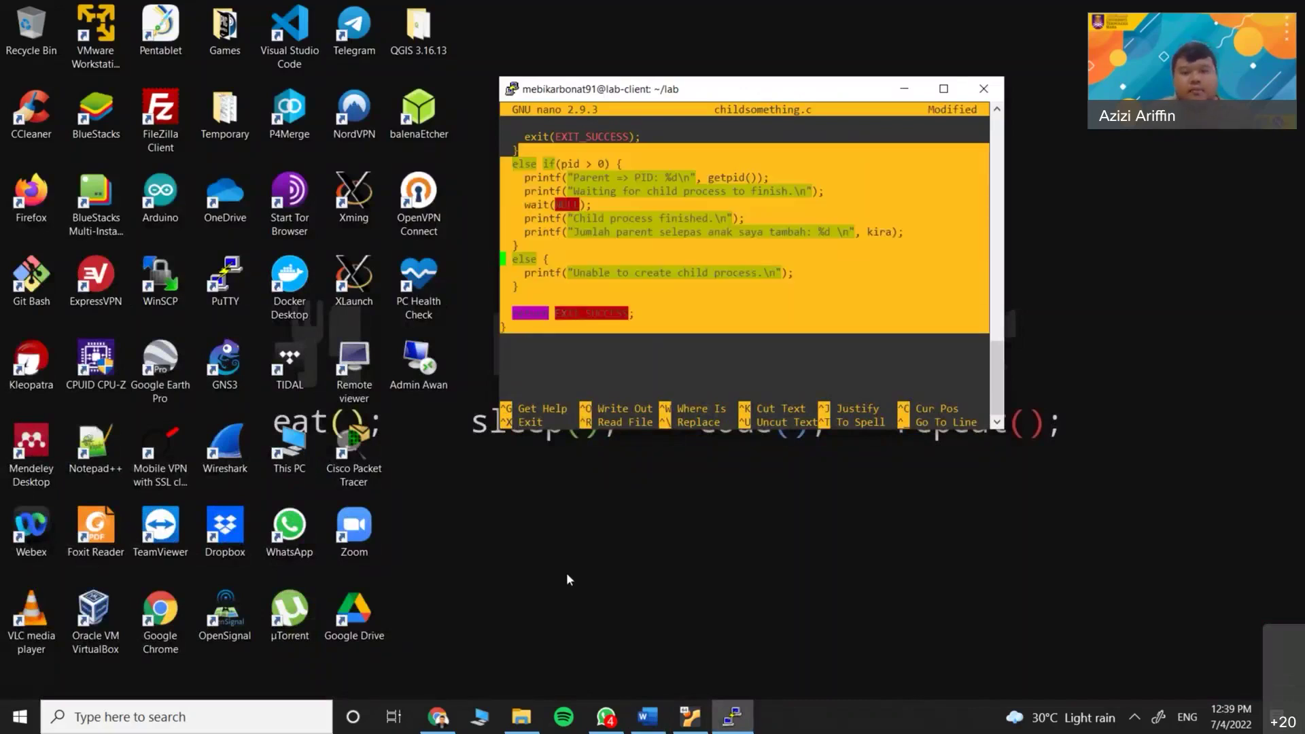
Paste the copied C code into Notepad, discard it, and move the nano window left
left_click(566, 572)
key("super")
type("notep")
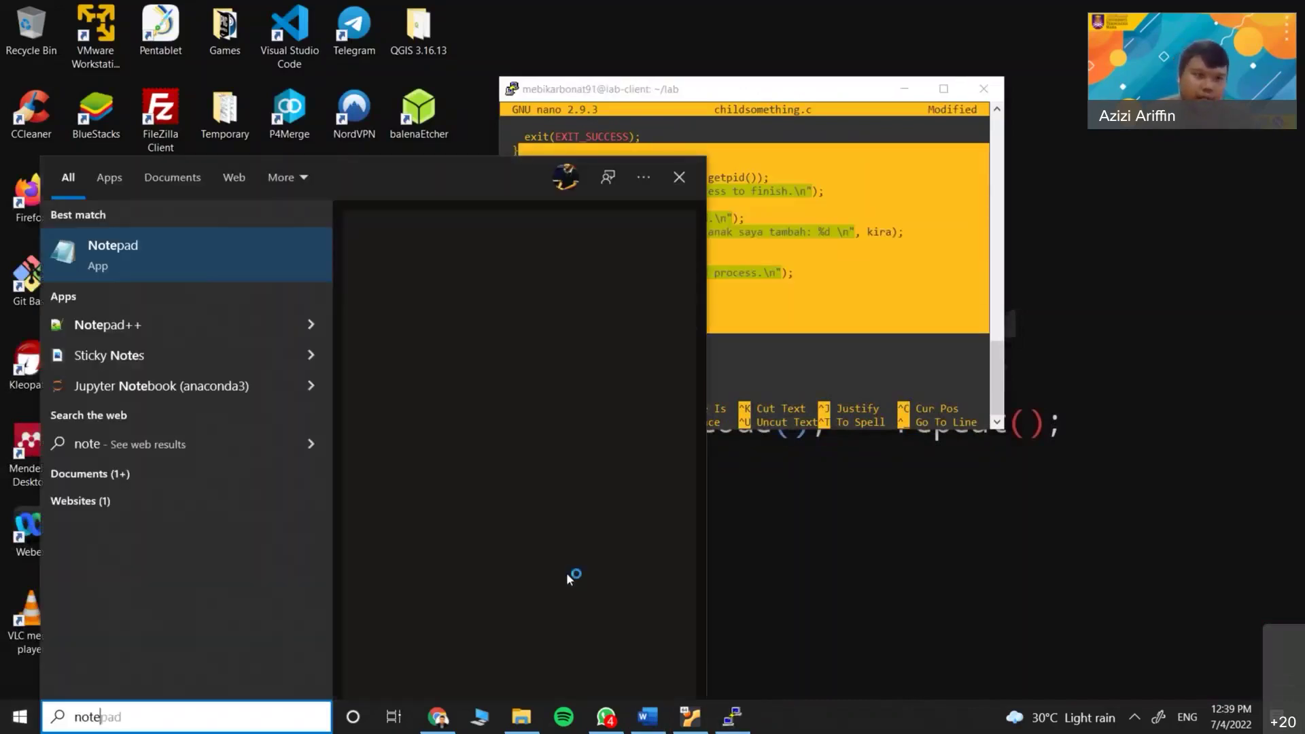
key("Return")
key("ctrl+v")
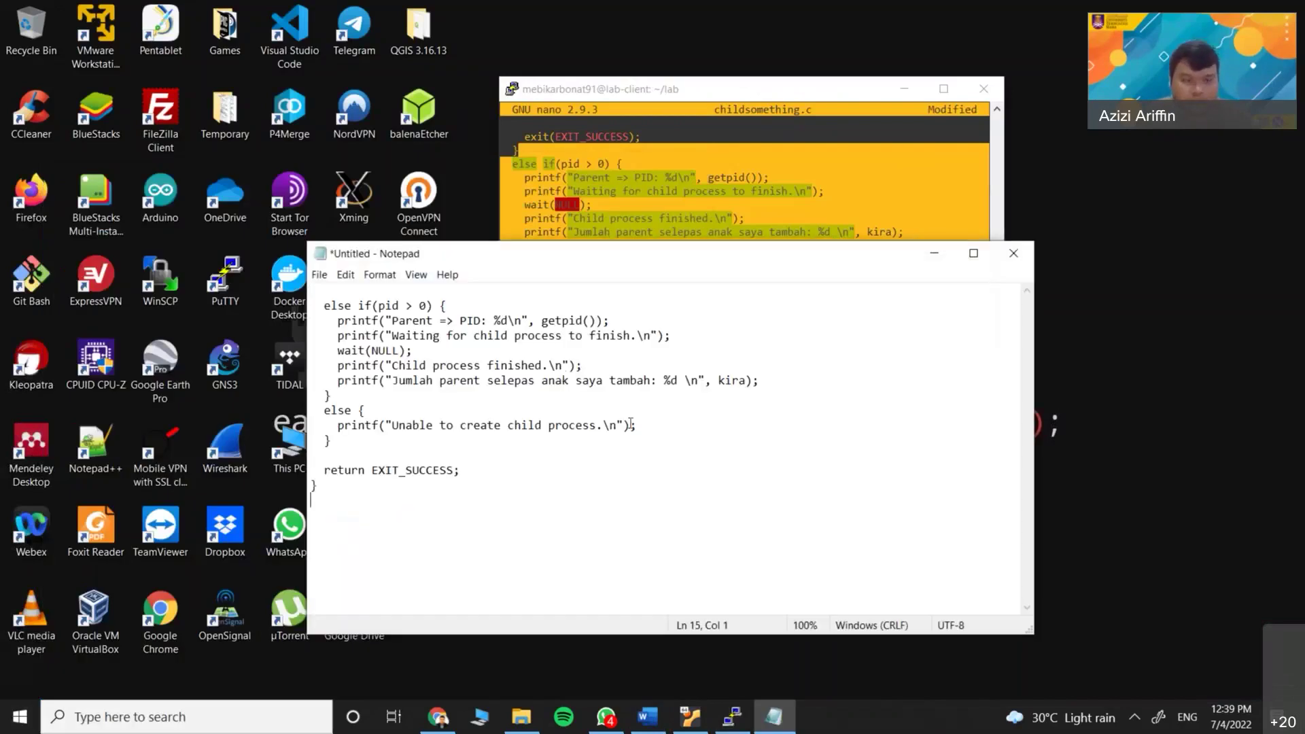
left_click(1013, 253)
left_click(695, 365)
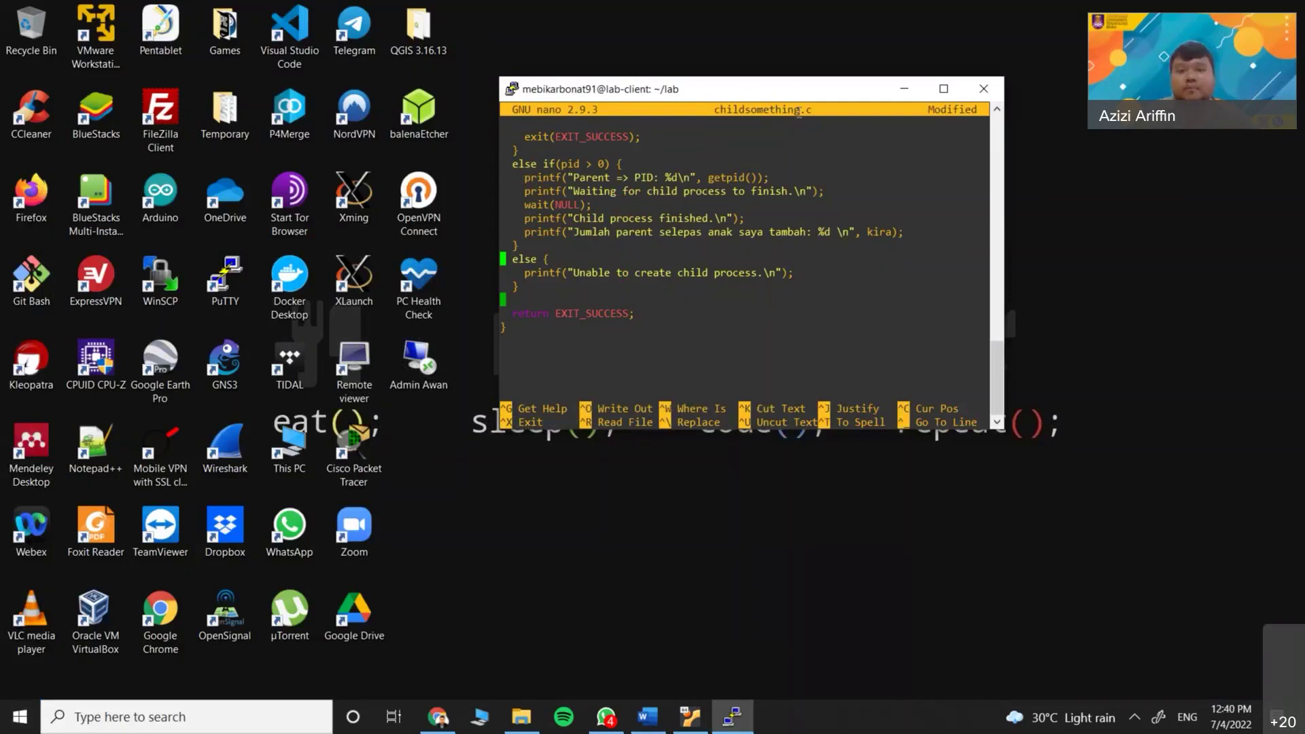
left_click_drag(782, 88, 607, 112)
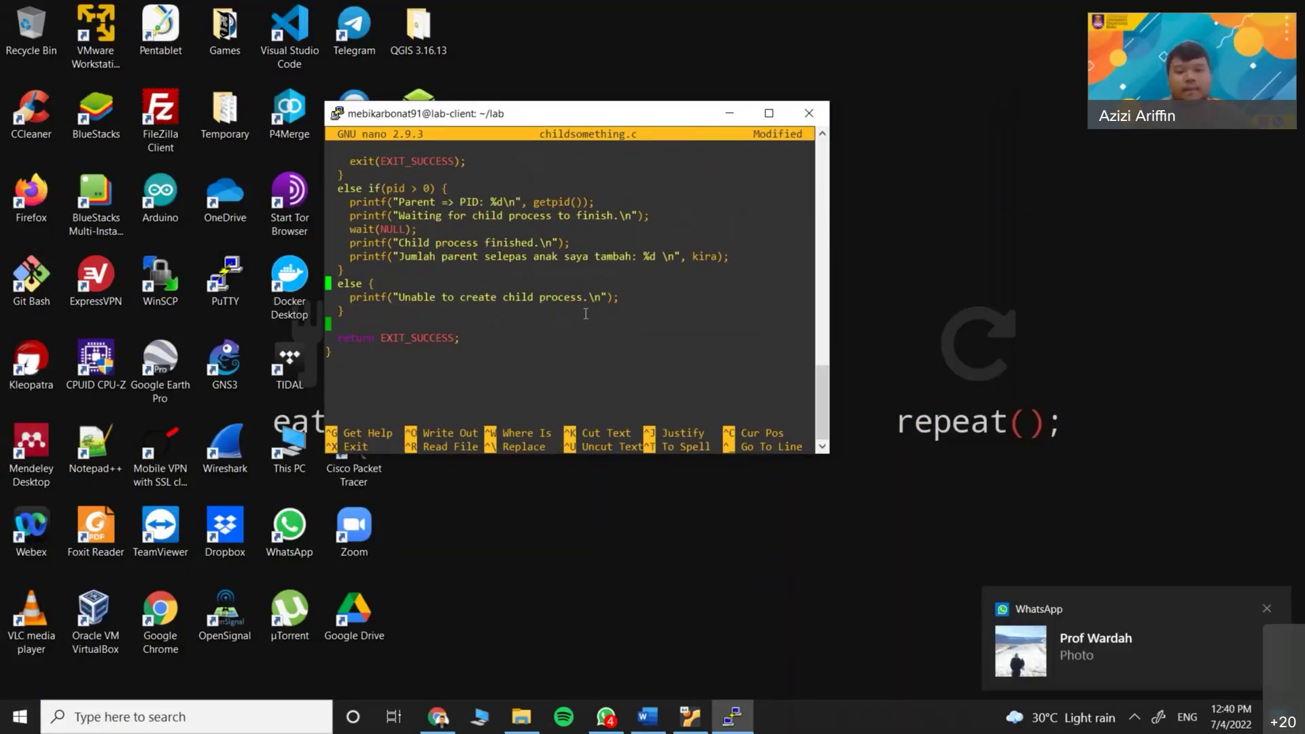
Exit nano on childsomething.c, keeping the changes, then minimise the PuTTY terminal
key("ctrl+x")
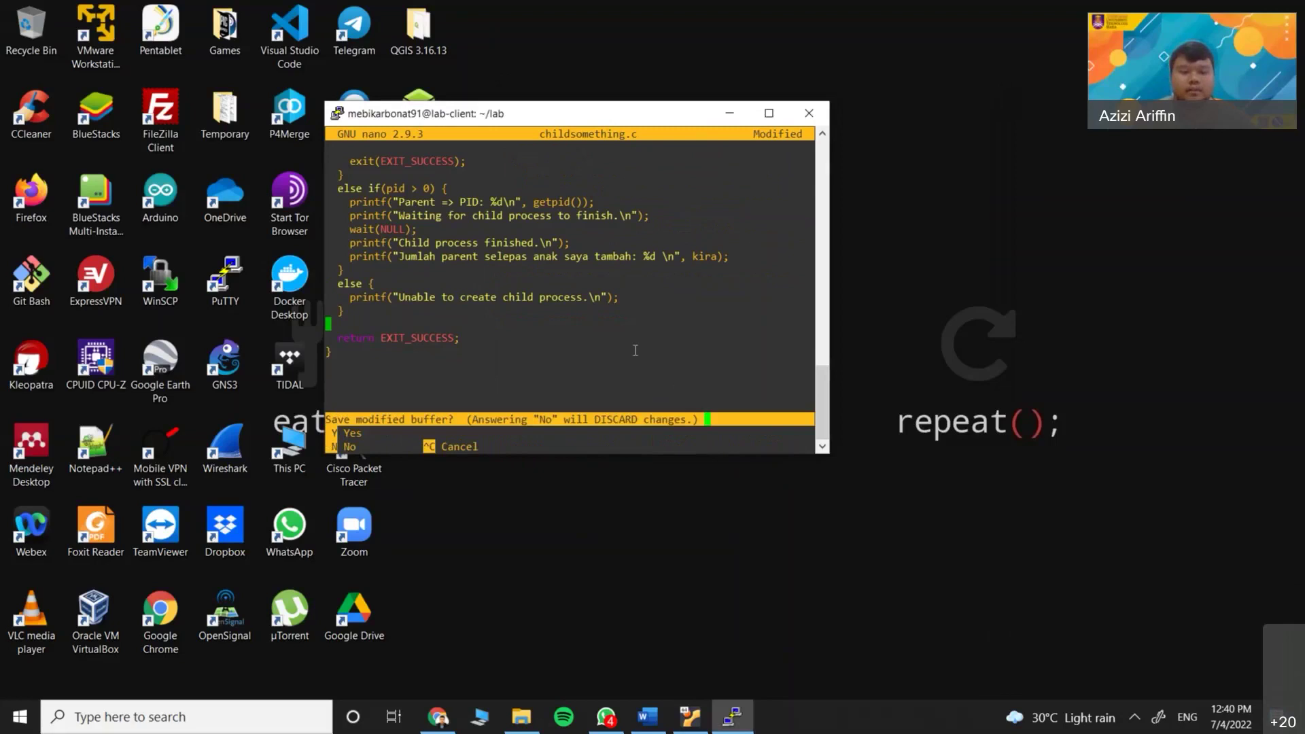
key("y")
key("Return")
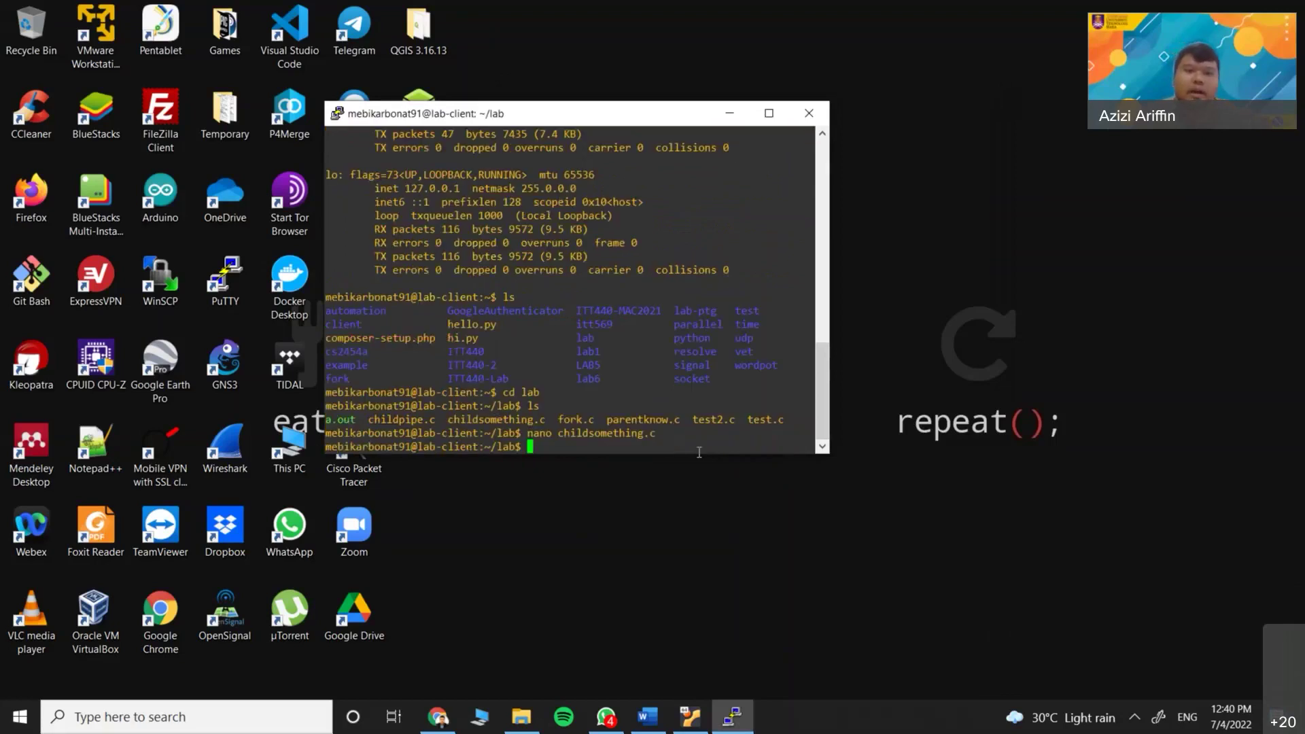
left_click_drag(392, 175, 581, 267)
left_click(624, 434)
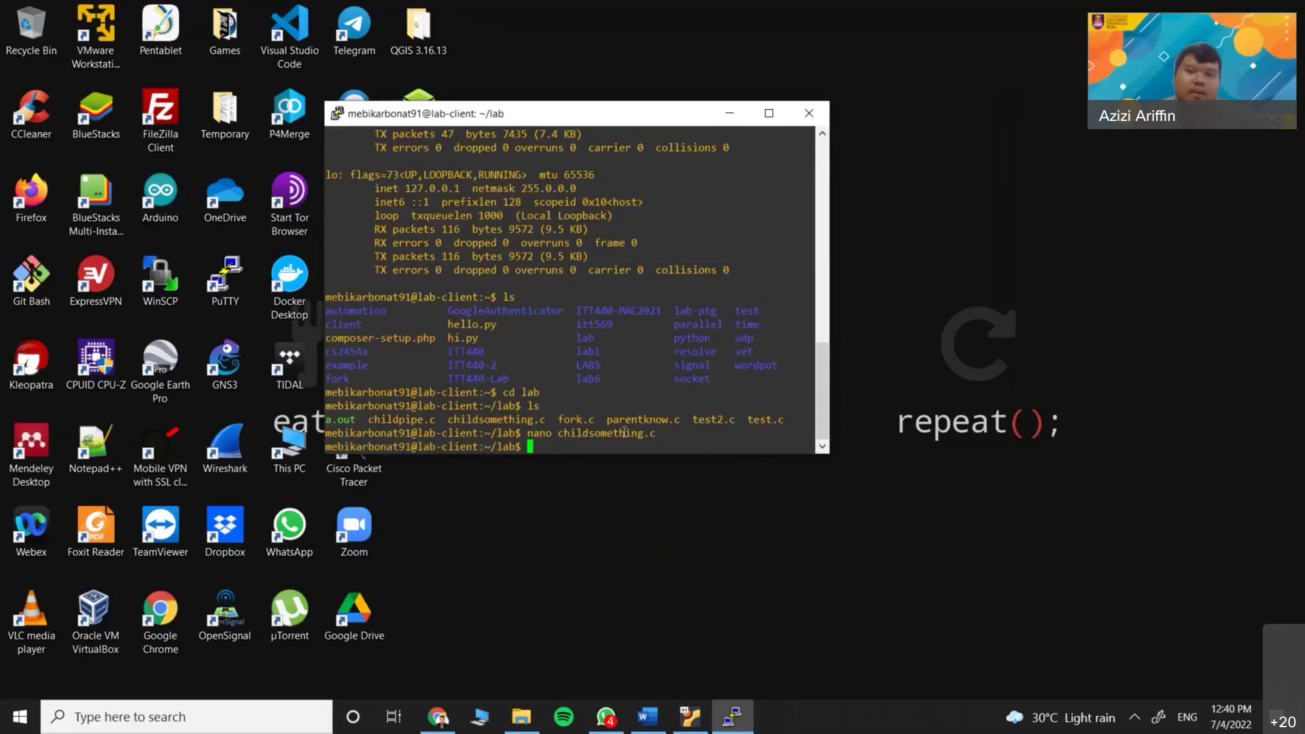
left_click(729, 114)
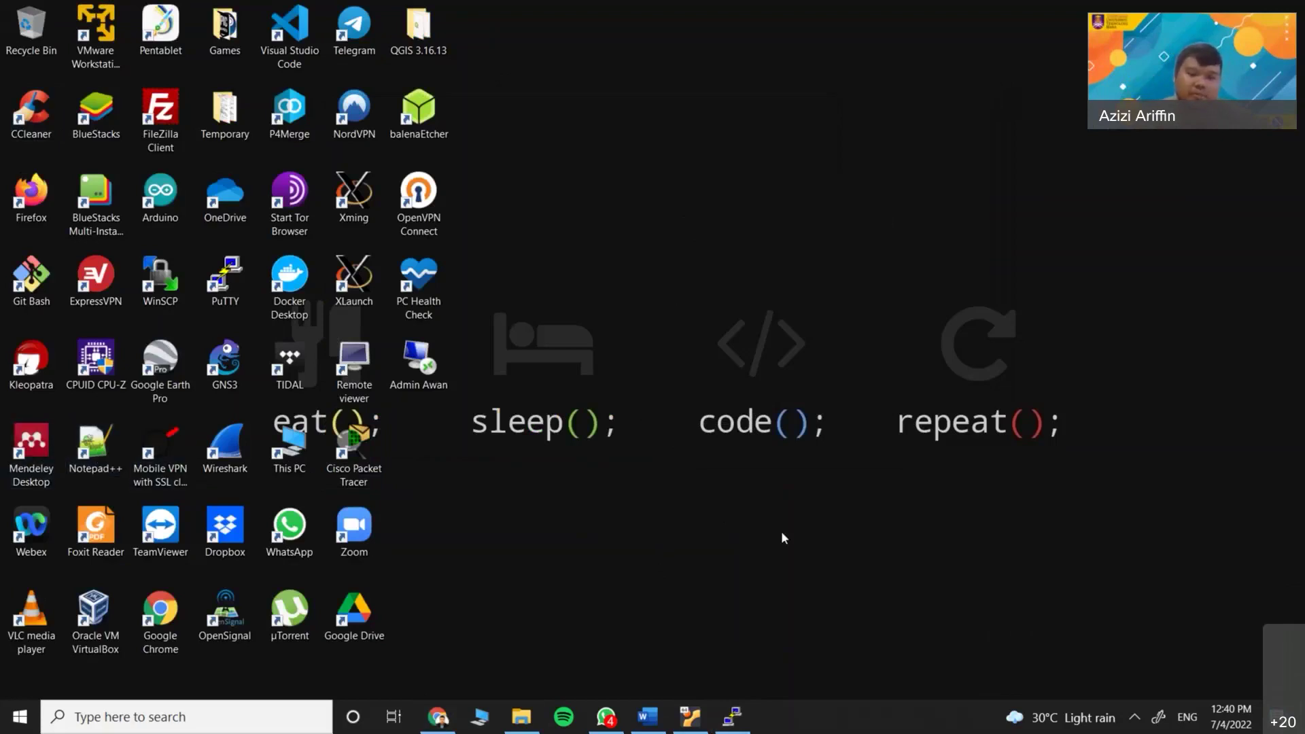
Launch Notepad++ and close iot.sql, client.c and code.c, discarding code.c's unsaved changes
double_click(85, 460)
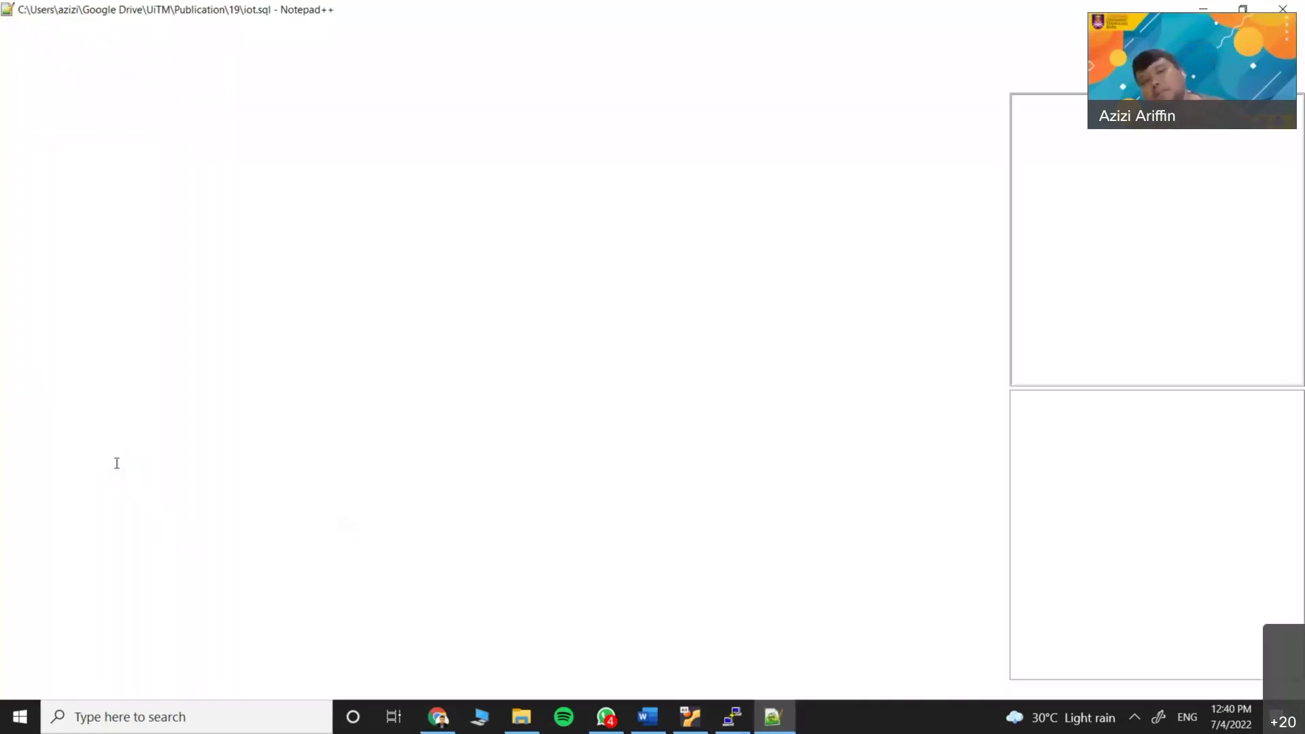
scroll(295, 431, "down", 4)
scroll(295, 431, "up", 4)
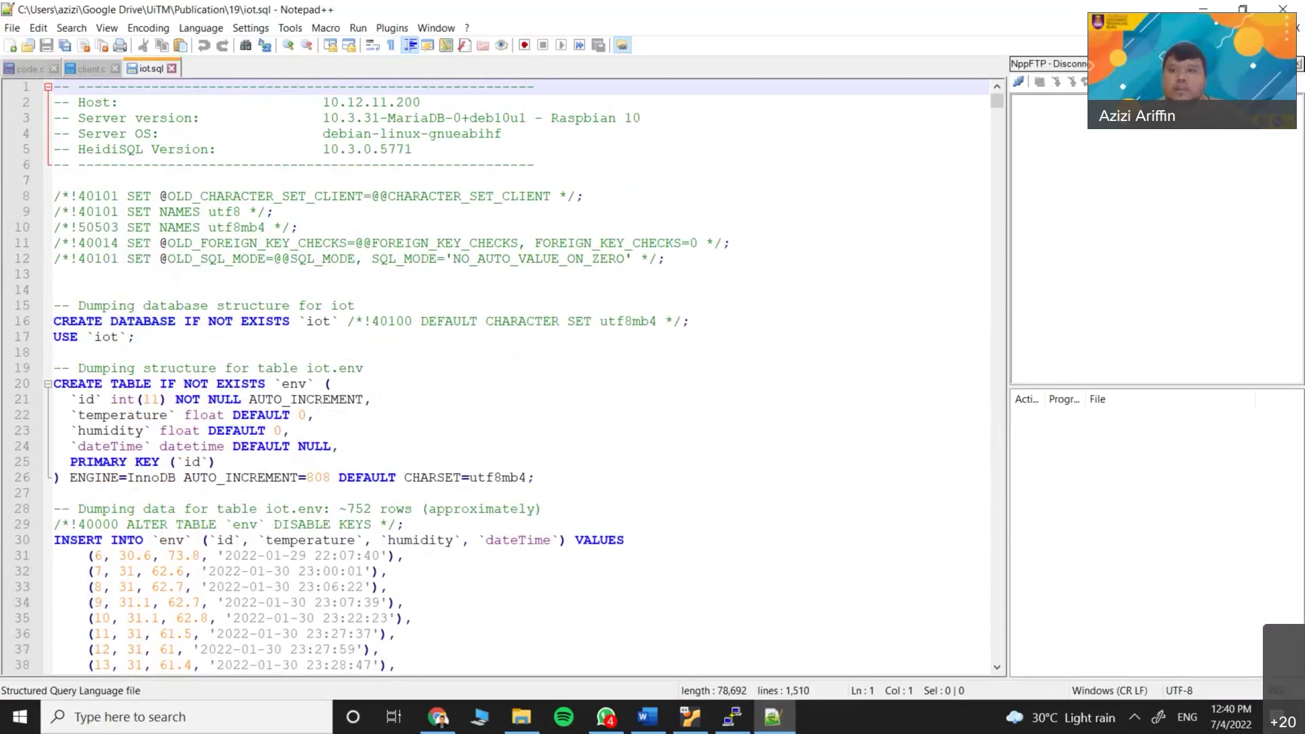
left_click(172, 68)
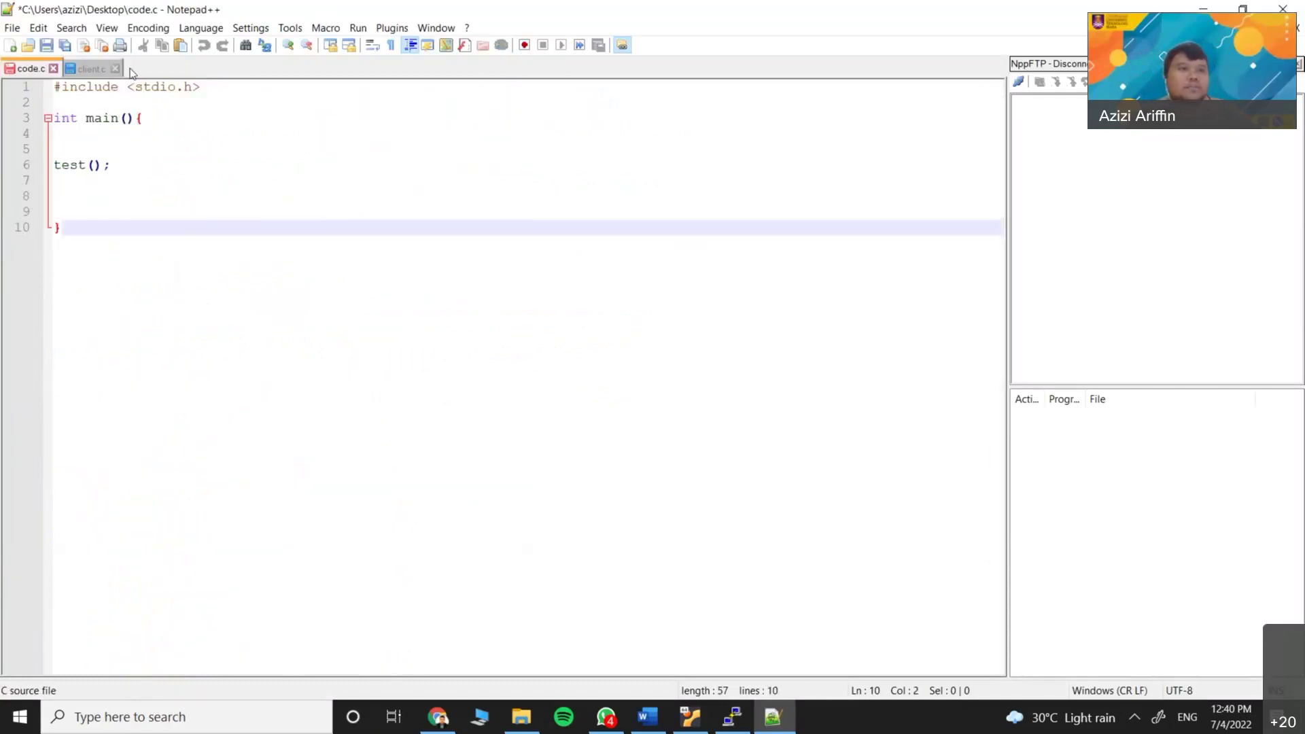
left_click(115, 68)
left_click(54, 68)
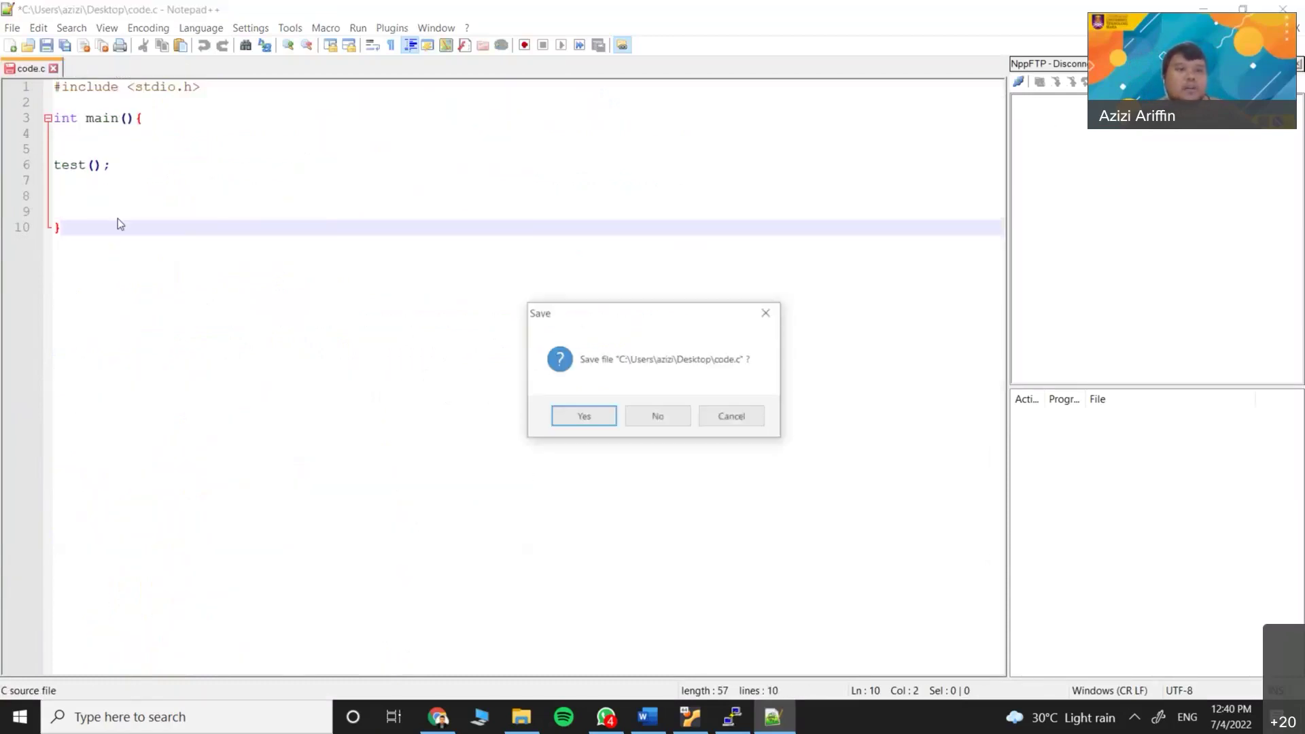
left_click(656, 416)
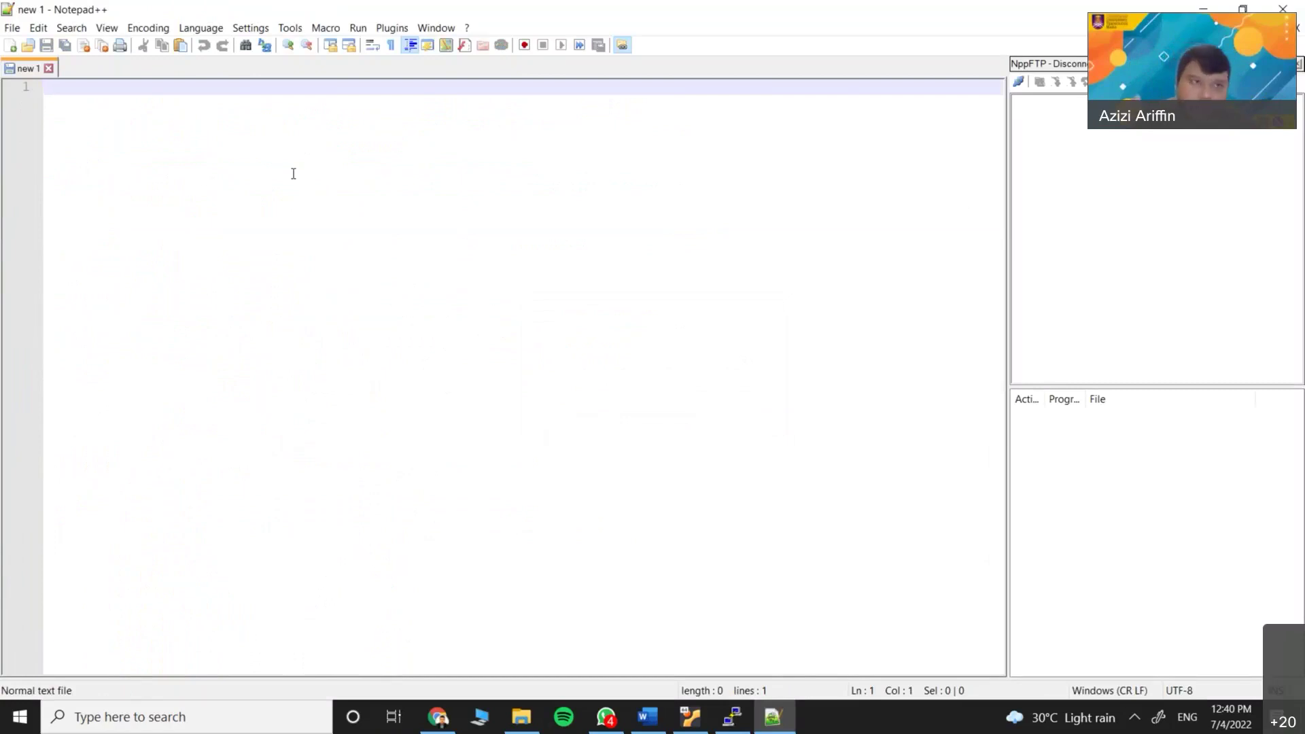
Start a Save As for the blank document with C source file as the file type
left_click(12, 29)
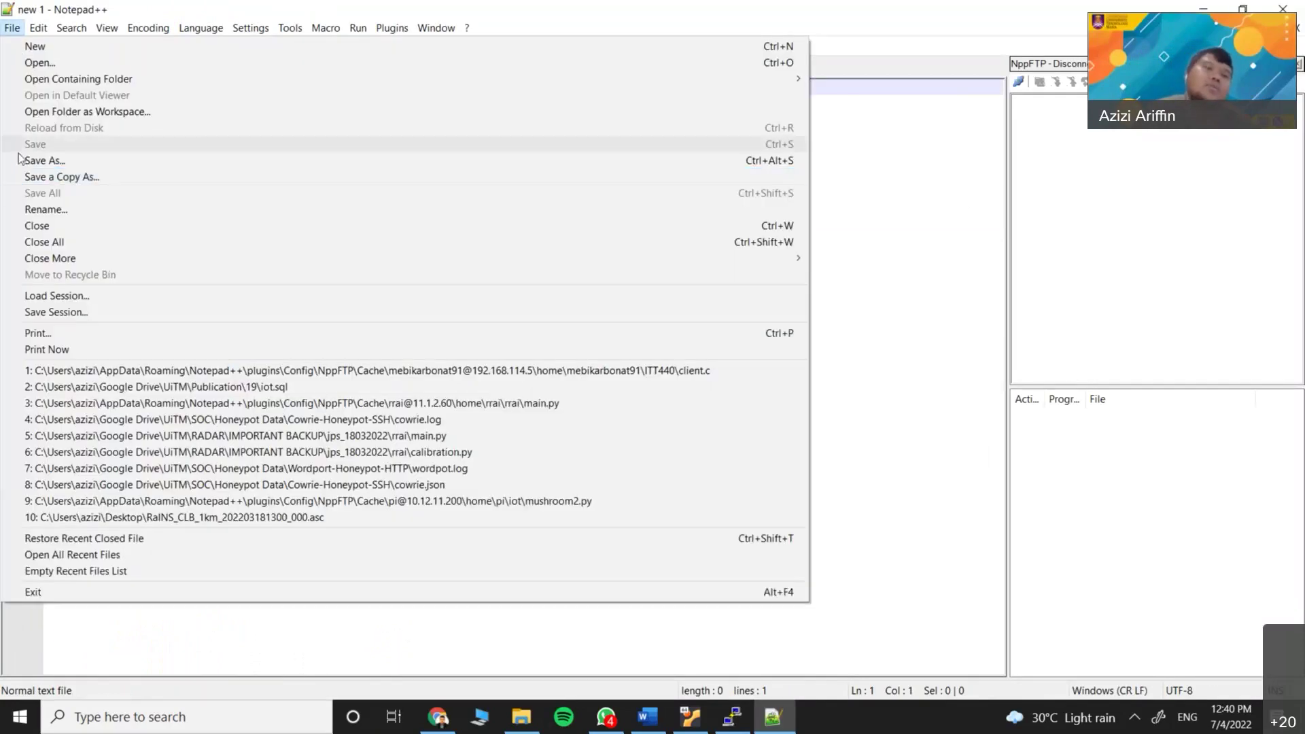
left_click(41, 160)
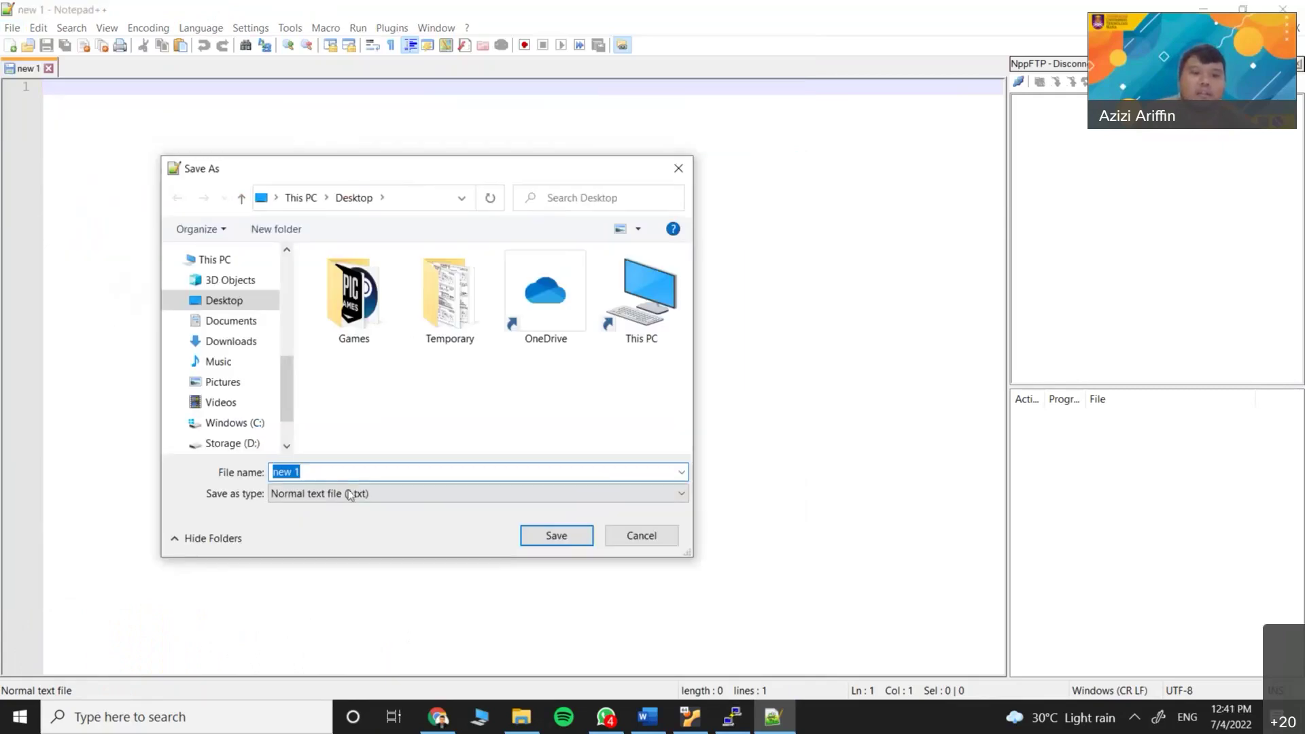
left_click(352, 495)
scroll(326, 263, "up", 1)
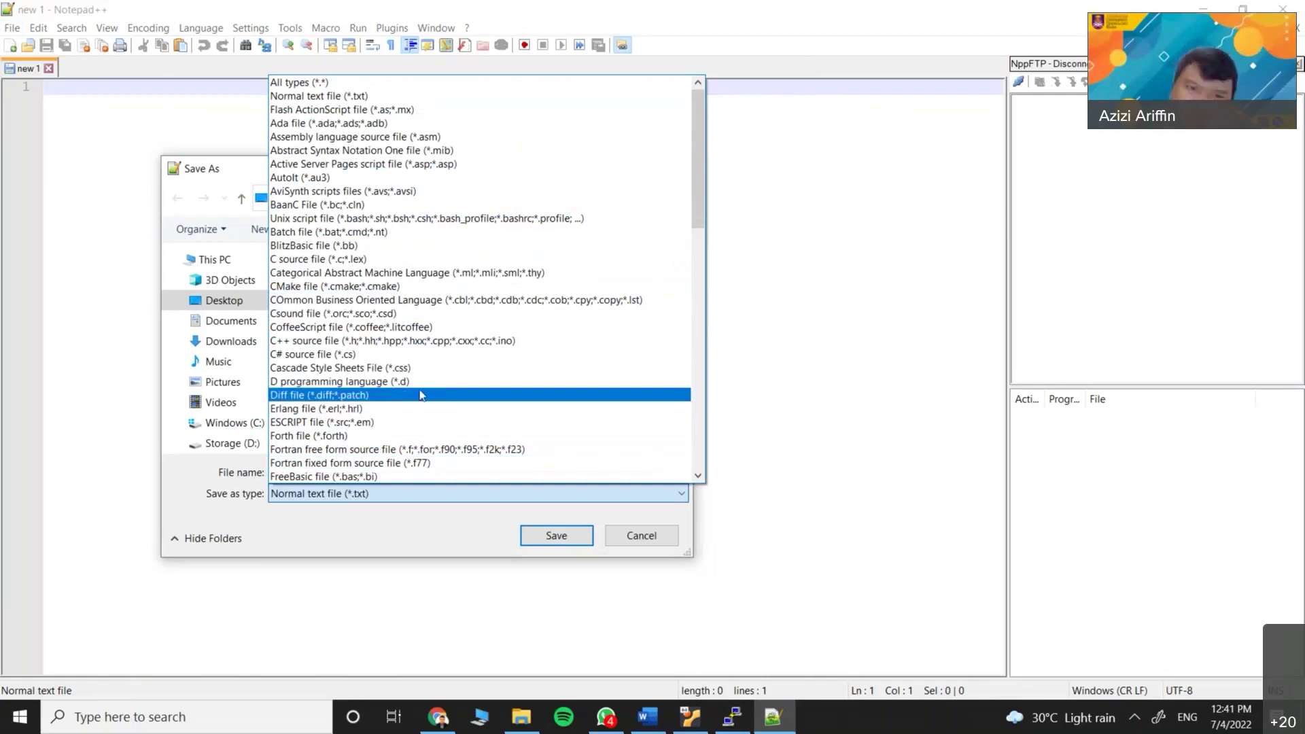
scroll(421, 370, "down", 5)
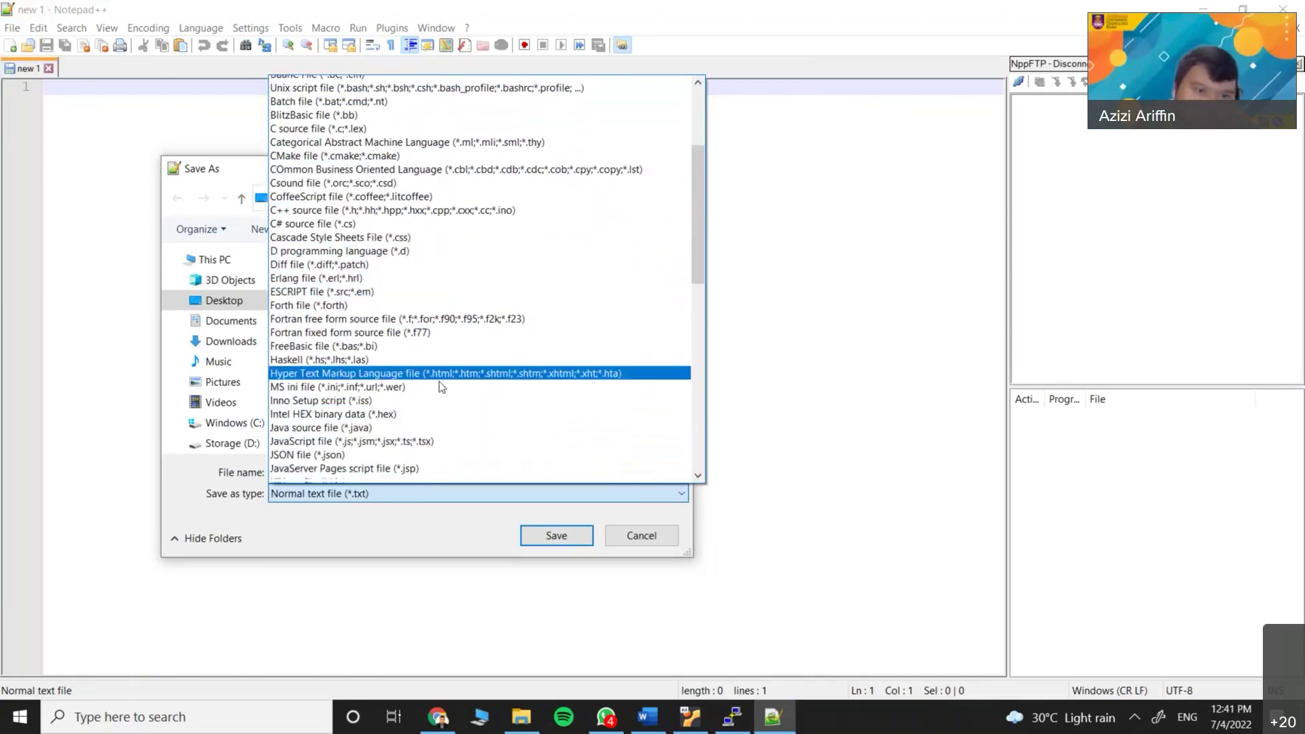
scroll(411, 404, "down", 5)
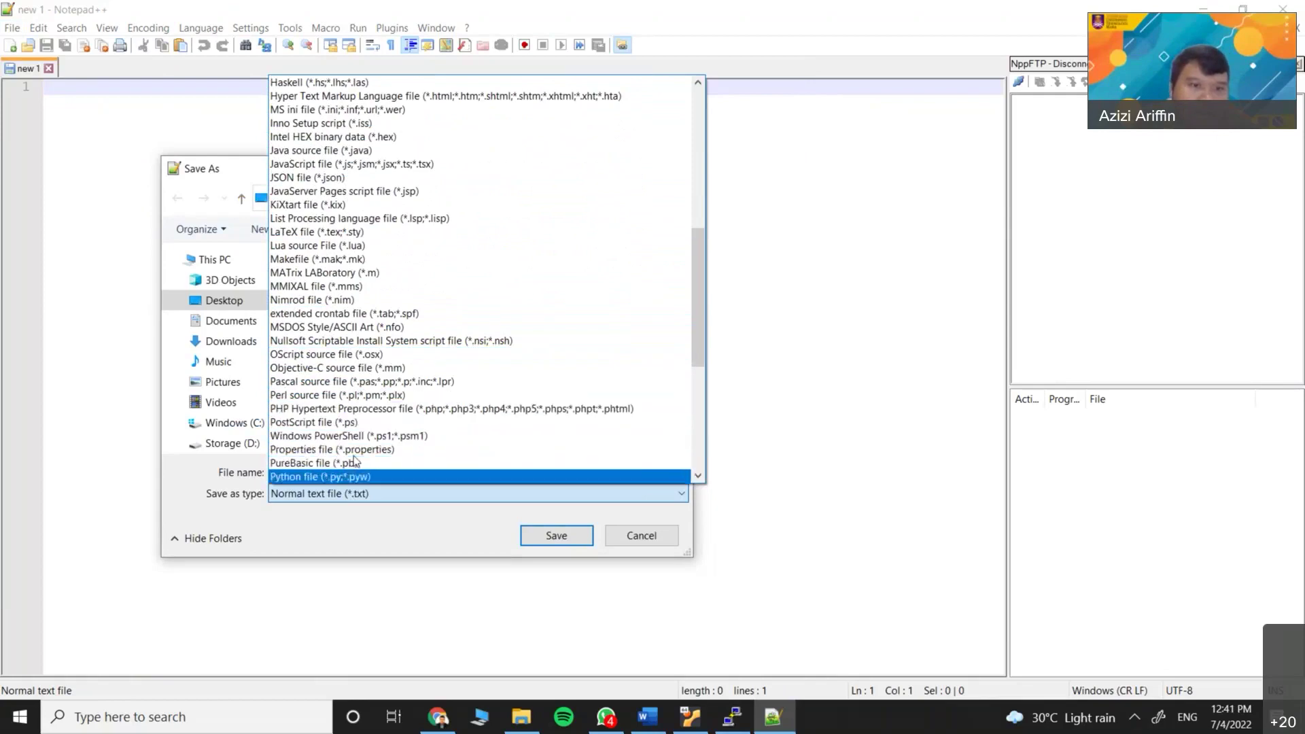
scroll(406, 408, "down", 4)
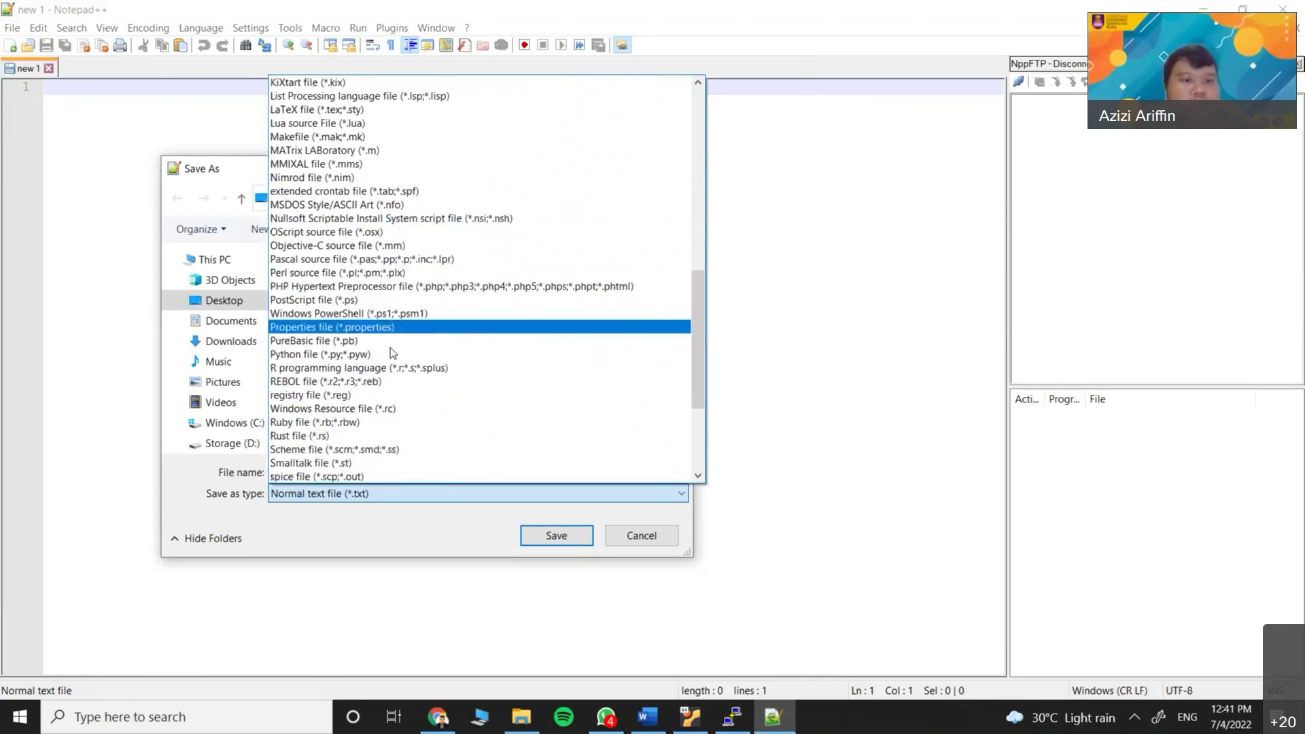
key("c")
key("c")
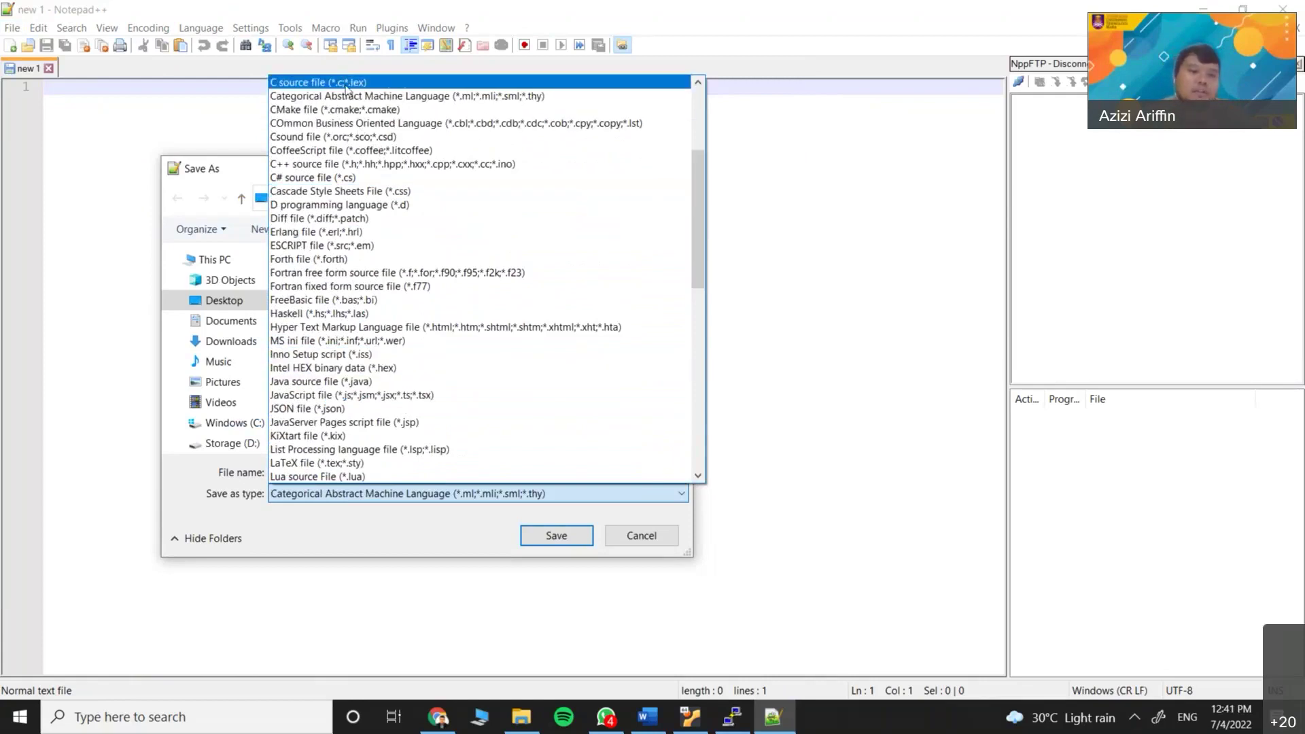
left_click(346, 89)
left_click(309, 471)
Save the new file as test and type #include<stdio.h> on its first line
type("test")
left_click(578, 536)
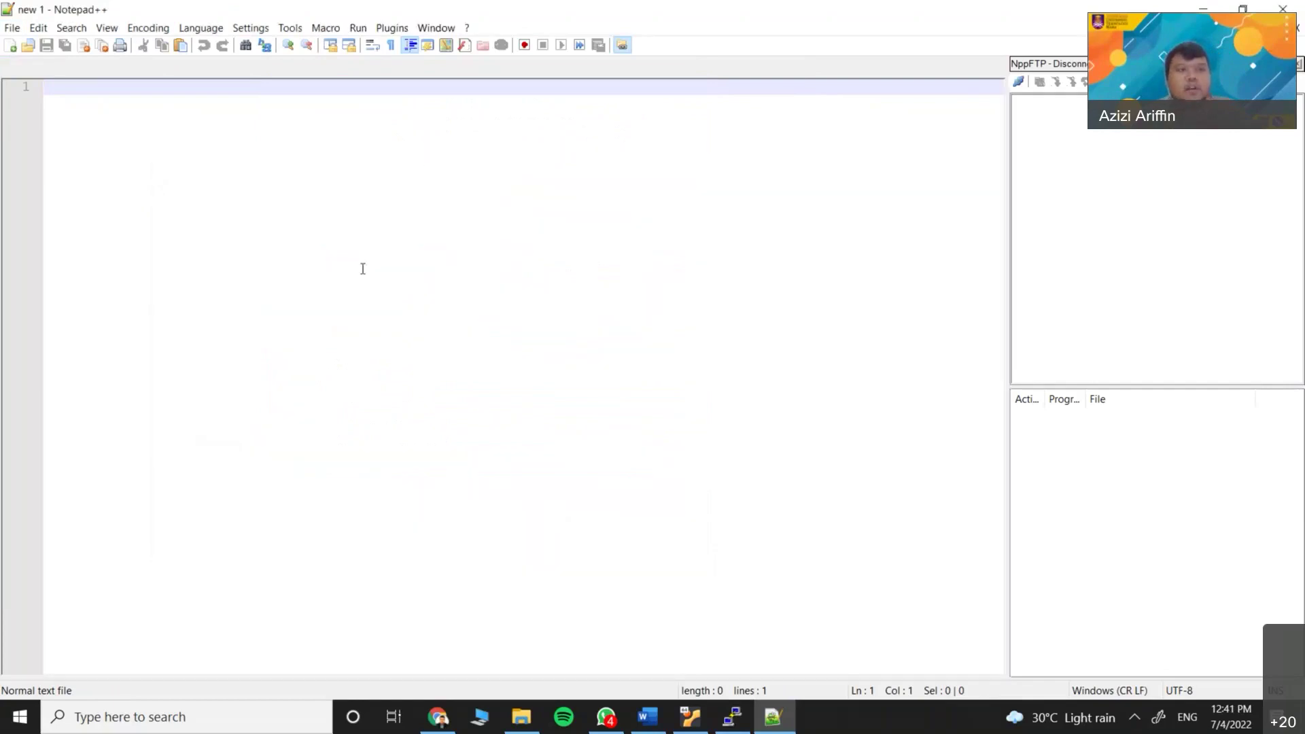
type("@")
key("BackSpace")
type("#include")
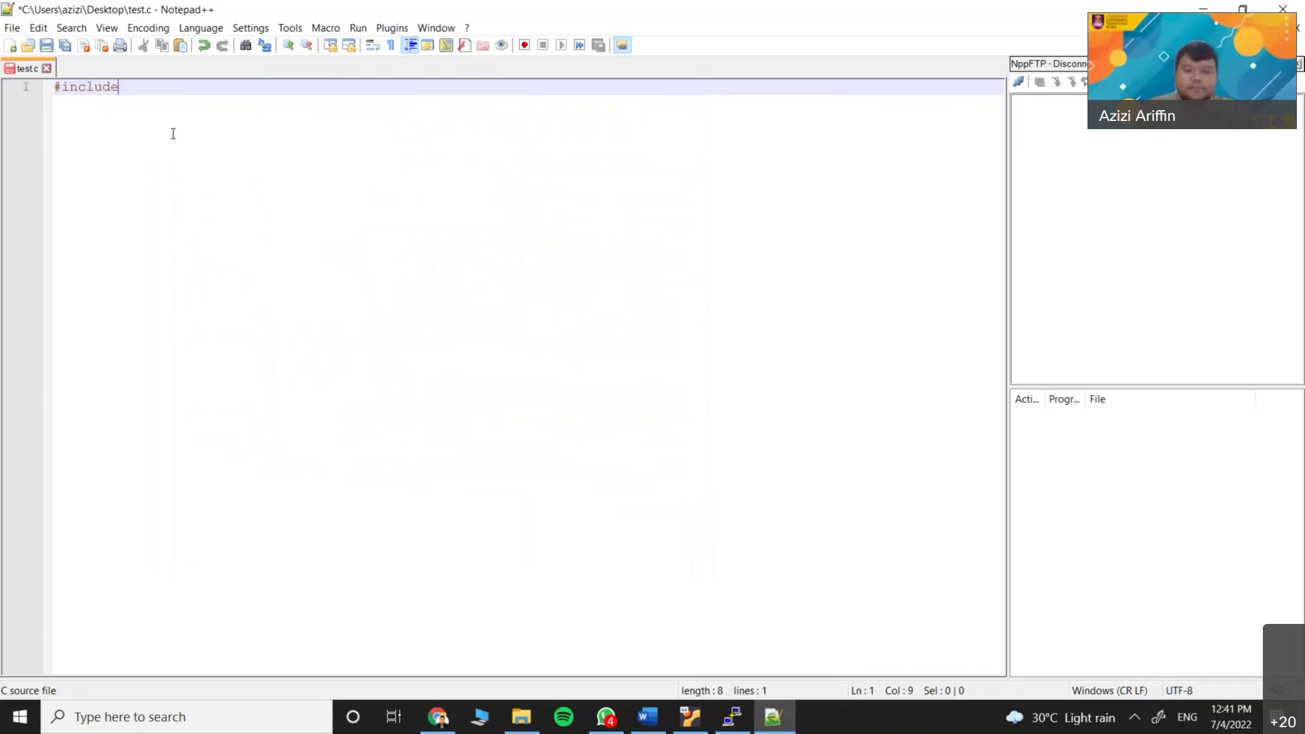
type("<stdio.h>")
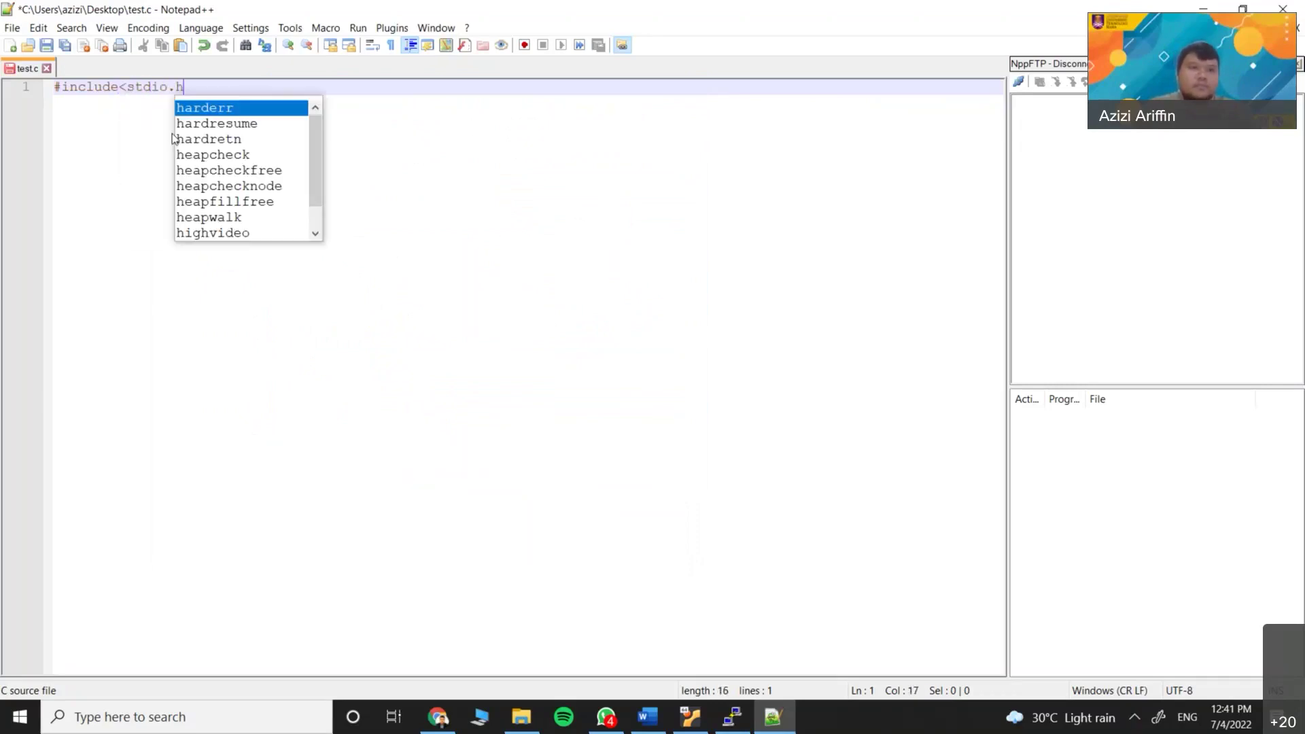
Add an empty int main(){ } function below the include line
key("Return")
key("Return")
type("int main")
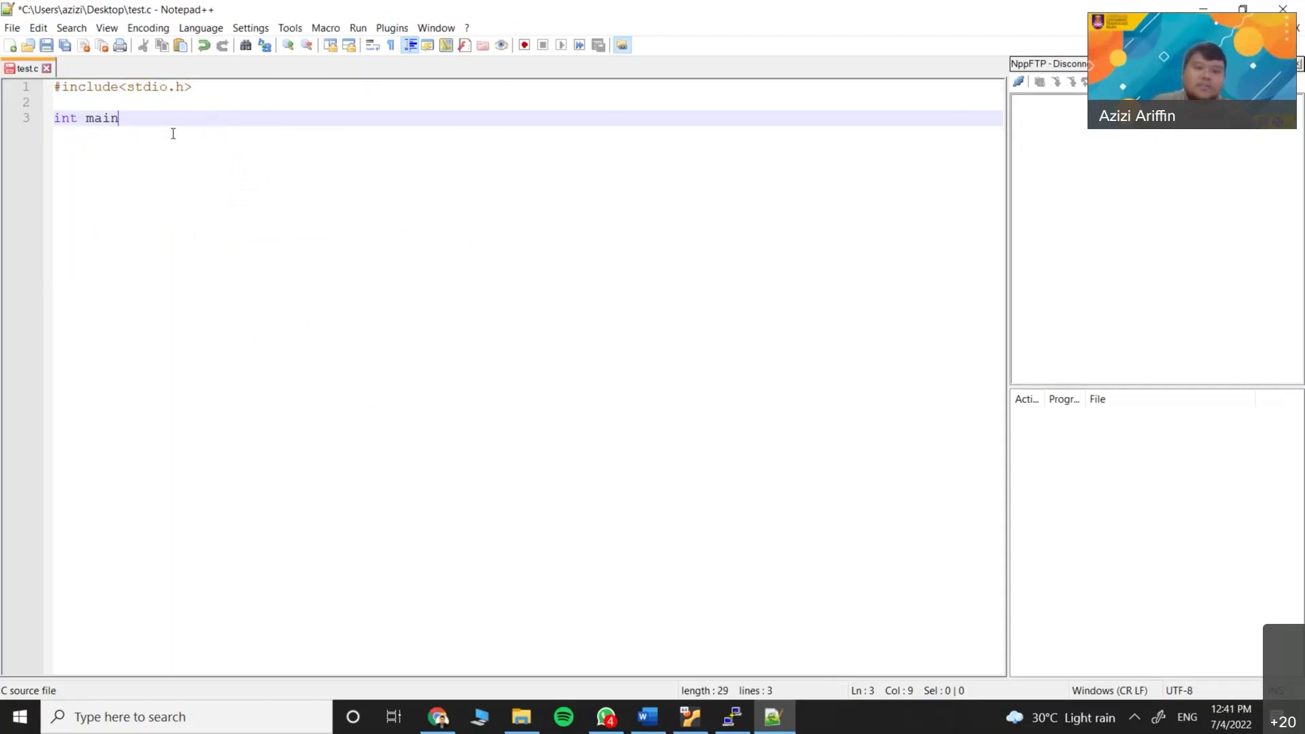
type("(){")
key("Return")
key("Return")
key("Return")
type("}")
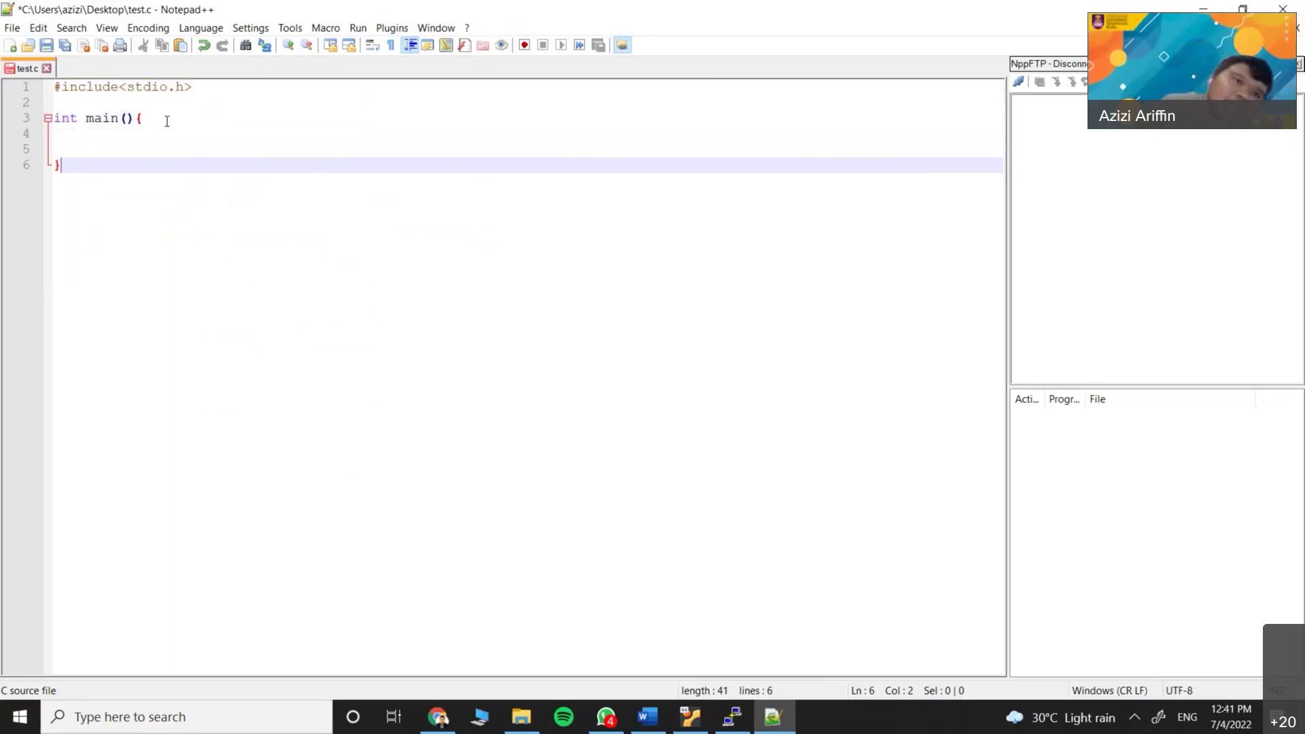
key("ctrl+b")
key("shift+Right")
left_click_drag(60, 163, 45, 161)
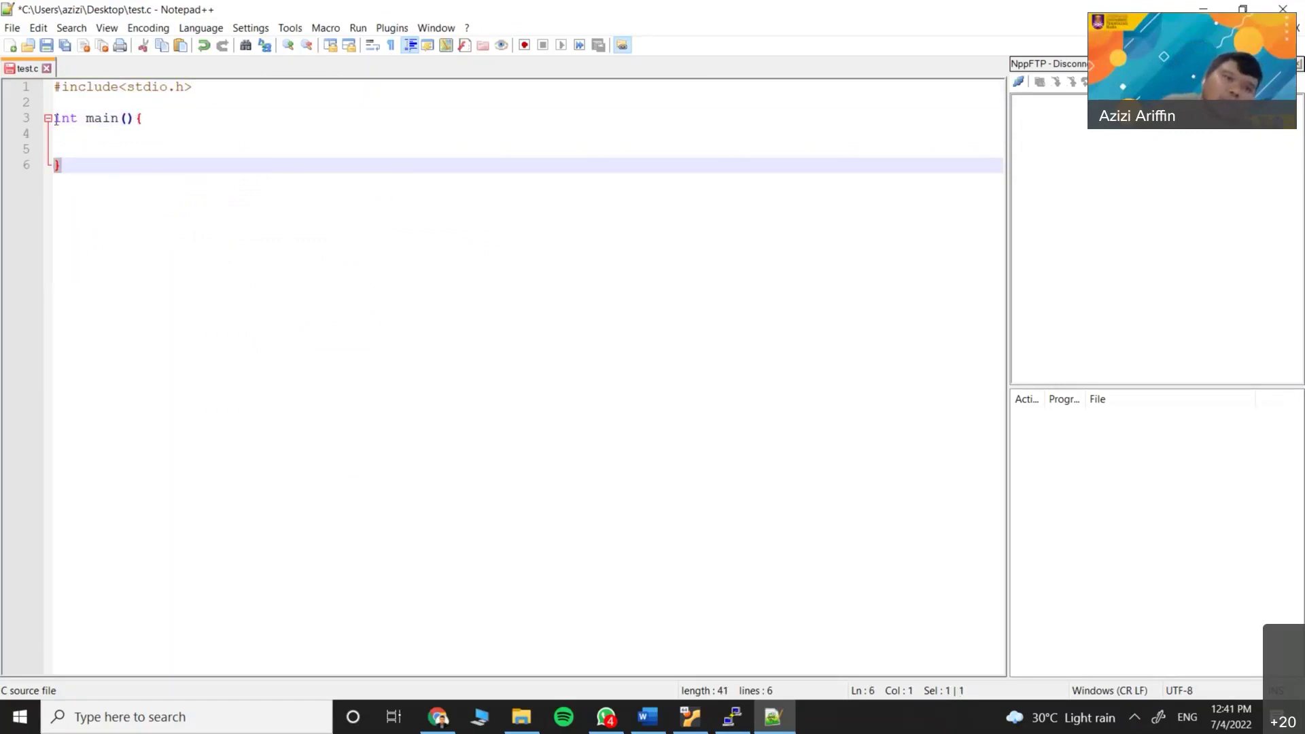
left_click(68, 174)
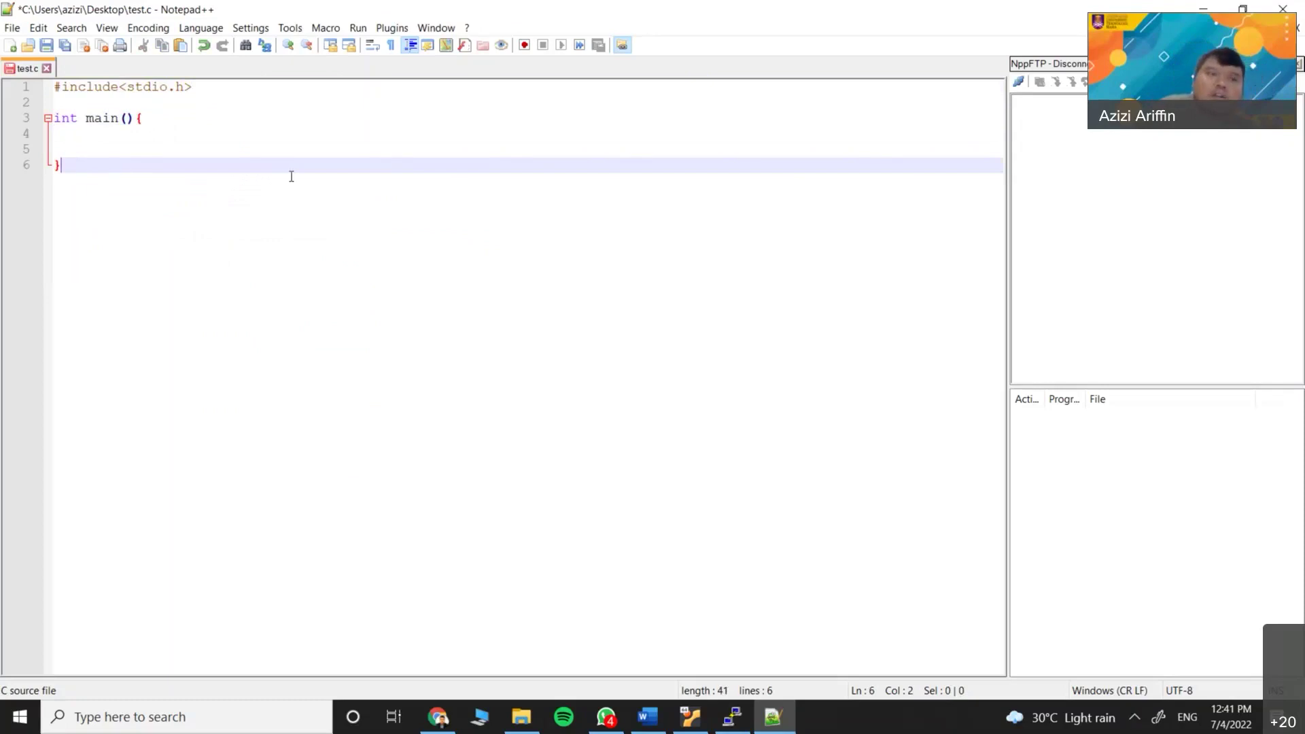
left_click(14, 30)
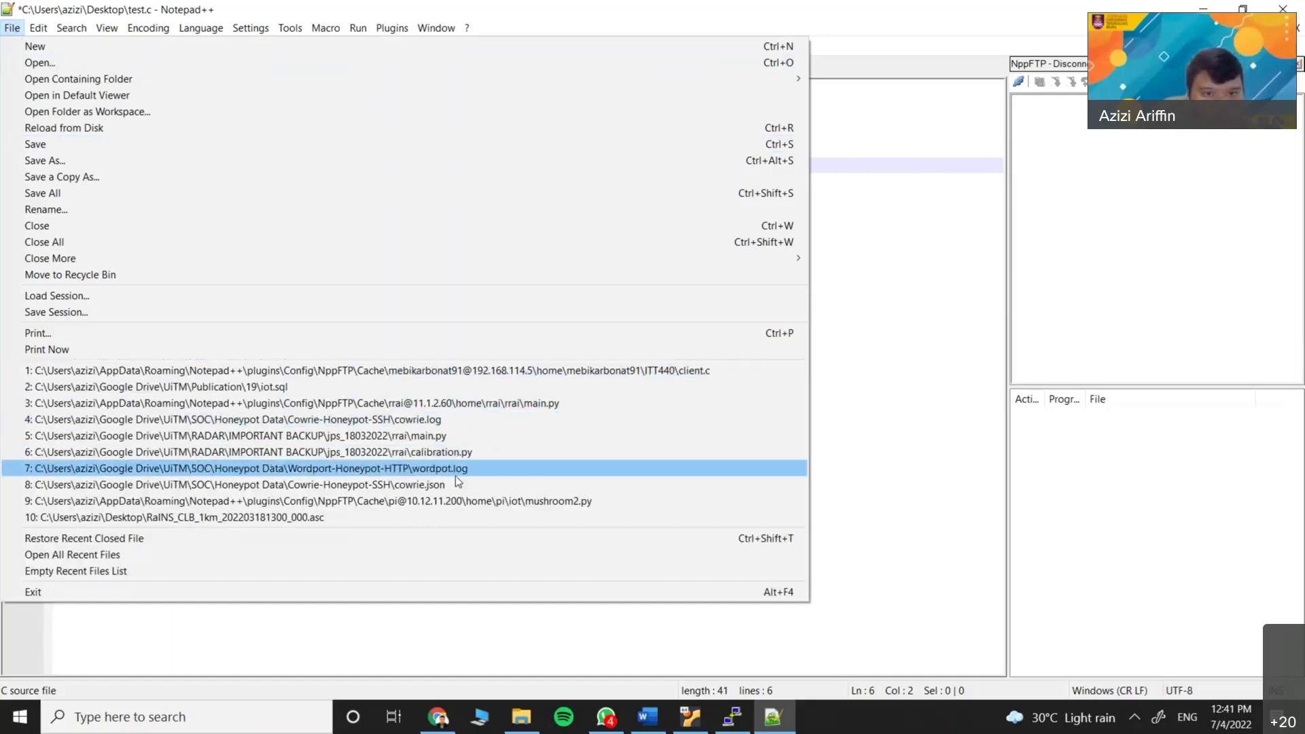
Reopen mushroom2.py from the recent files list and scroll through its code
left_click(438, 507)
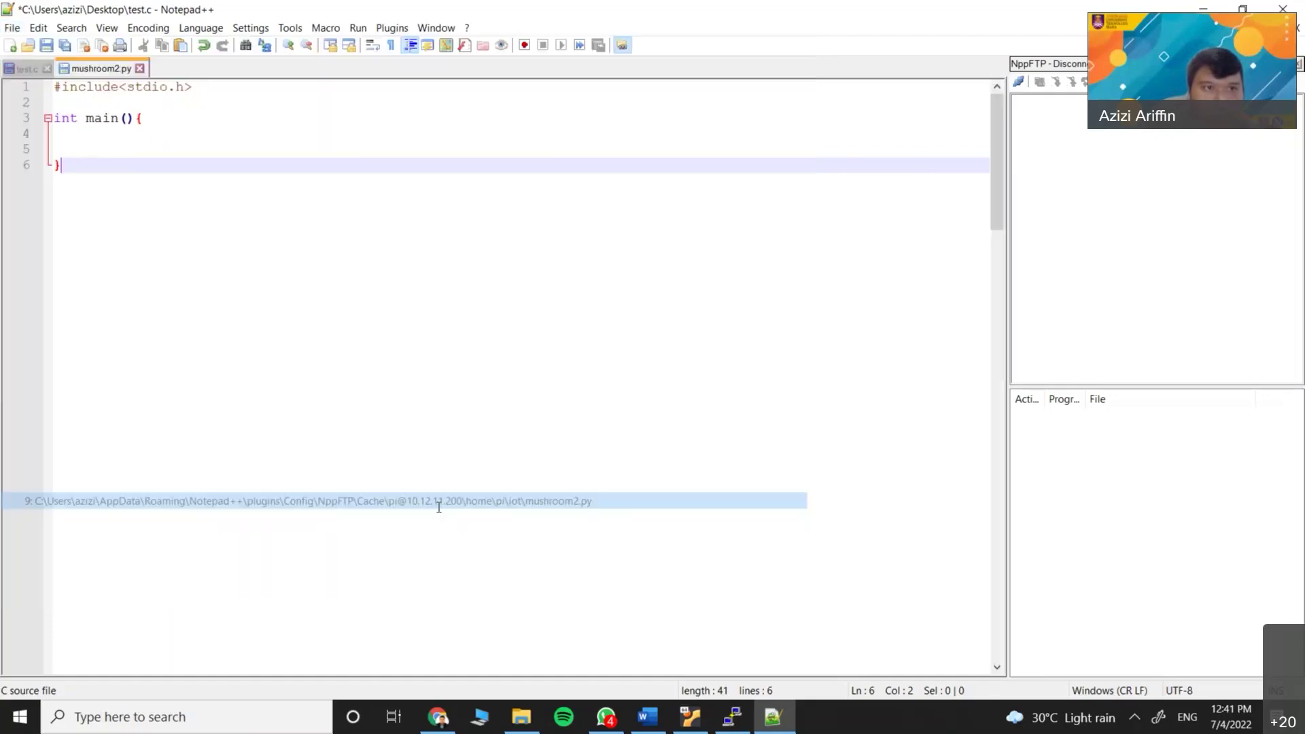
scroll(252, 408, "down", 11)
scroll(252, 408, "up", 3)
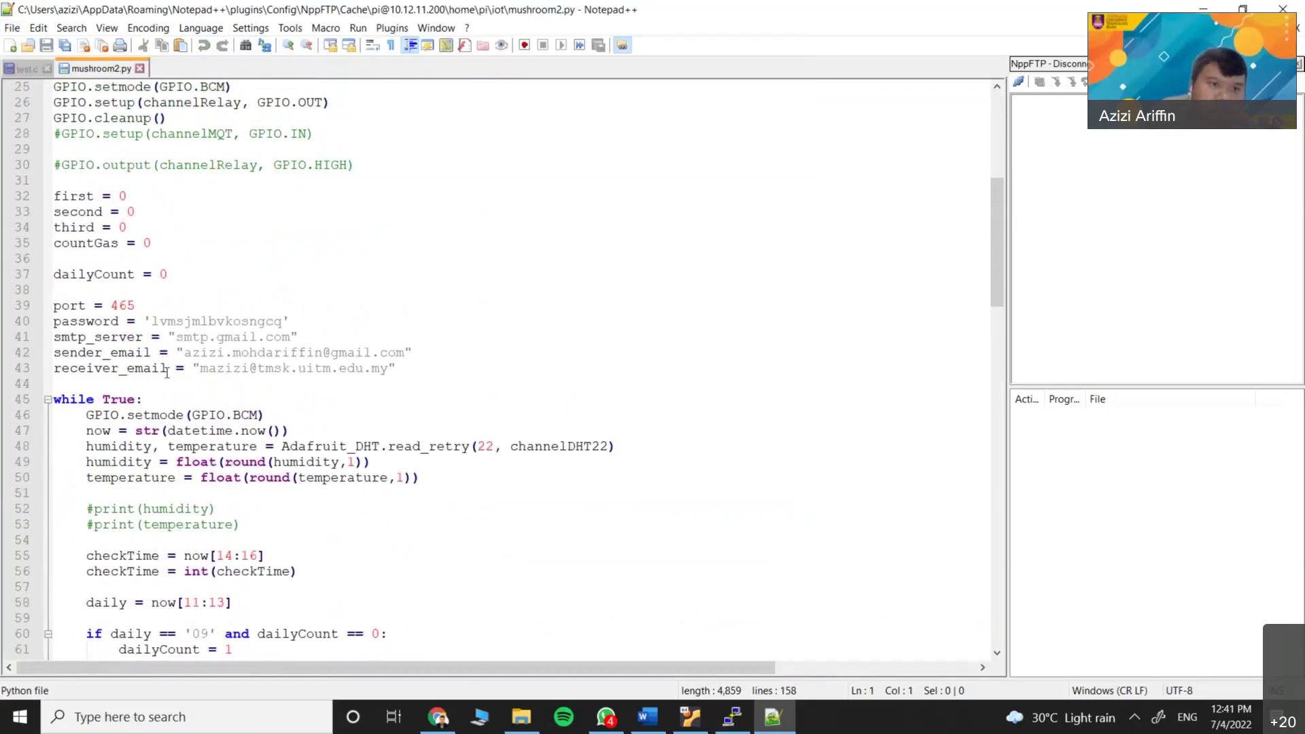
scroll(61, 224, "down", 5)
scroll(105, 182, "down", 6)
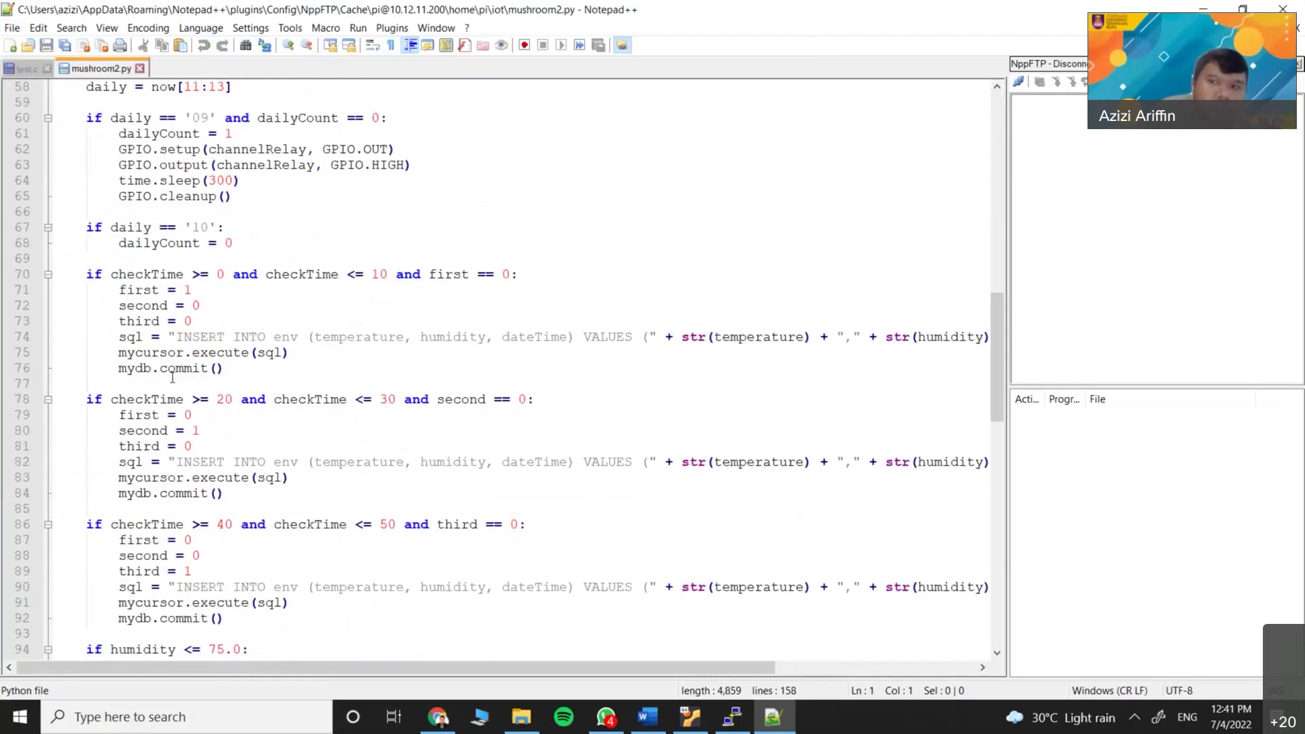
scroll(173, 378, "up", 11)
scroll(172, 378, "up", 6)
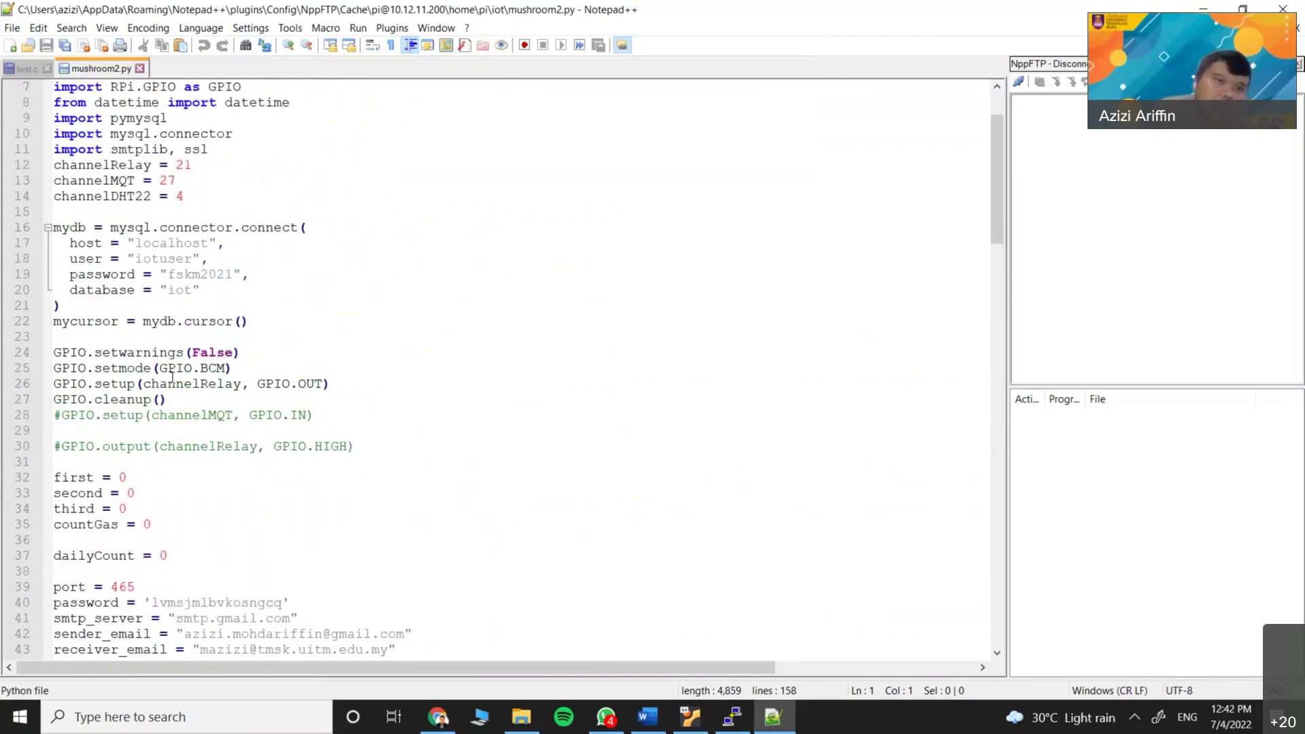
scroll(173, 378, "down", 9)
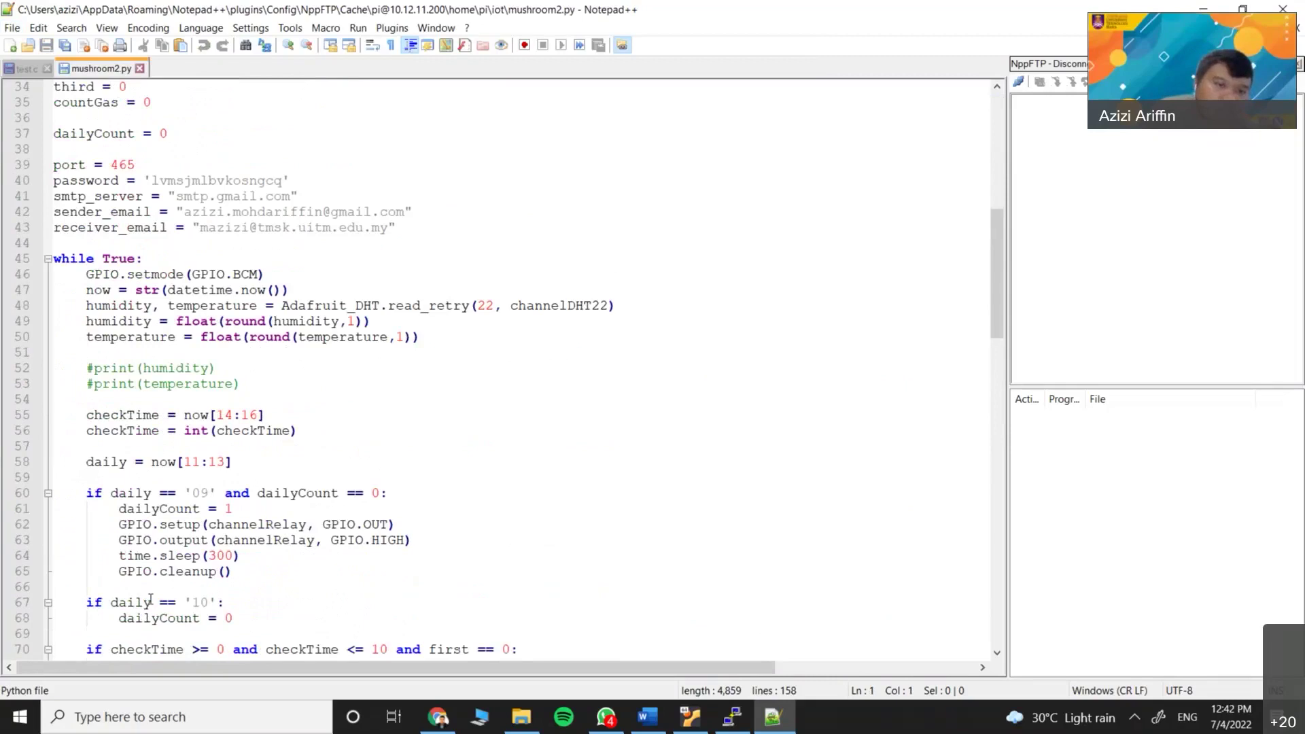
scroll(245, 292, "up", 11)
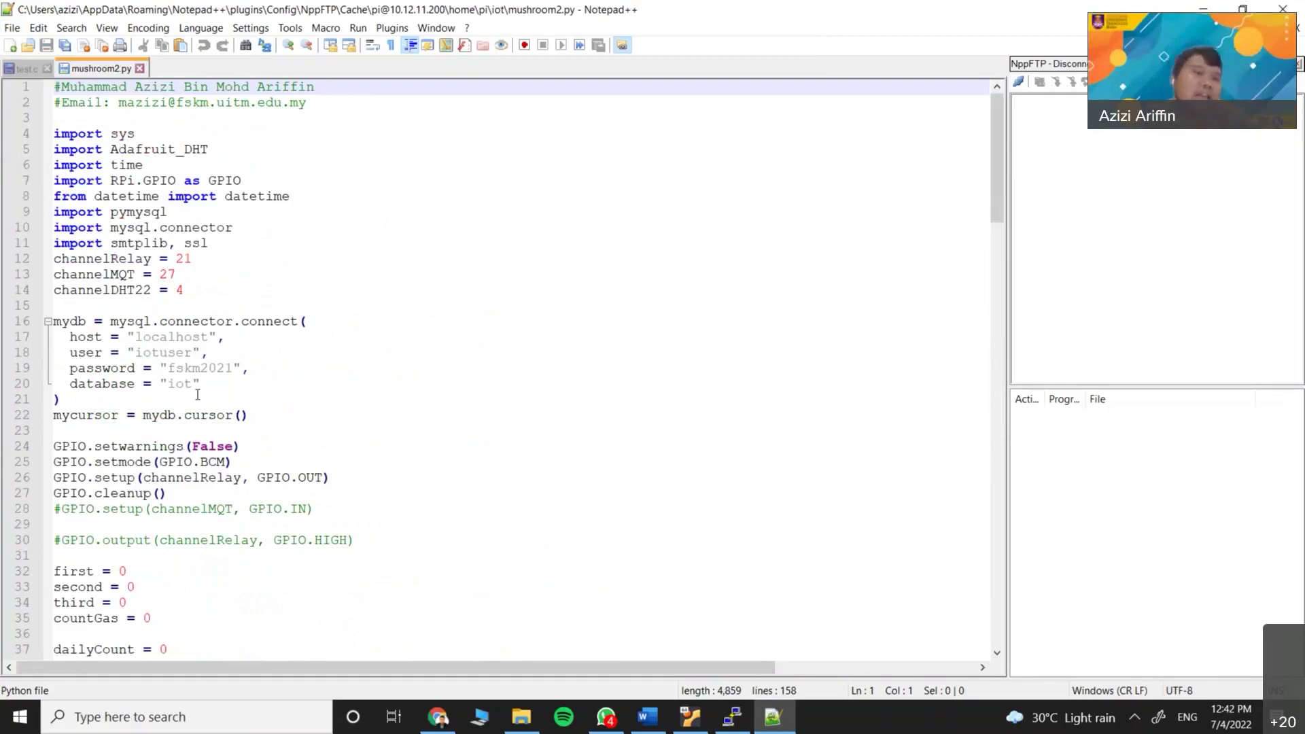
Close mushroom2.py and return to the start of line 4 in test.c
left_click(139, 68)
left_click(102, 131)
key("Home")
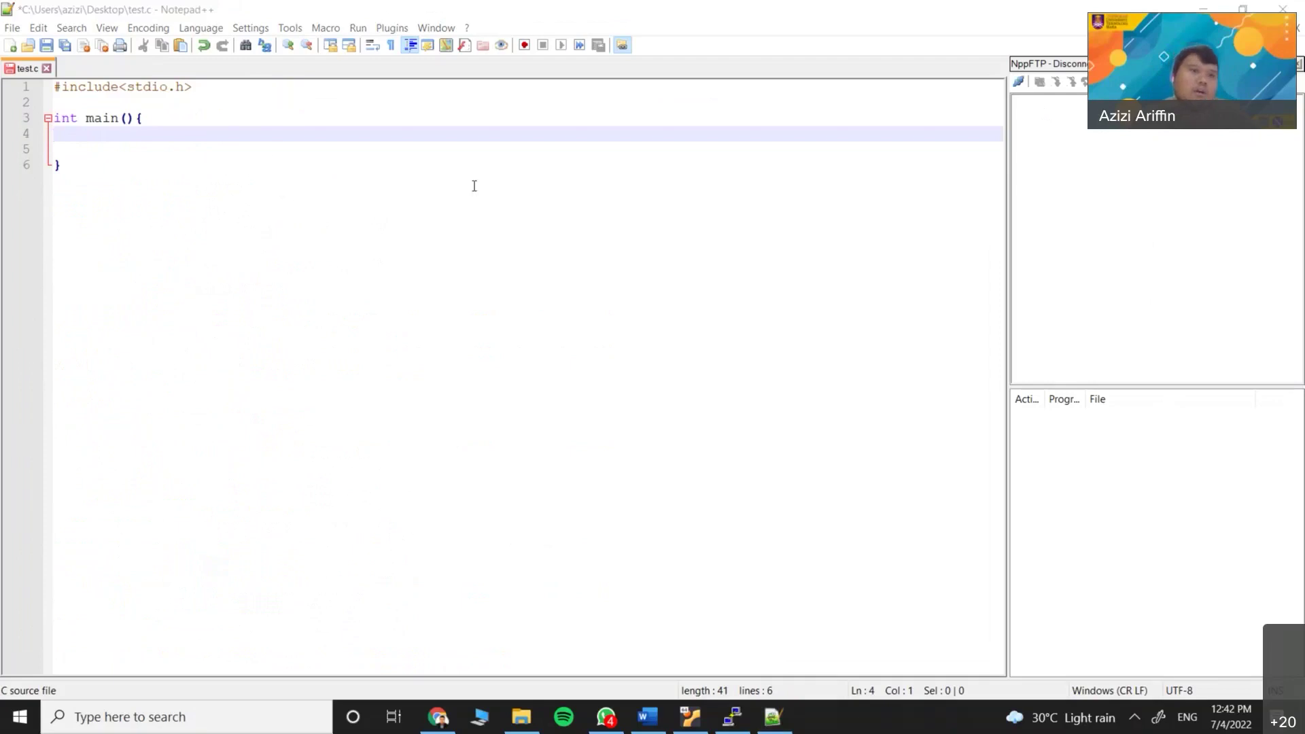
left_click(85, 144)
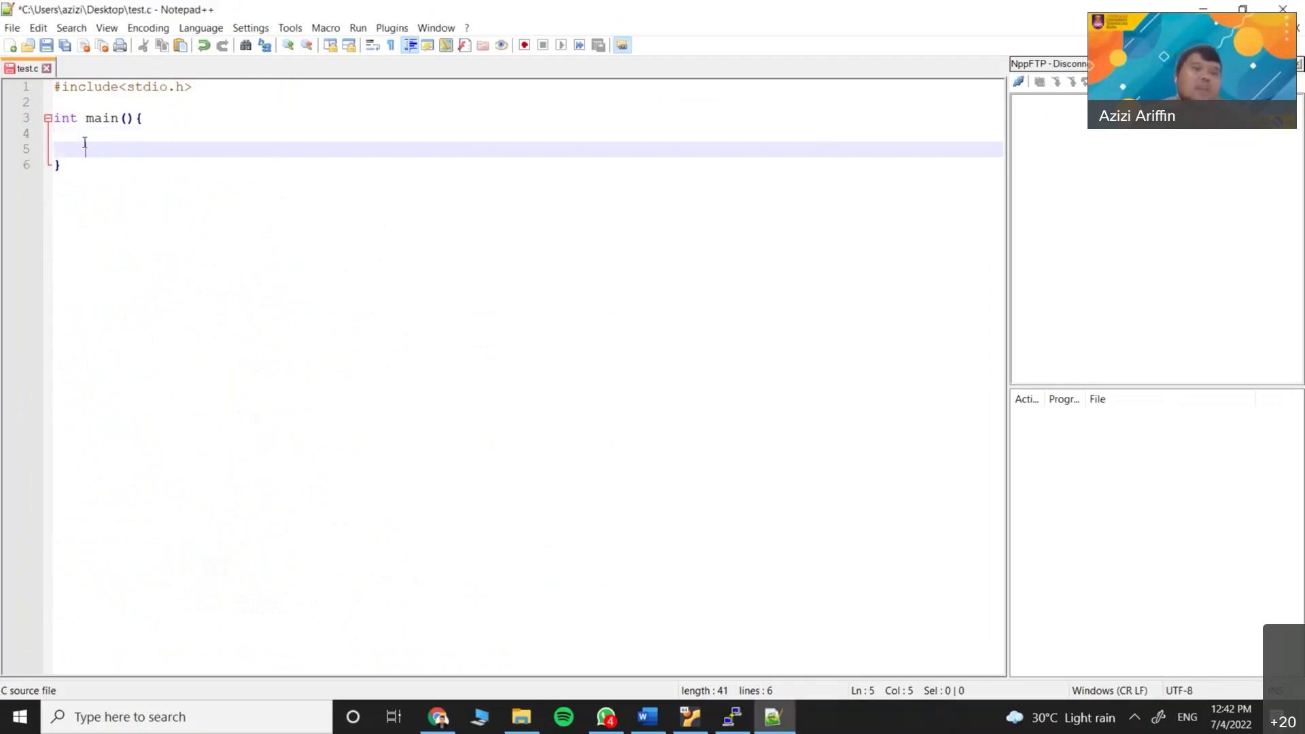
left_click(68, 140)
left_click(91, 143)
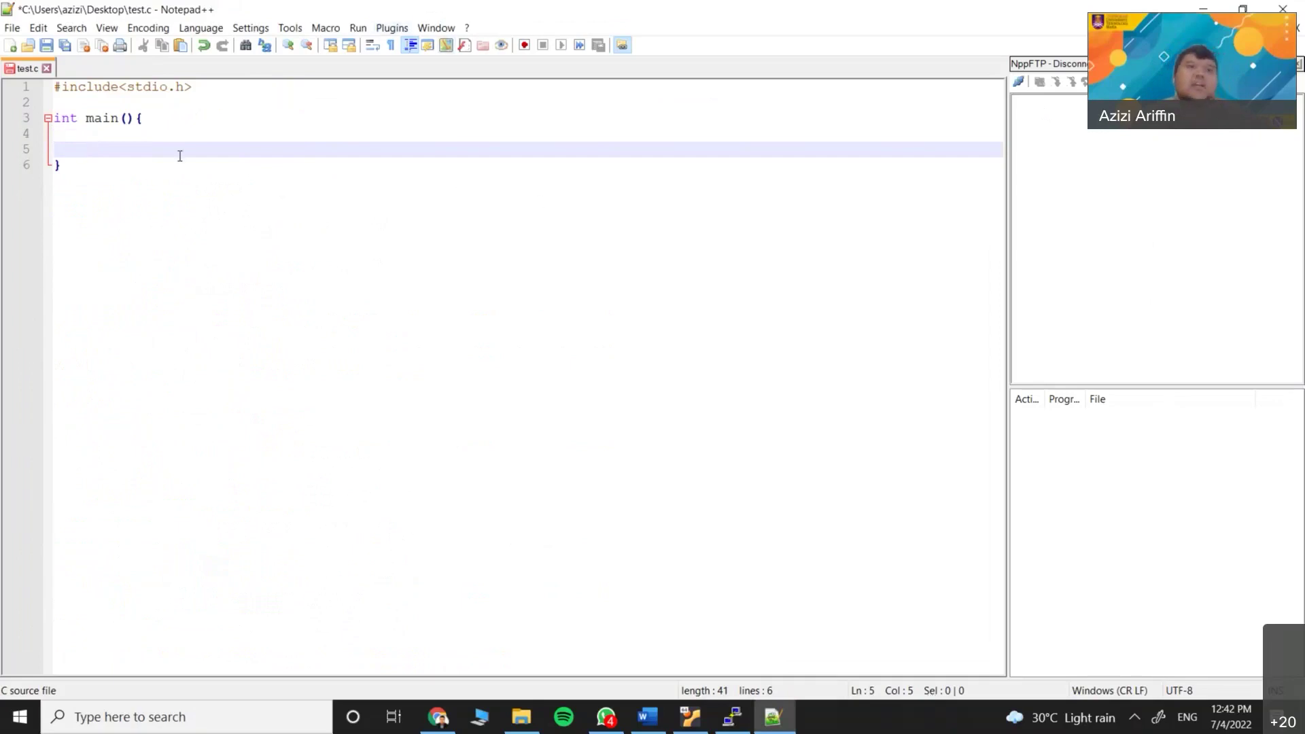
left_click(73, 137)
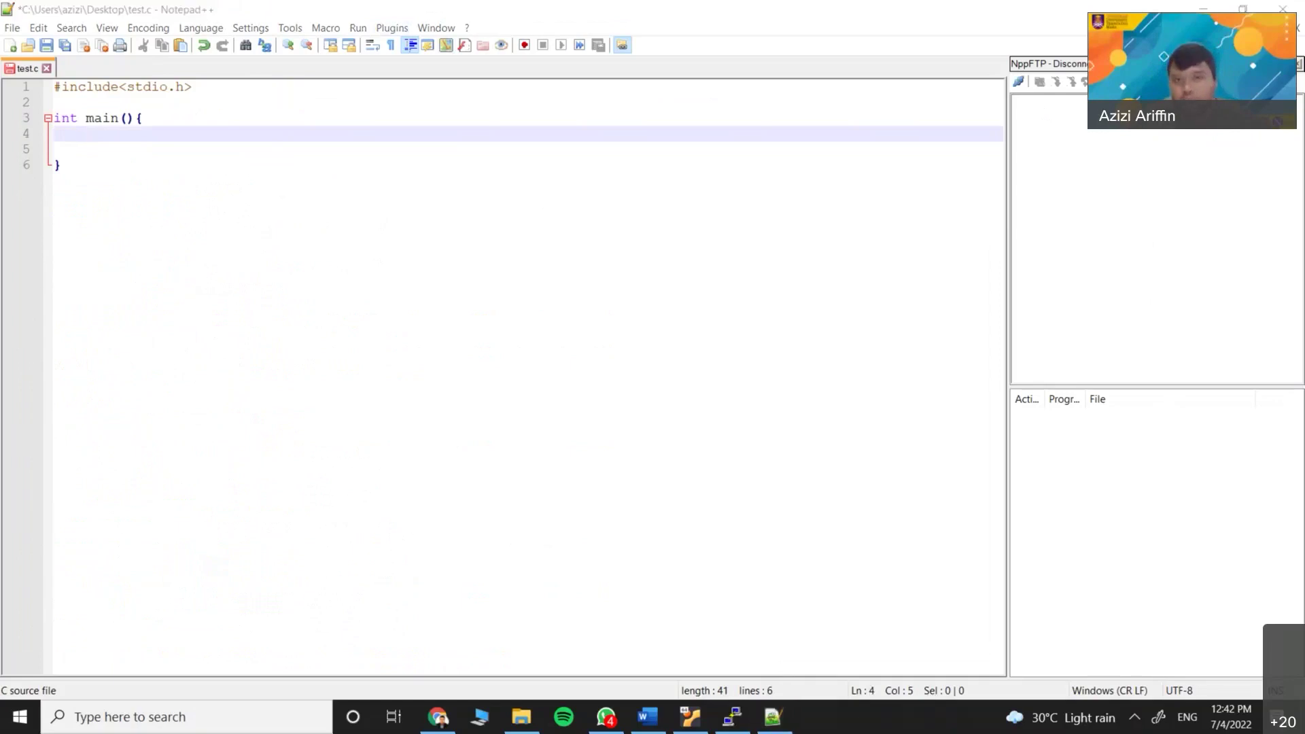
left_click(710, 722)
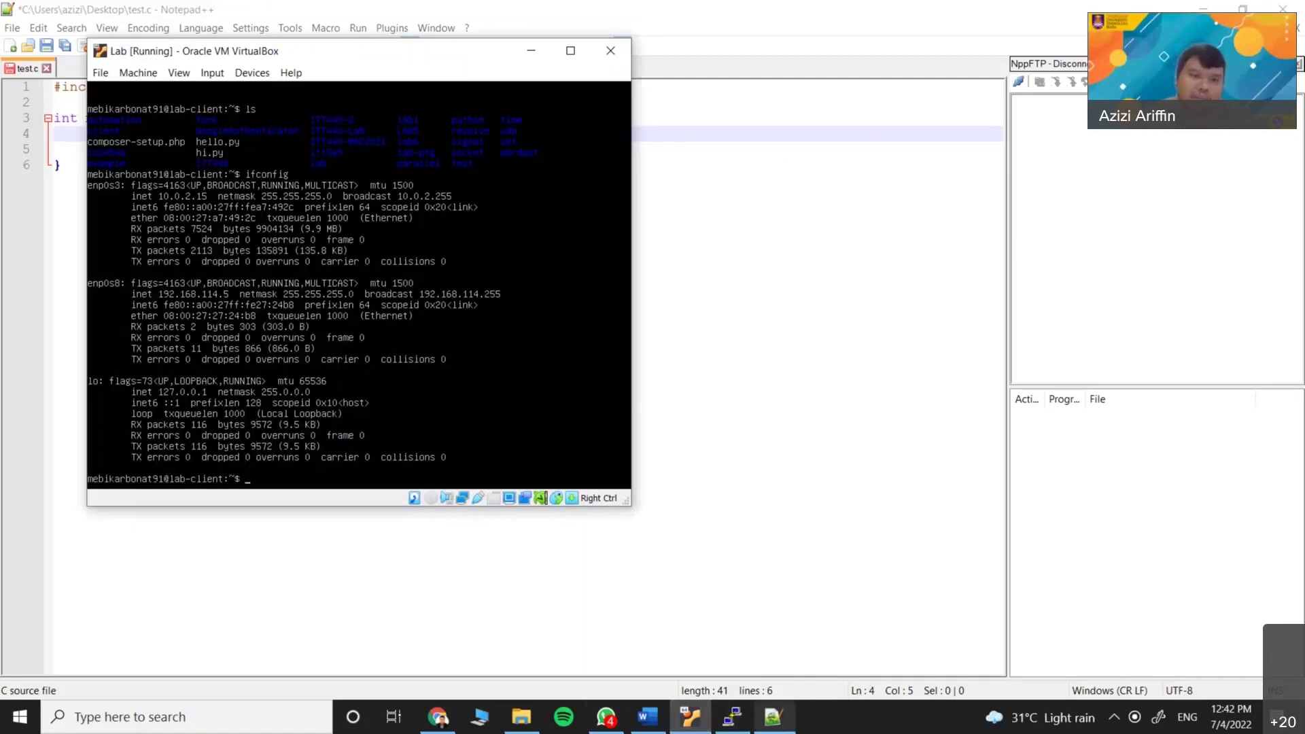
left_click(698, 726)
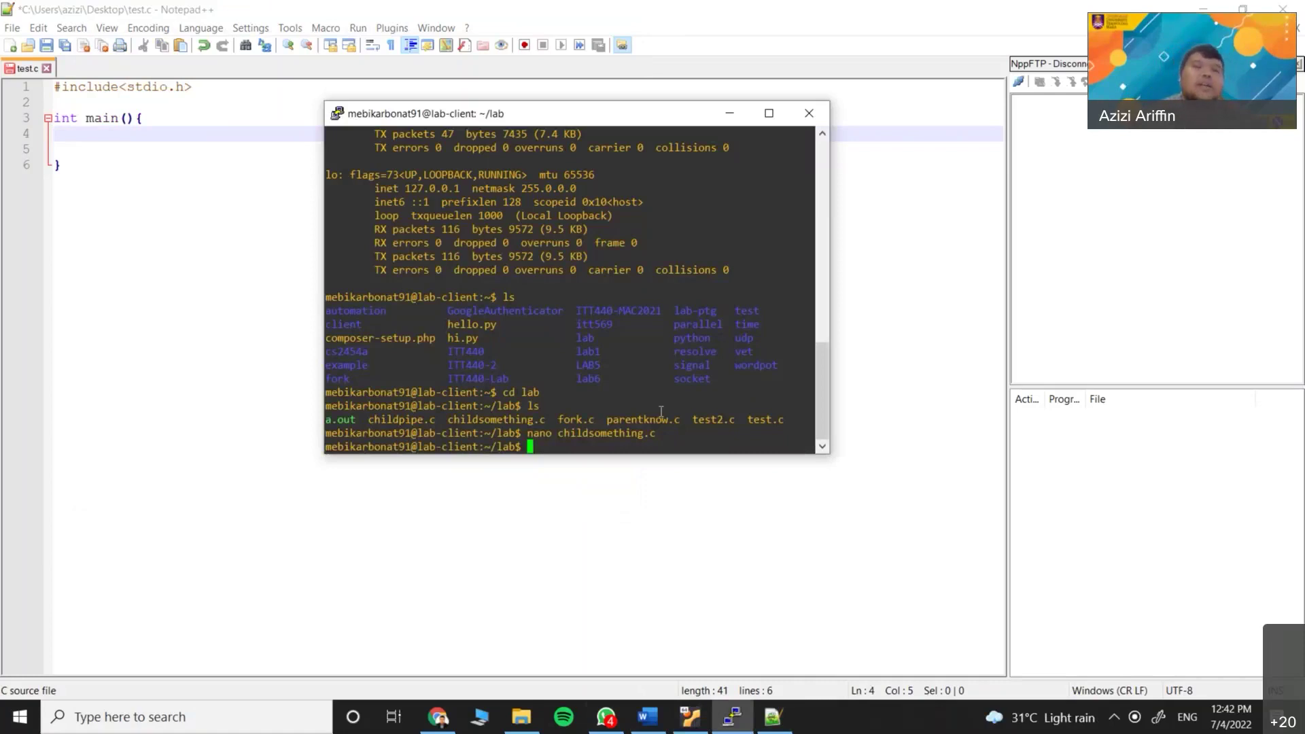
left_click(740, 121)
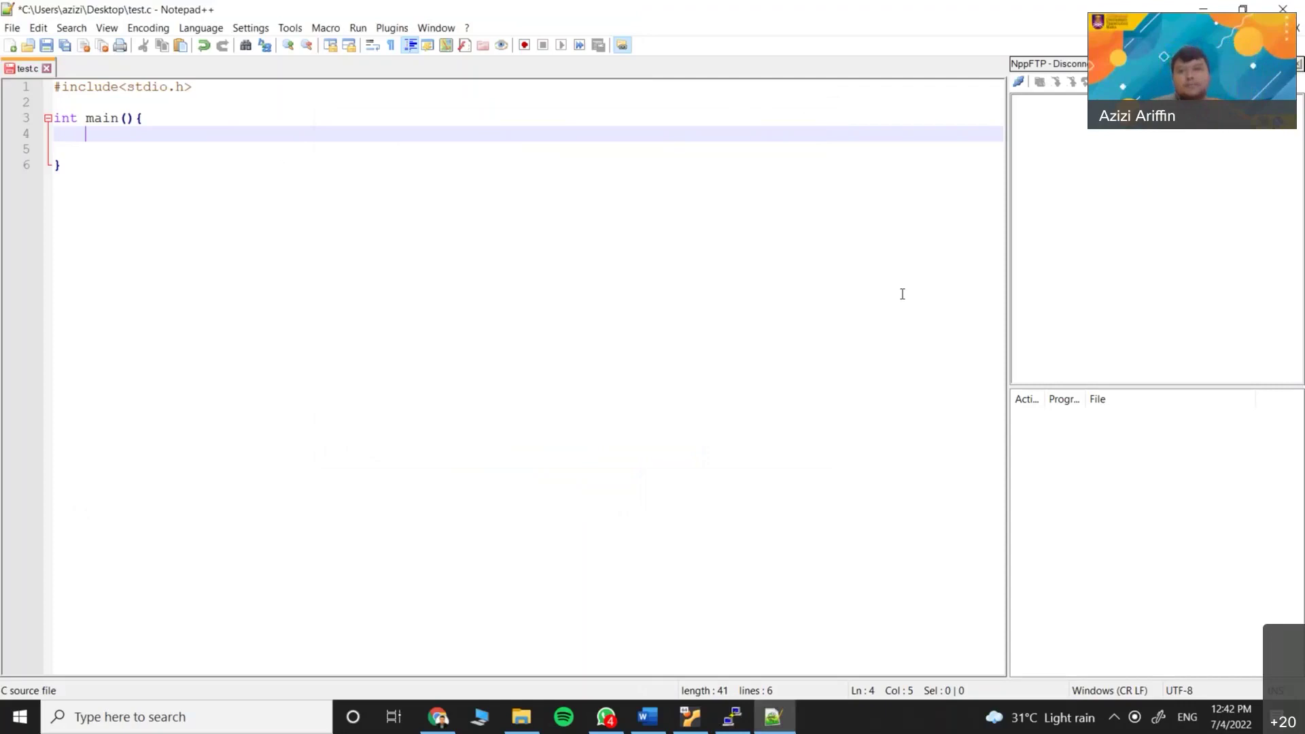
key("Down")
key("Down")
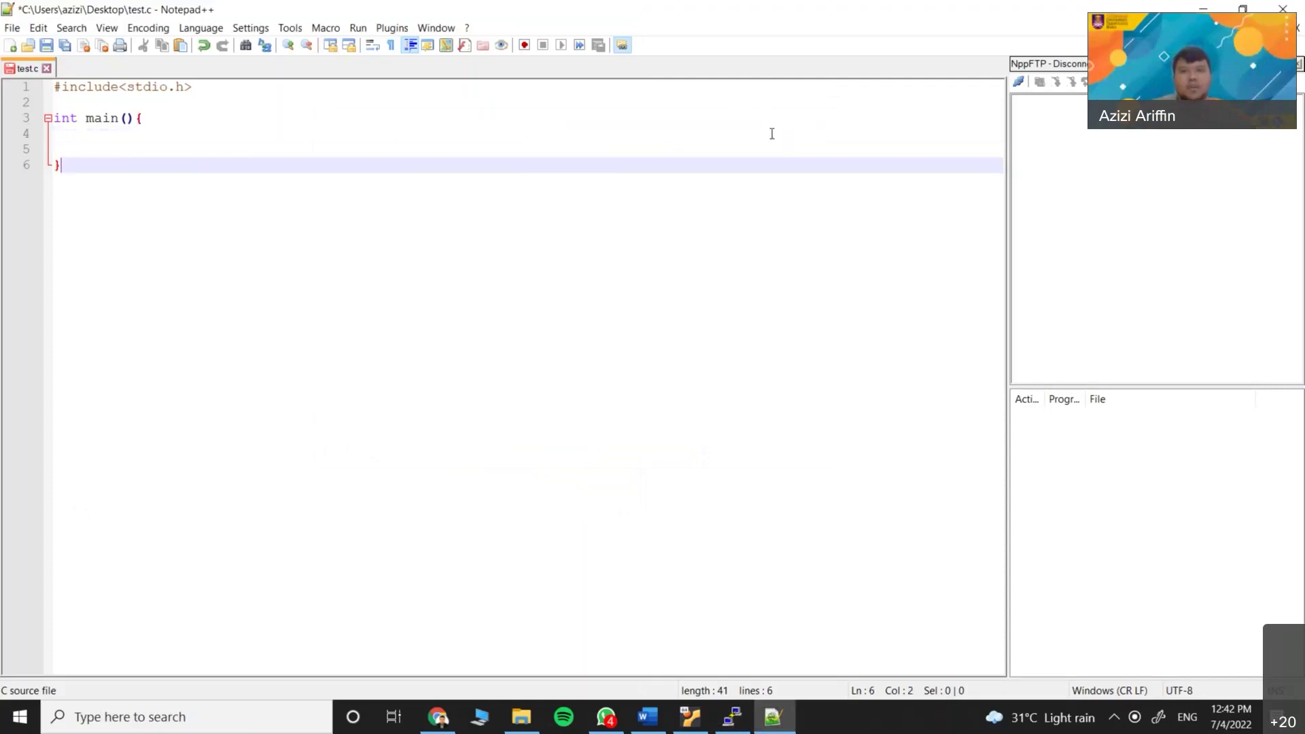
left_click(1242, 9)
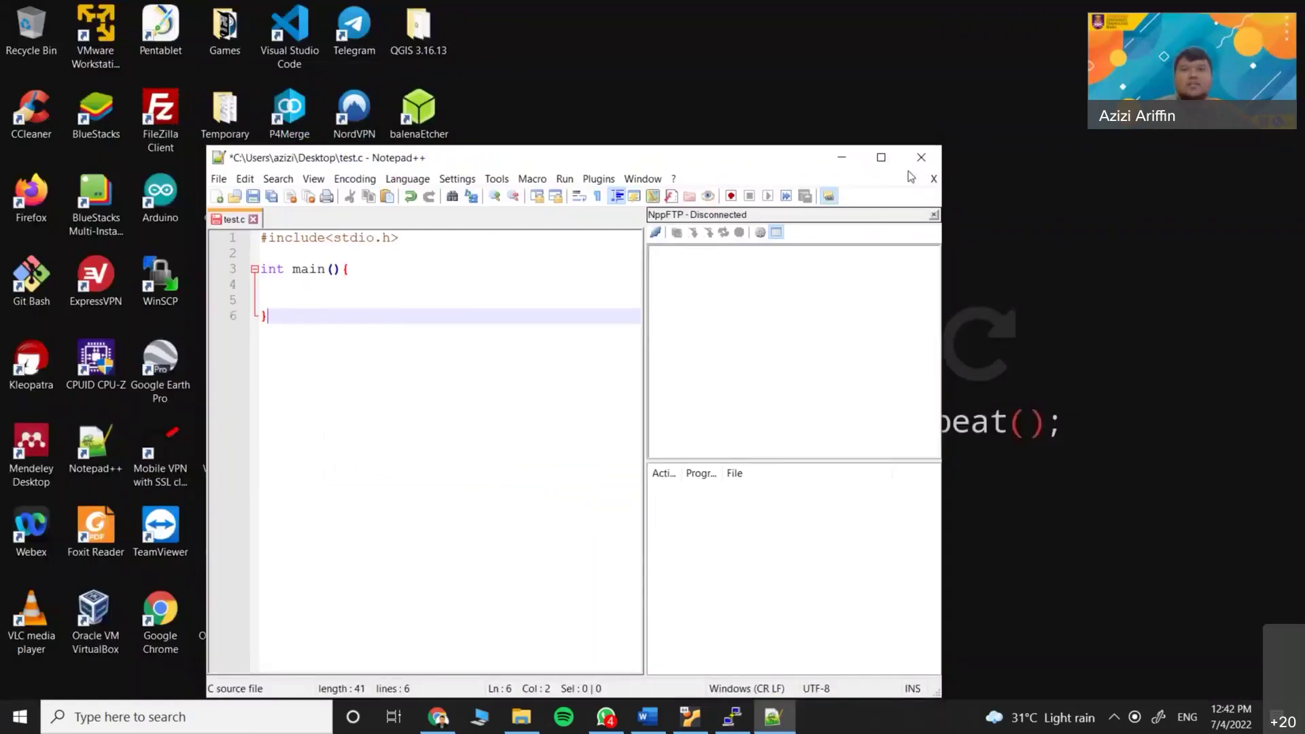
left_click(885, 158)
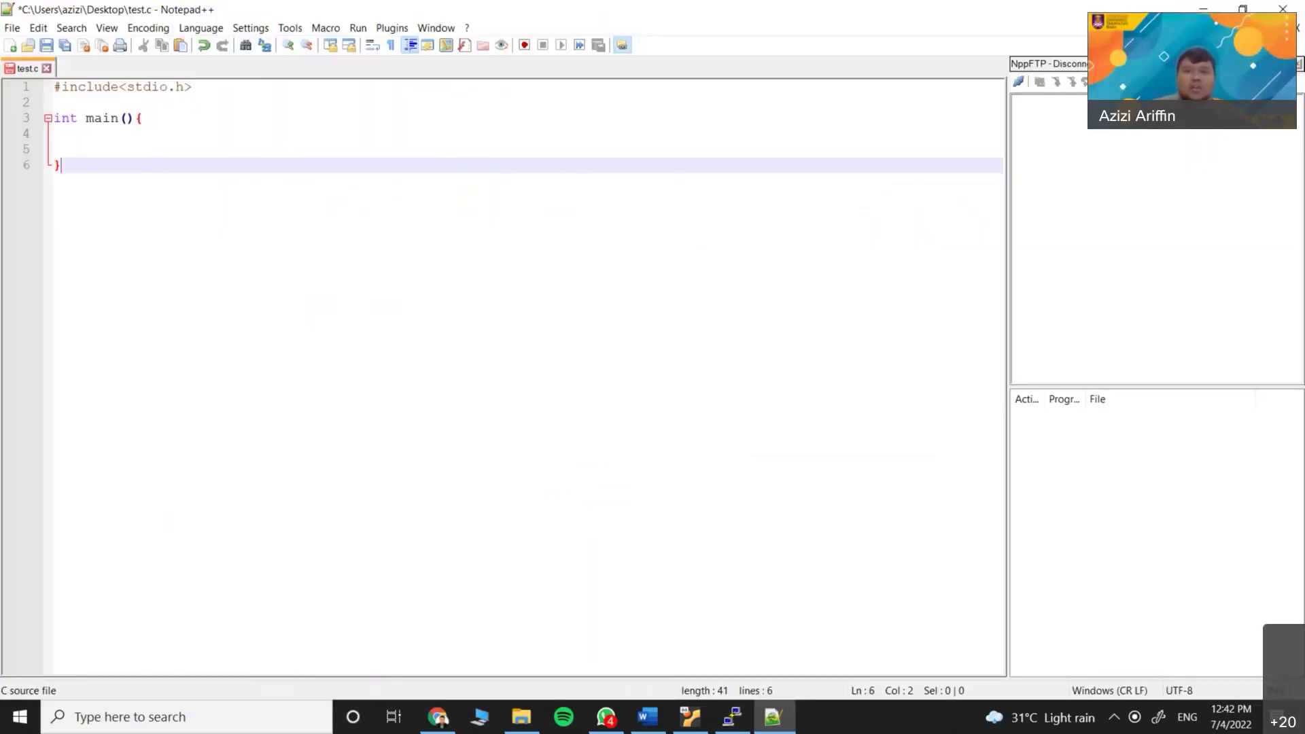
left_click(1243, 9)
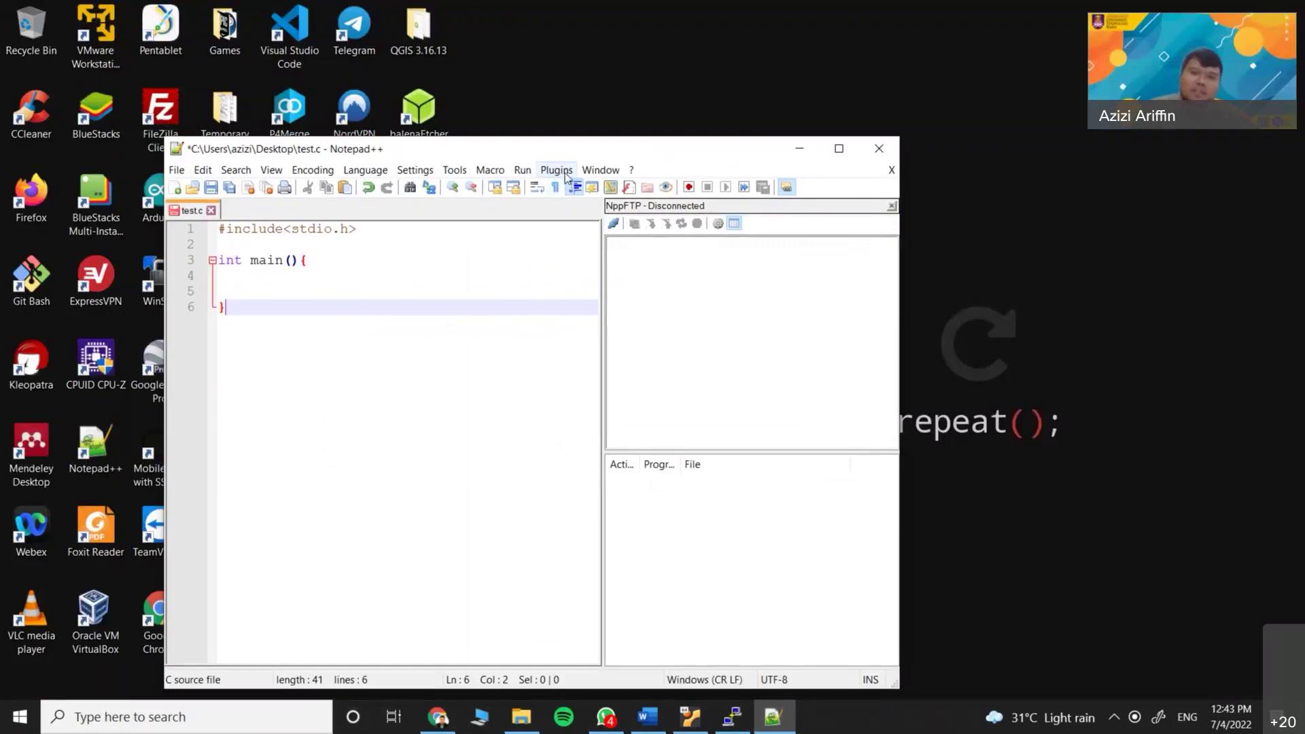
left_click(566, 172)
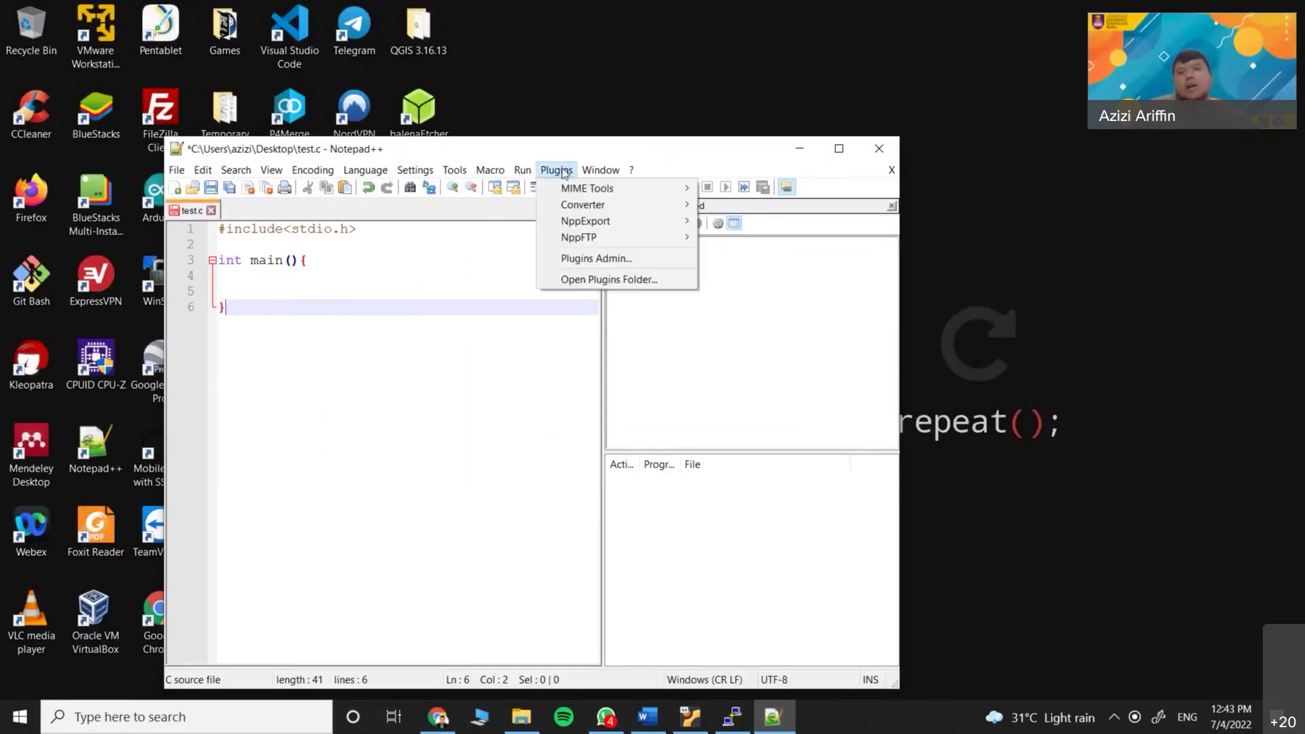
left_click(594, 259)
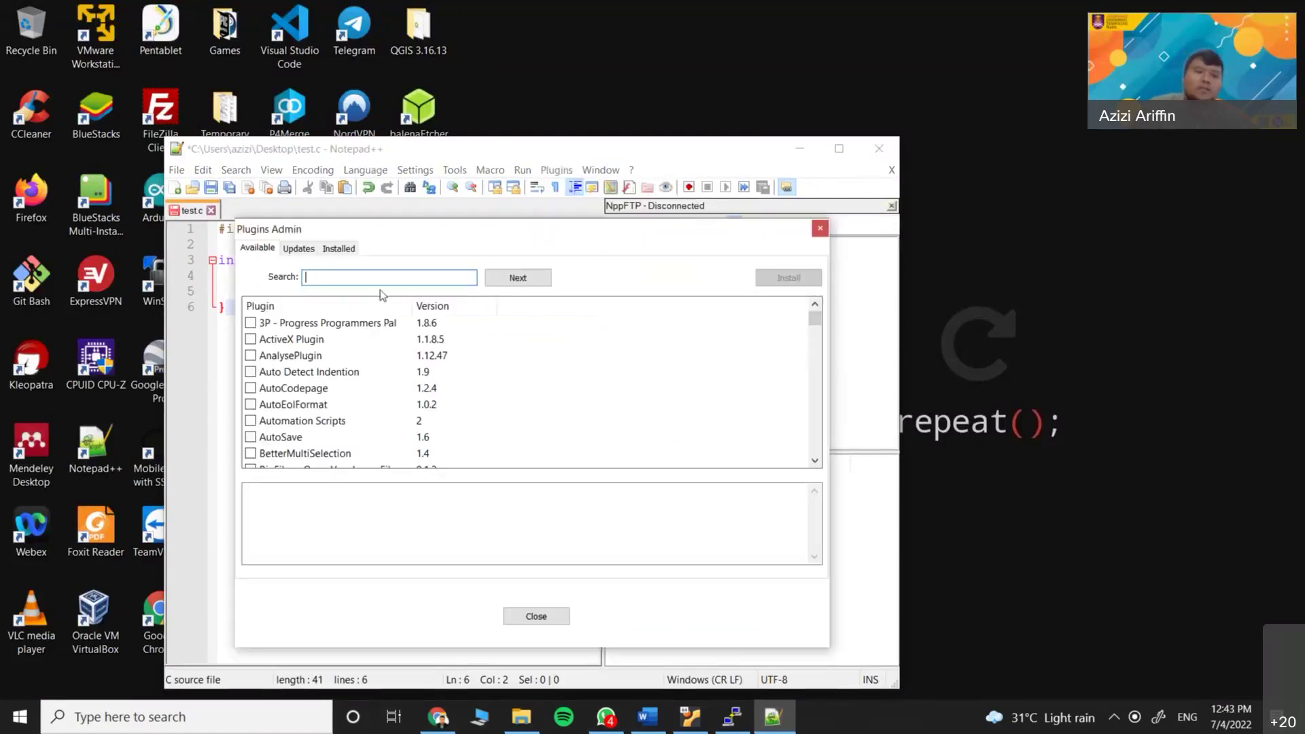
type("nppftp")
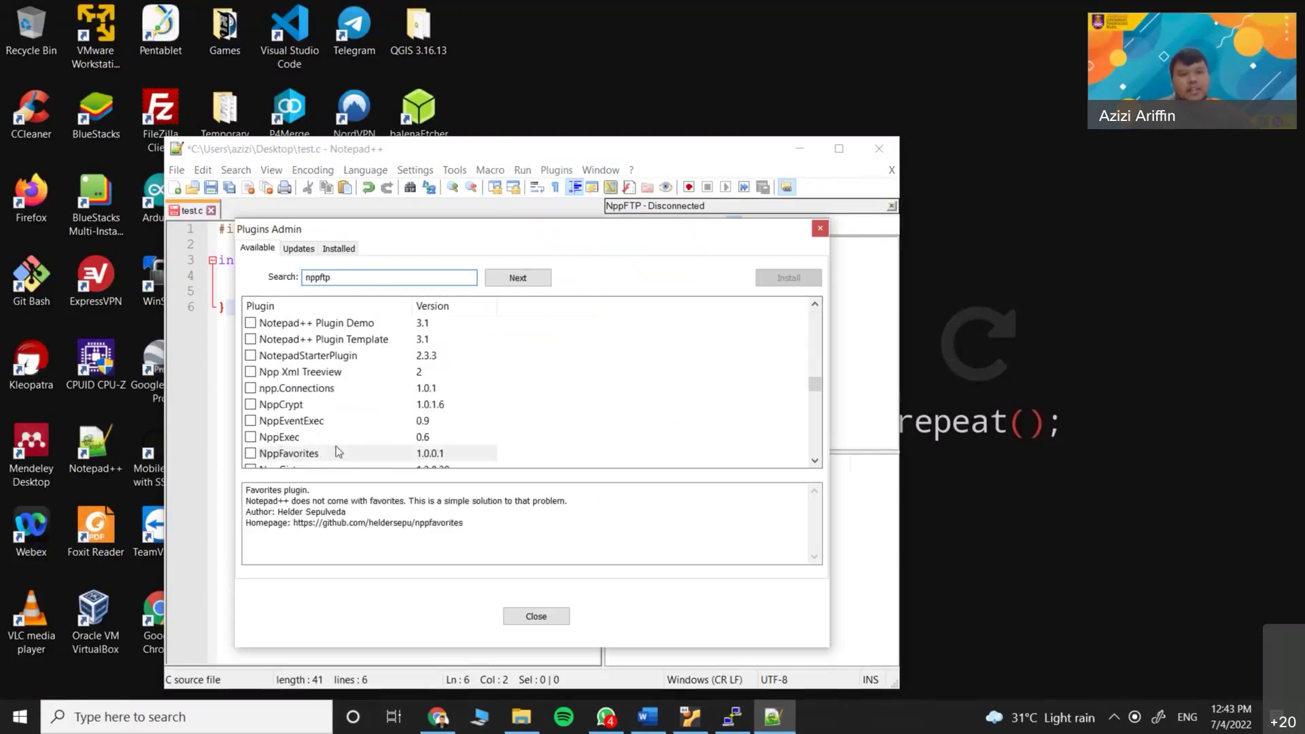
left_click(343, 248)
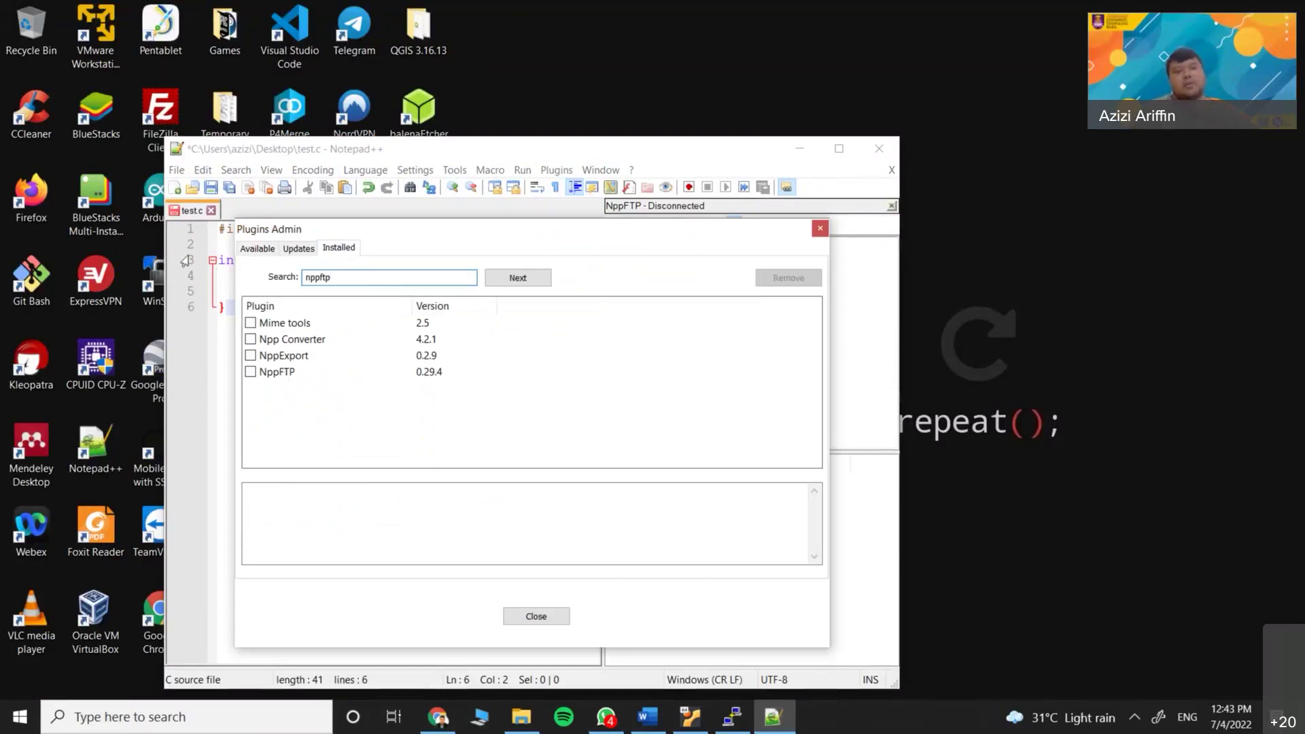
left_click(258, 248)
left_click(358, 439)
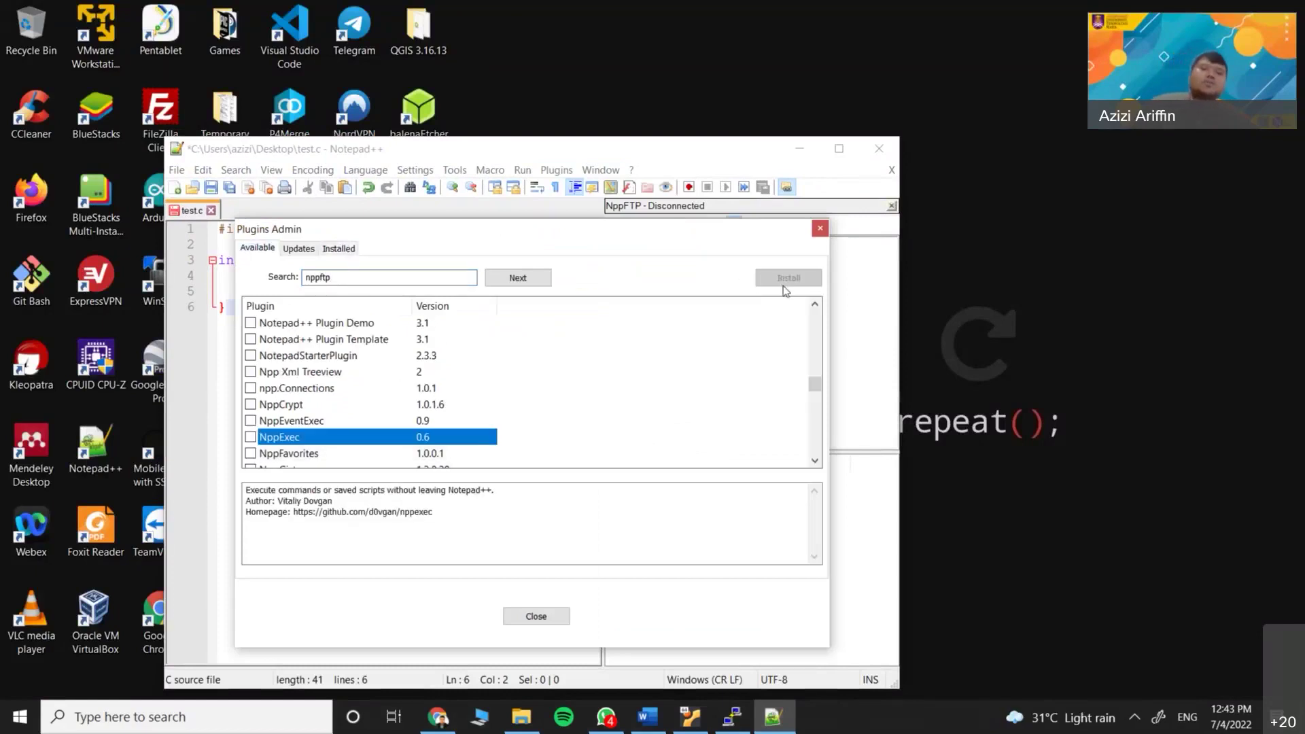
left_click(820, 229)
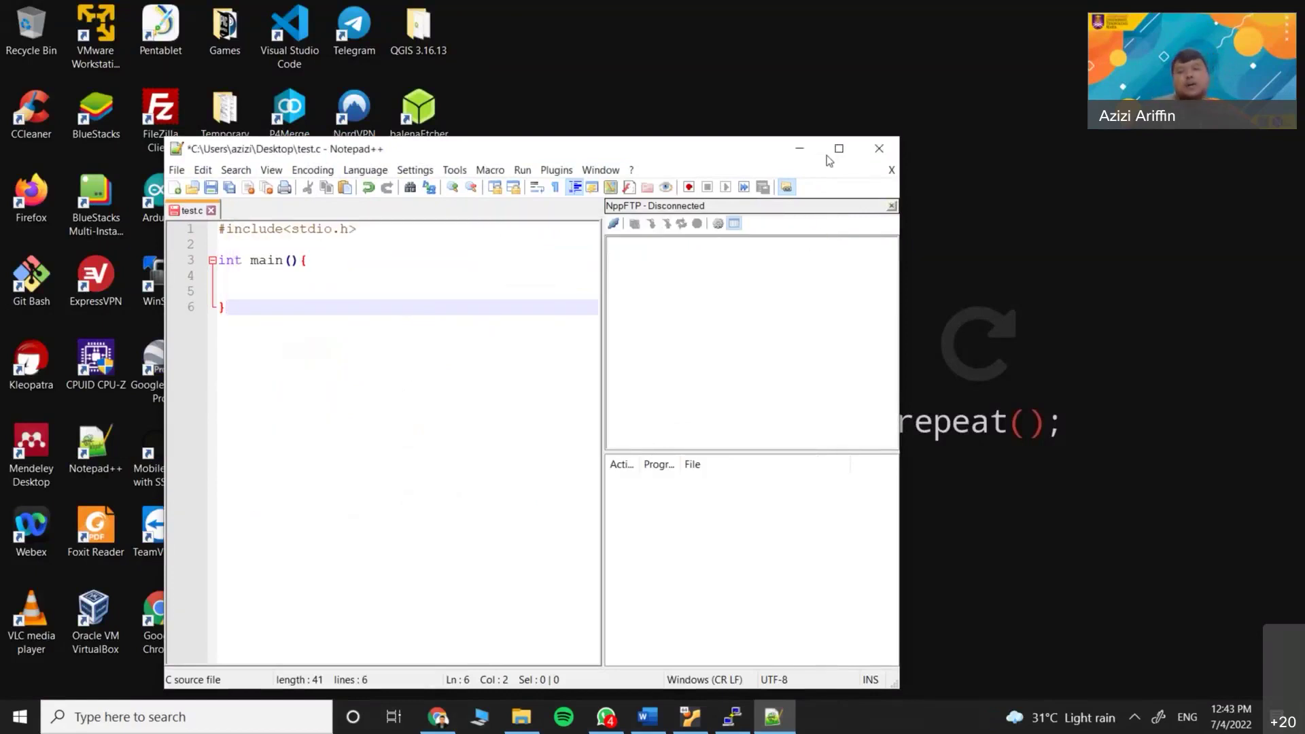
left_click(831, 154)
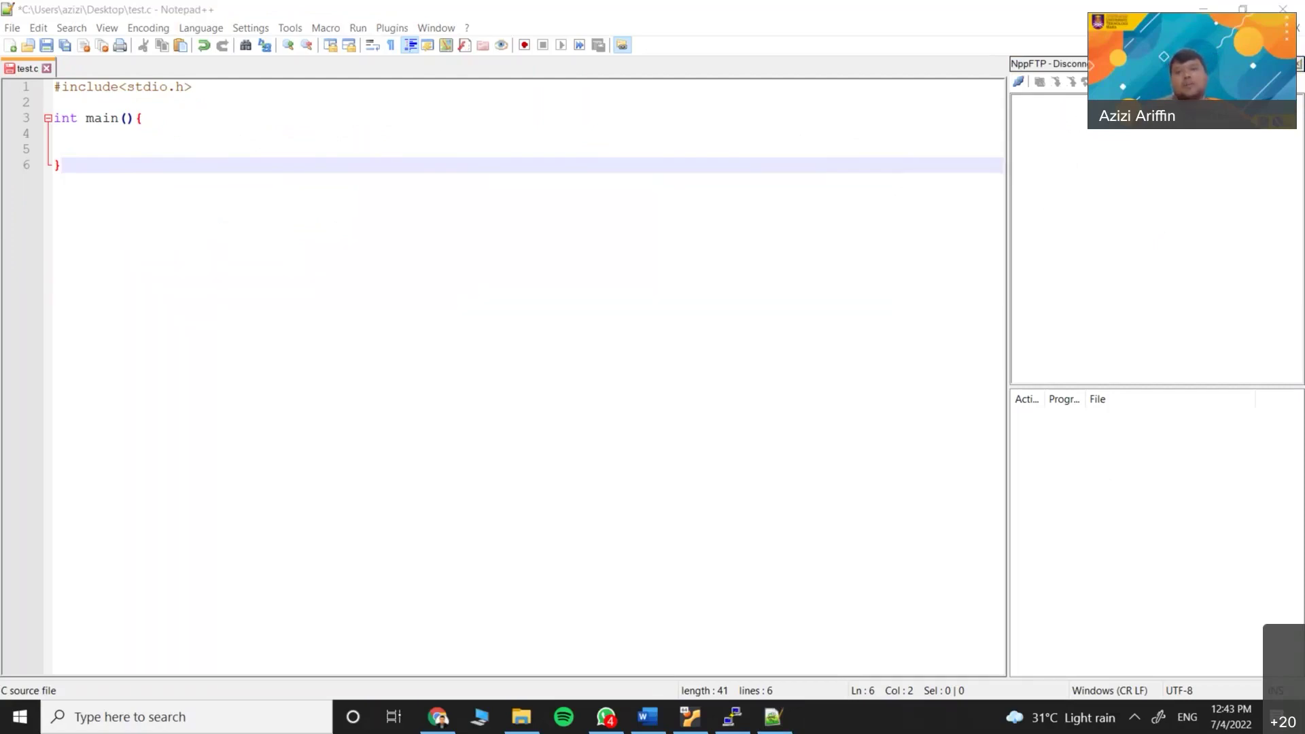
Open NppFTP's profile settings, backing out of adding a new profile
left_click(1142, 46)
left_click(1158, 125)
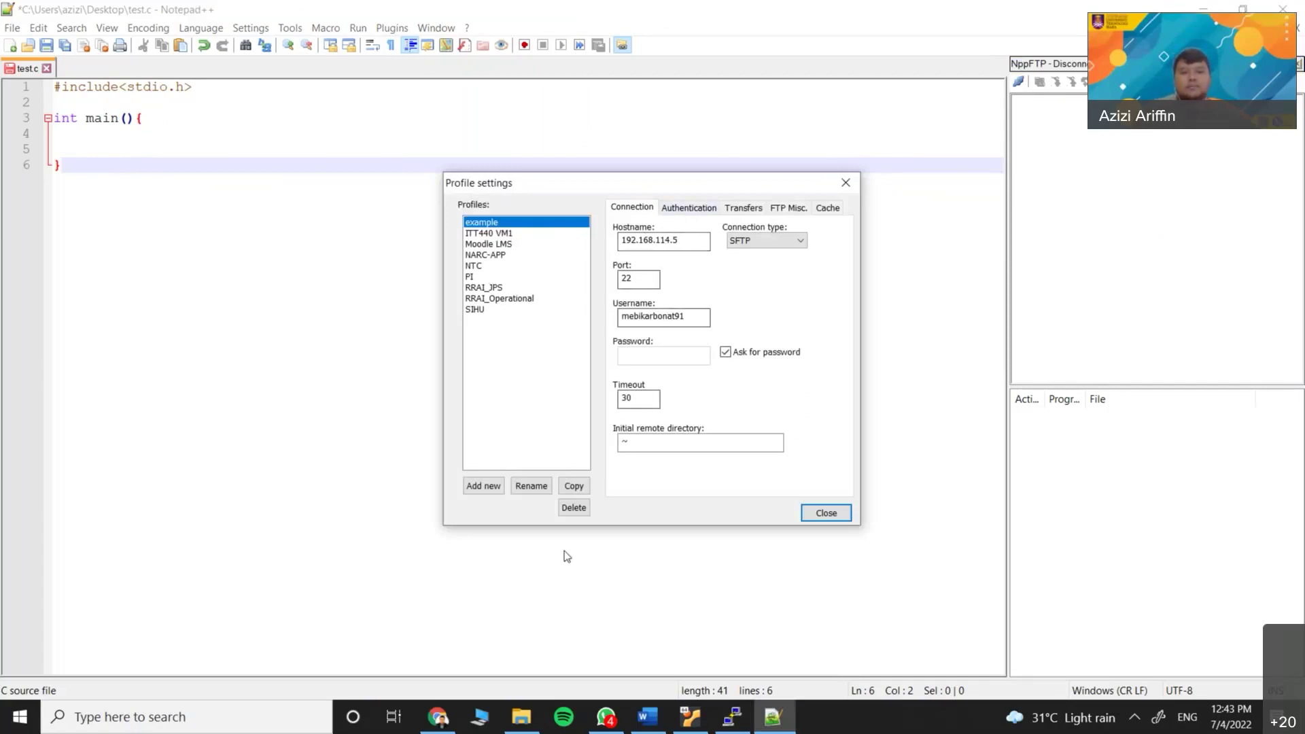
left_click(491, 487)
left_click(726, 305)
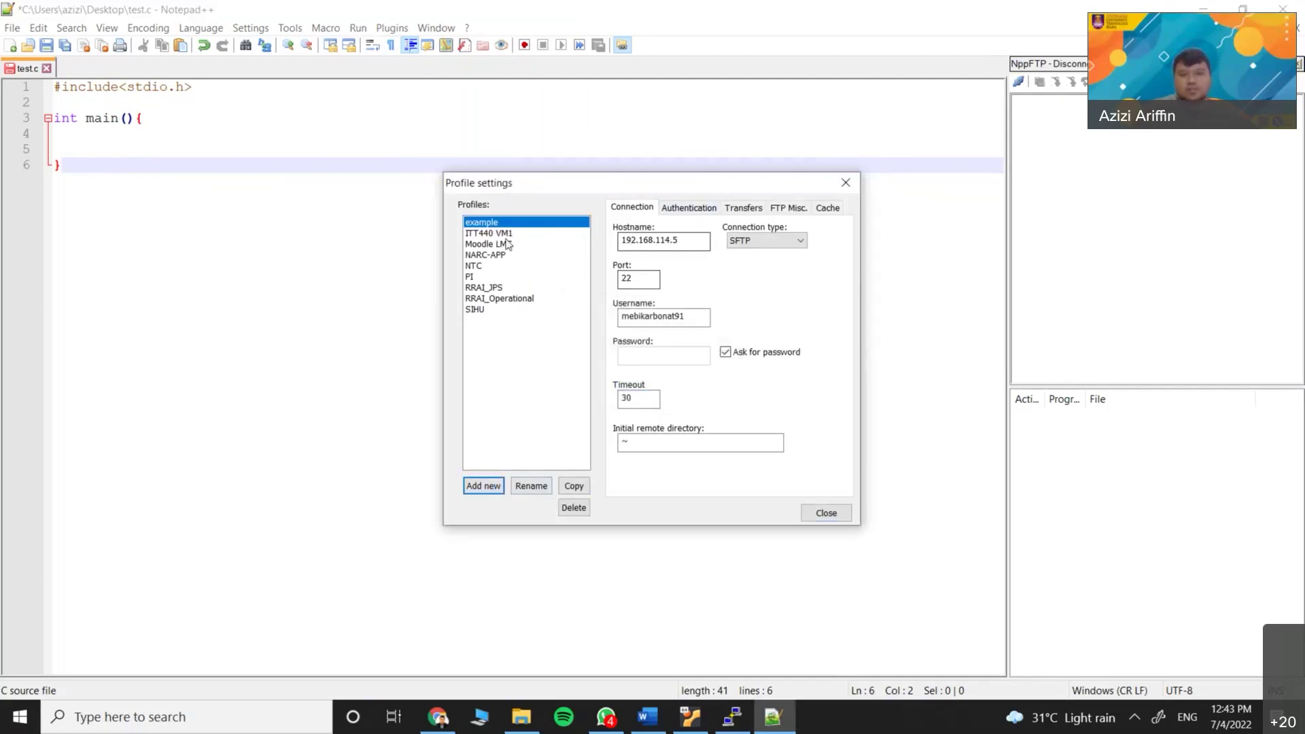
Copy the VM's IP 192.168.114.5 from PuTTY and paste it as the profile hostname
left_click(732, 718)
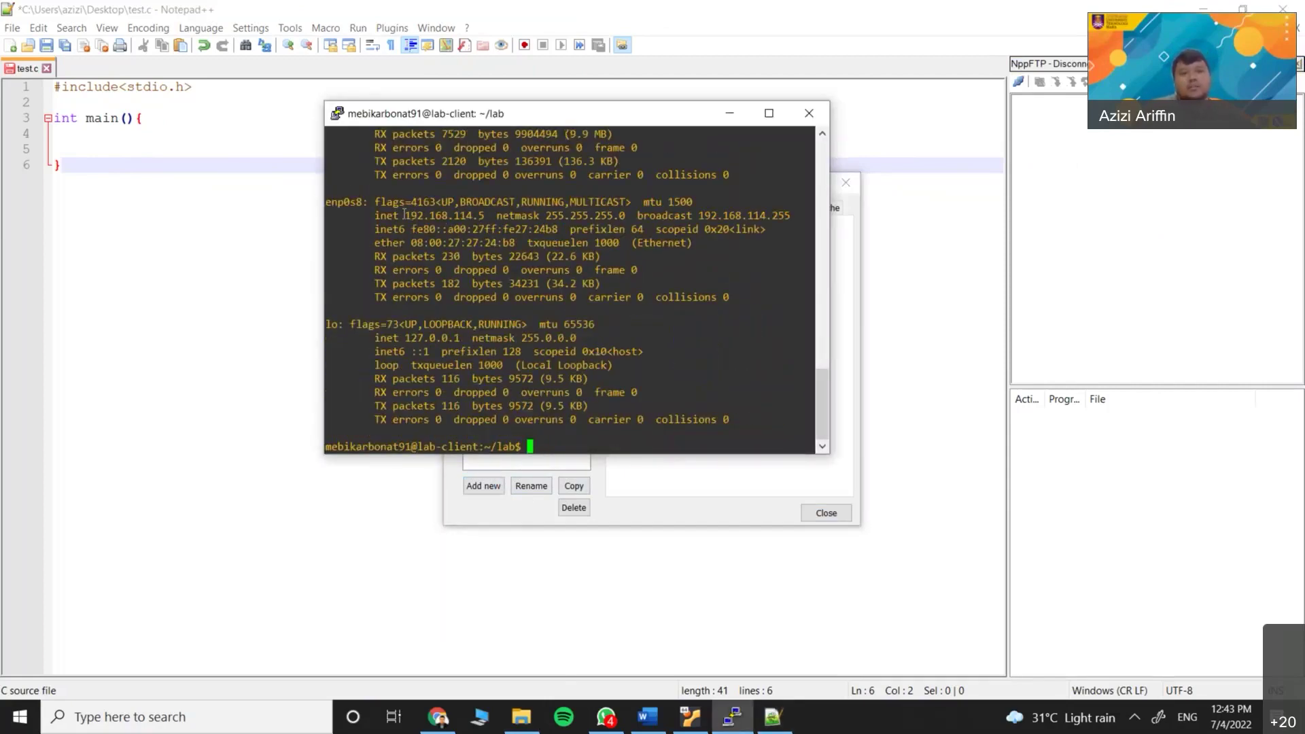
double_click(445, 215)
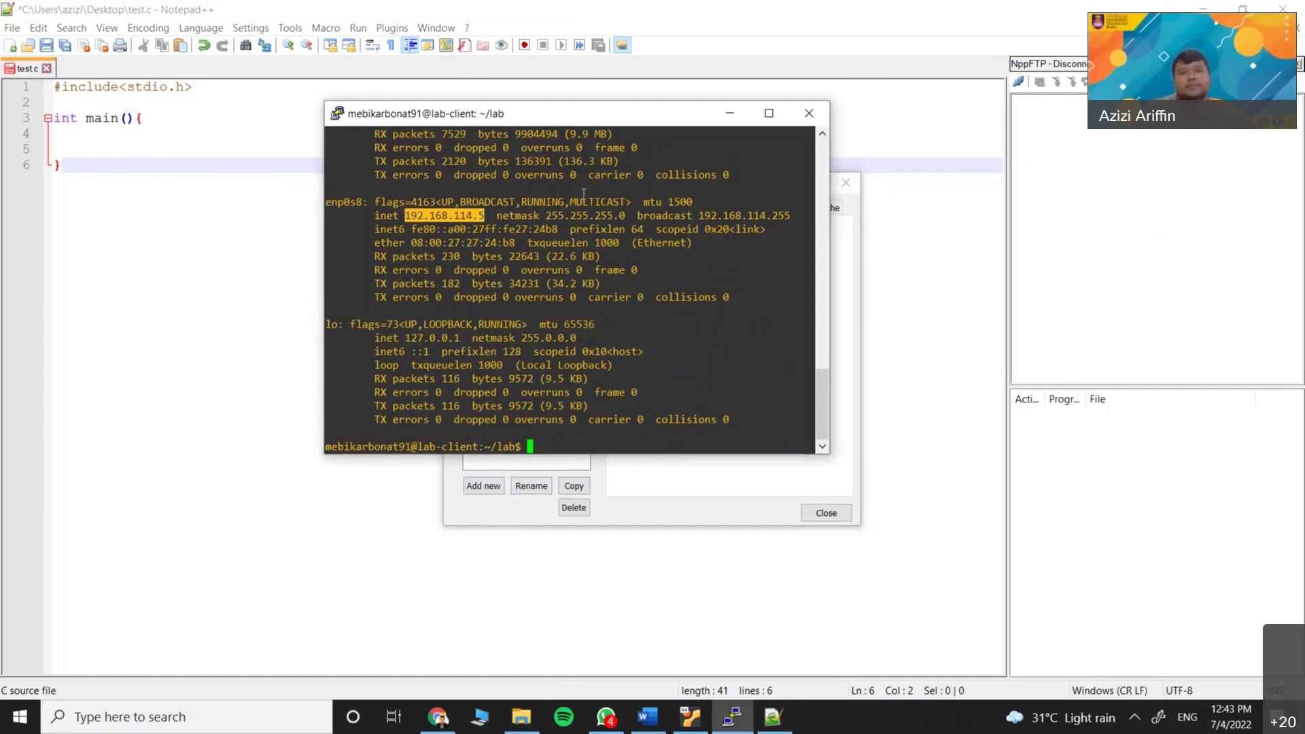
left_click(729, 113)
left_click_drag(680, 241, 599, 240)
type("192.168.114.5")
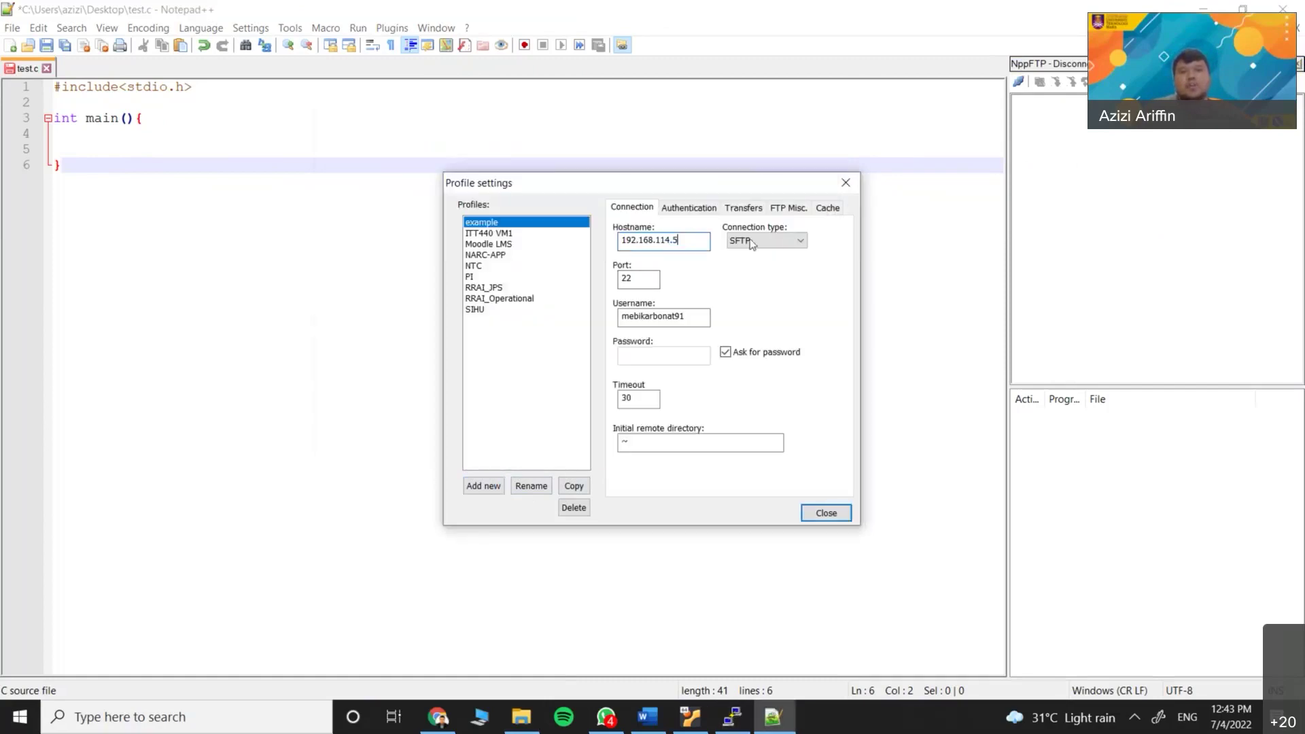
Keep SFTP as the connection type and review the profile's username and remote directory
left_click(773, 245)
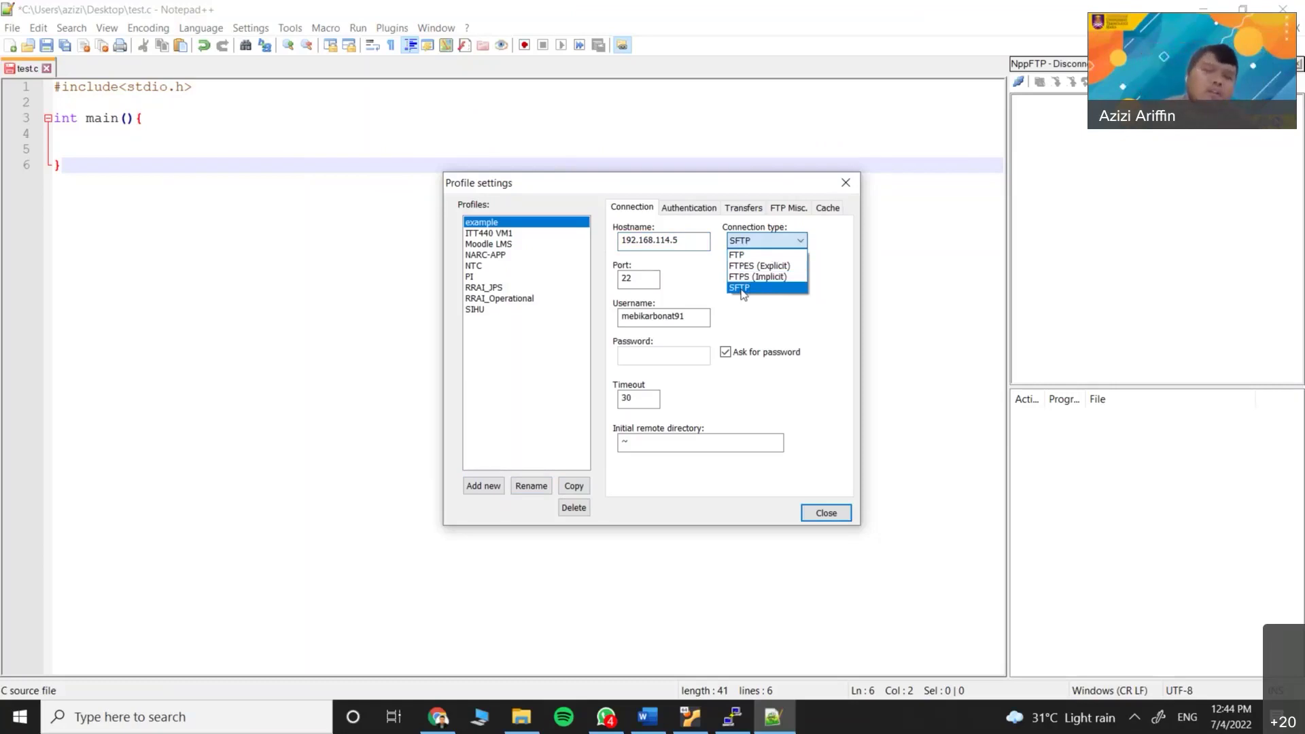
left_click(659, 262)
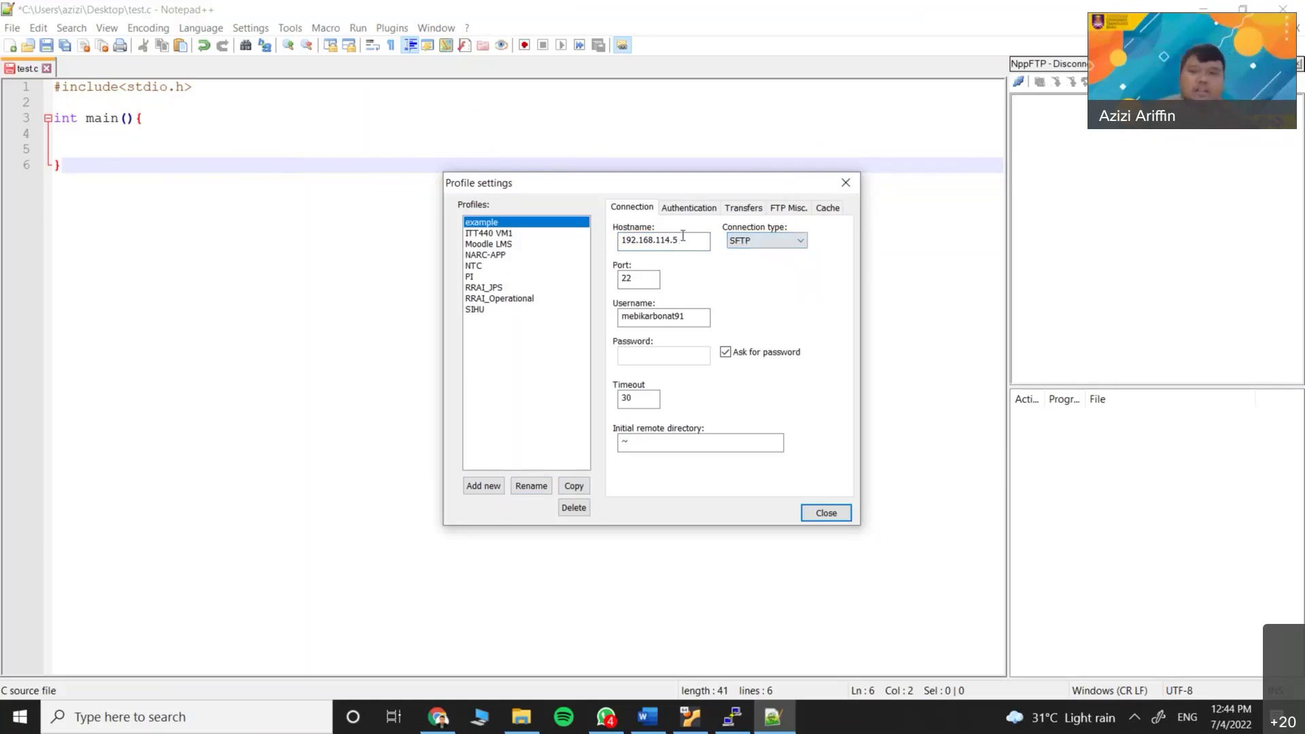
left_click(1268, 603)
left_click(1268, 604)
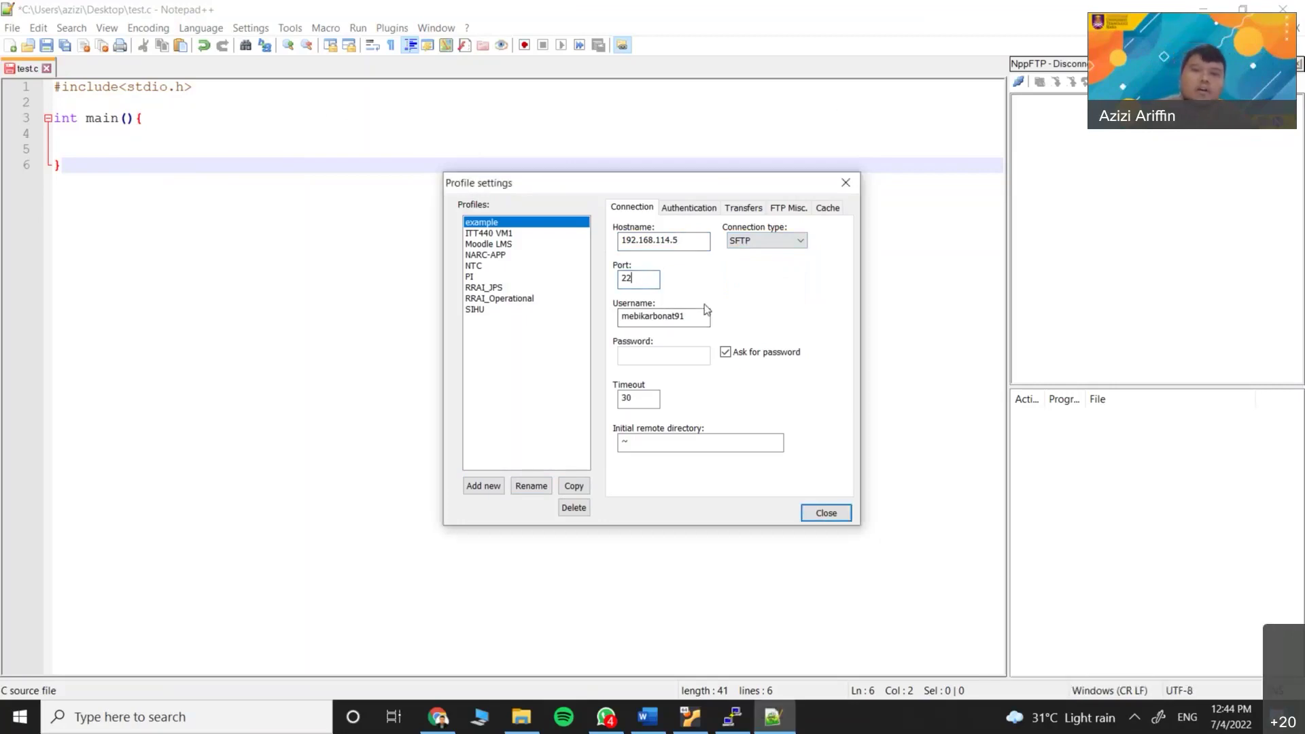
double_click(663, 317)
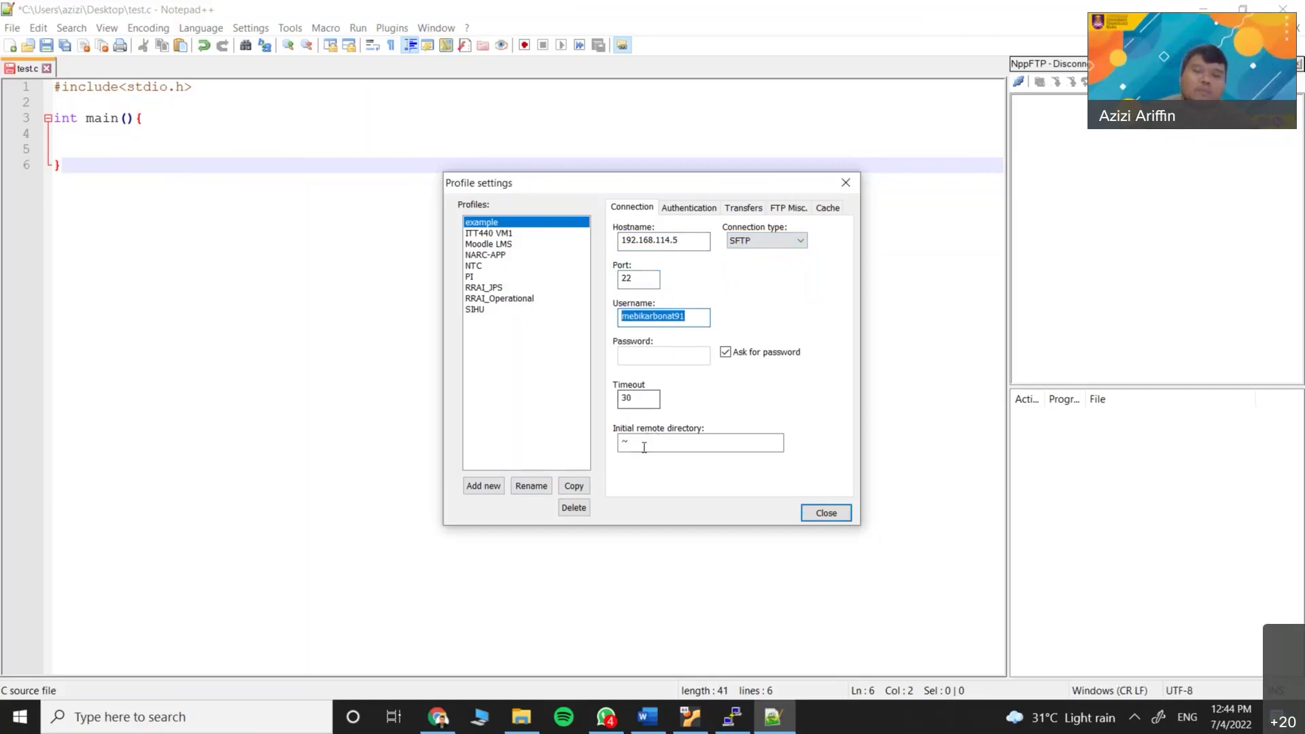
double_click(624, 443)
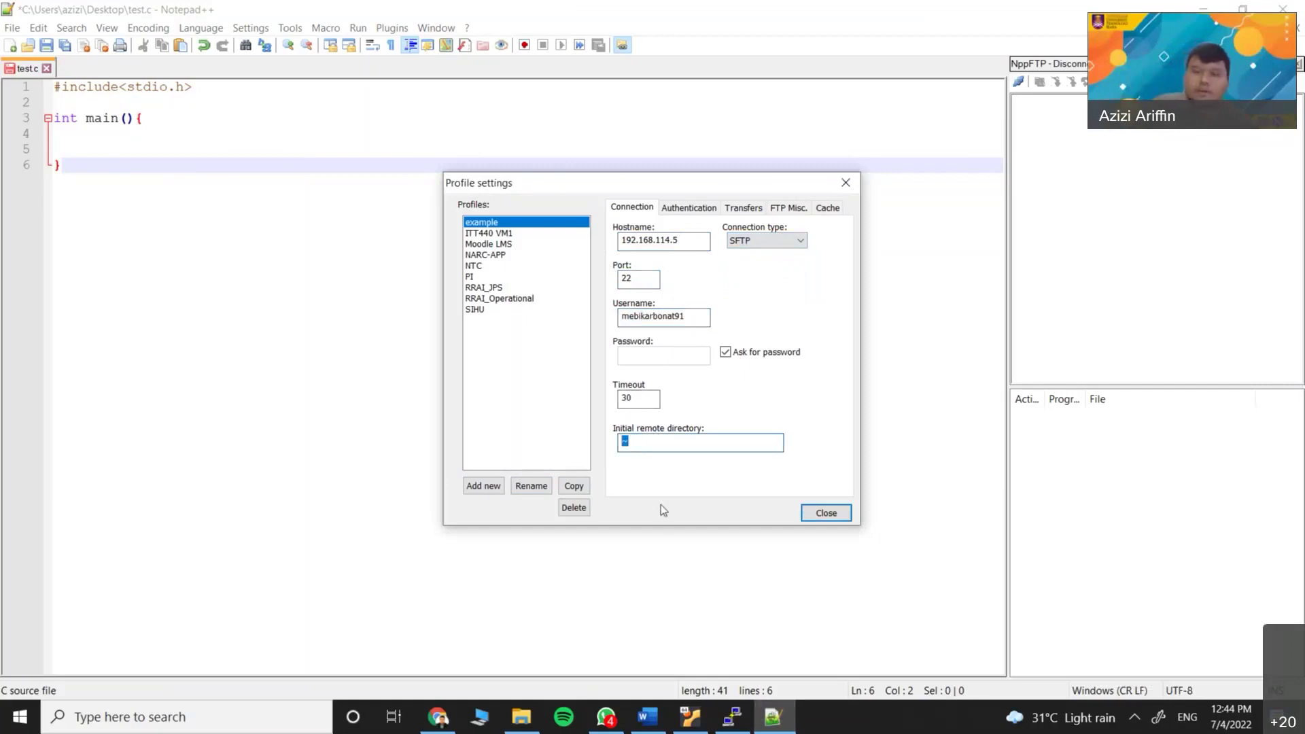
Bring the PuTTY terminal with the ifconfig output back to the front
left_click(732, 717)
left_click(733, 717)
left_click(732, 717)
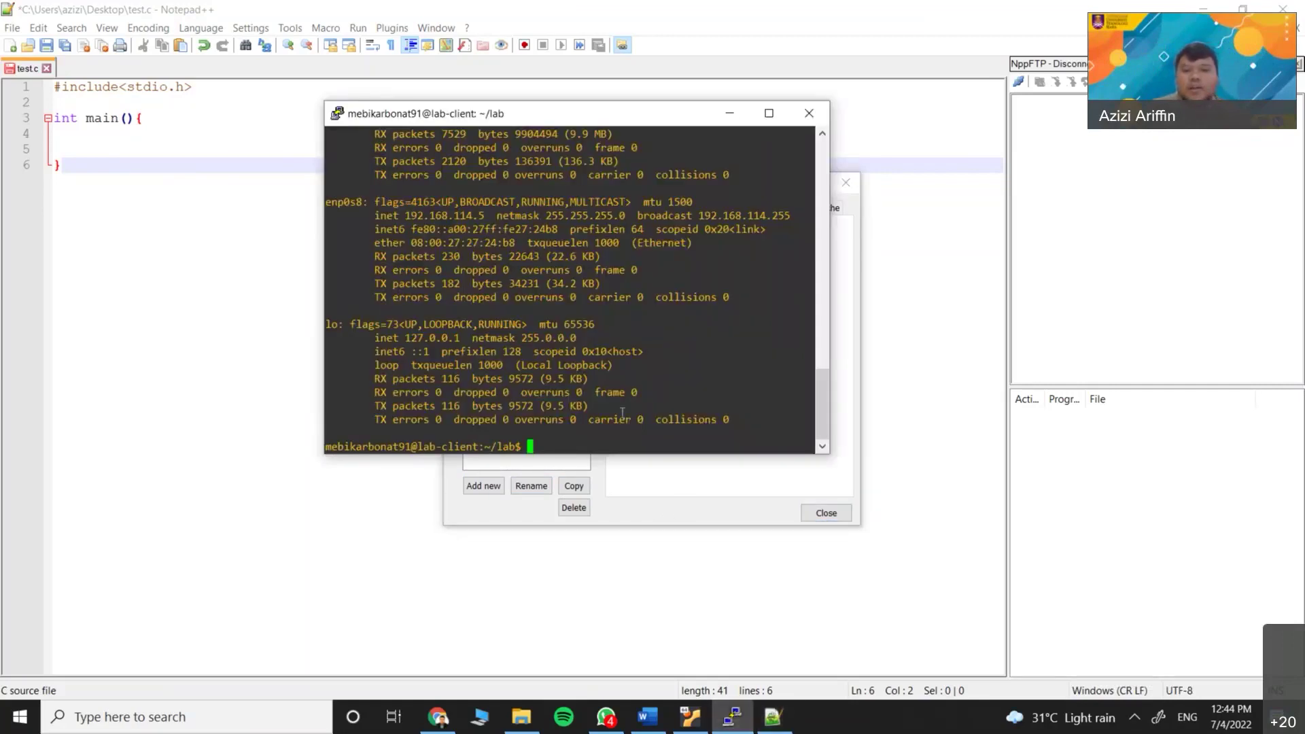
Run cd ~ and ls to list the home folders including ITT440, then close the profile settings
type("cd ~")
key("Return")
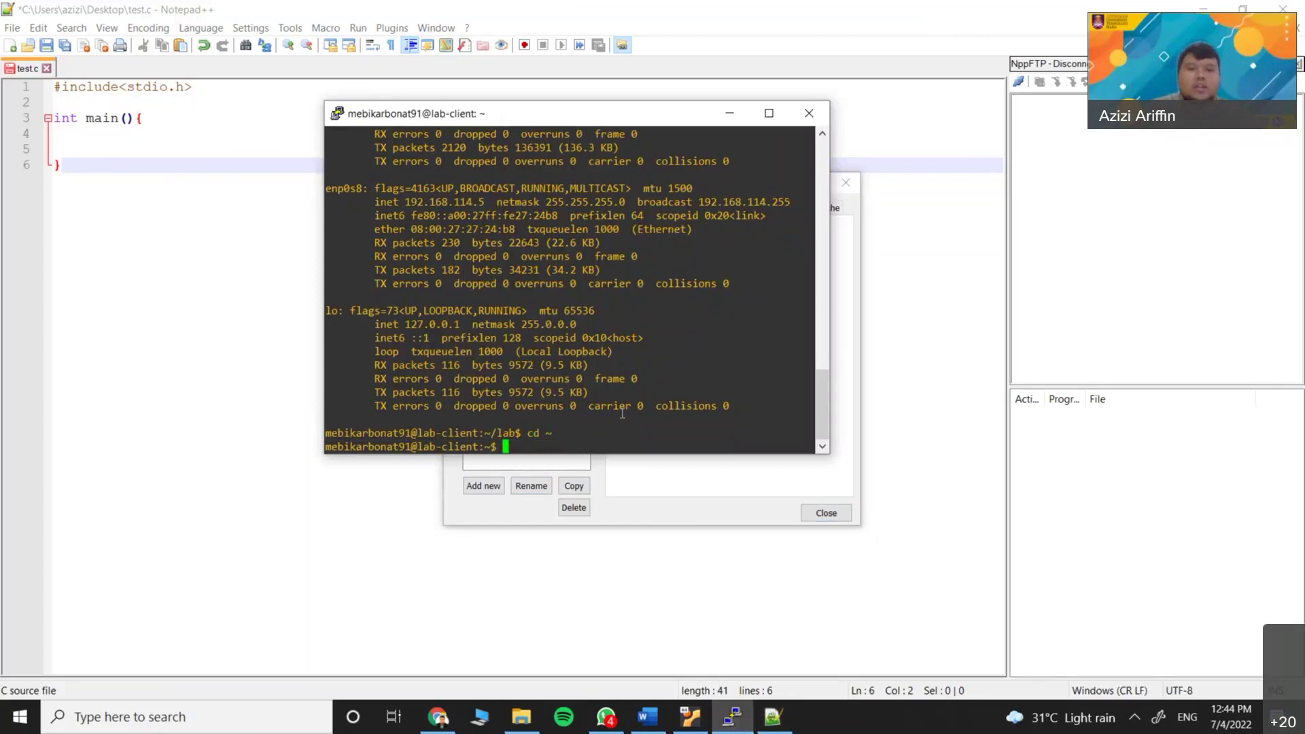
type("ls")
key("Return")
left_click_drag(322, 385, 812, 426)
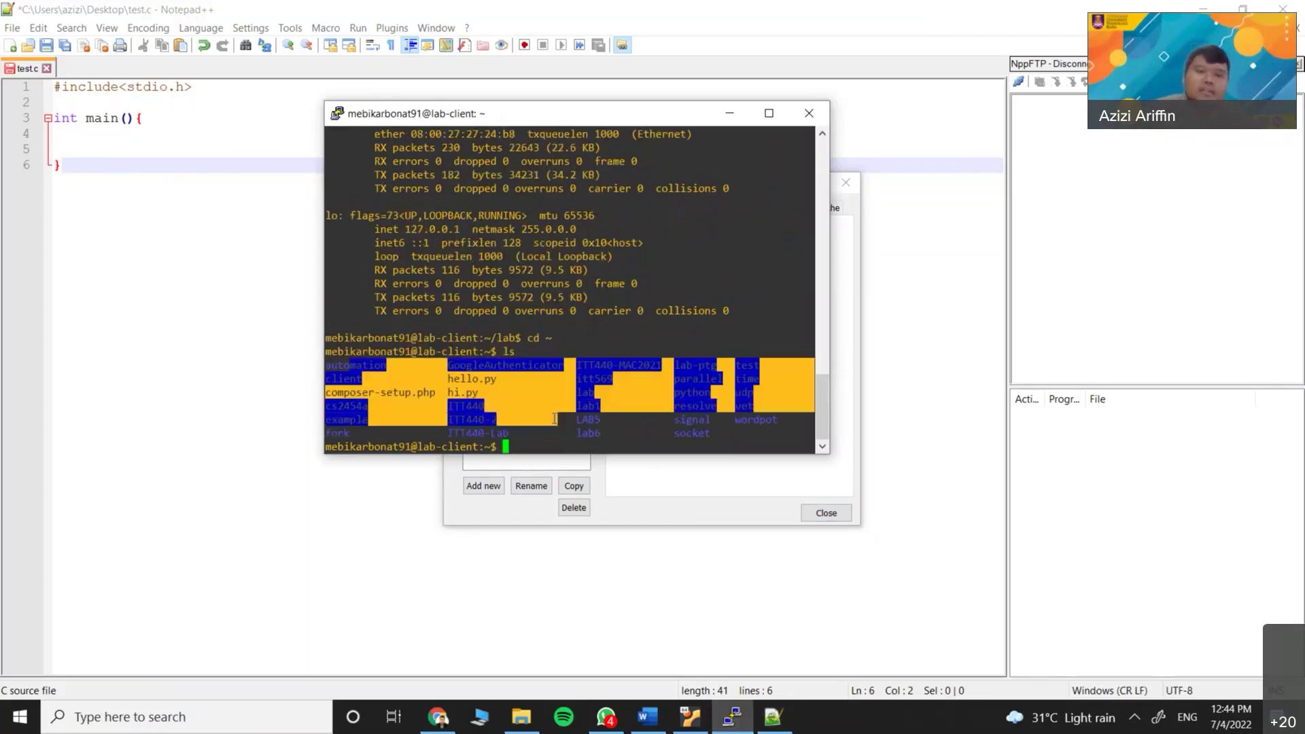
left_click(673, 523)
left_click(825, 513)
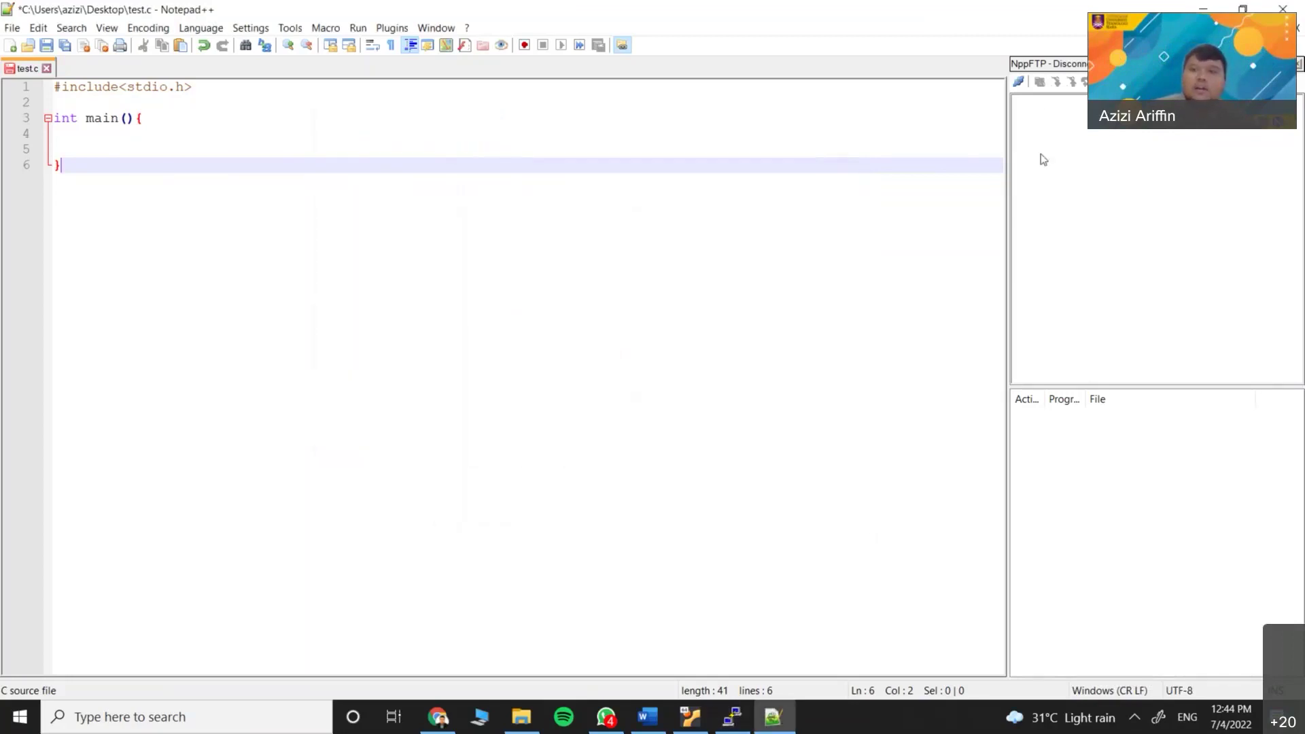
Connect NppFTP with the VM profile and compare its folder list against PuTTY's ls output
left_click(1019, 83)
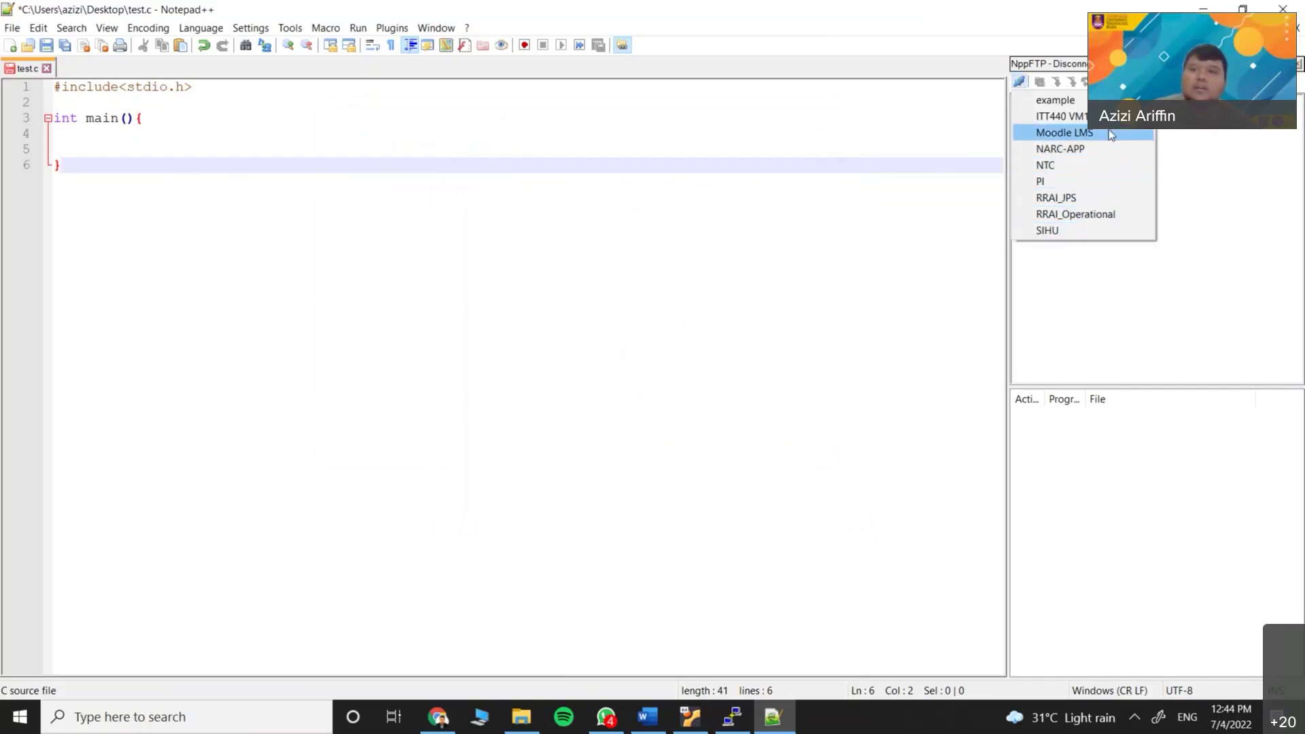
left_click(1094, 117)
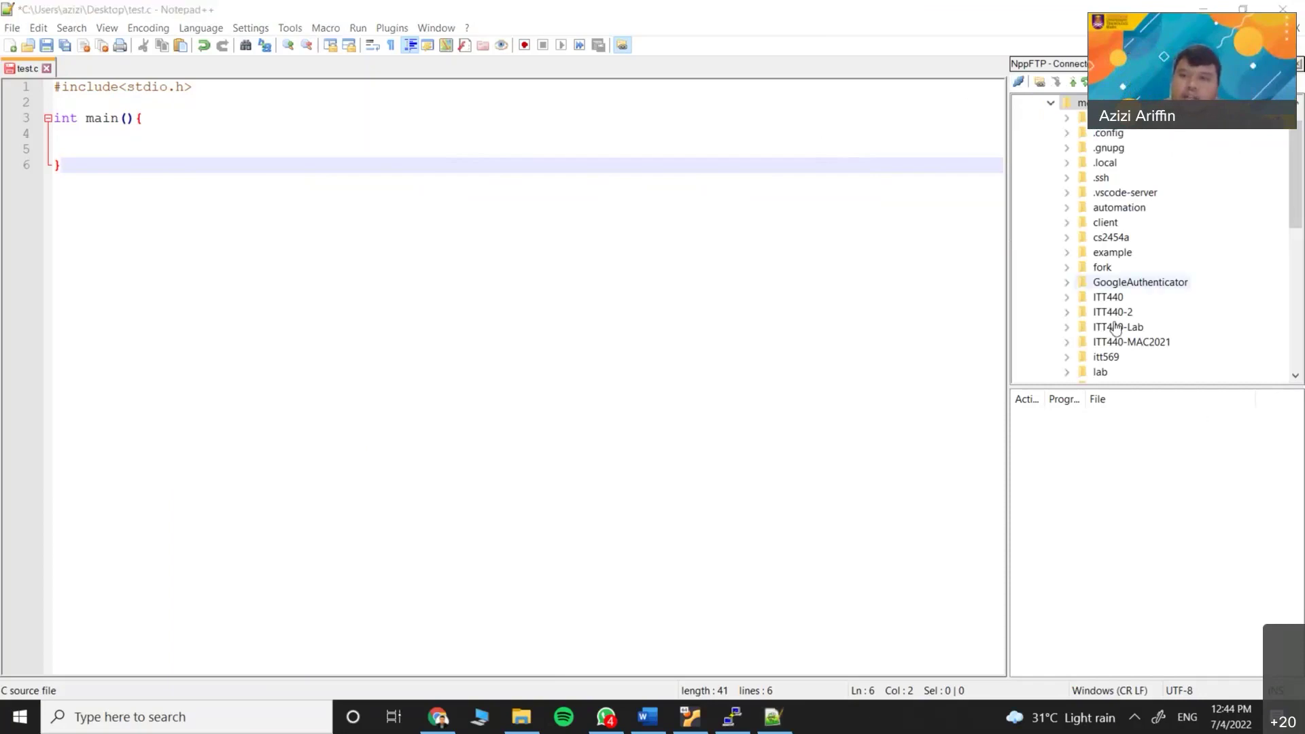
scroll(1124, 272, "down", 2)
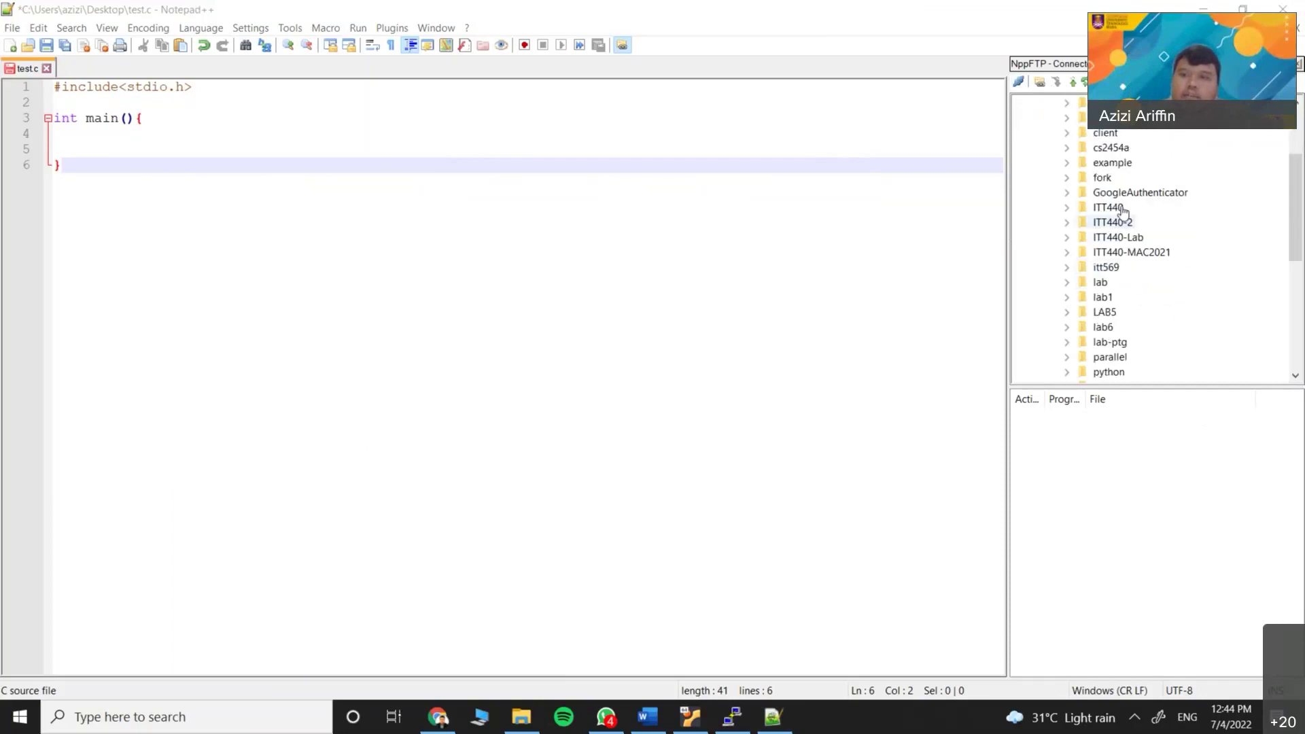
left_click(732, 718)
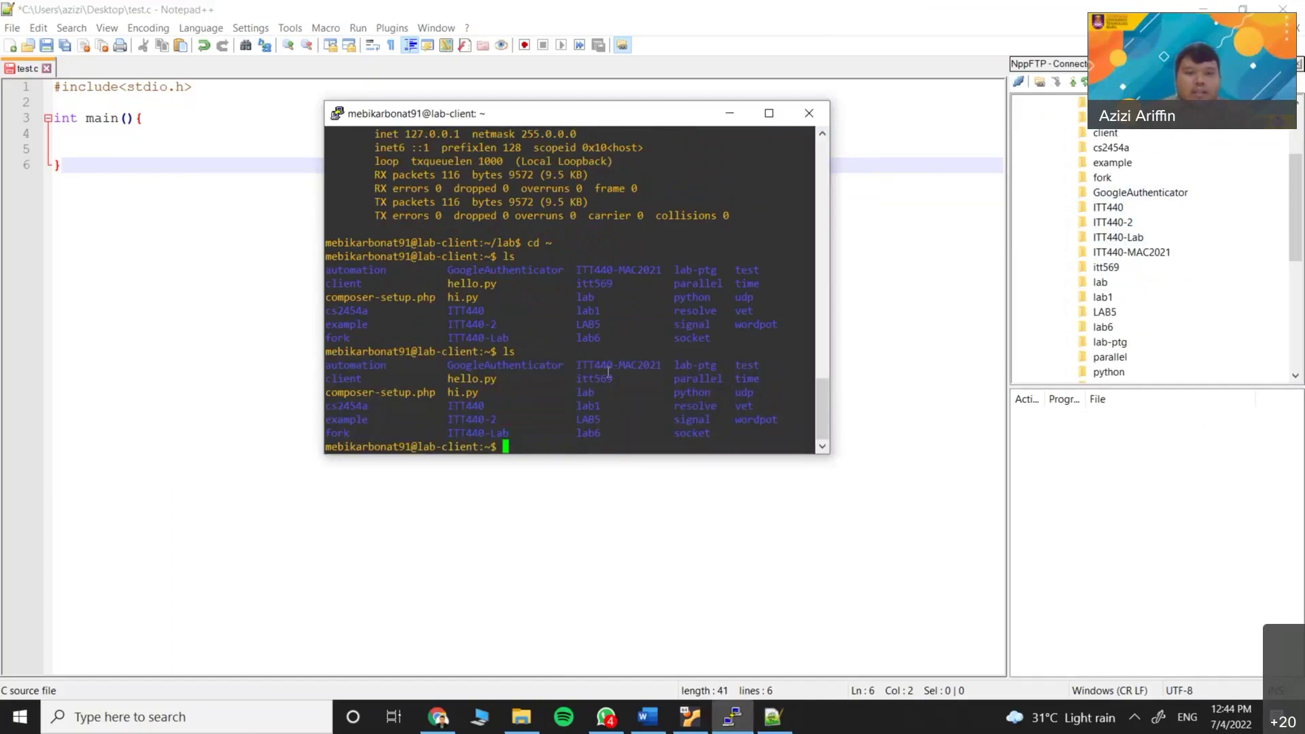
left_click_drag(326, 368, 660, 423)
double_click(660, 423)
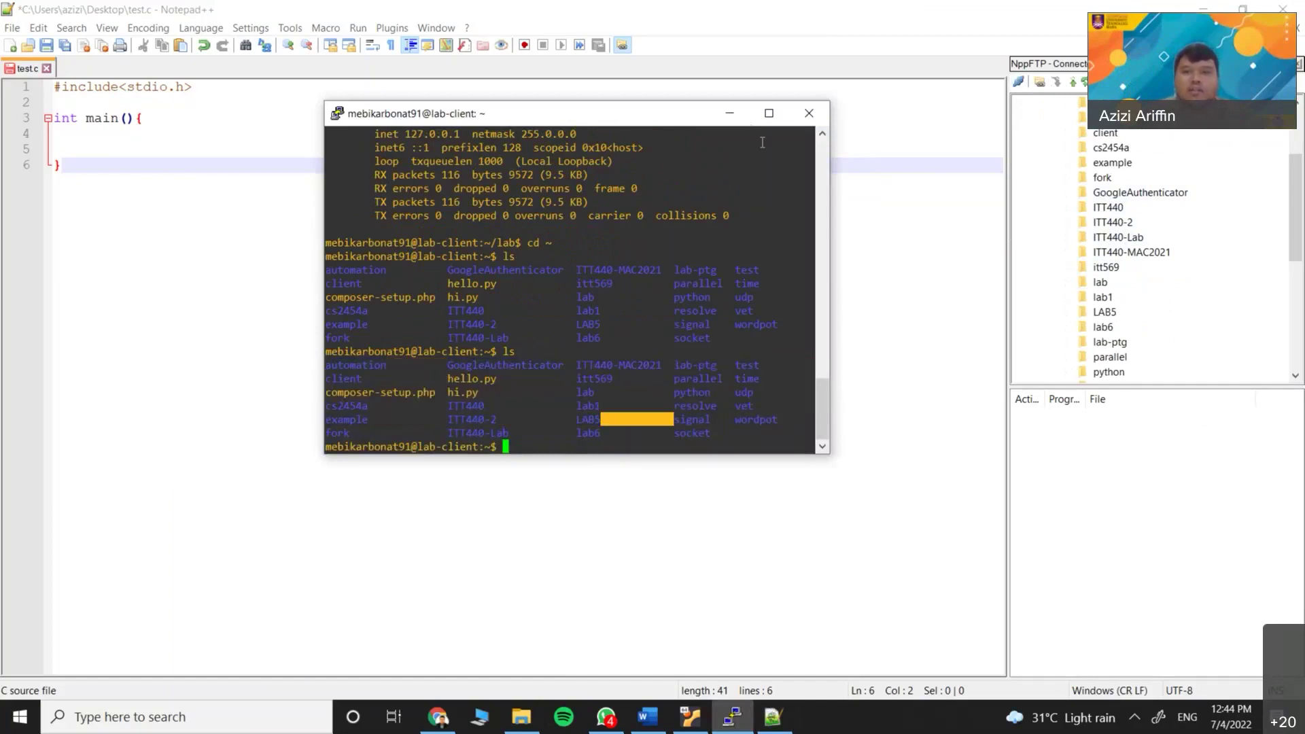
left_click(731, 117)
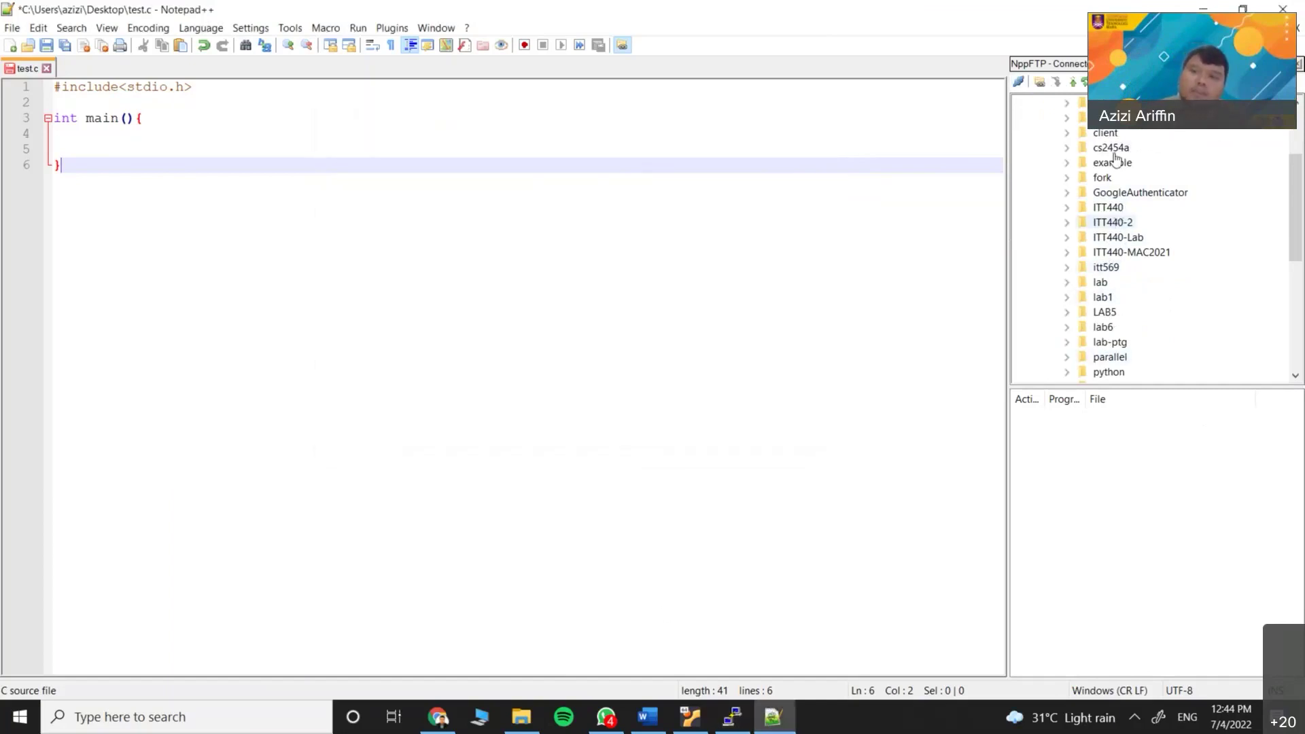
Open ITT440/client.c from the server through the NppFTP file tree
double_click(1110, 208)
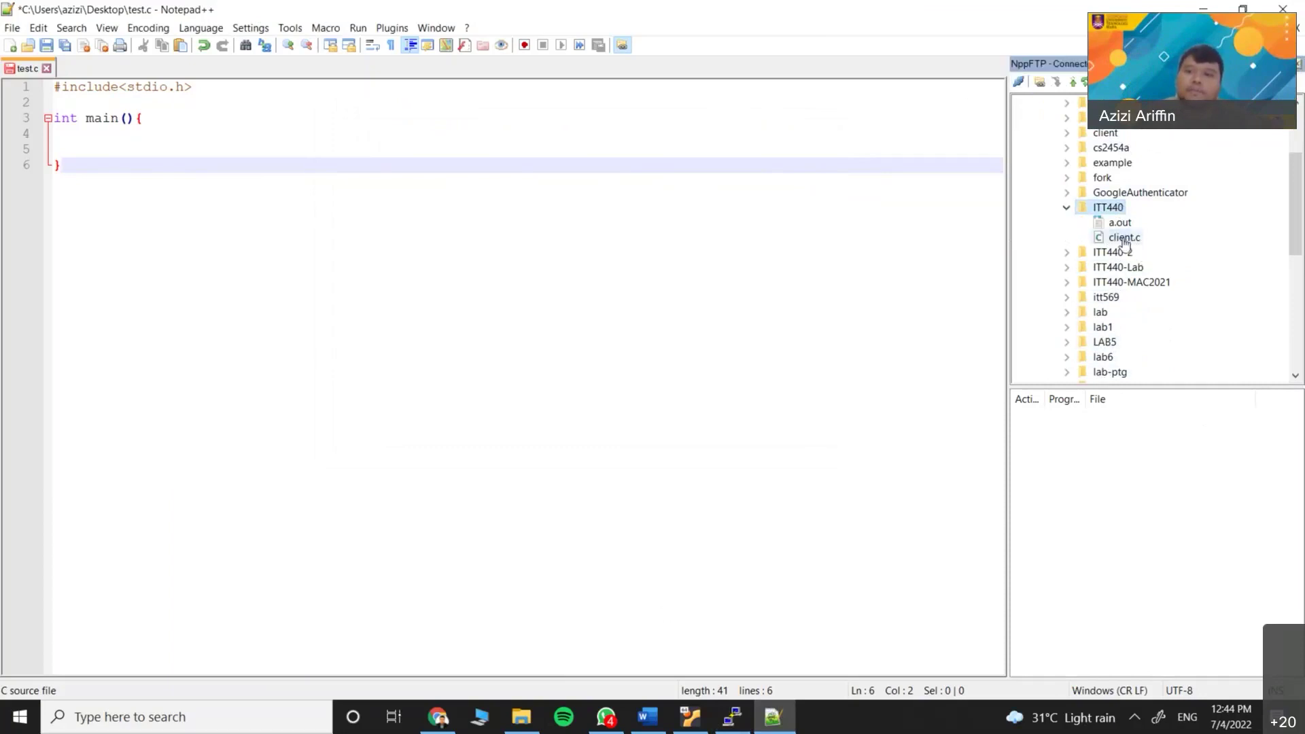
double_click(1124, 239)
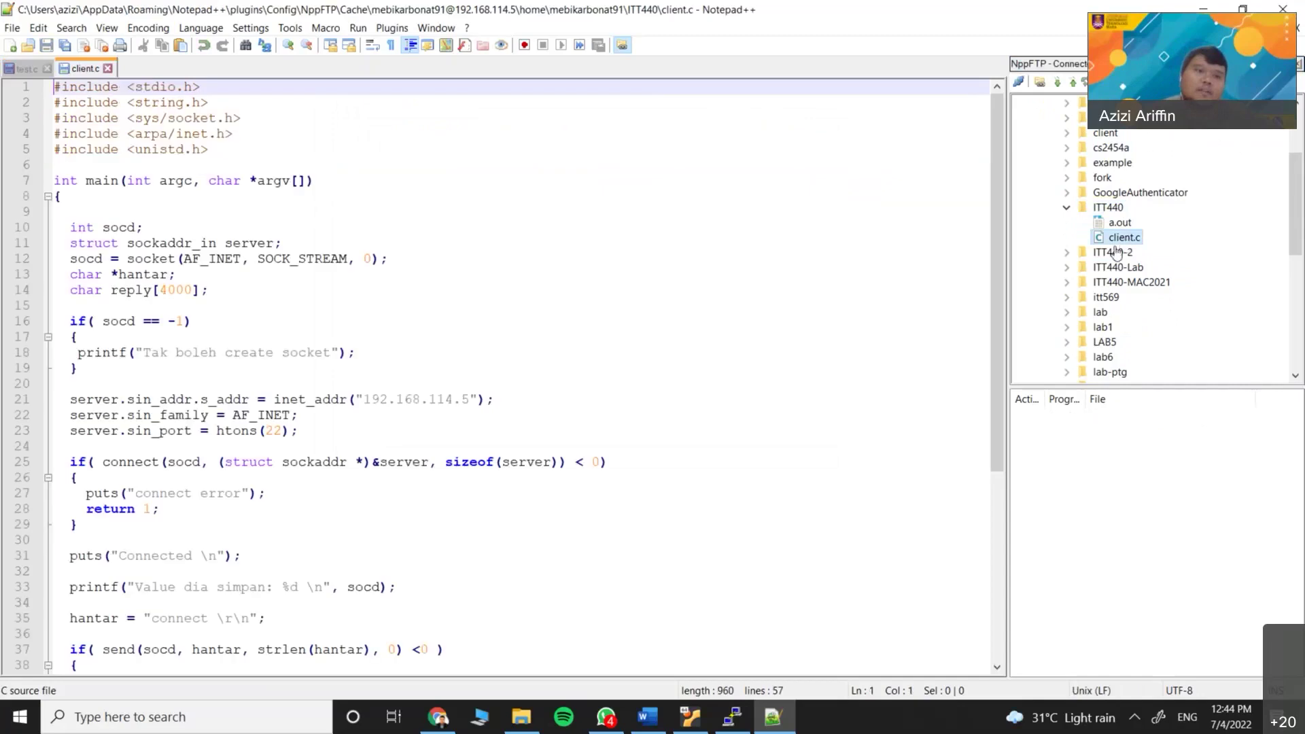
scroll(155, 304, "down", 7)
scroll(204, 426, "up", 7)
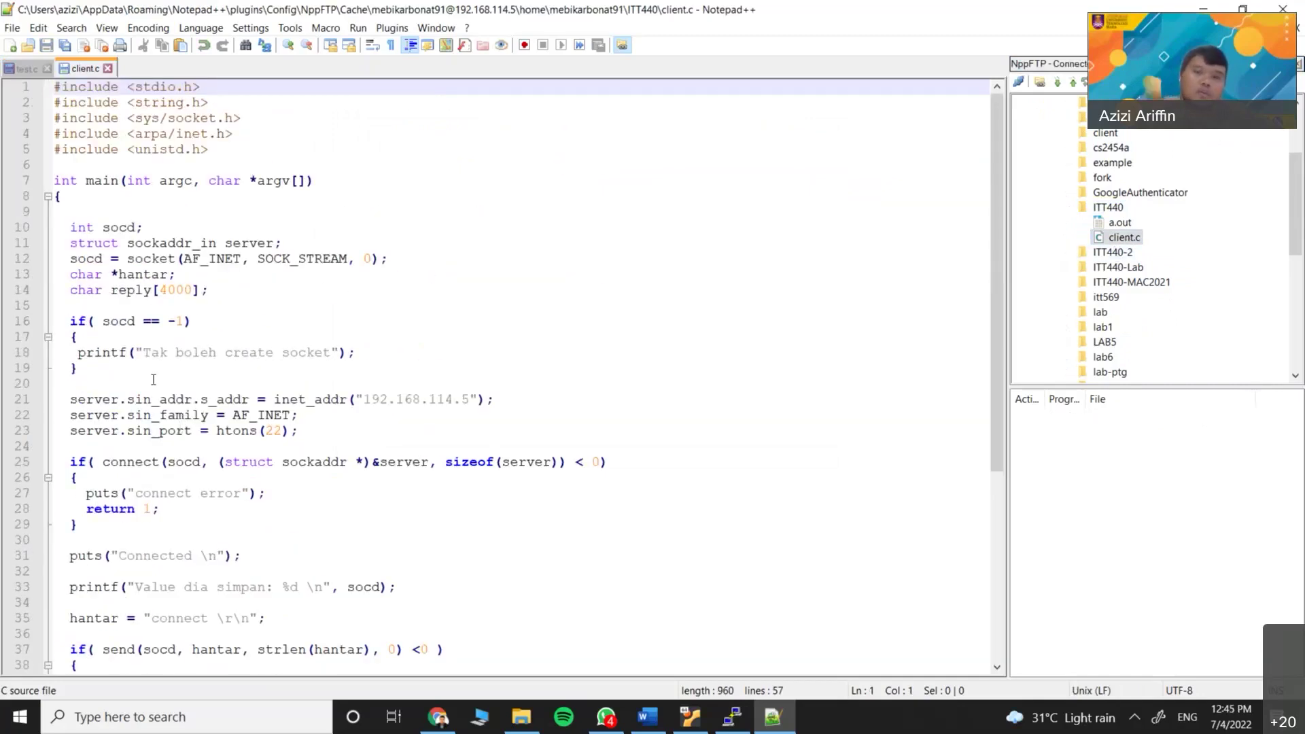
left_click(223, 353)
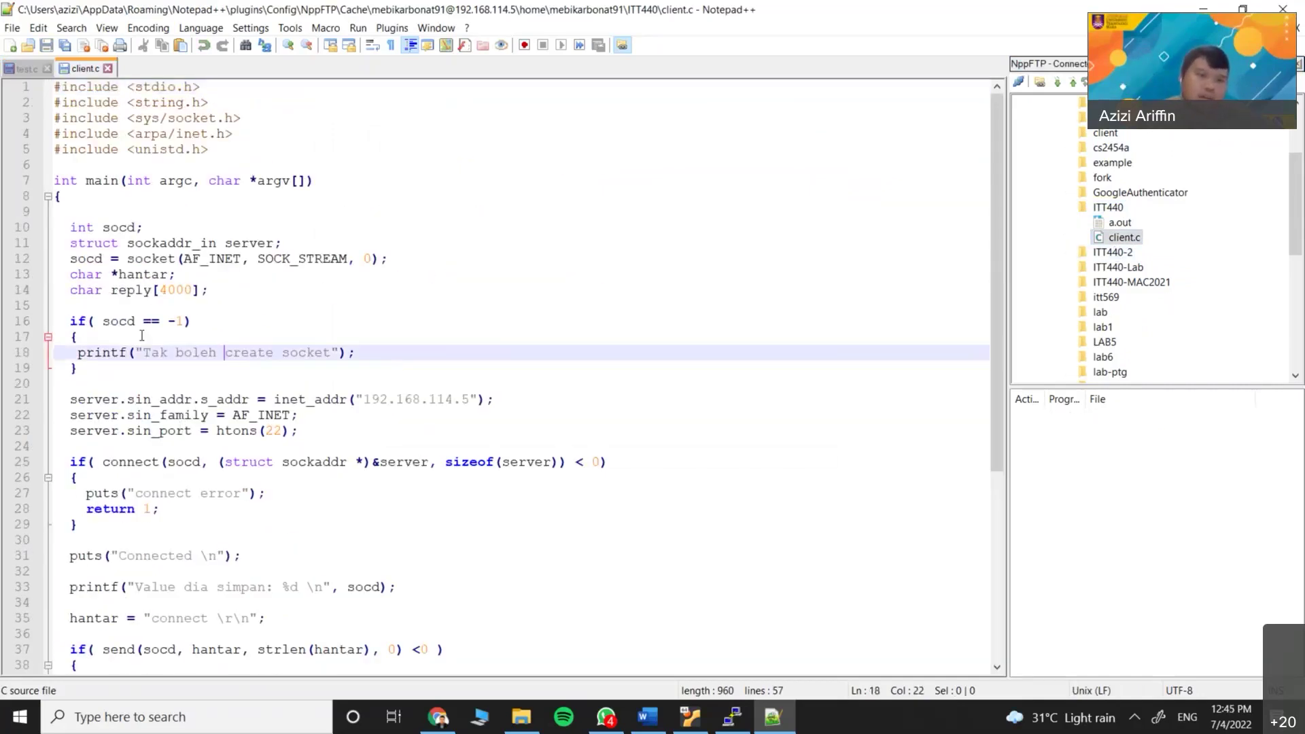
Change the reply buffer size on line 14 from 1000 to 4000
double_click(163, 290)
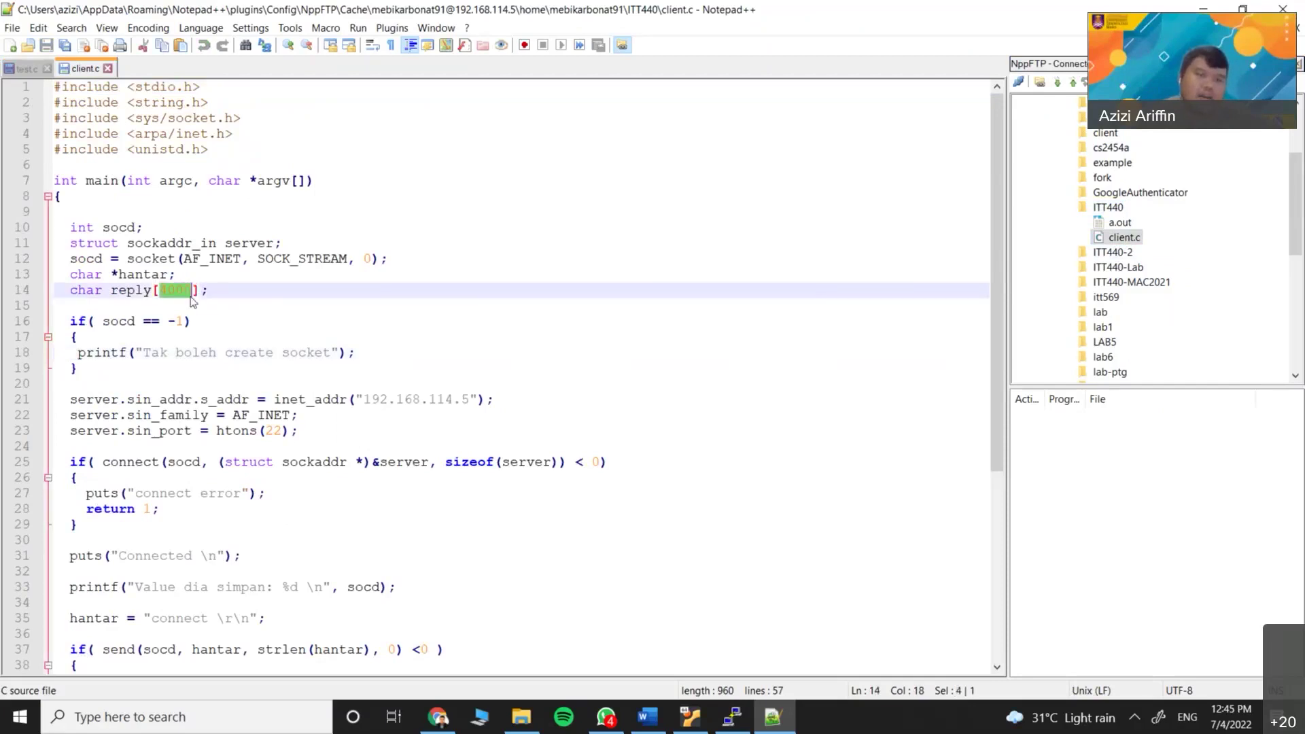
key("Down")
double_click(163, 290)
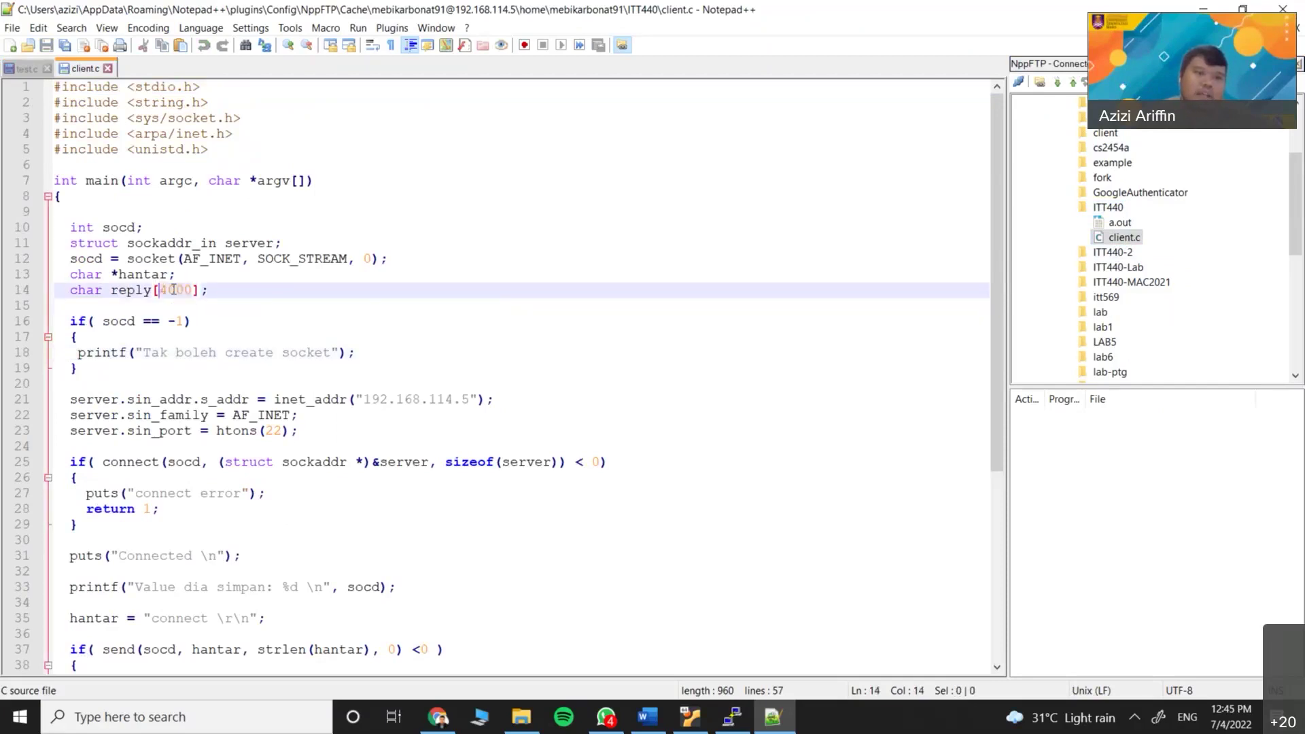
type("4000")
key("Down")
double_click(179, 290)
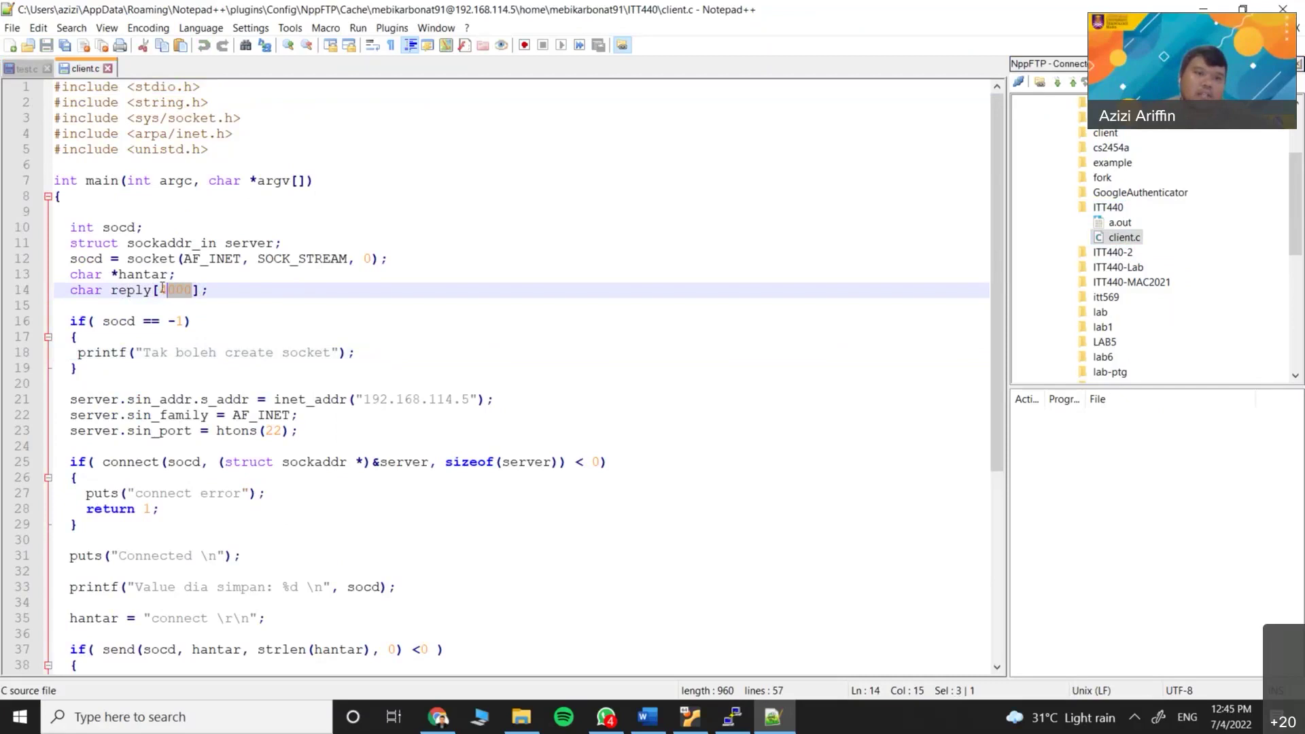
left_click(332, 430)
left_click_drag(367, 400, 469, 400)
left_click(365, 430)
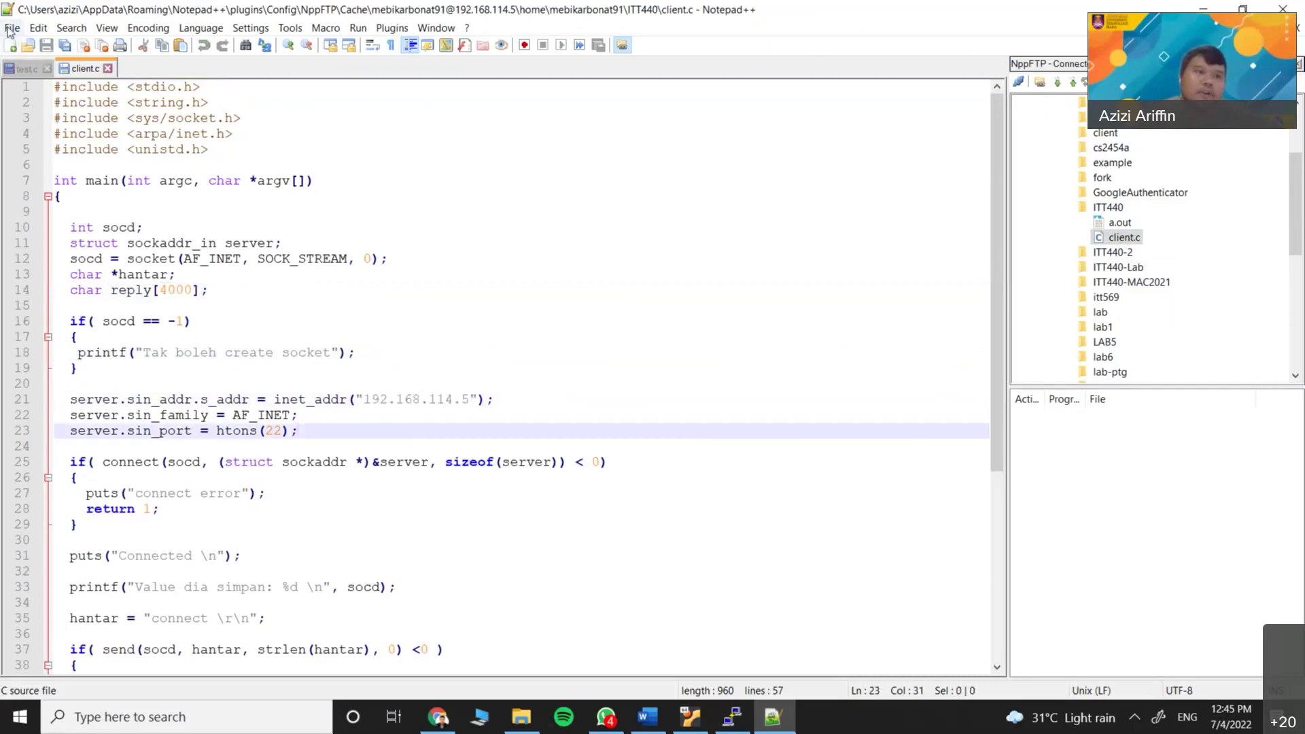
Reopen client.c from the server and recheck the buffer size on line 14
left_click(12, 29)
left_click(875, 303)
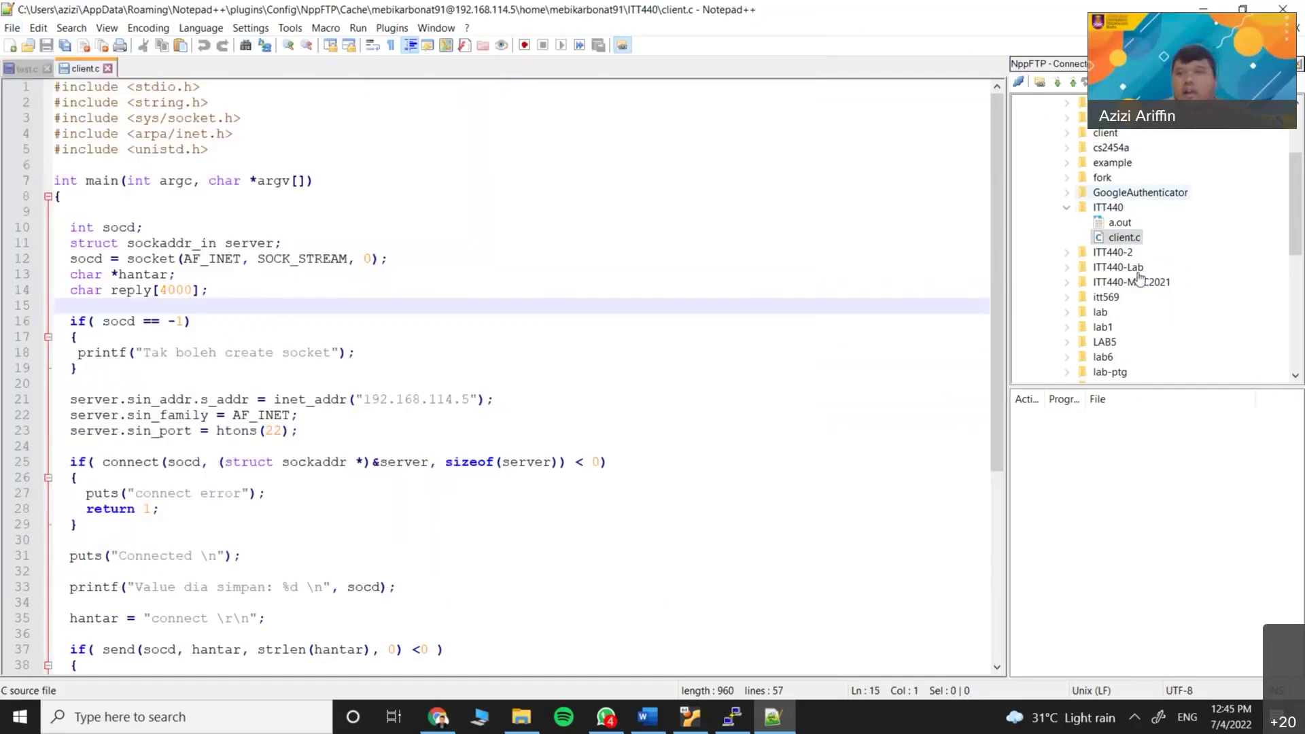
left_click(1121, 238)
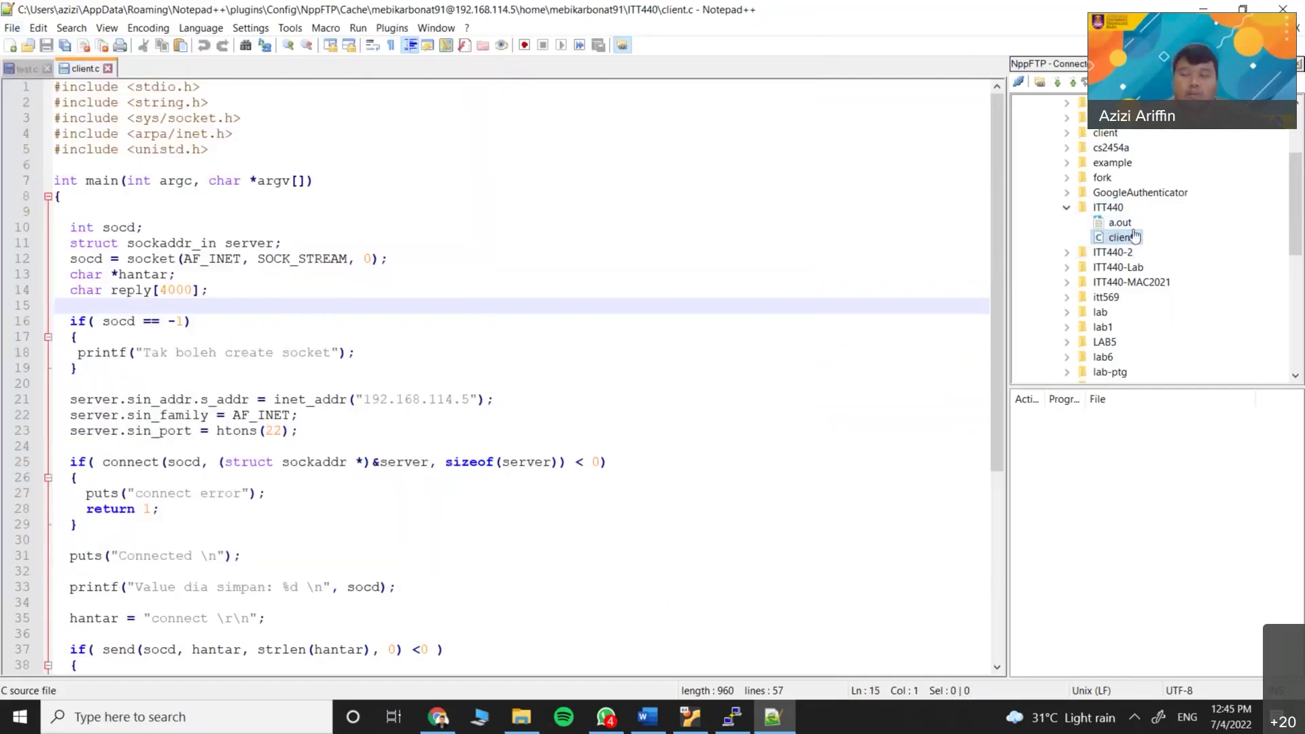
double_click(1131, 242)
scroll(386, 497, "down", 7)
scroll(256, 484, "up", 7)
left_click(258, 292)
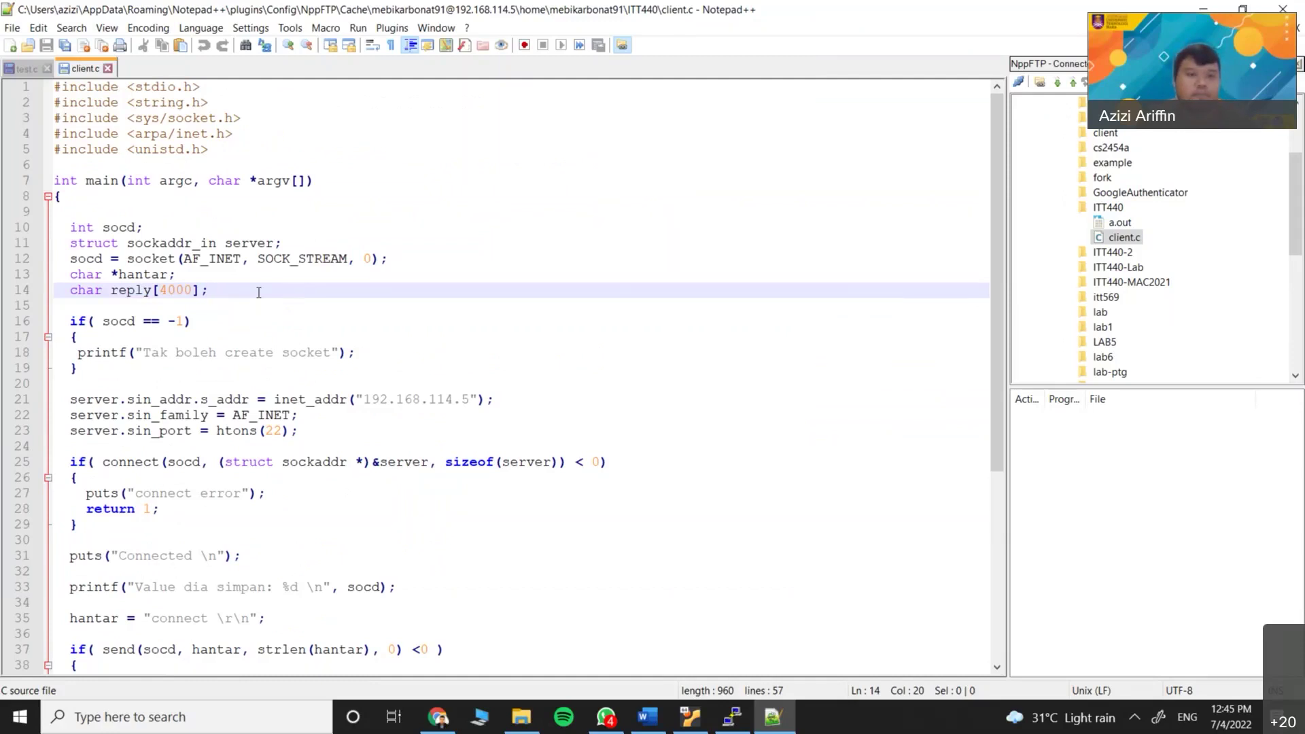
scroll(240, 337, "down", 5)
scroll(239, 338, "up", 5)
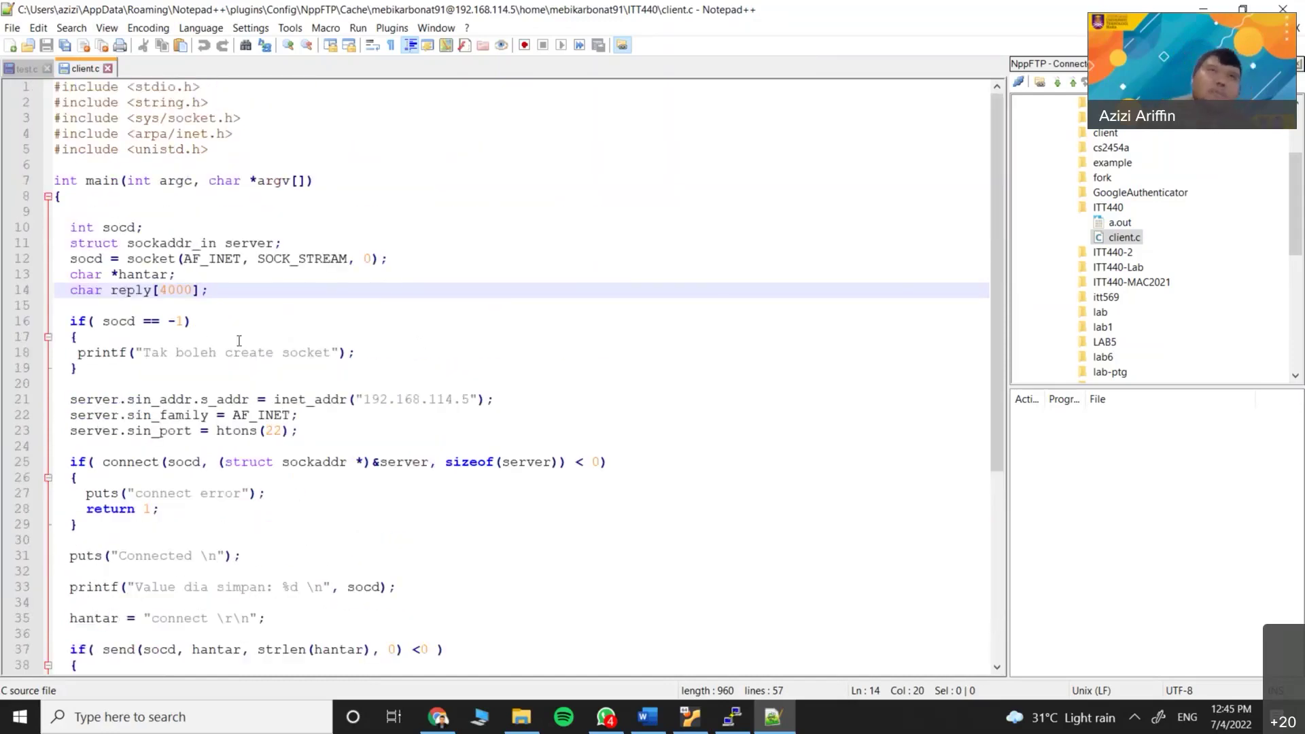
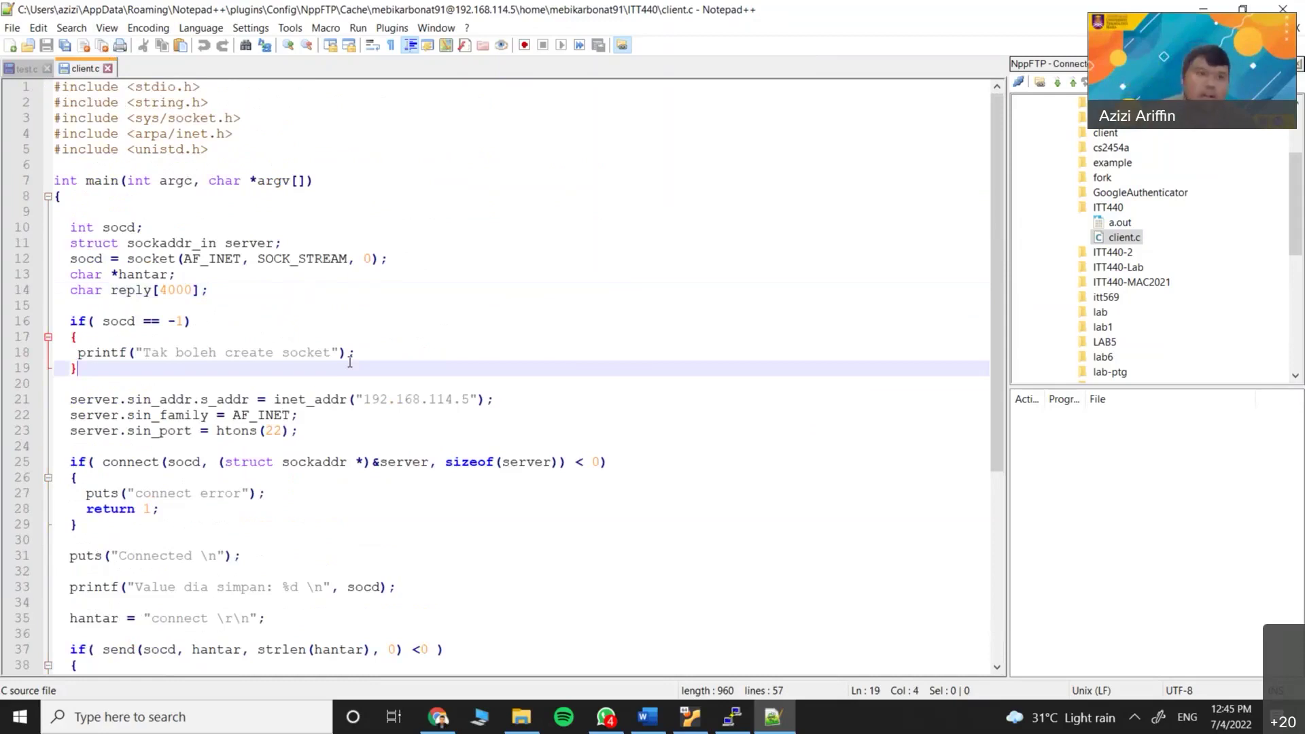
Close Notepad++ and launch Visual Studio Code from a Start search for 'vscode'
left_click(1299, 19)
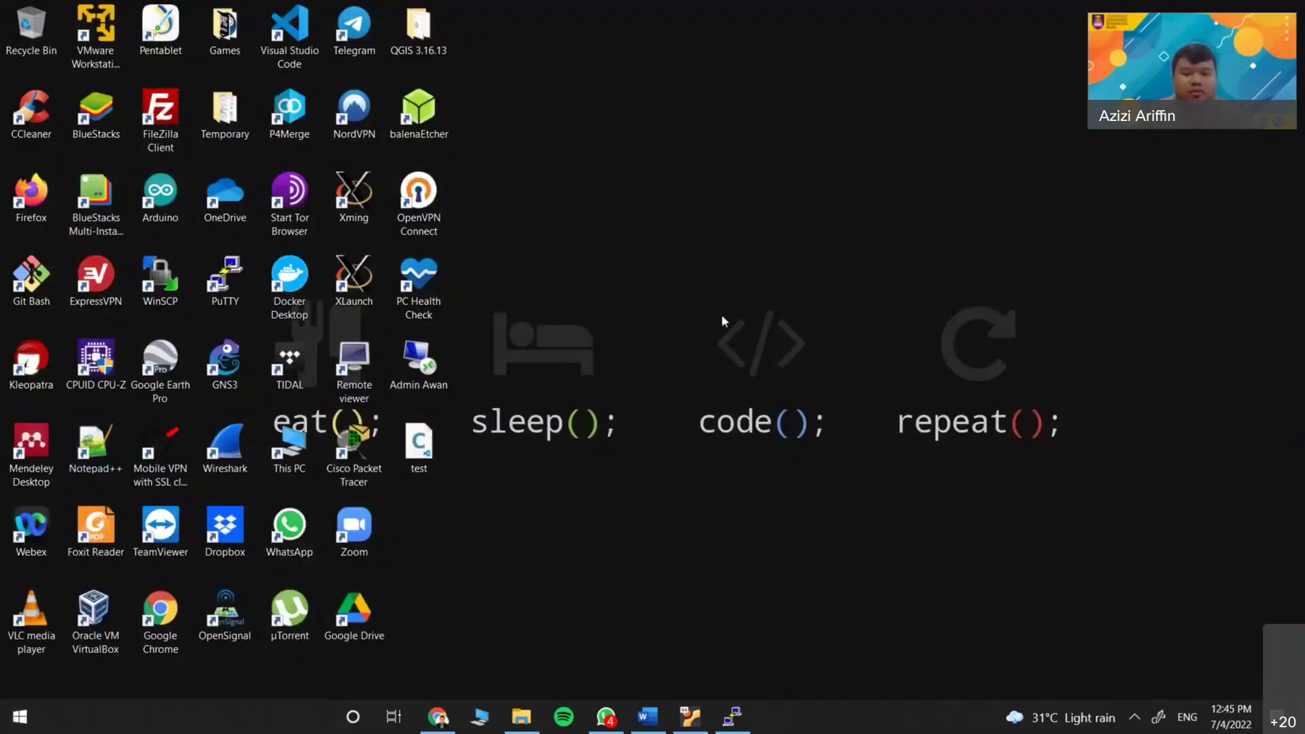
key("super")
type("vscode")
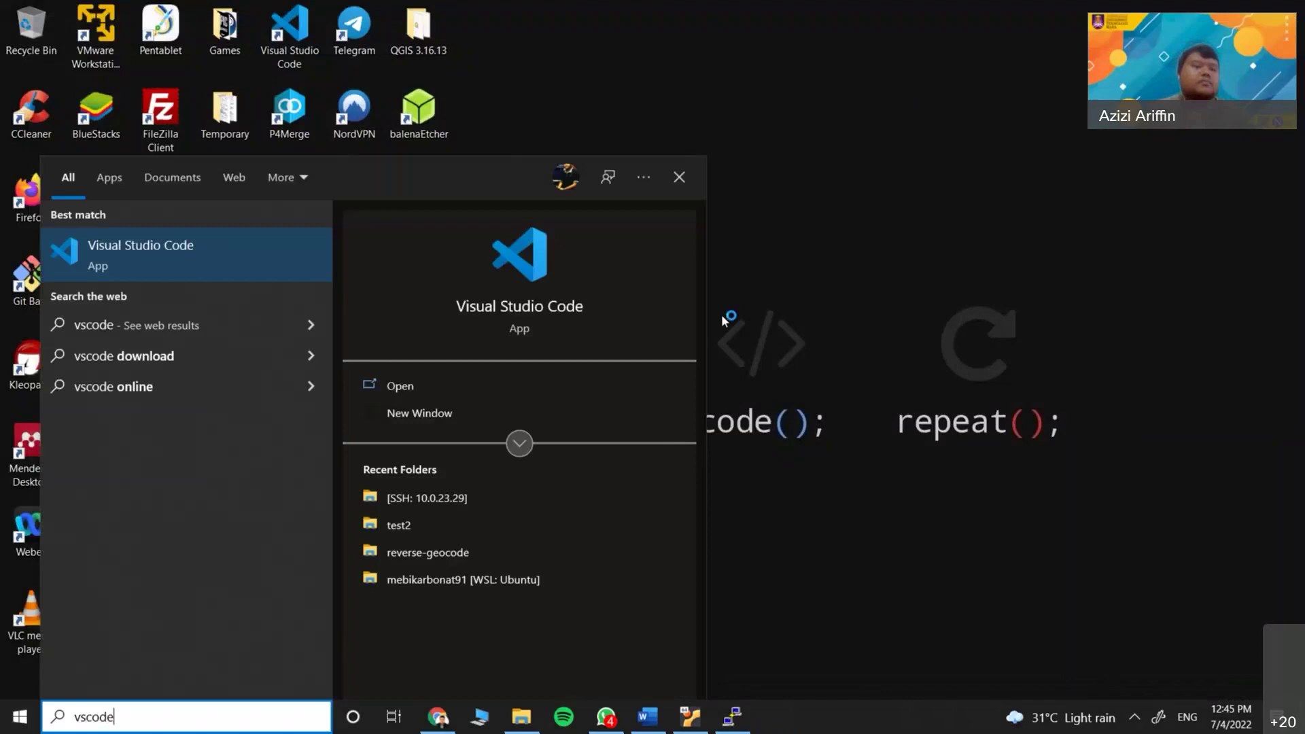
key("Return")
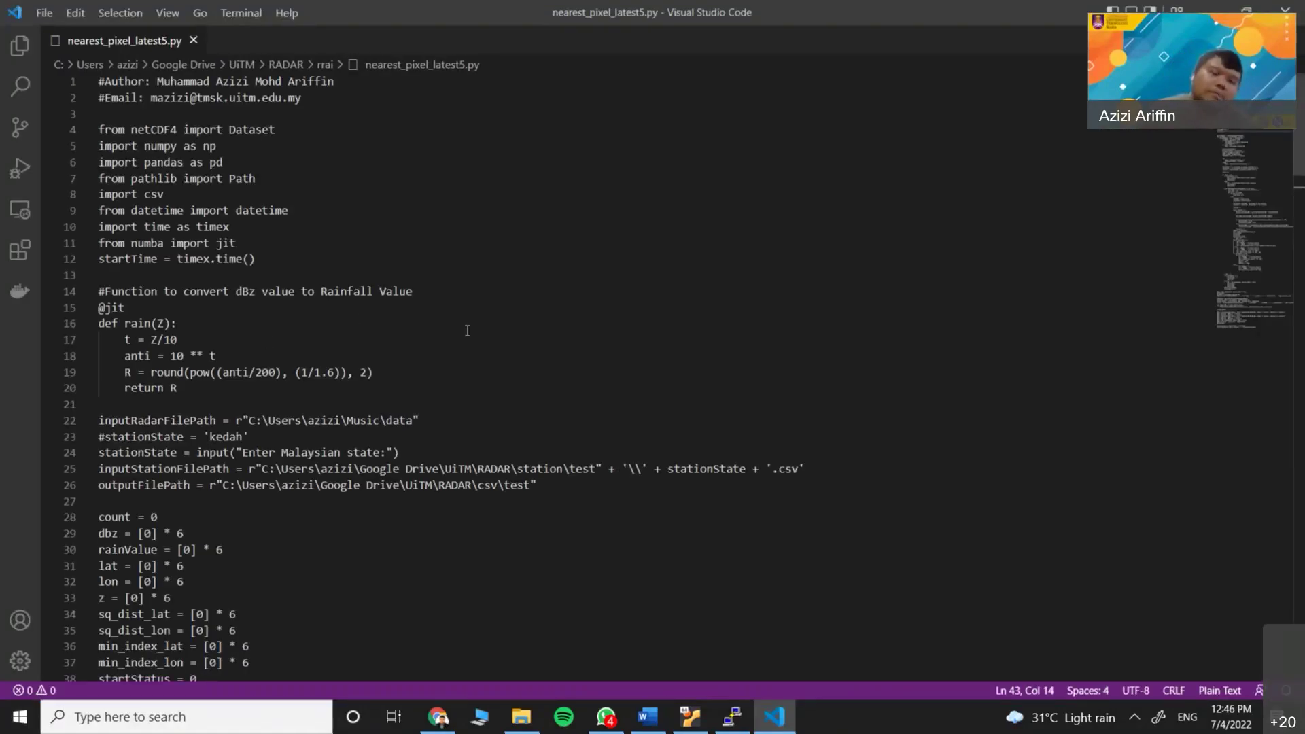
Close the Release Notes: 1.66.0 tab in Visual Studio Code
scroll(466, 329, "down", 8)
left_click(446, 288)
scroll(445, 288, "up", 5)
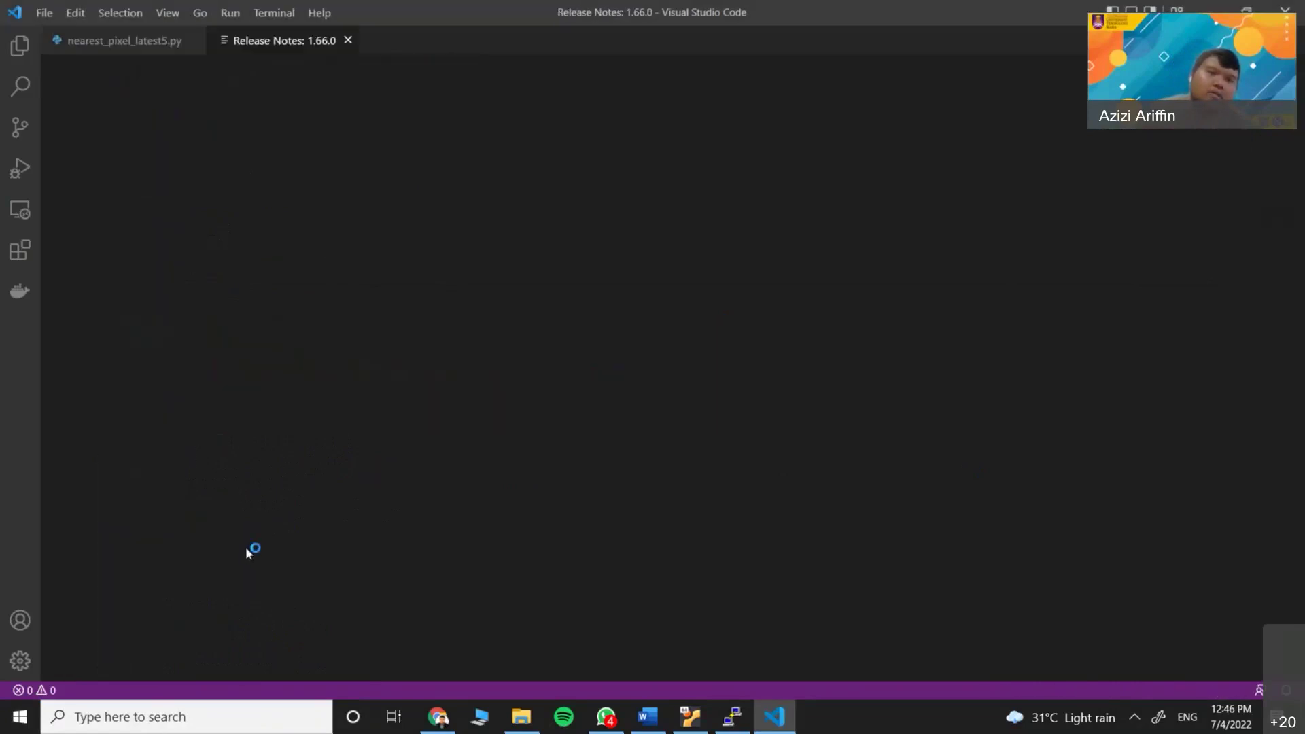
left_click(349, 41)
Scroll through the nearest_pixel_latest5.py script
scroll(200, 348, "up", 2)
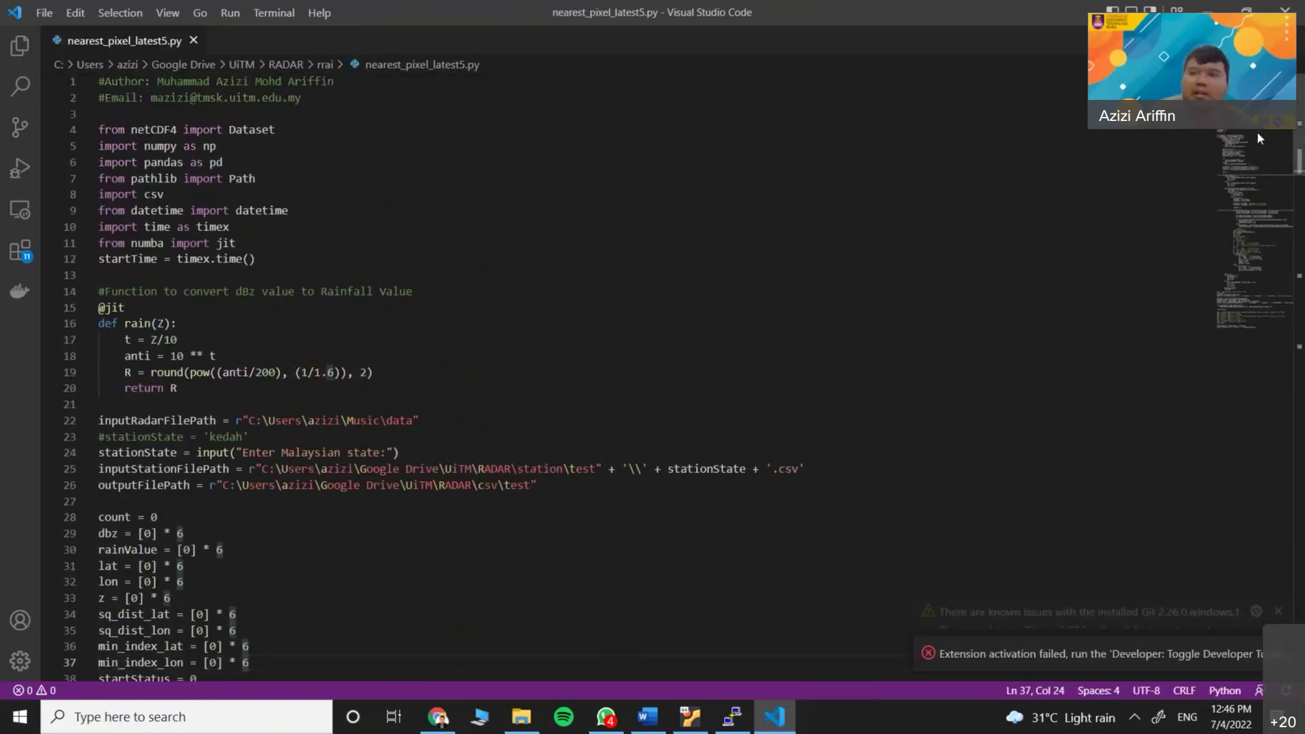
scroll(1257, 132, "down", 7)
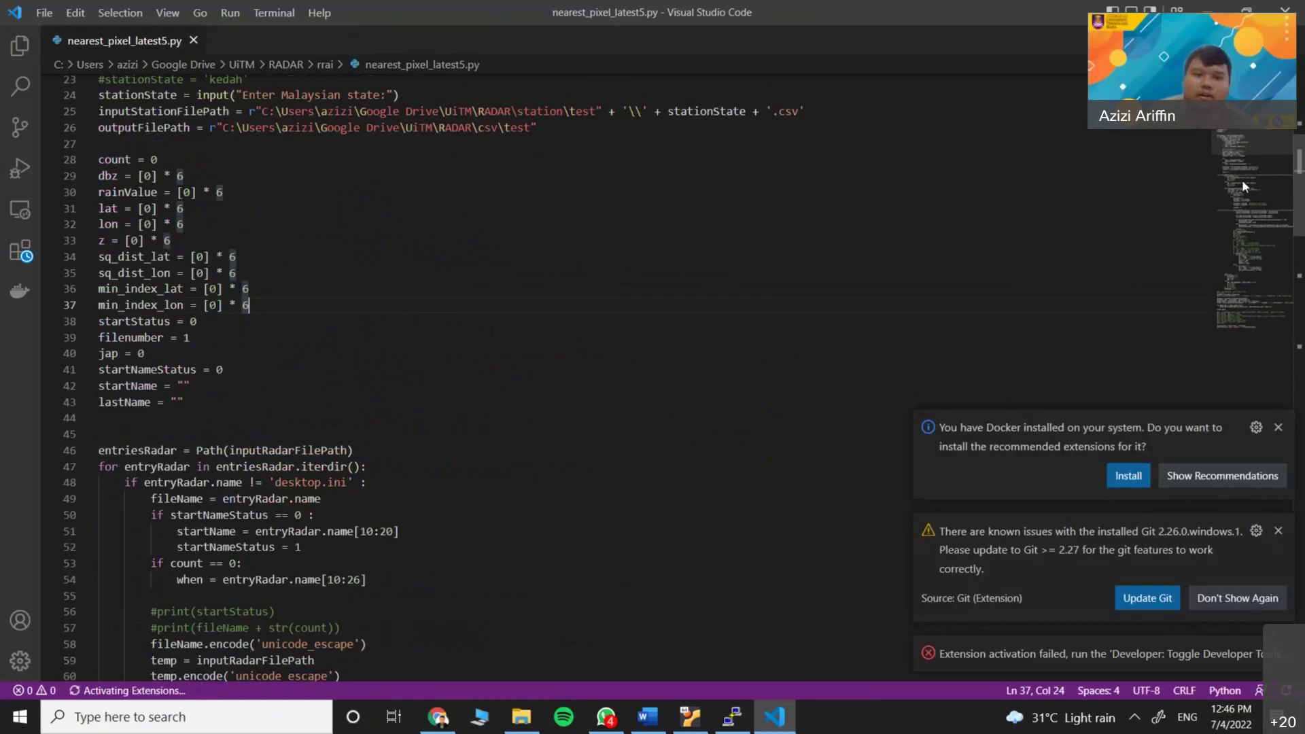
scroll(1244, 238, "down", 9)
left_click(1242, 299)
left_click_drag(1243, 299, 1243, 223)
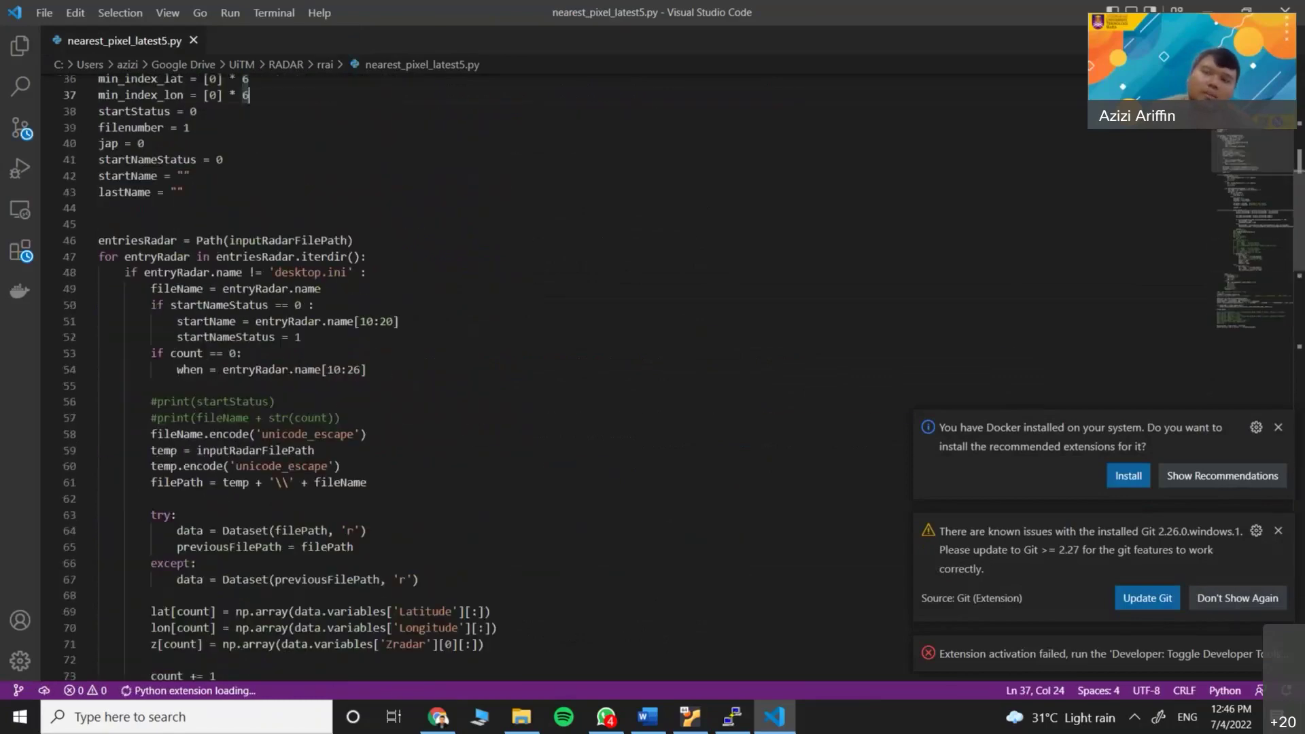
scroll(593, 341, "up", 12)
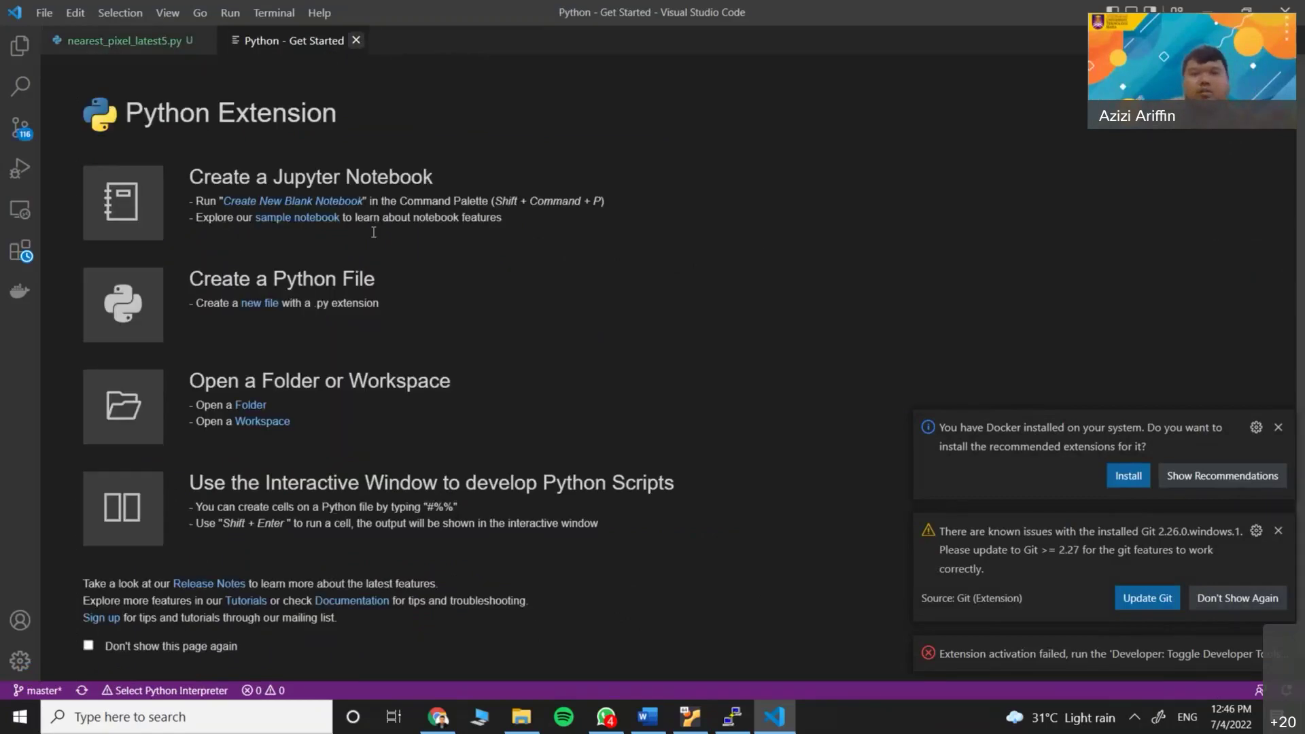
Close the Python Get Started tab, skim the script, and show SSH targets in Remote Explorer
left_click(356, 41)
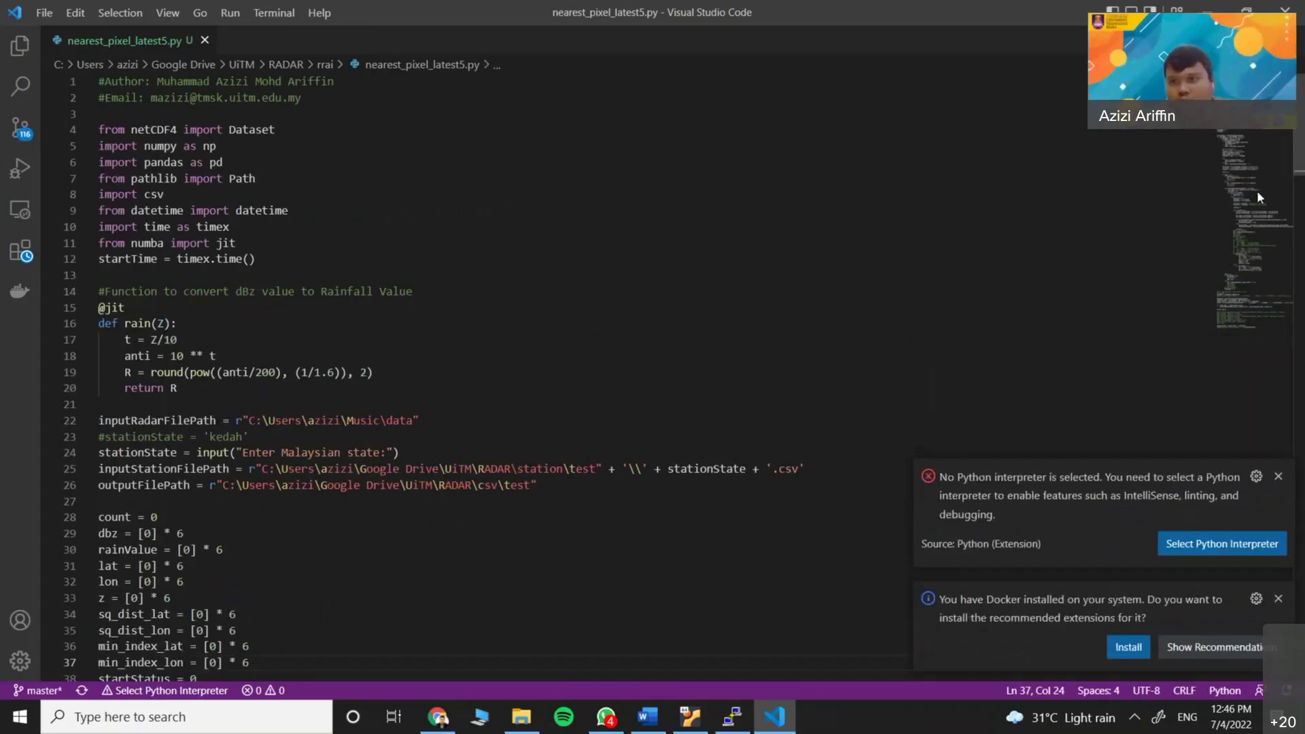
scroll(1255, 272, "down", 10)
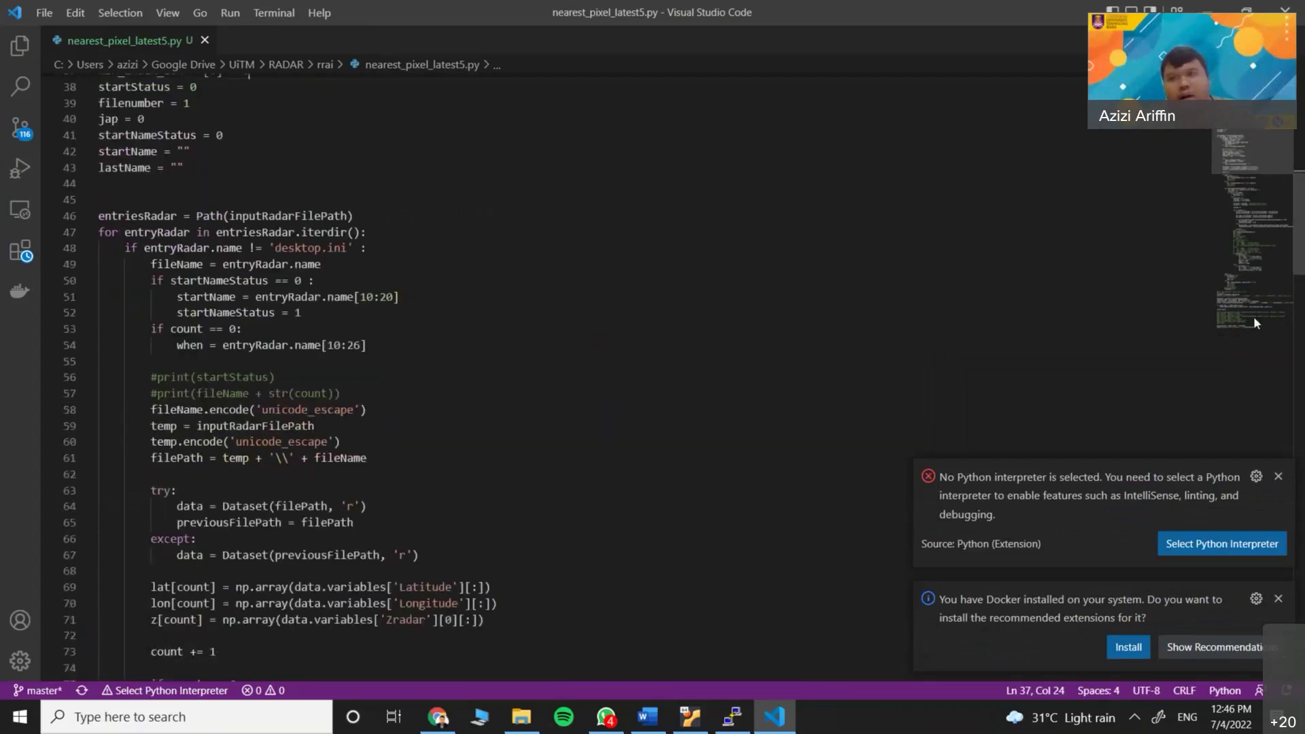
left_click(1254, 316)
left_click(1243, 128)
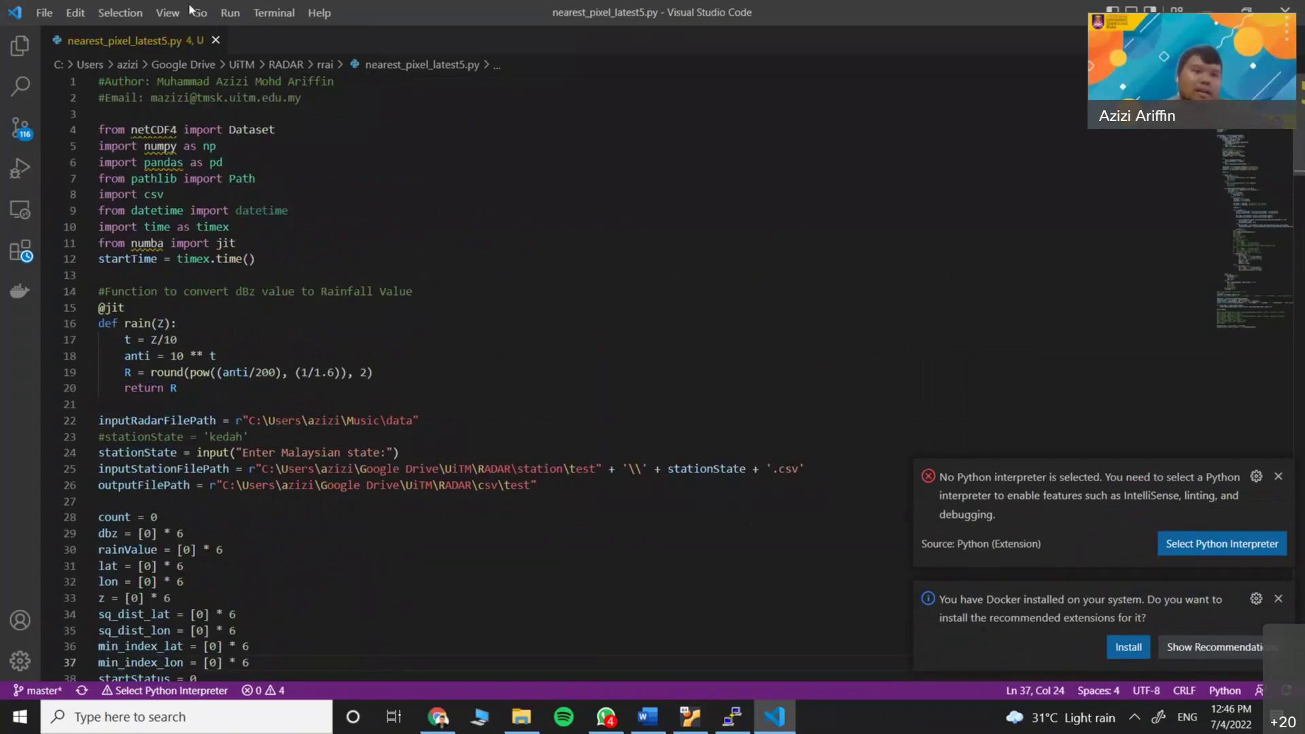
left_click(21, 214)
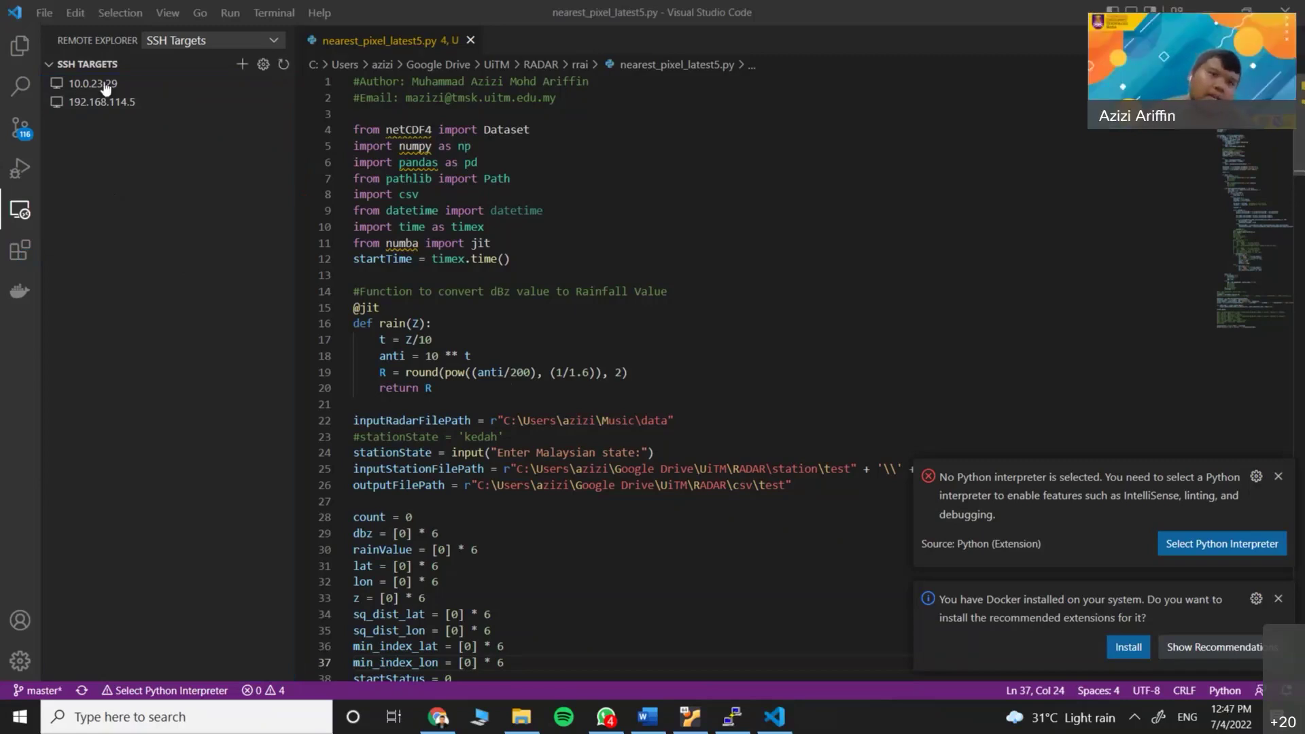
Hide Visual Studio Code with Win+D to reveal the desktop shortcuts
mouse_move(109, 91)
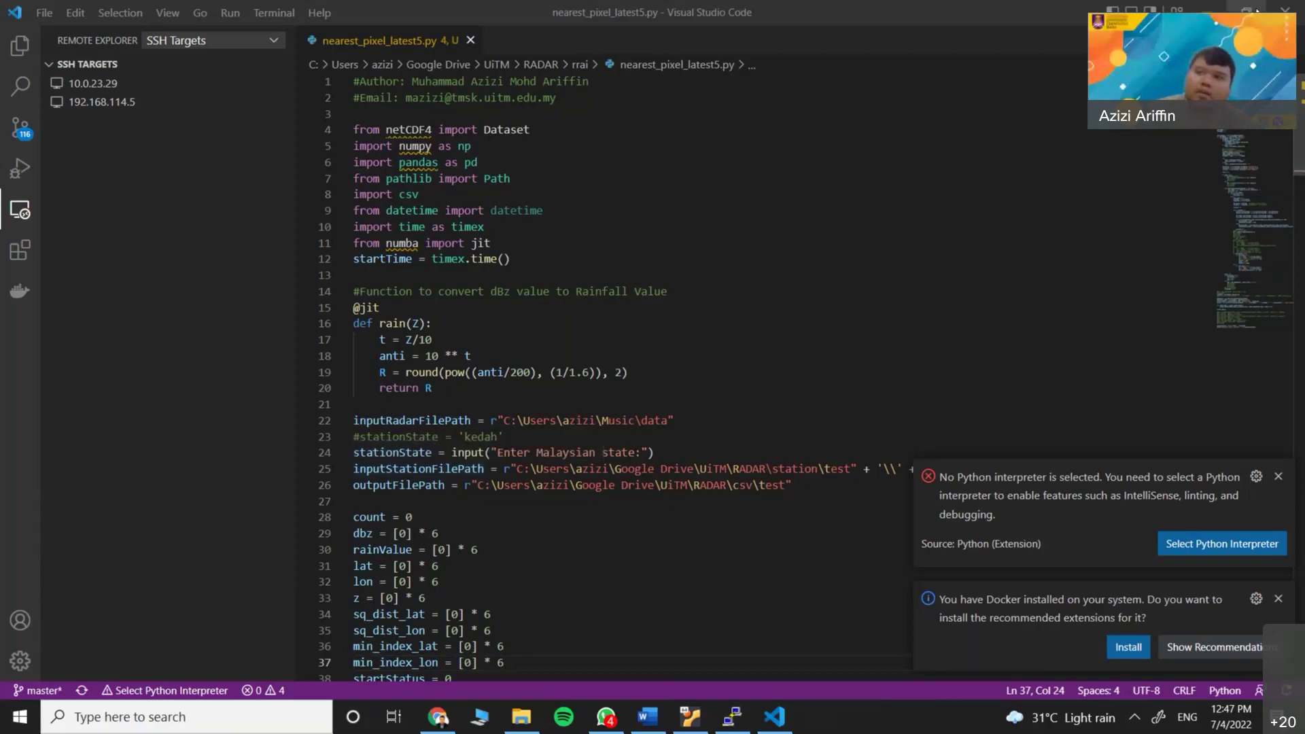
key("super+d")
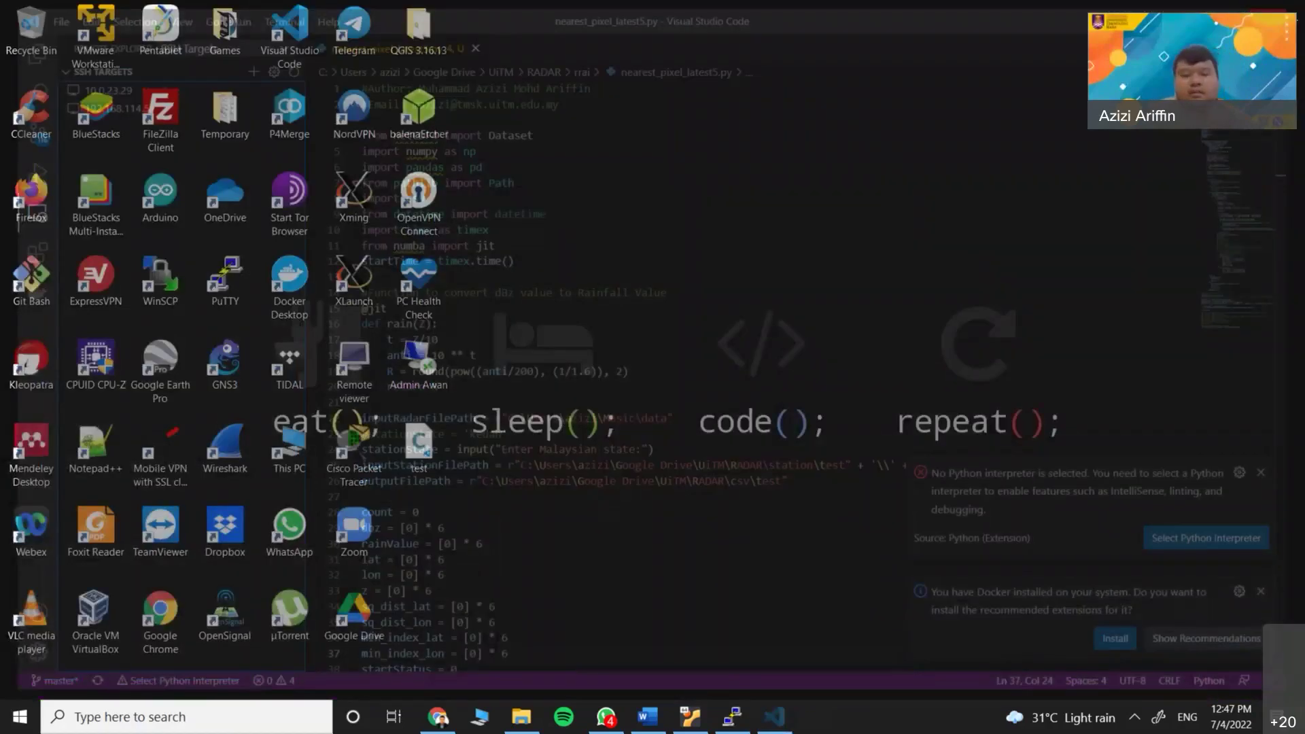
key("super")
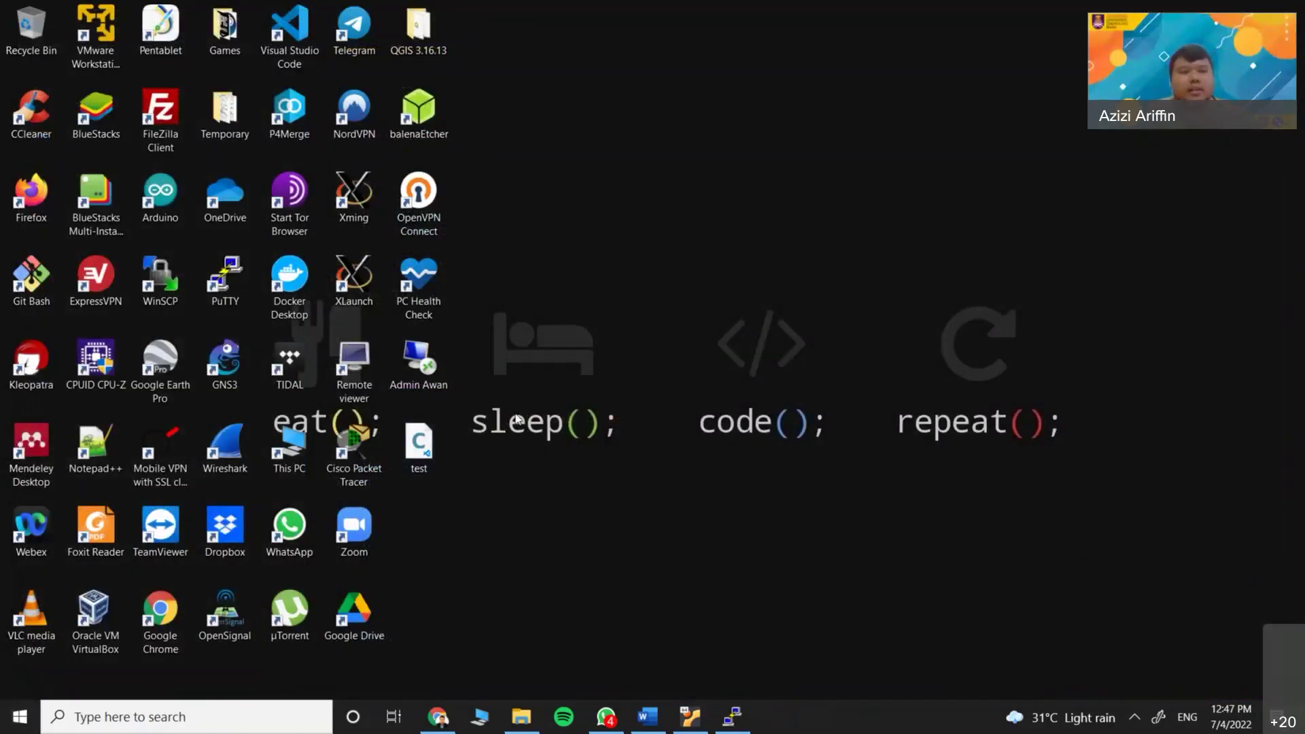
type("spyder")
key("Return")
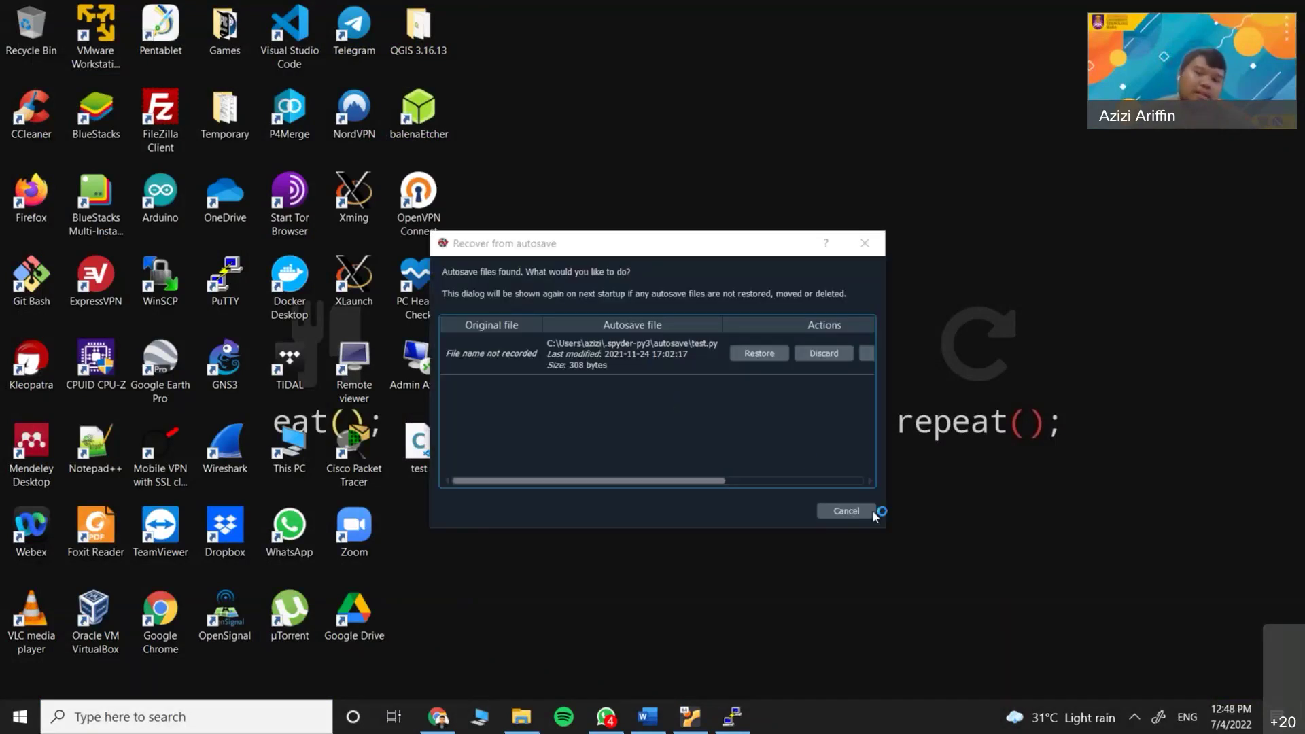
left_click(871, 511)
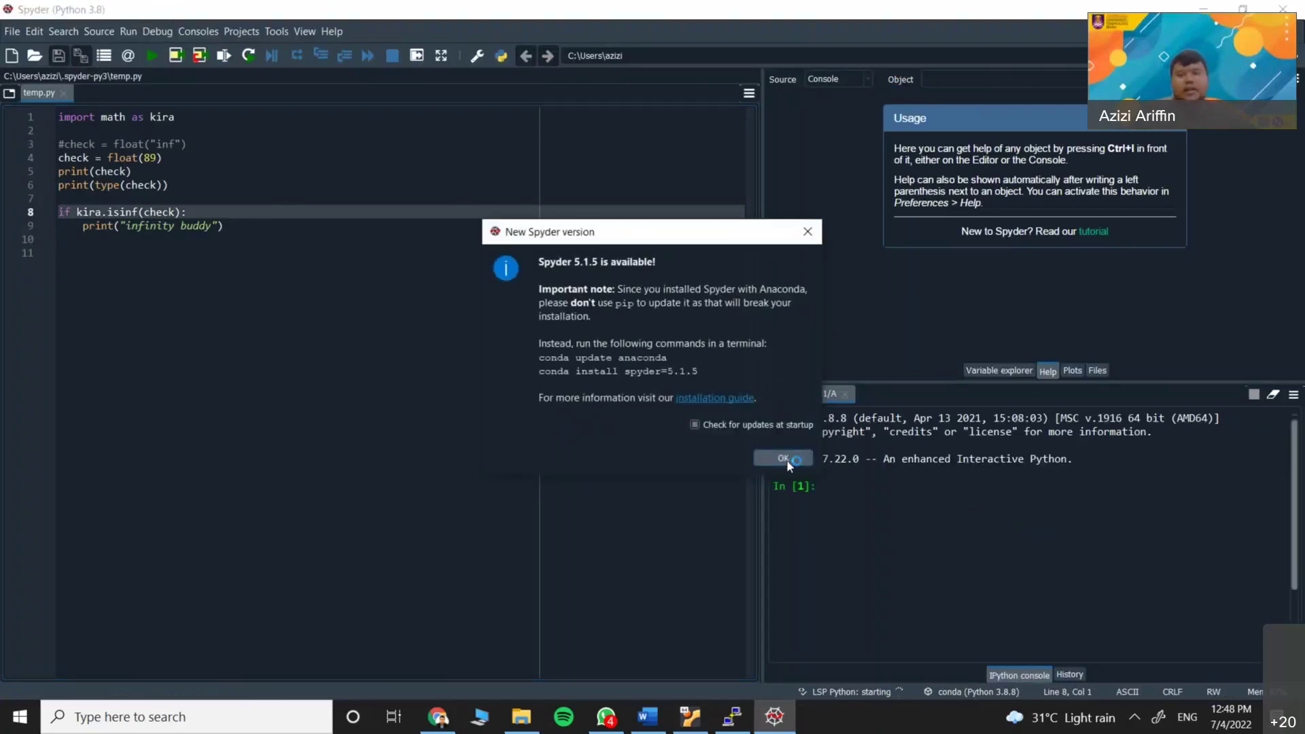
left_click(784, 458)
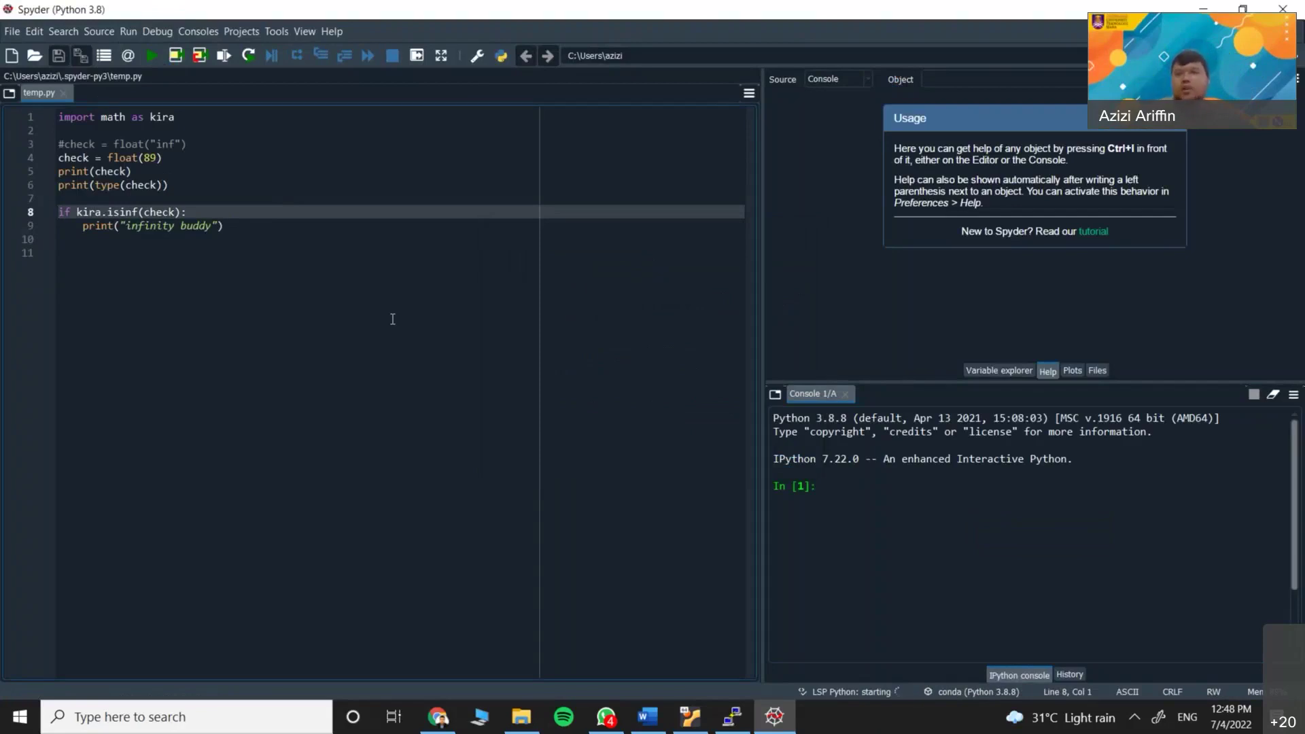
left_click(1293, 12)
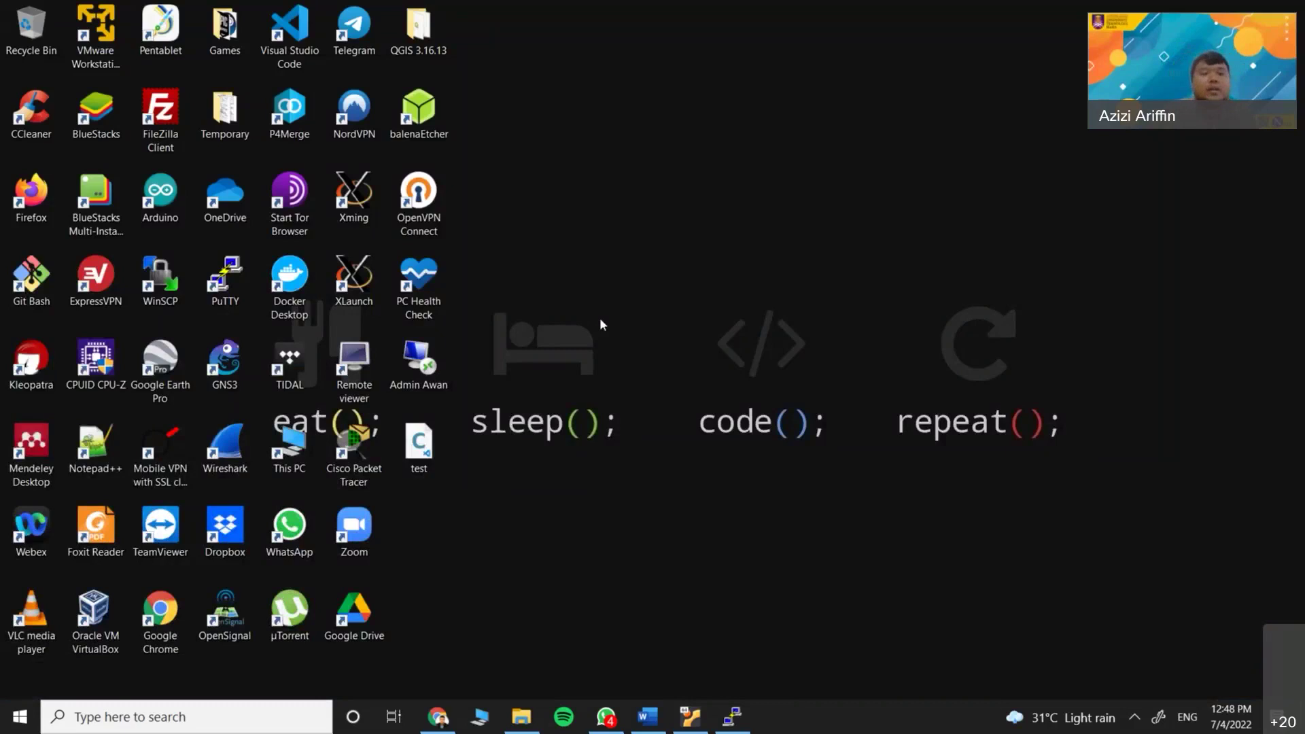
Launch WinSCP from the desktop and start a new site in the Login dialog
left_click(154, 285)
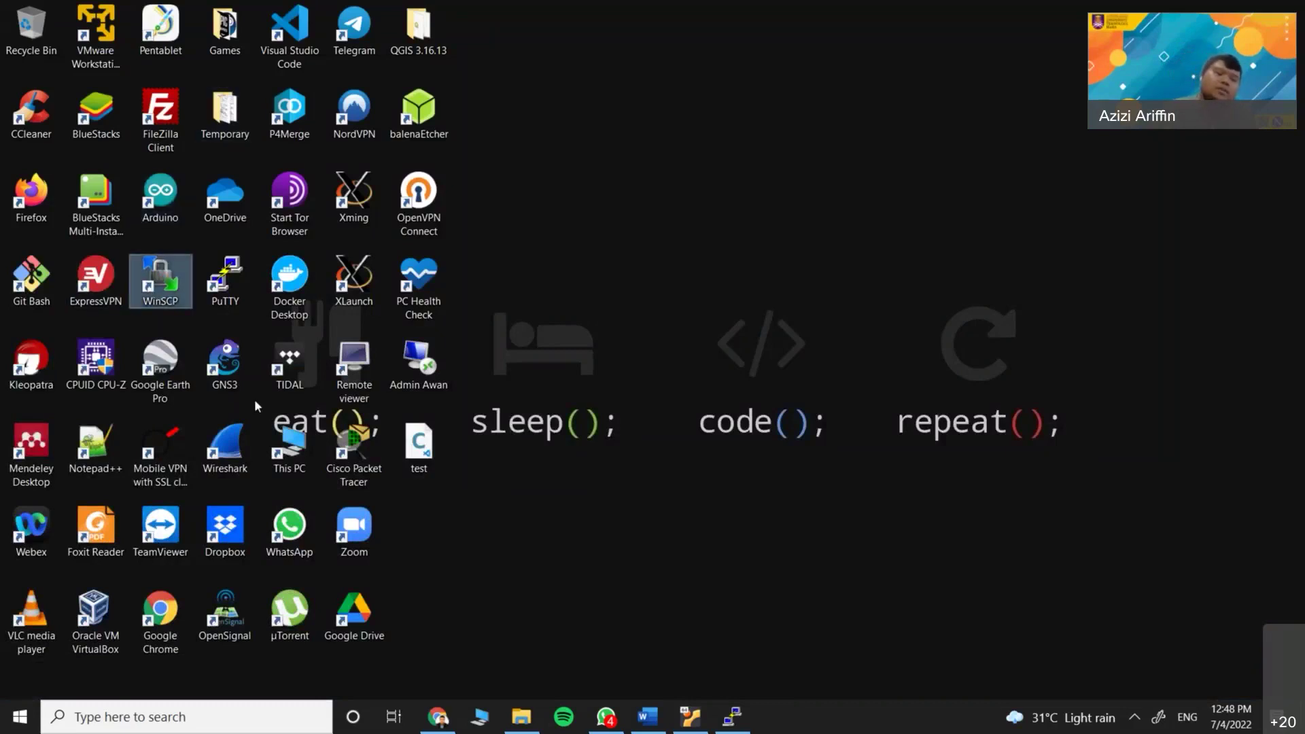
double_click(144, 285)
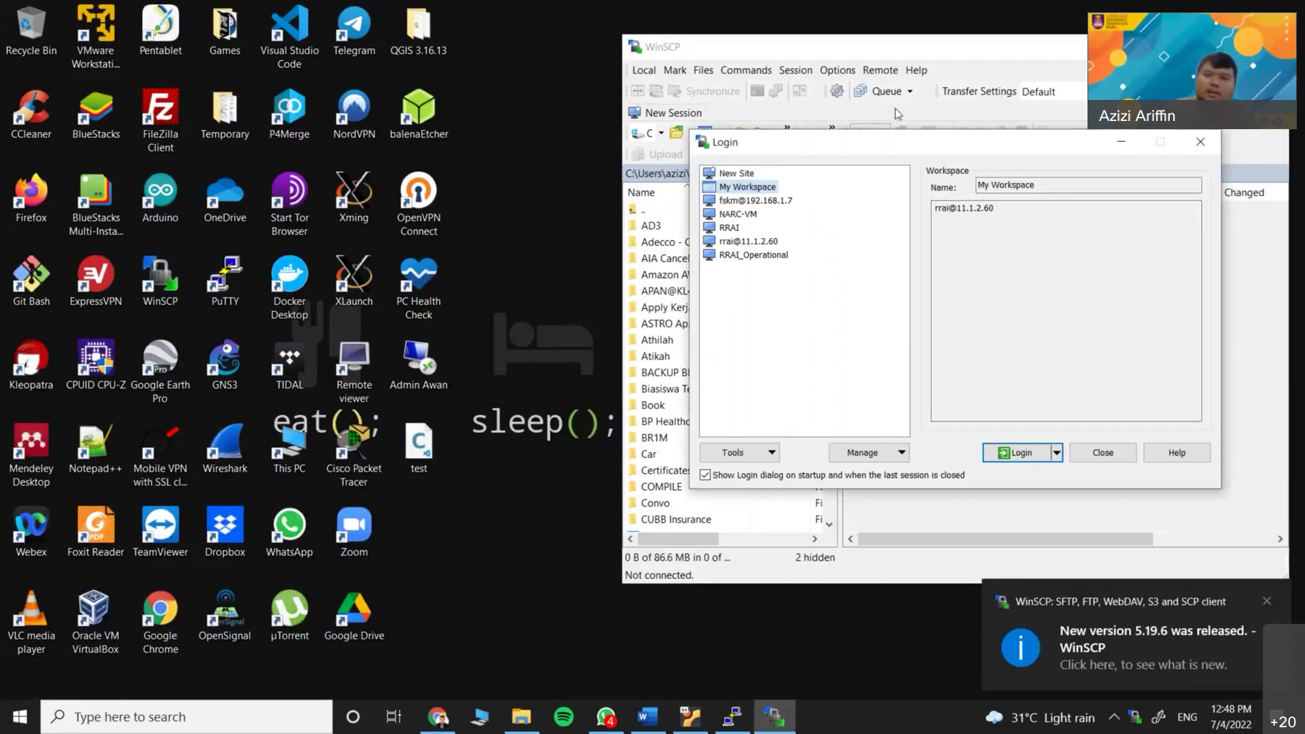
left_click_drag(910, 146, 489, 194)
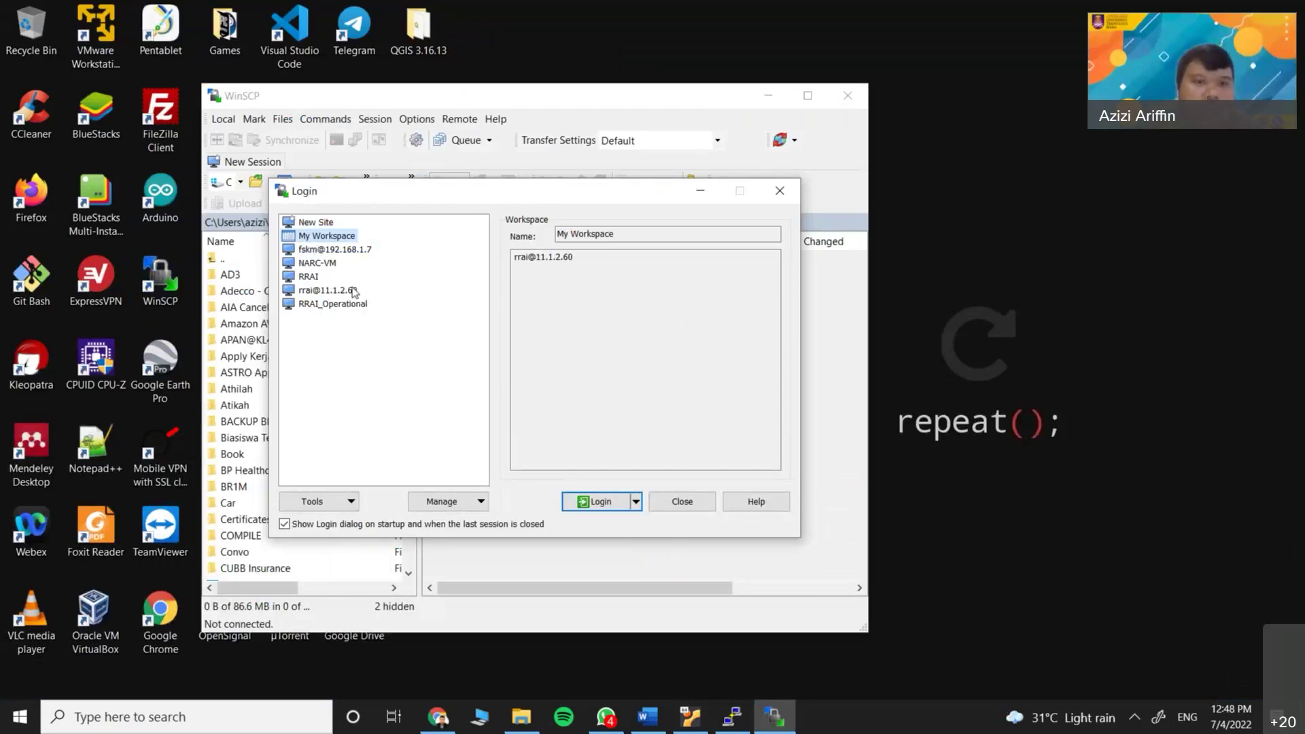
left_click(355, 249)
left_click(334, 237)
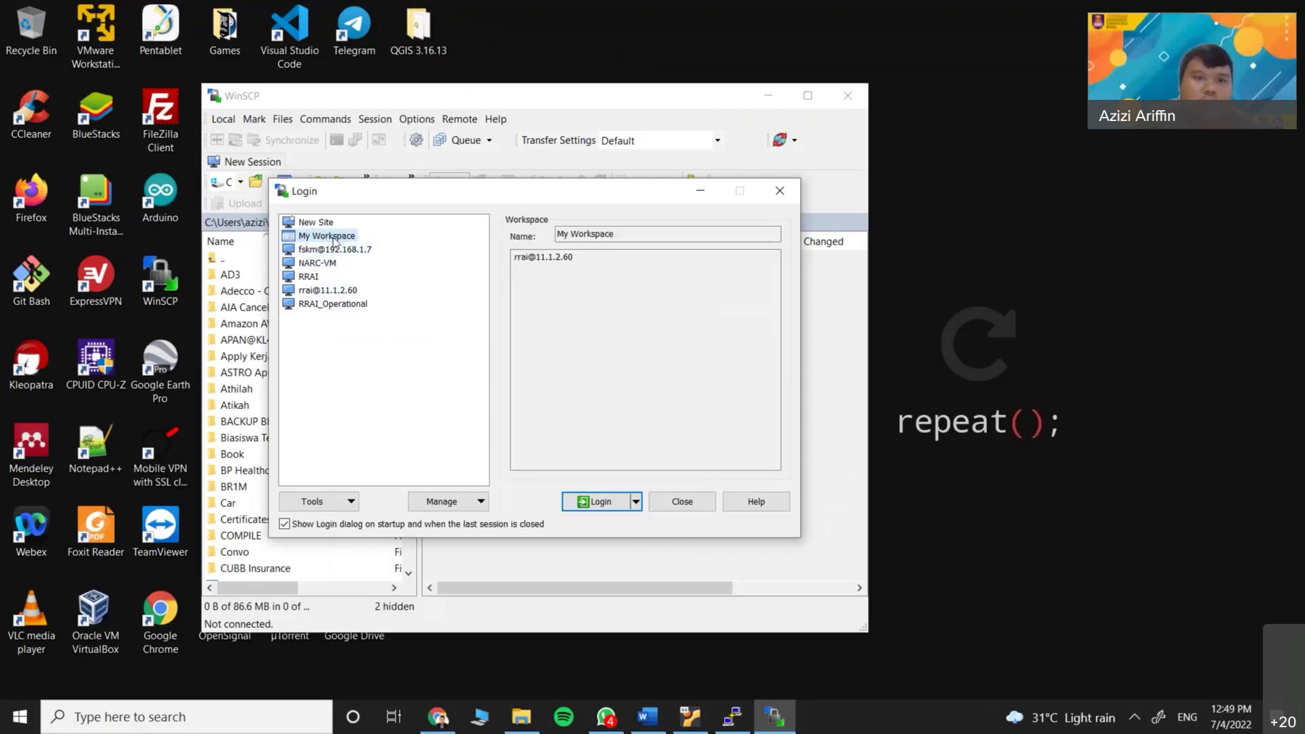
left_click(332, 224)
Paste host 192.168.114.5 from the lab-client terminal, enter the lab user name, and log in
left_click(544, 297)
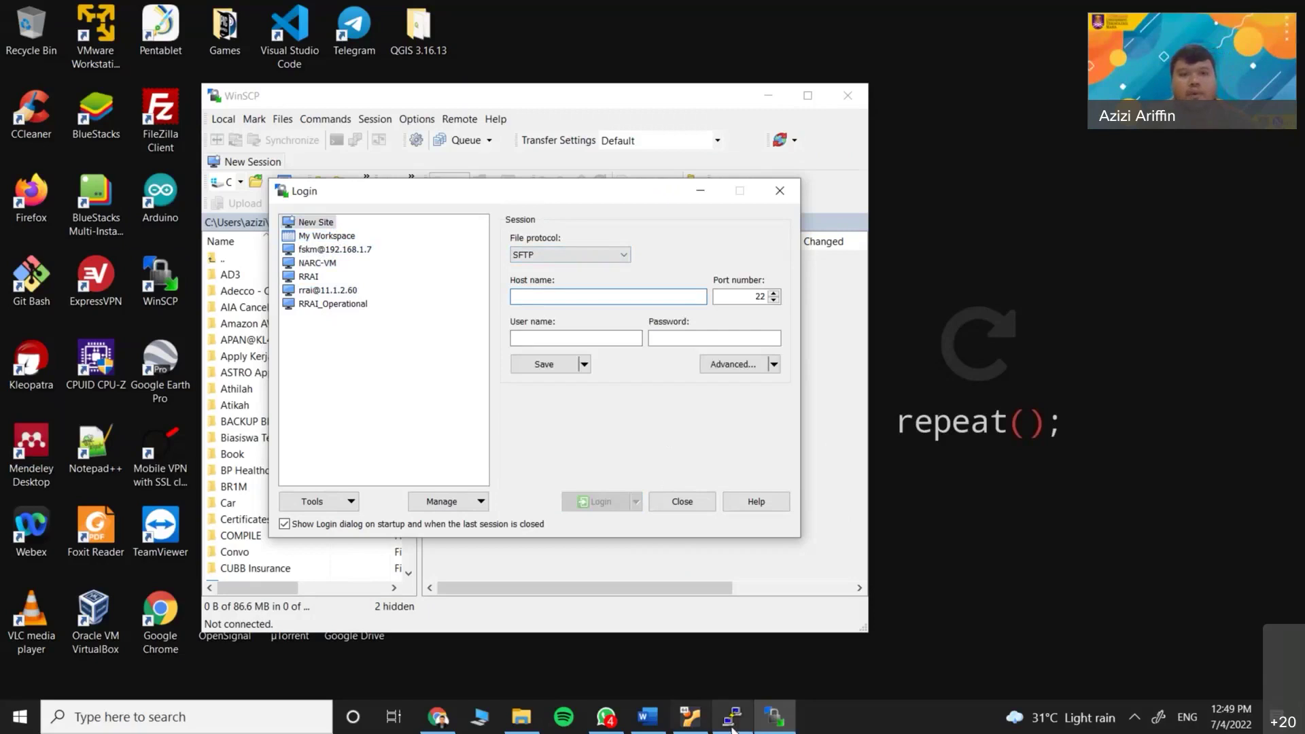
left_click(733, 725)
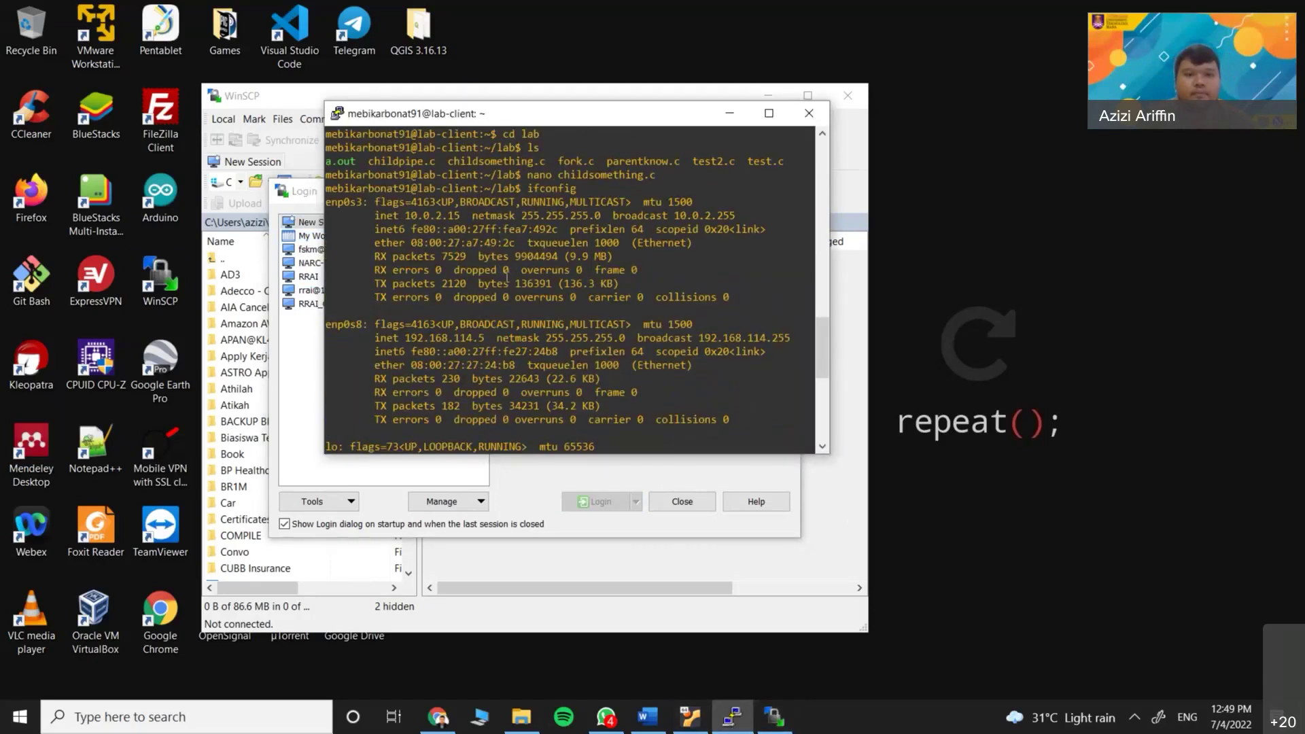
left_click_drag(406, 334, 484, 337)
left_click(571, 534)
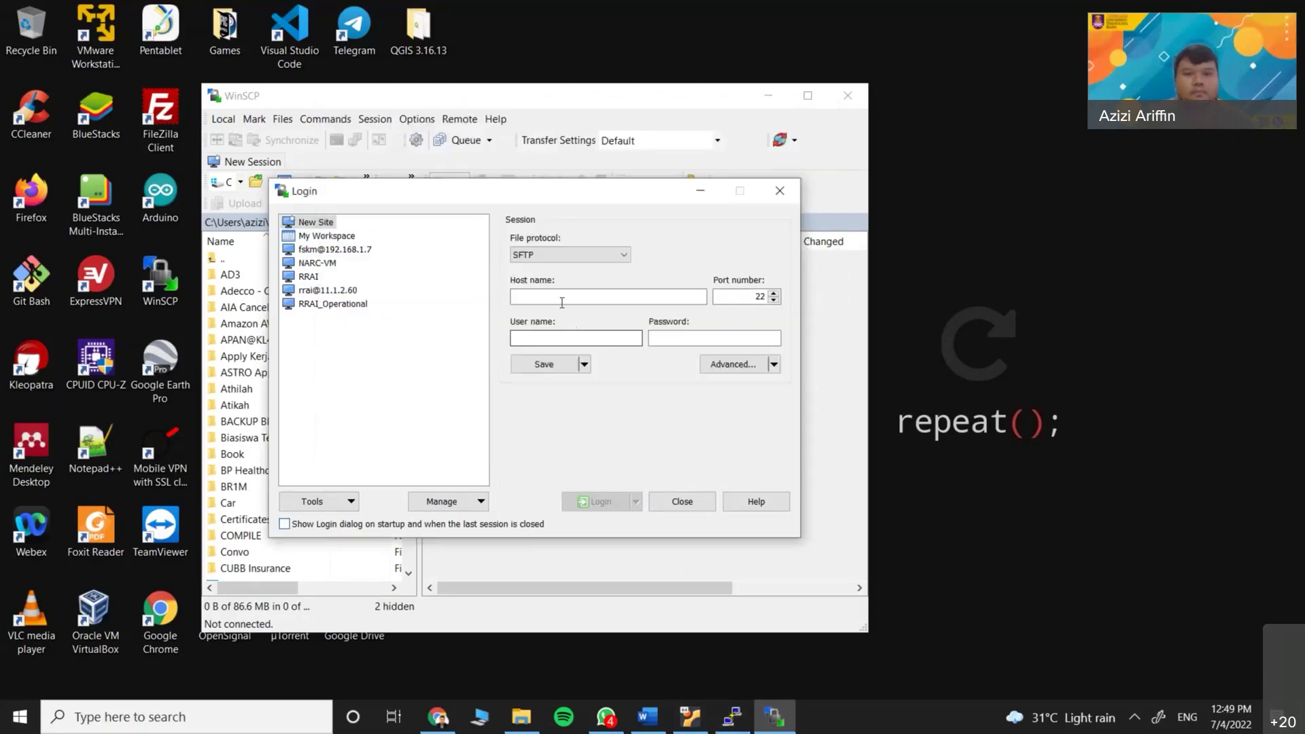
type("192.168.114.5")
key("Tab")
key("Tab")
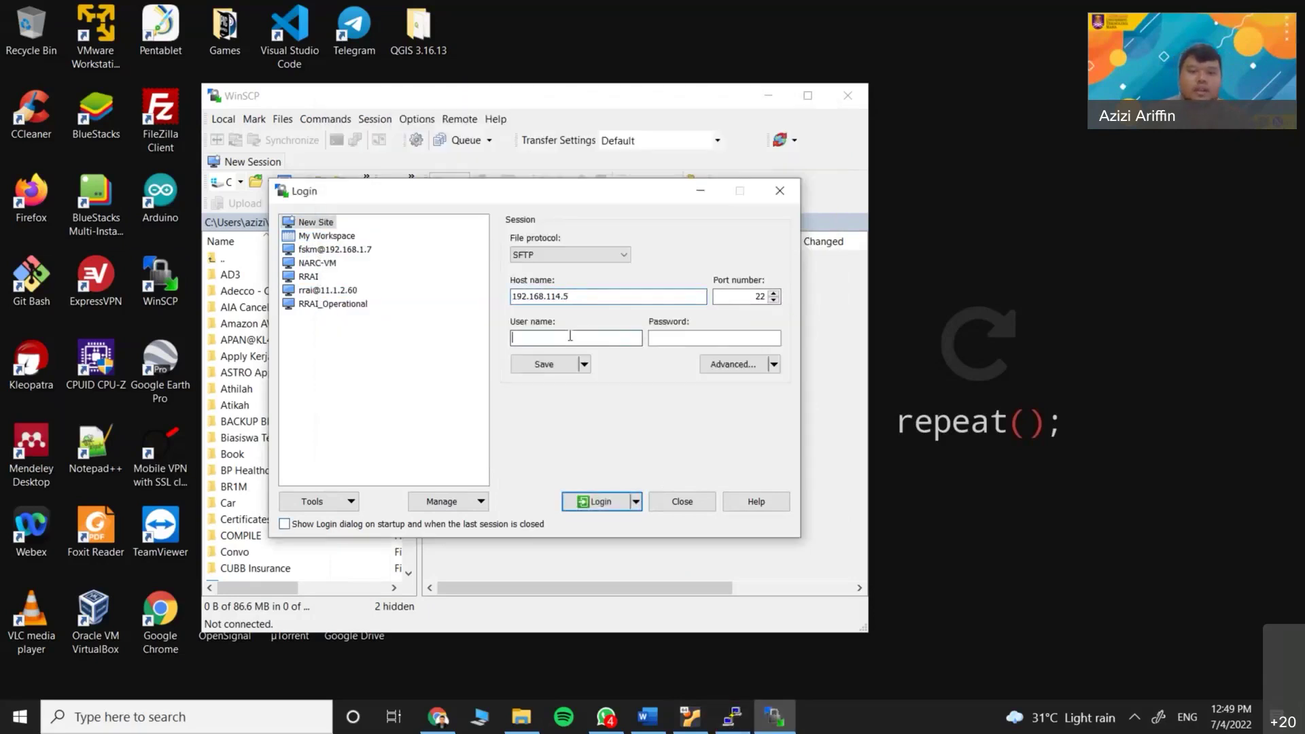
type("mebikarbonat91")
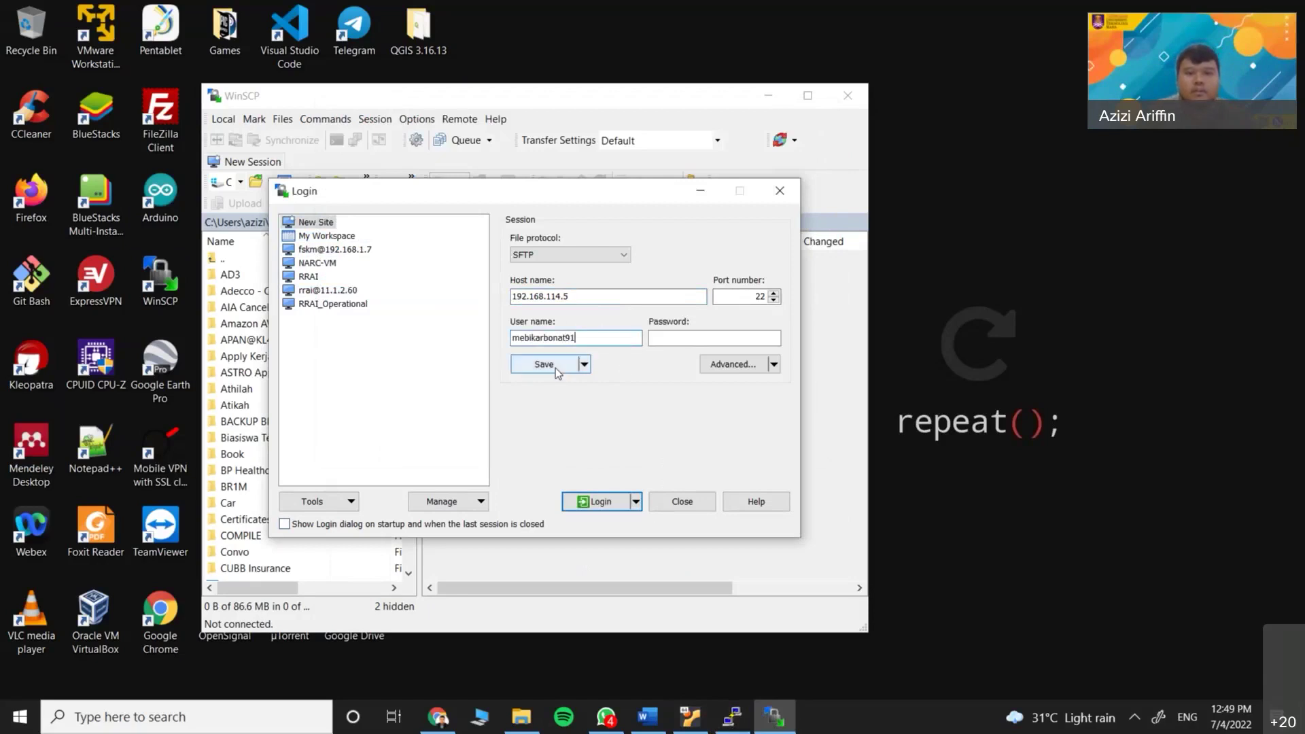
left_click(598, 501)
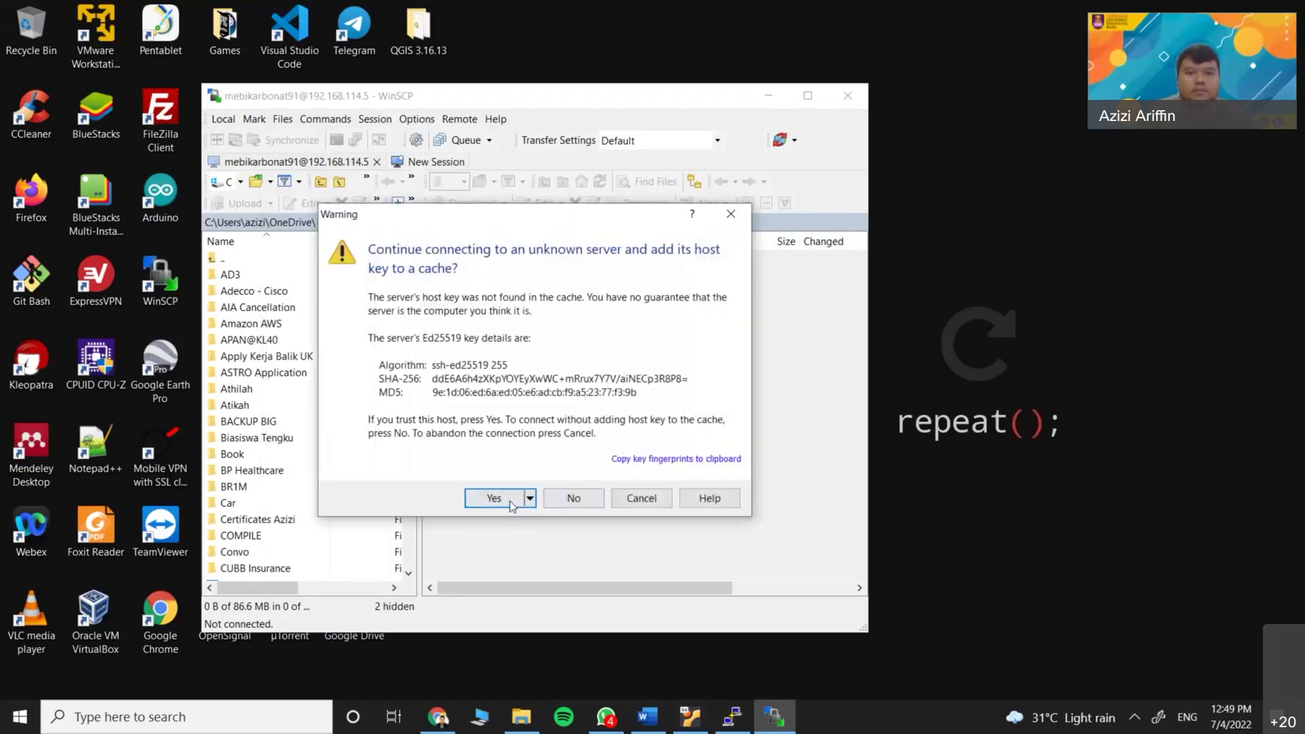
Accept the host key, enter the password, and open the ITT440-MAC2021 folder
left_click(510, 501)
type("************")
left_click(529, 455)
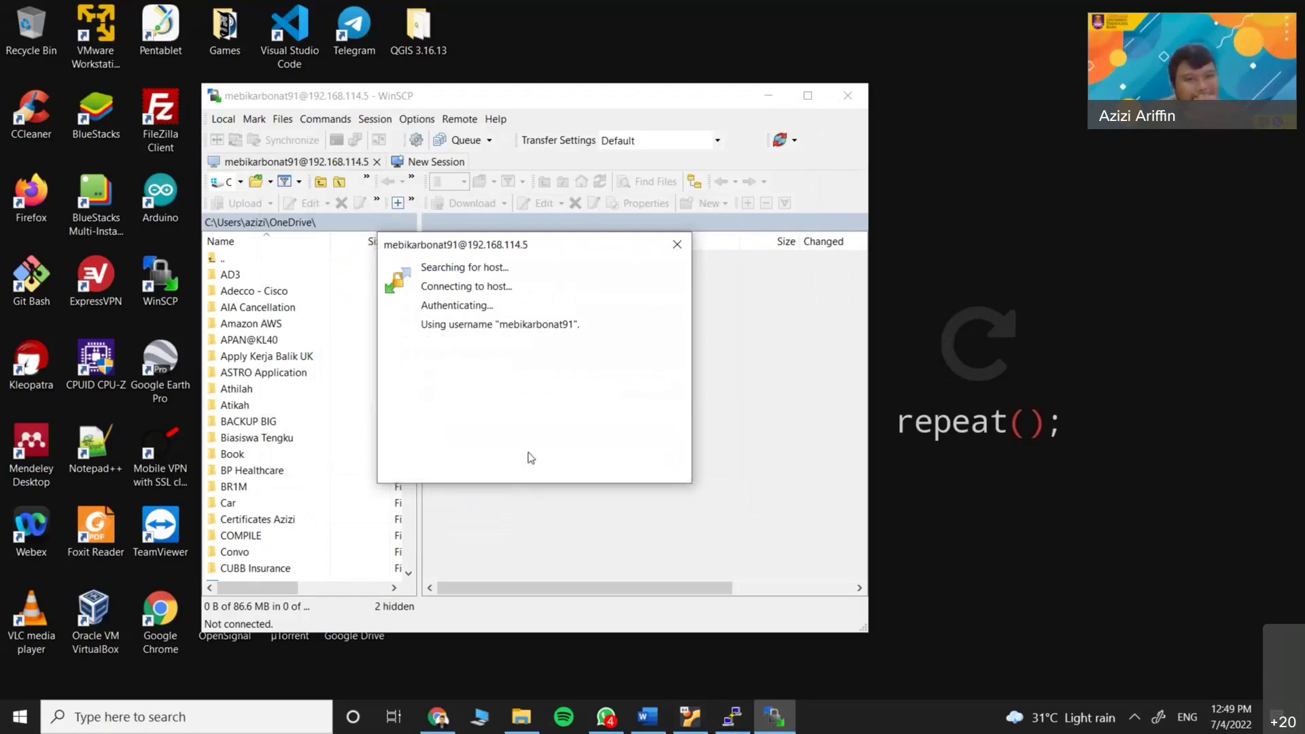
left_click(504, 427)
double_click(503, 421)
left_click_drag(466, 308, 963, 272)
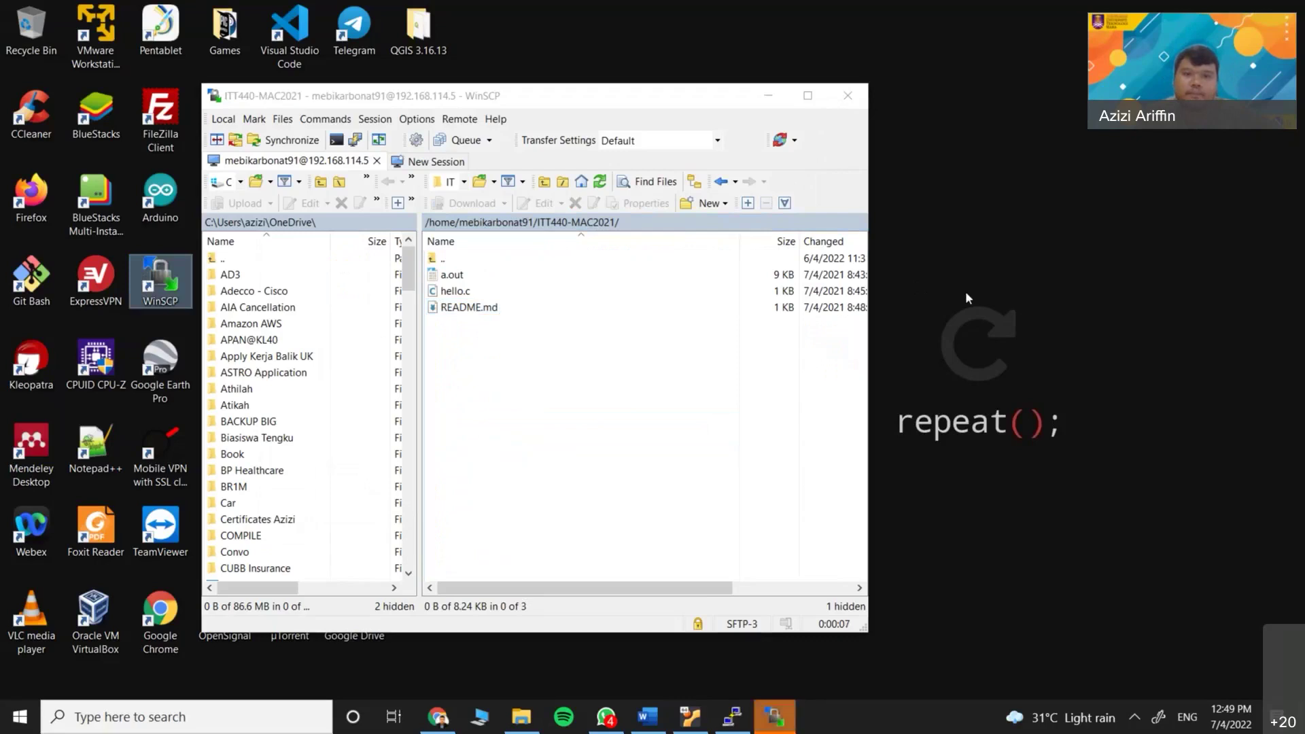
Close WinSCP and confirm terminating the session to 192.168.114.5
left_click_drag(651, 100, 490, 465)
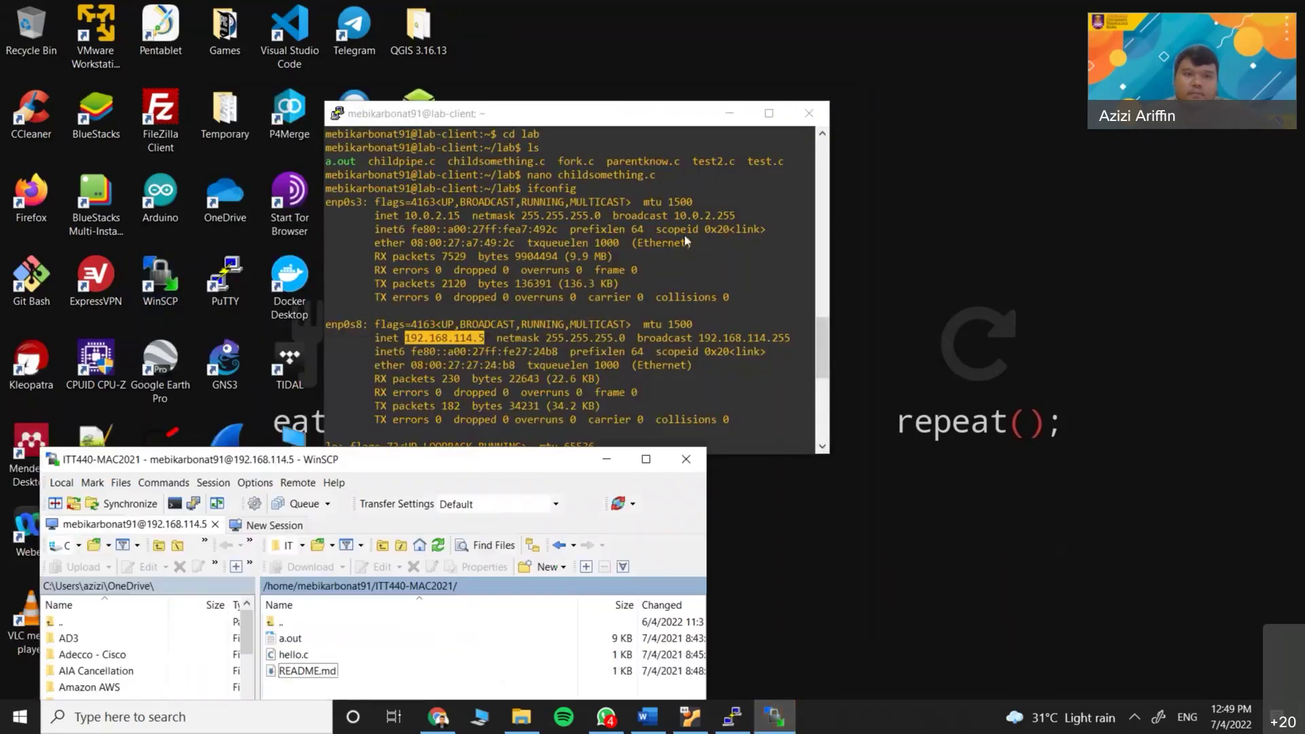
left_click_drag(684, 233, 700, 166)
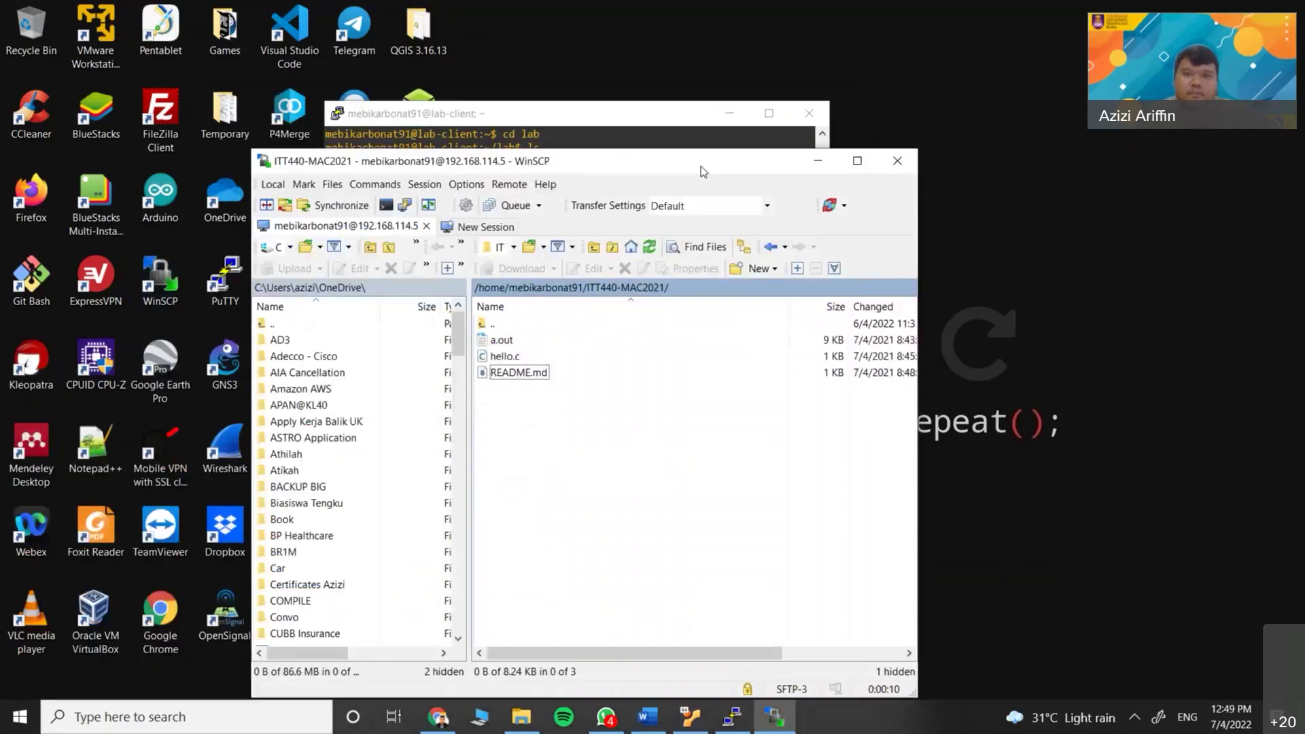
left_click(818, 163)
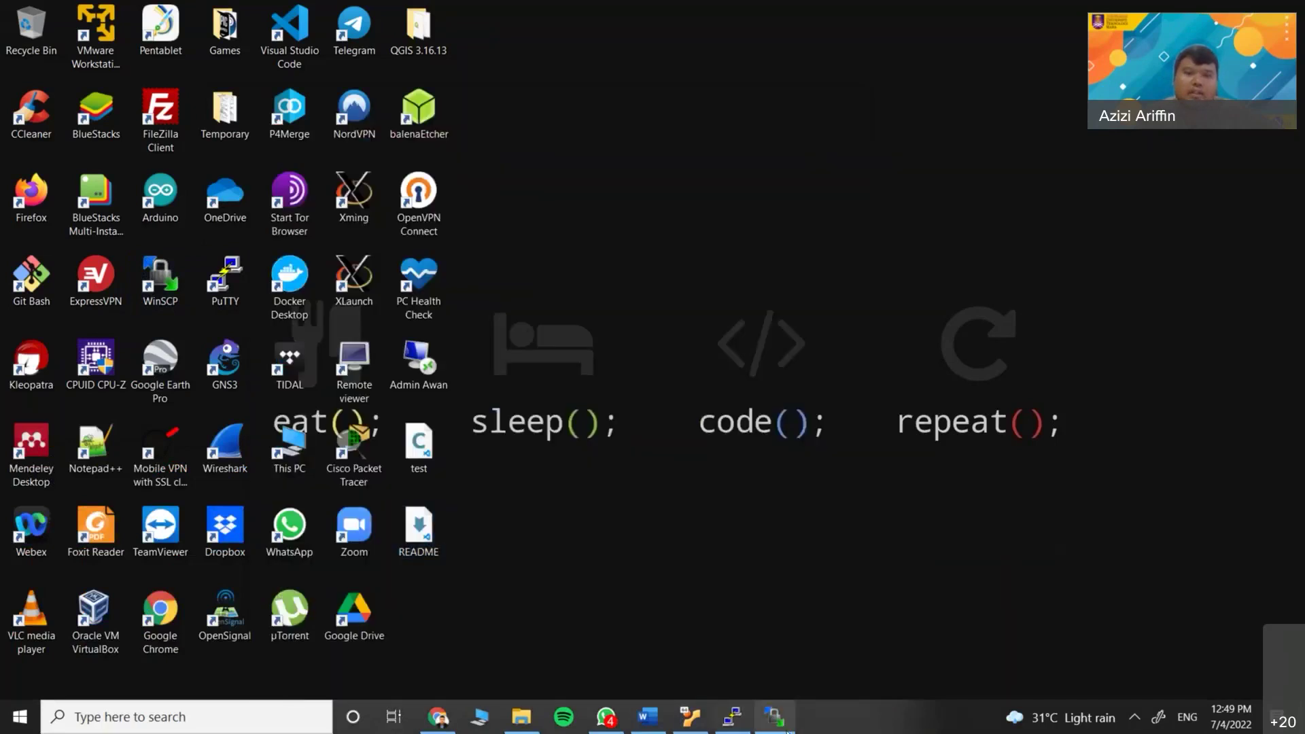
left_click(782, 722)
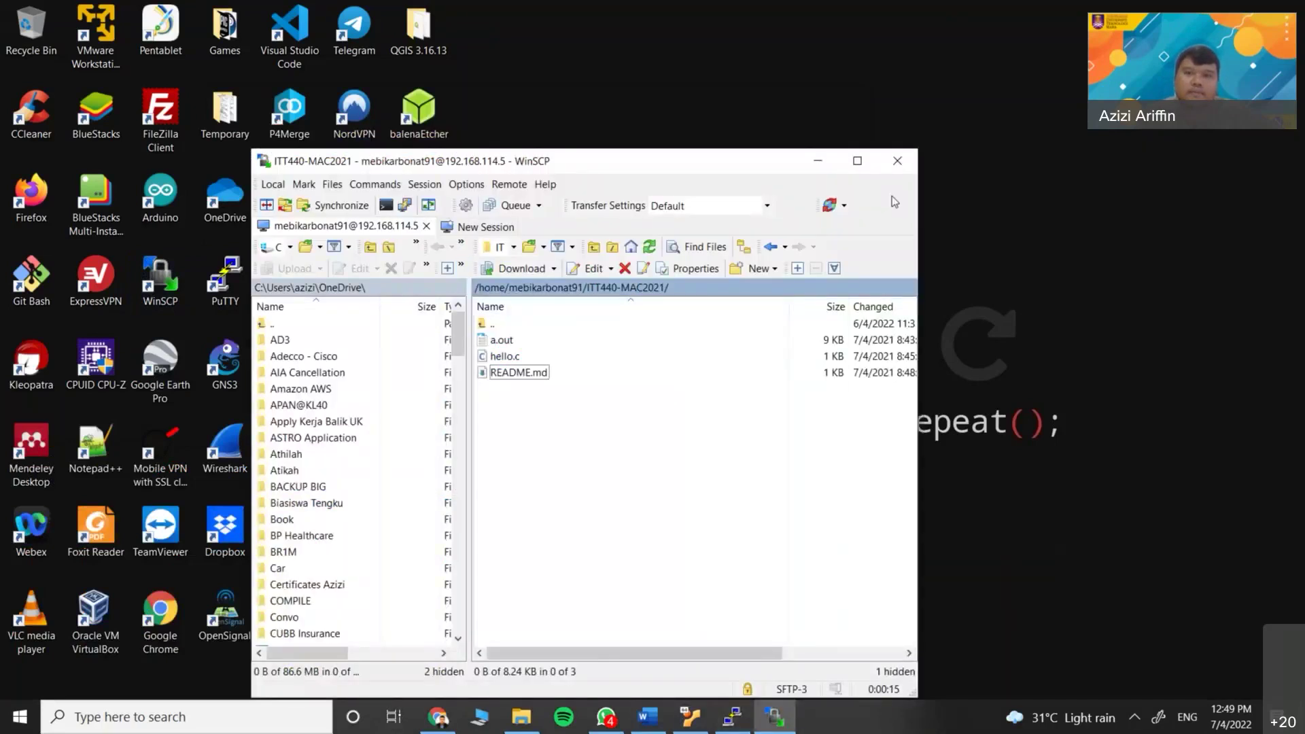
left_click(893, 170)
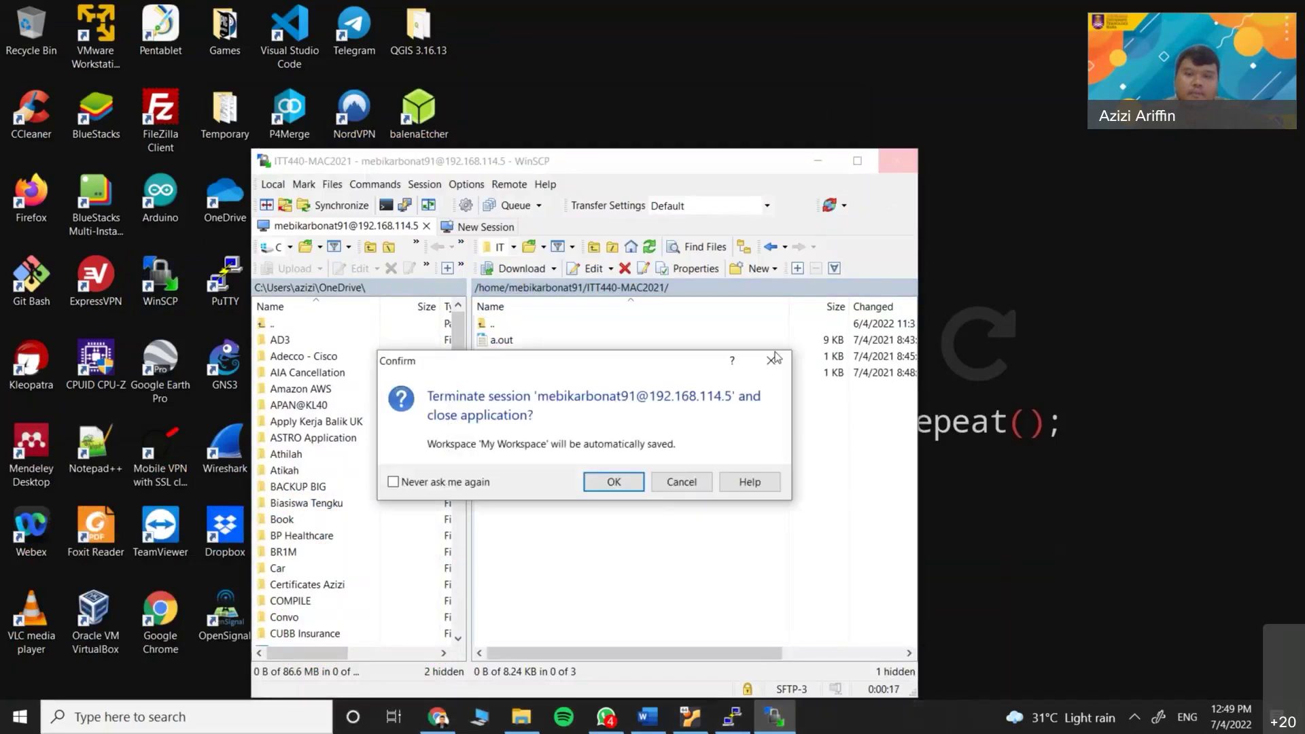
left_click(609, 481)
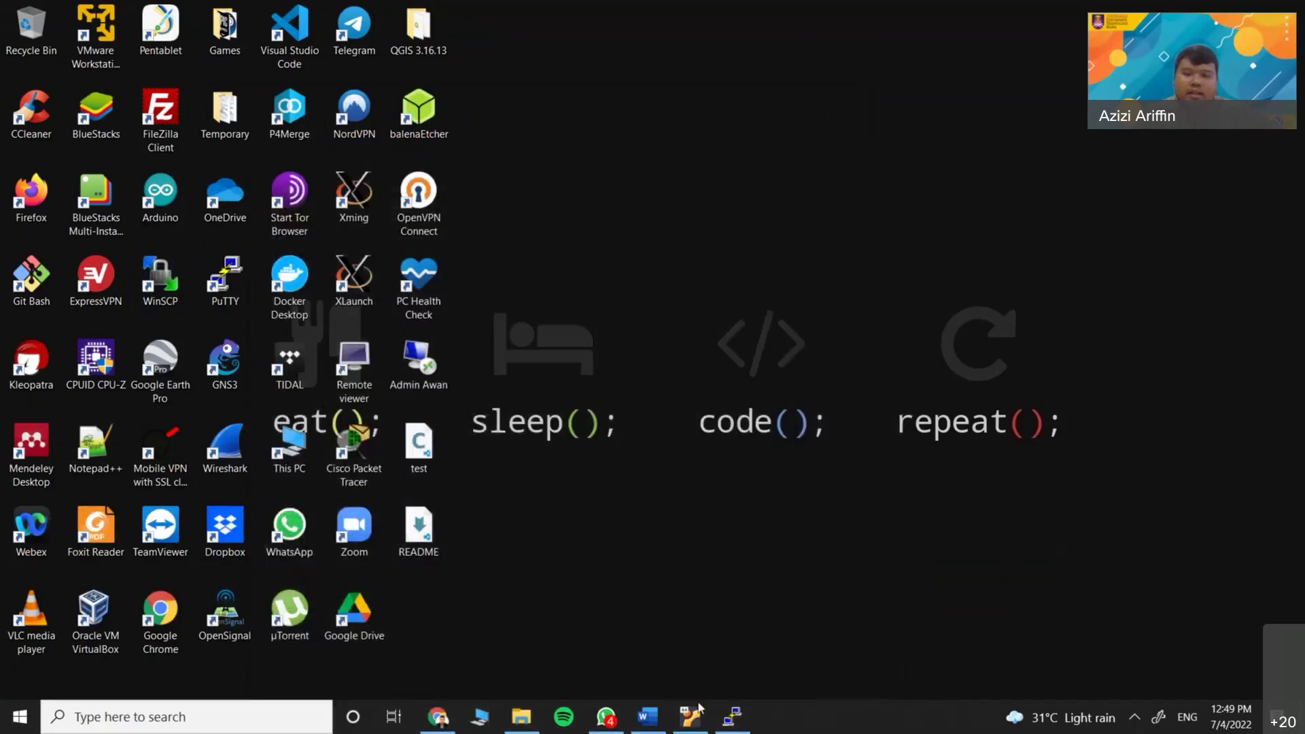
Restore the lab-client PuTTY terminal showing enp0s8 at 192.168.114.5 and reposition it
left_click(730, 726)
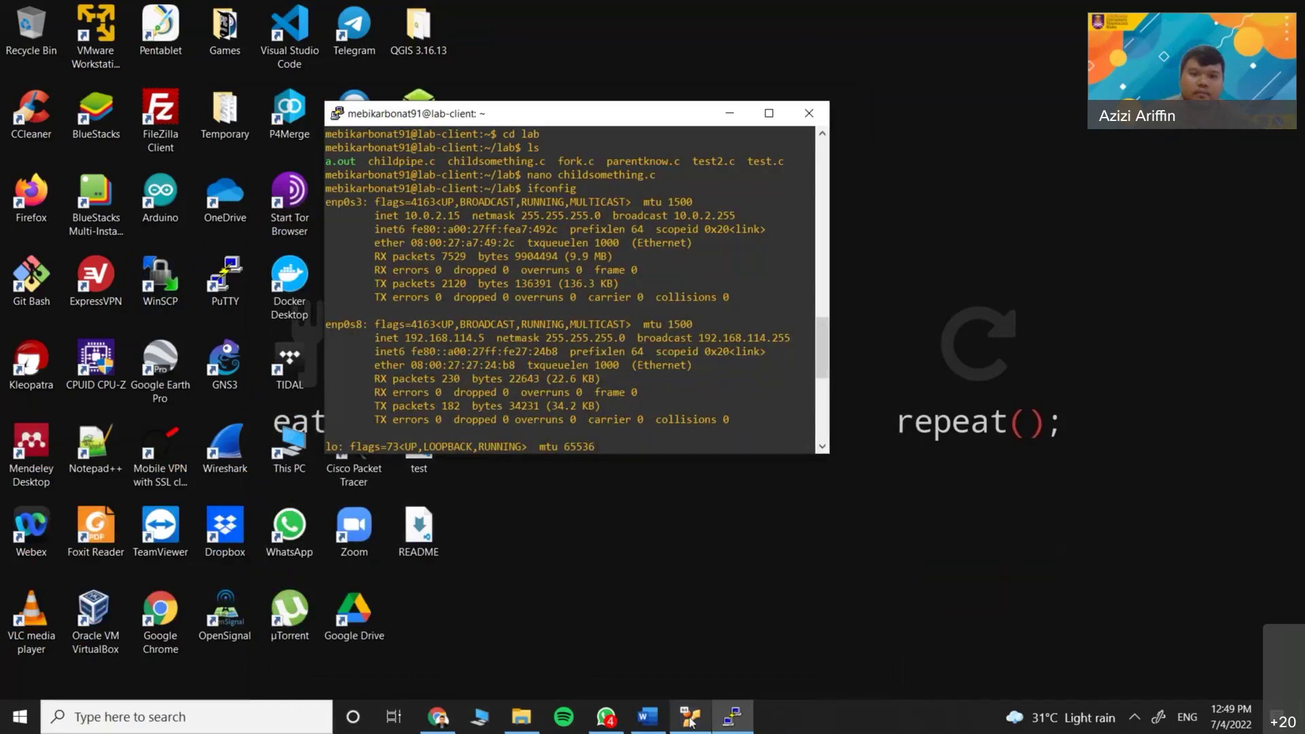
left_click(744, 544)
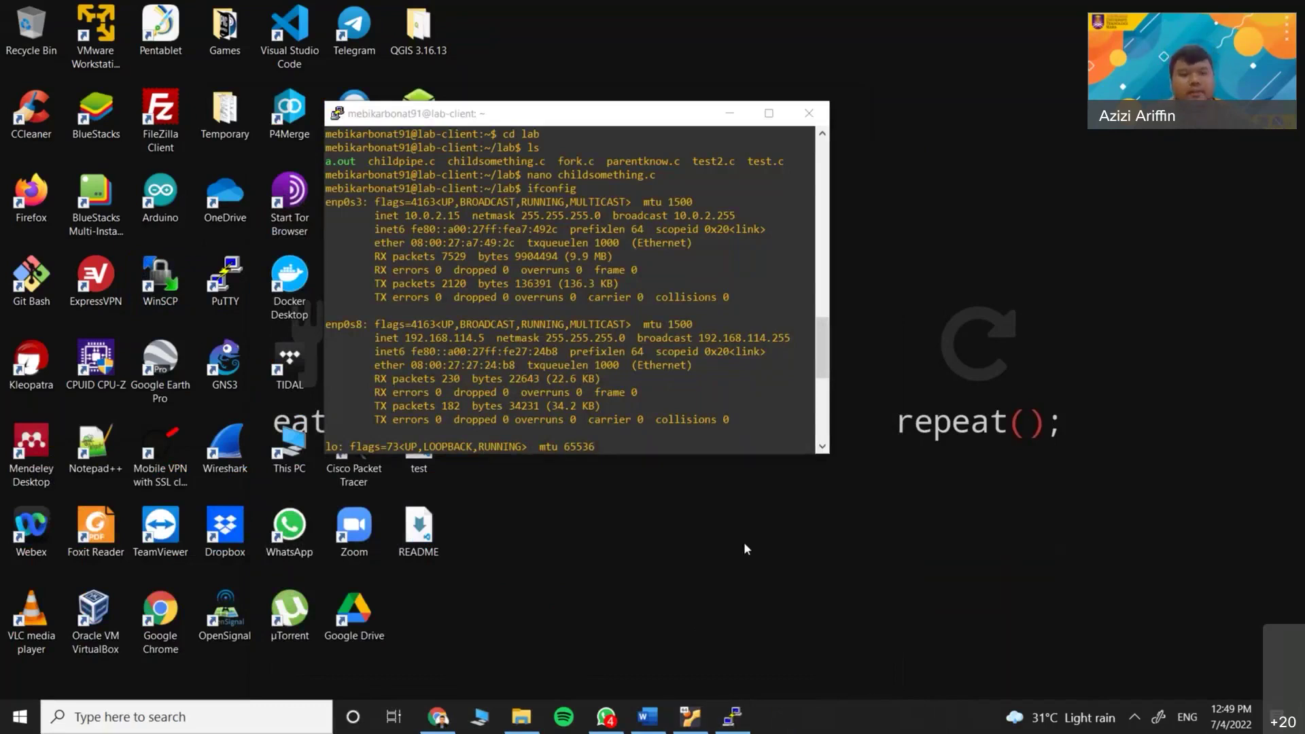
left_click_drag(517, 113, 539, 182)
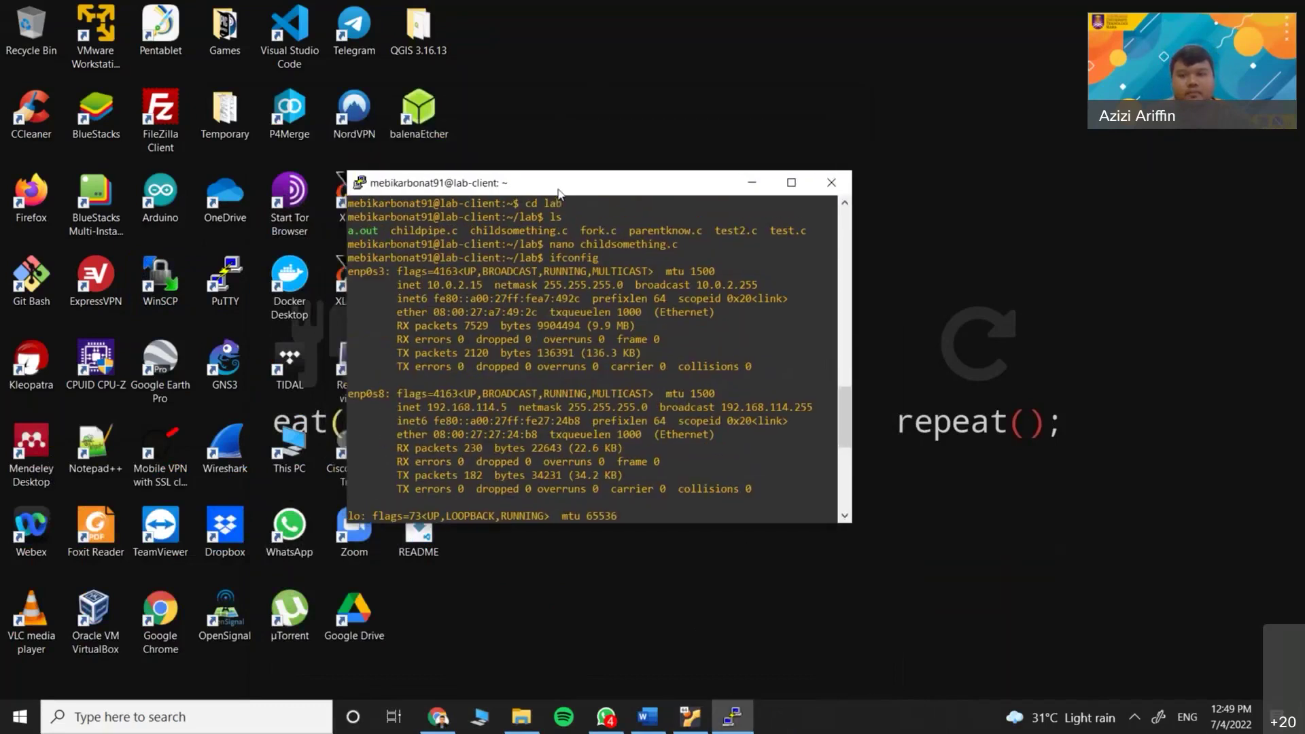
left_click(1026, 379)
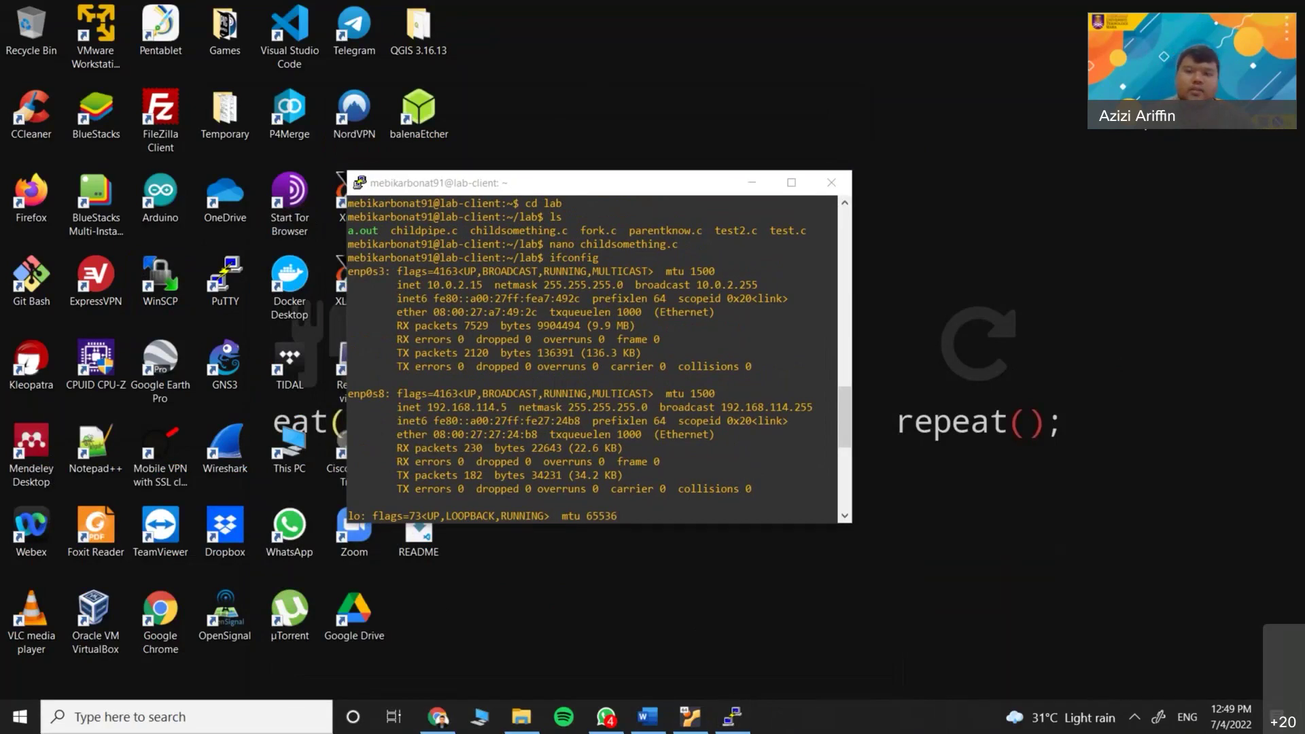
left_click(646, 719)
scroll(586, 483, "down", 4)
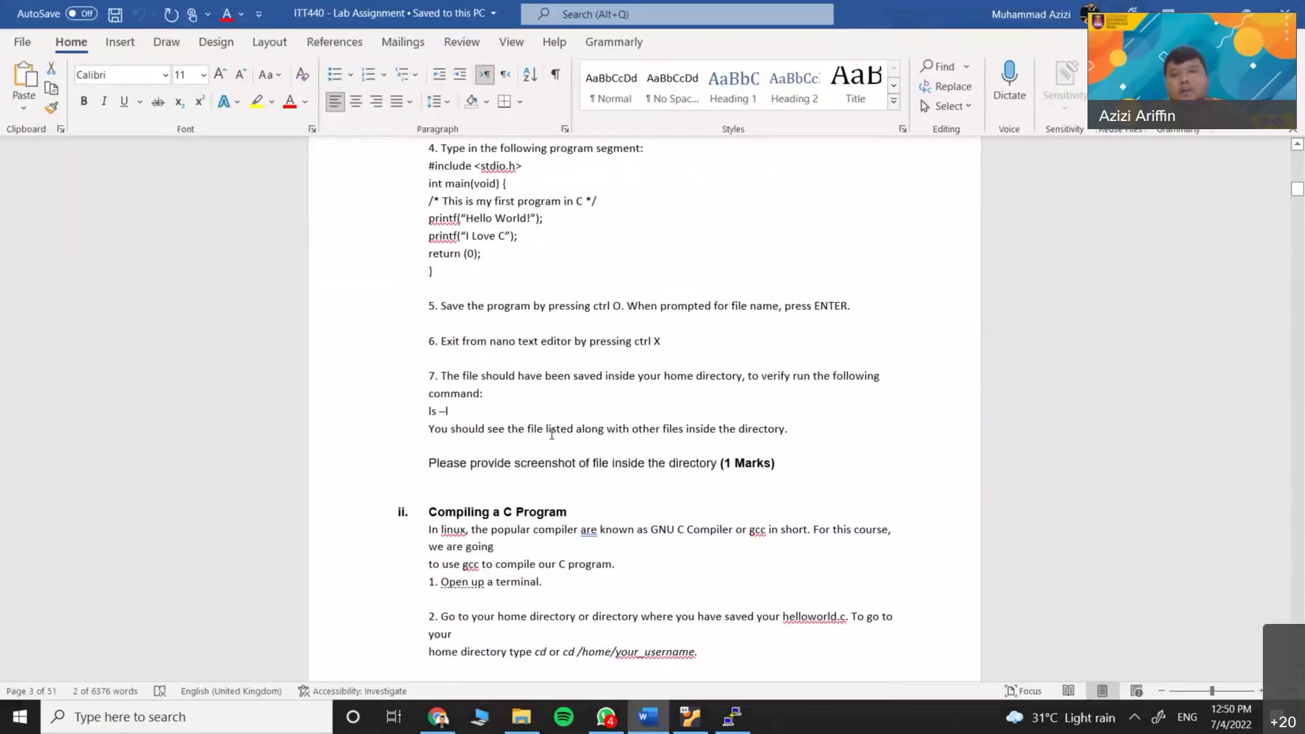
scroll(586, 483, "down", 3)
scroll(586, 483, "down", 20)
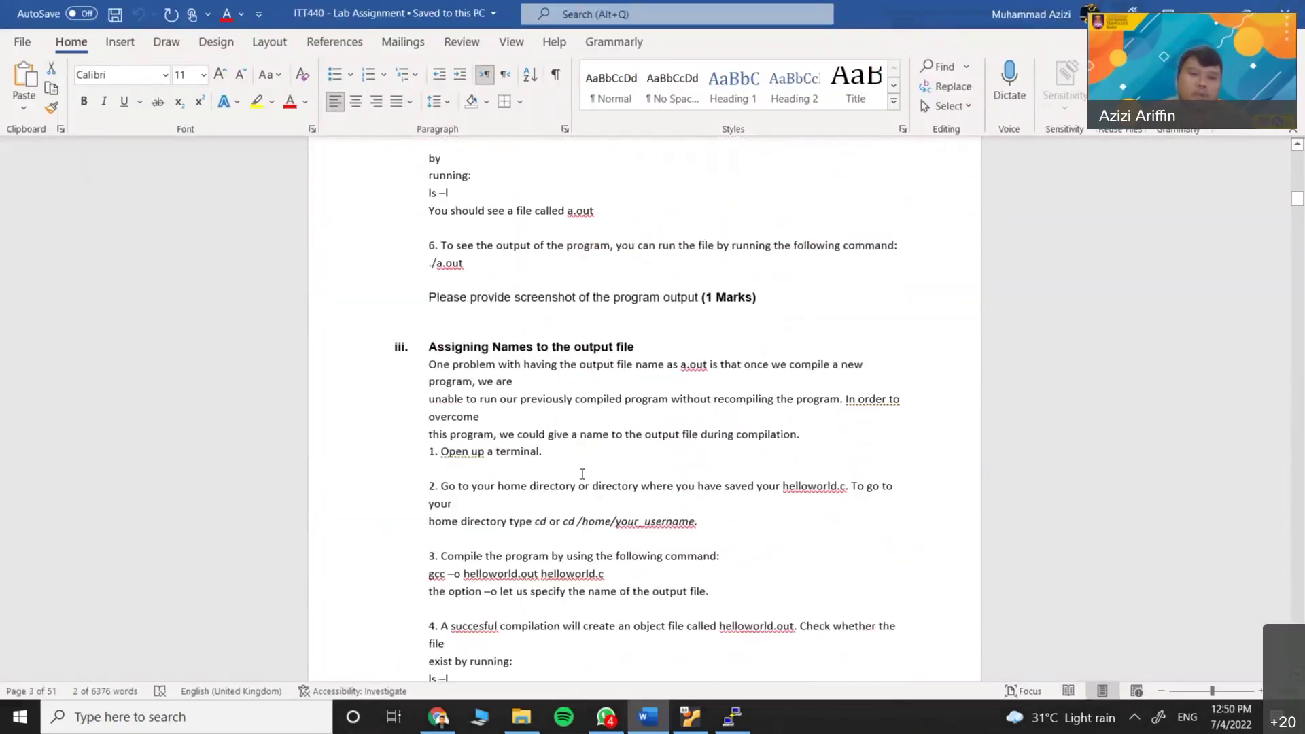
scroll(581, 480, "up", 20)
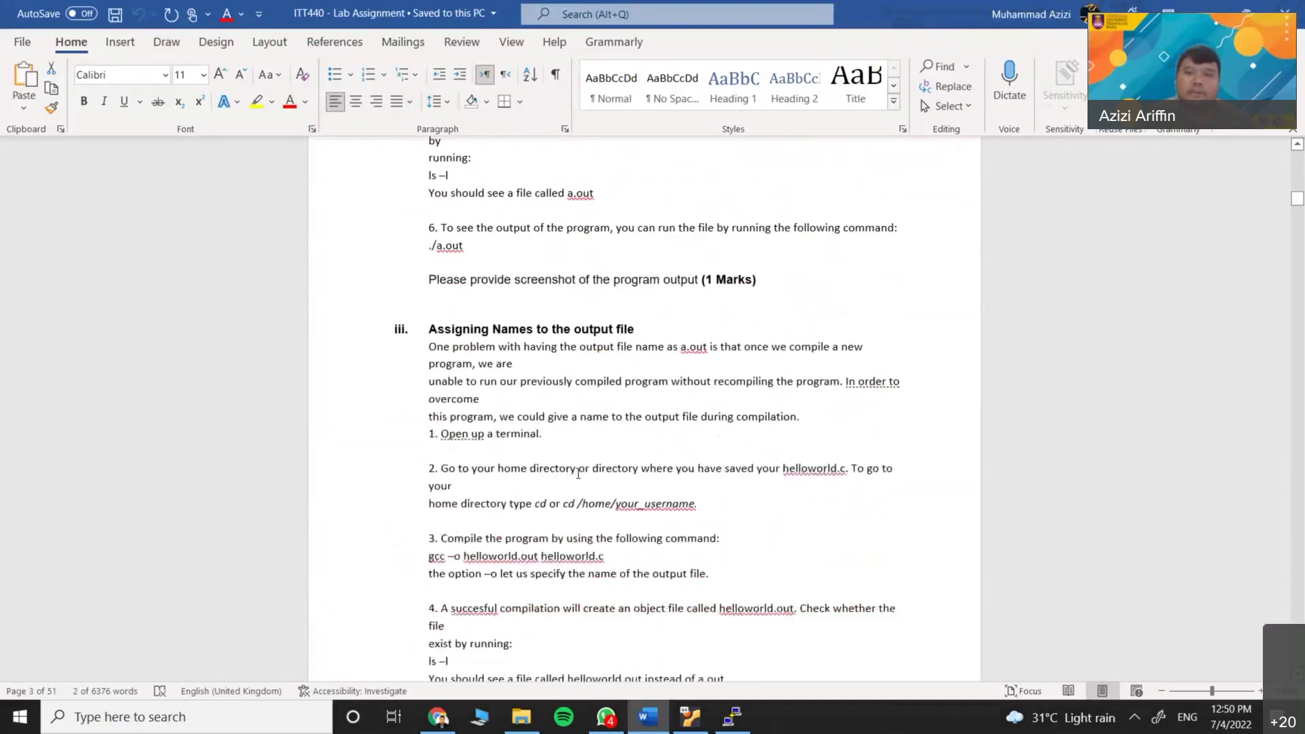
scroll(578, 473, "up", 5)
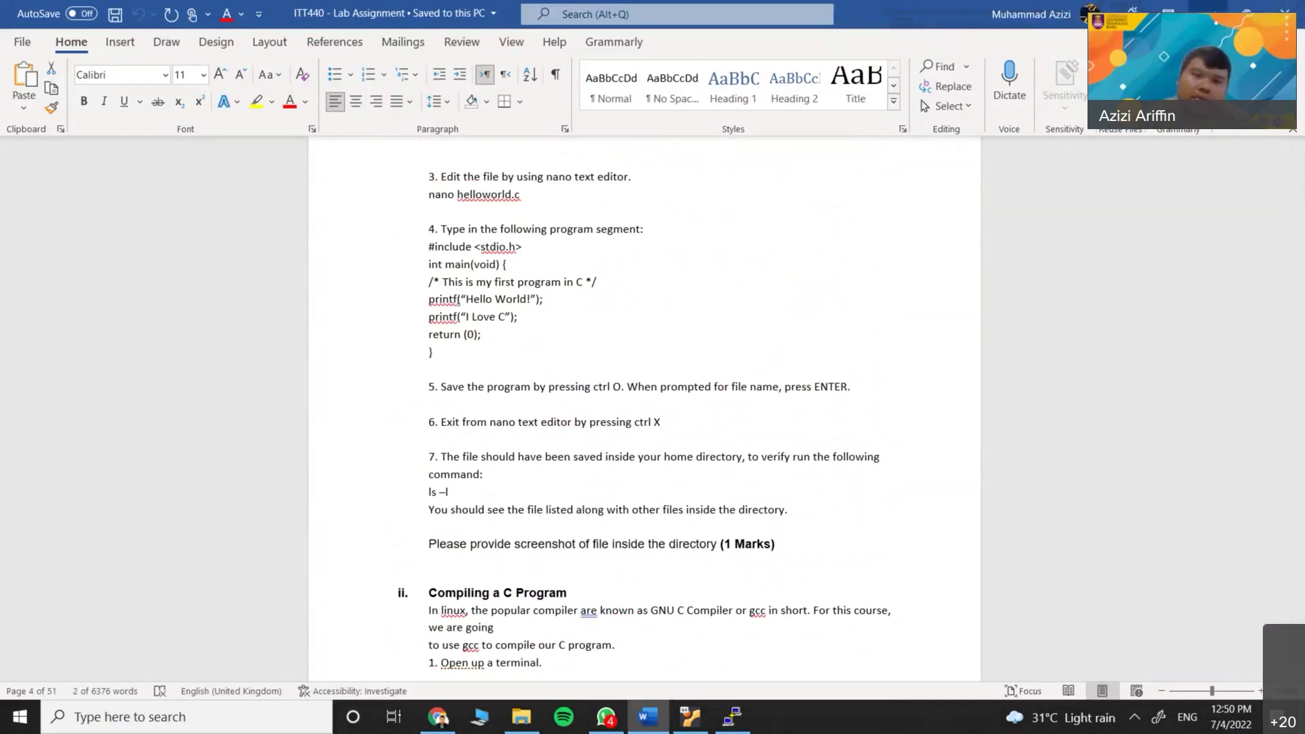
left_click(1214, 14)
left_click_drag(570, 187, 669, 163)
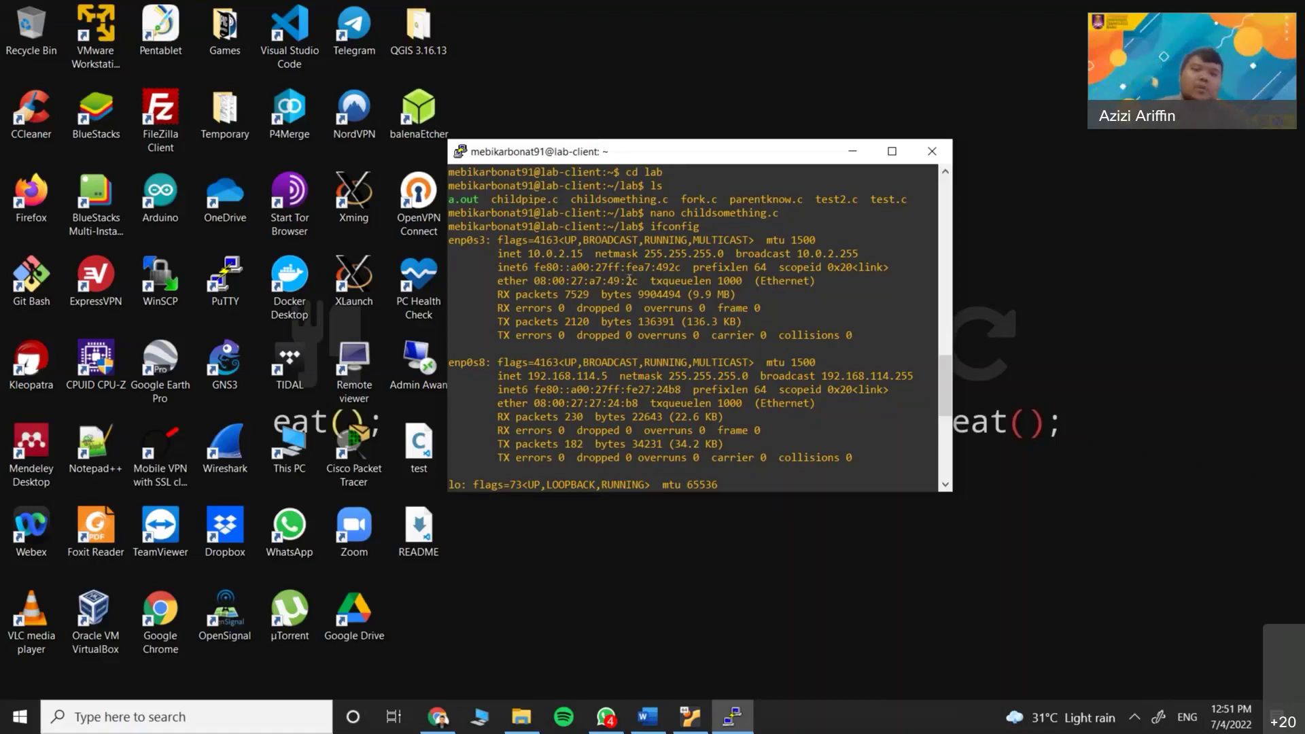
left_click_drag(629, 163, 604, 169)
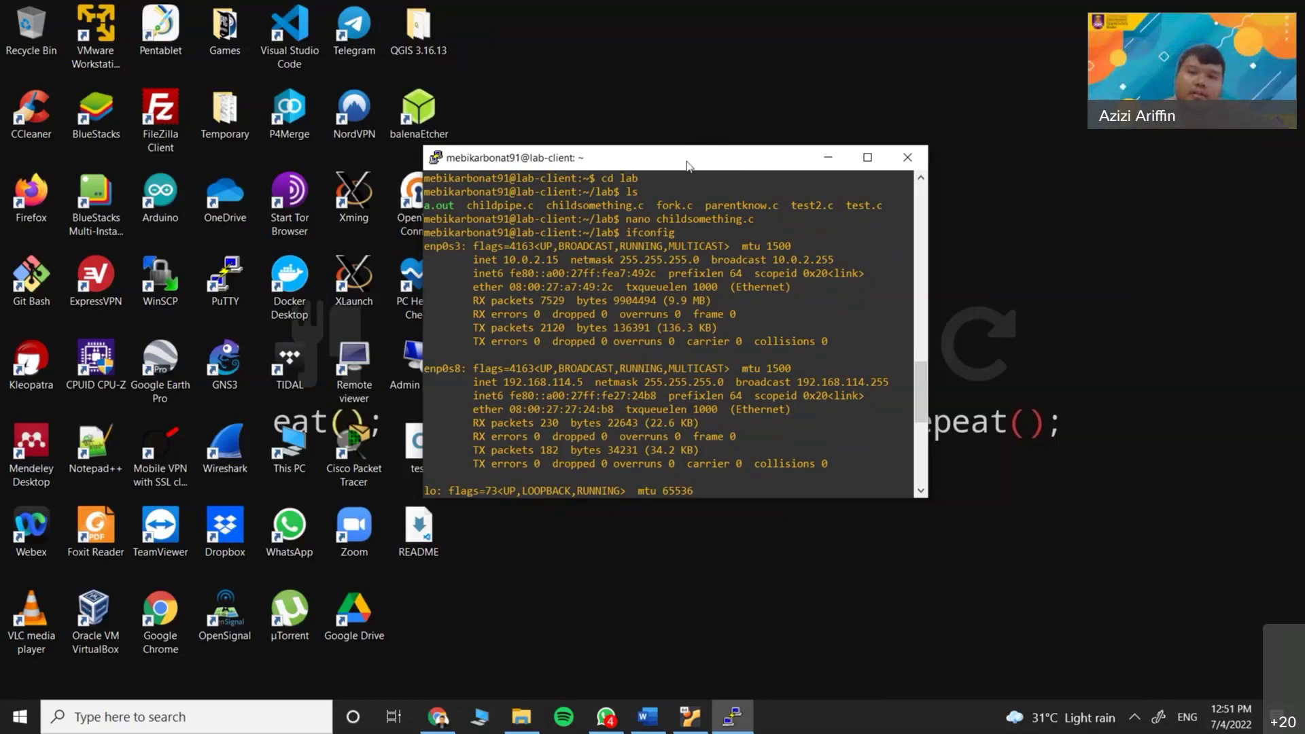
left_click_drag(688, 162, 774, 146)
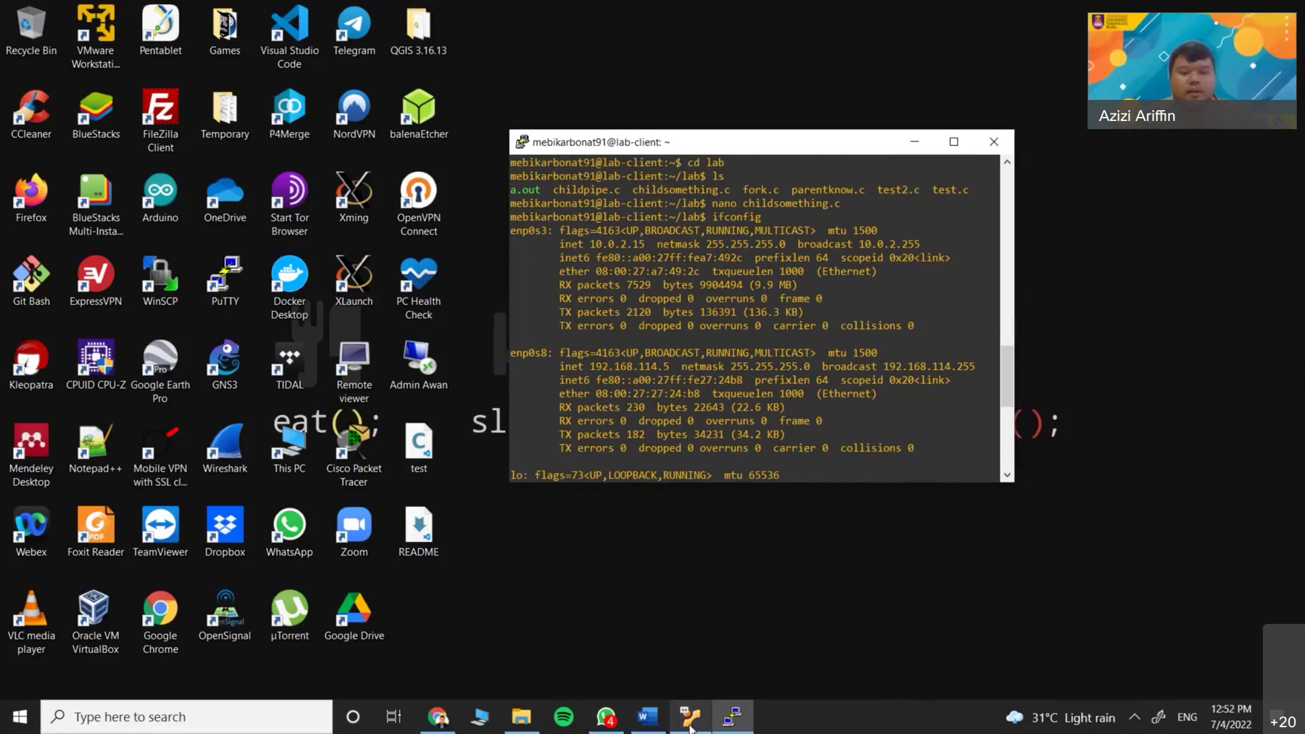
Launch Oracle VM VirtualBox and look over the running Lab machine's actions menu
key("super")
type("virtualbox")
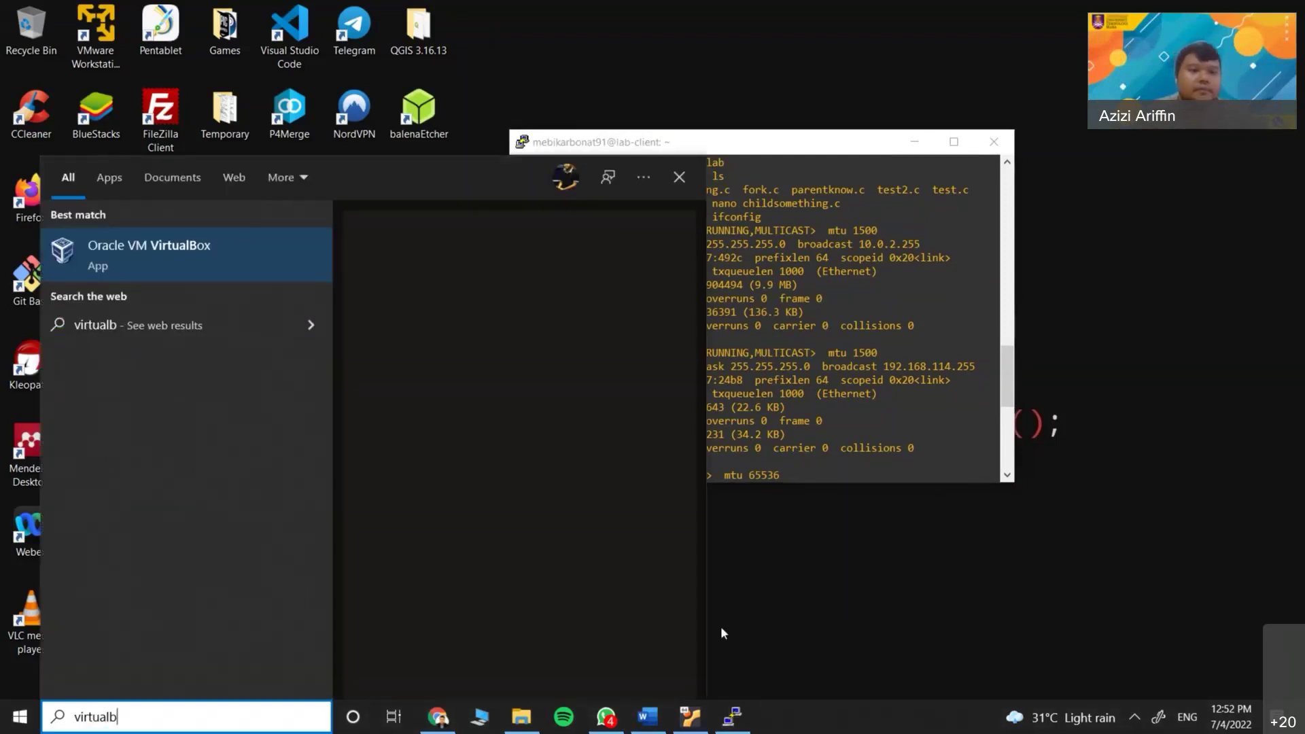
key("Return")
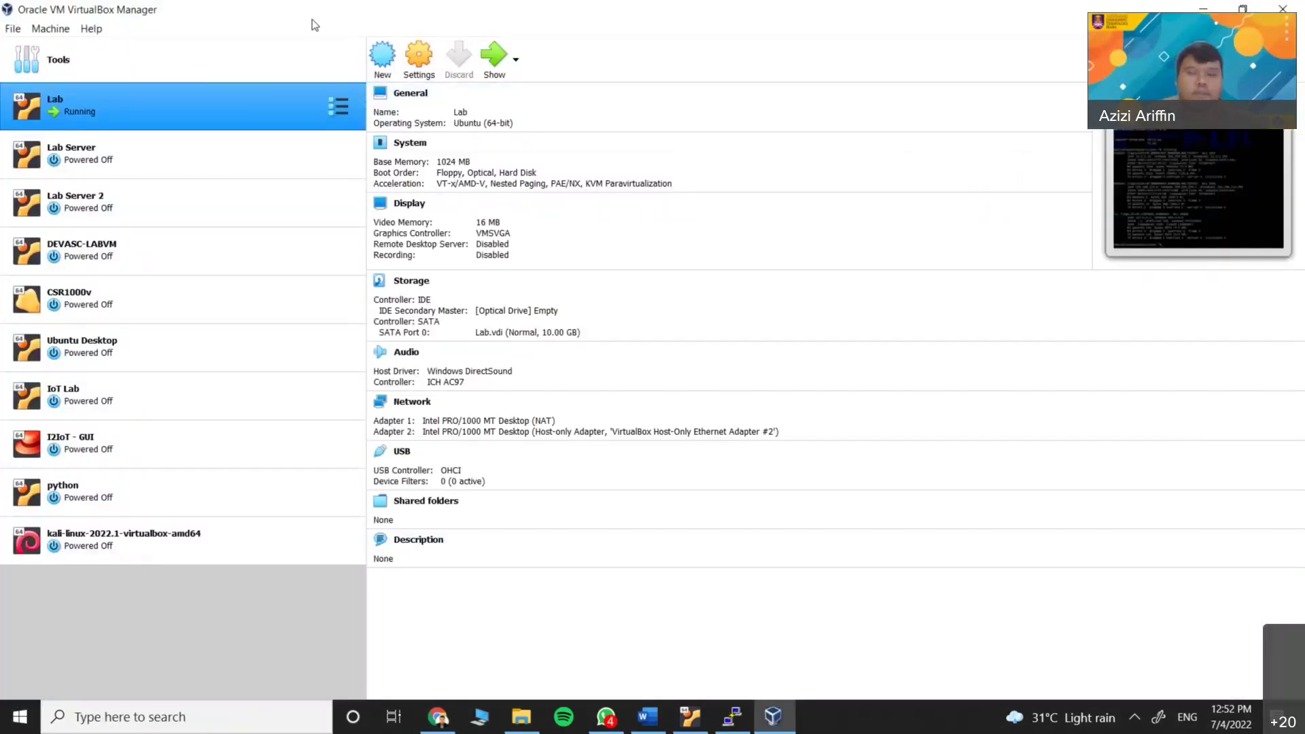
left_click(129, 153)
left_click(116, 113)
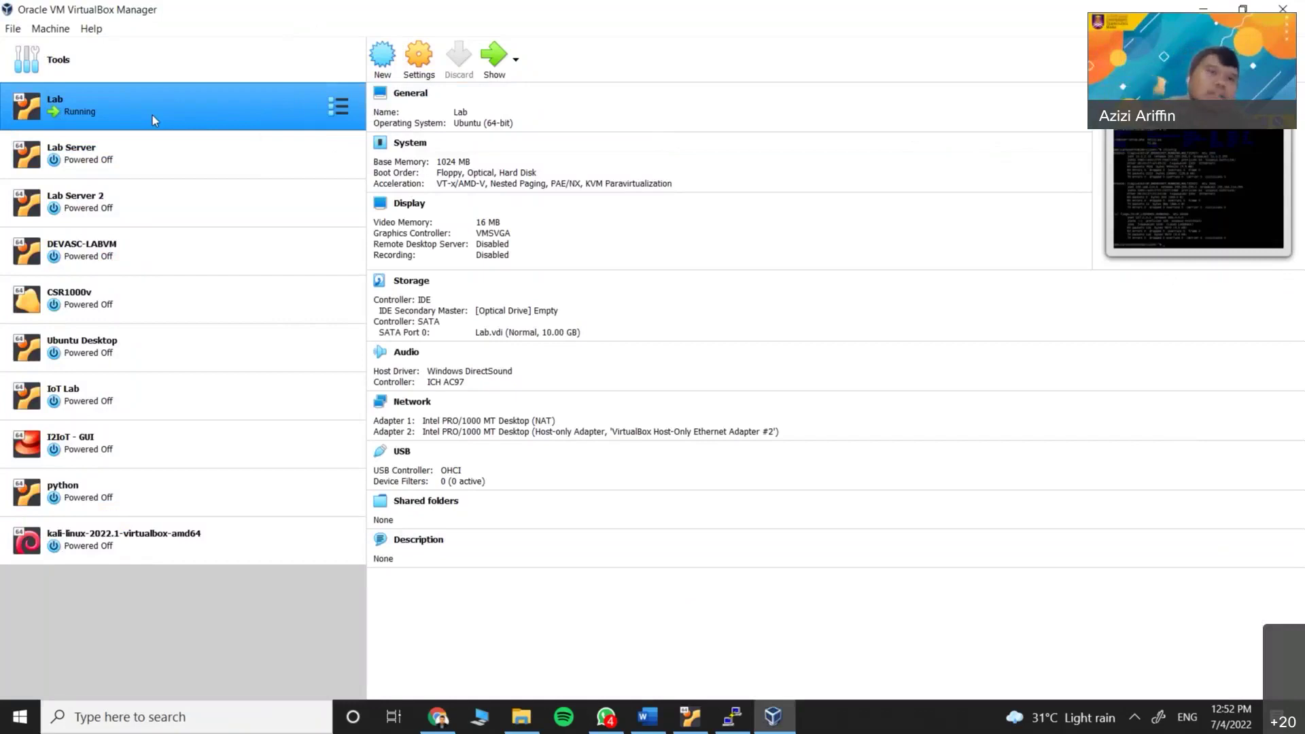
right_click(152, 117)
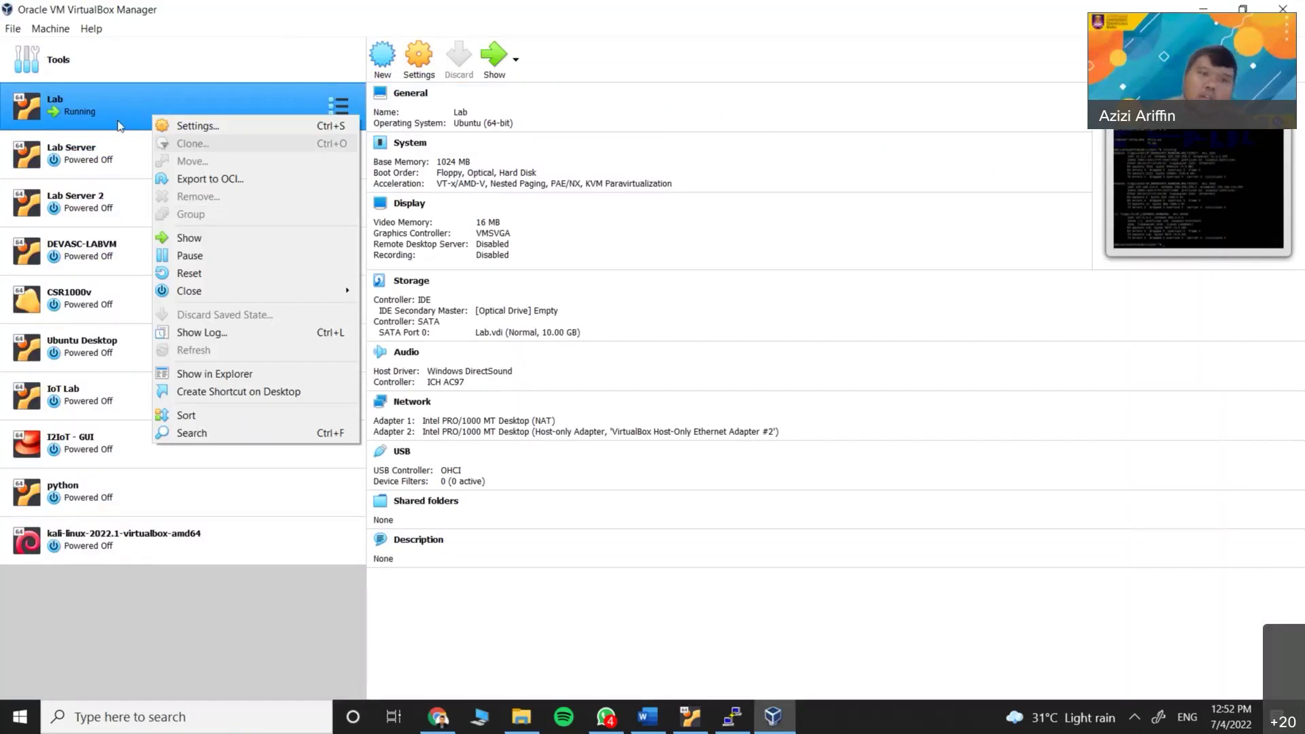
left_click(71, 127)
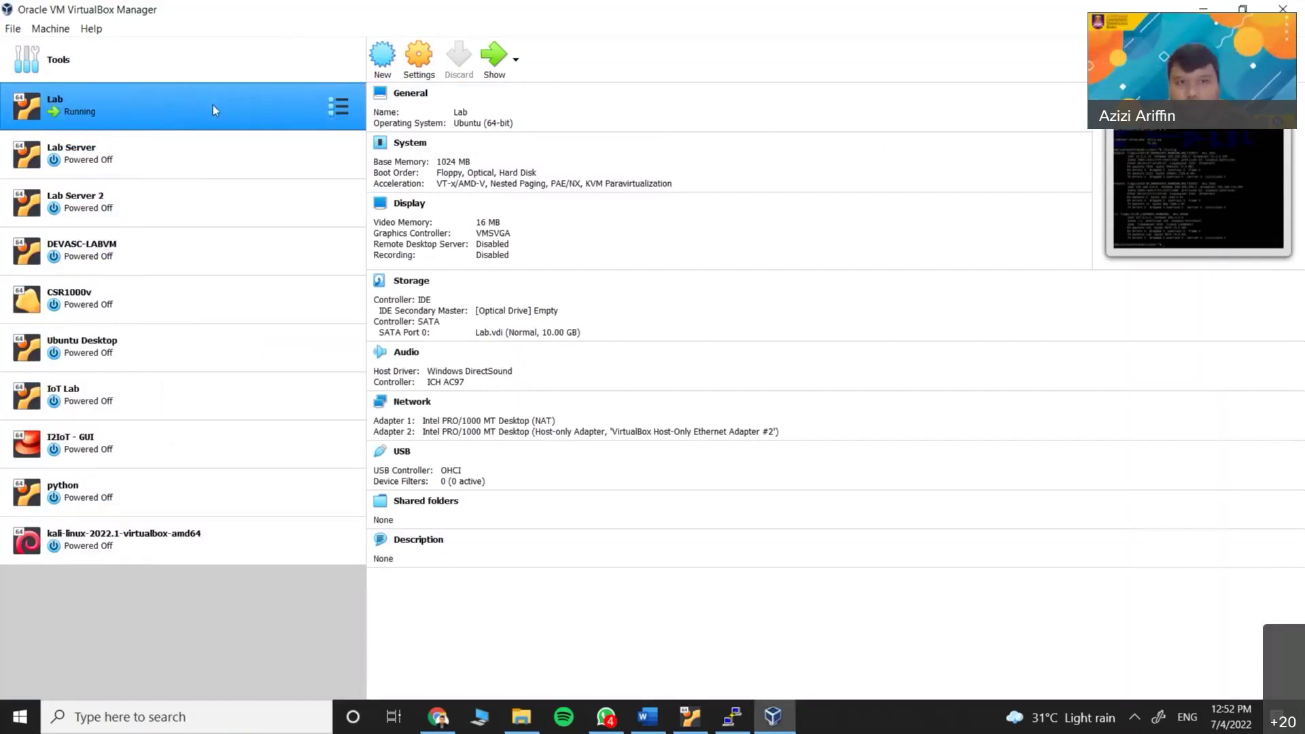
right_click(190, 111)
key("Escape")
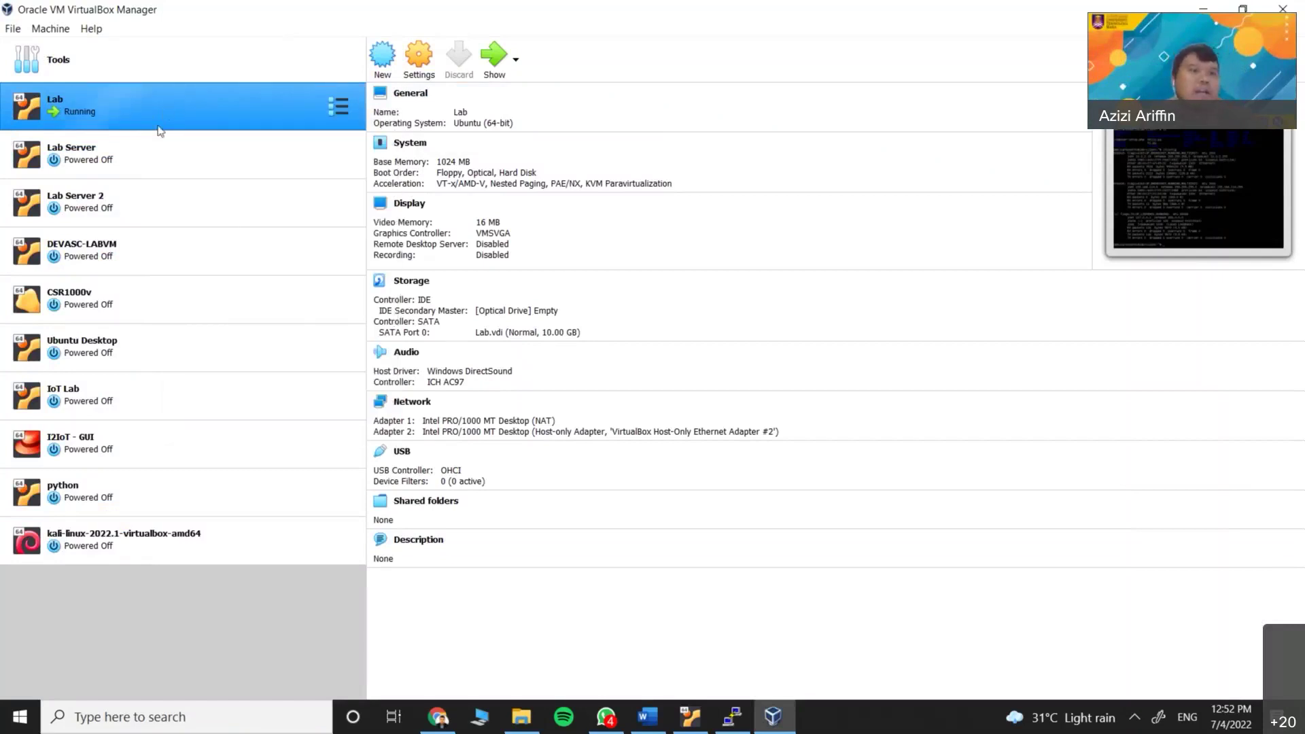
Select the Lab Server virtual machine and start it
left_click(91, 150)
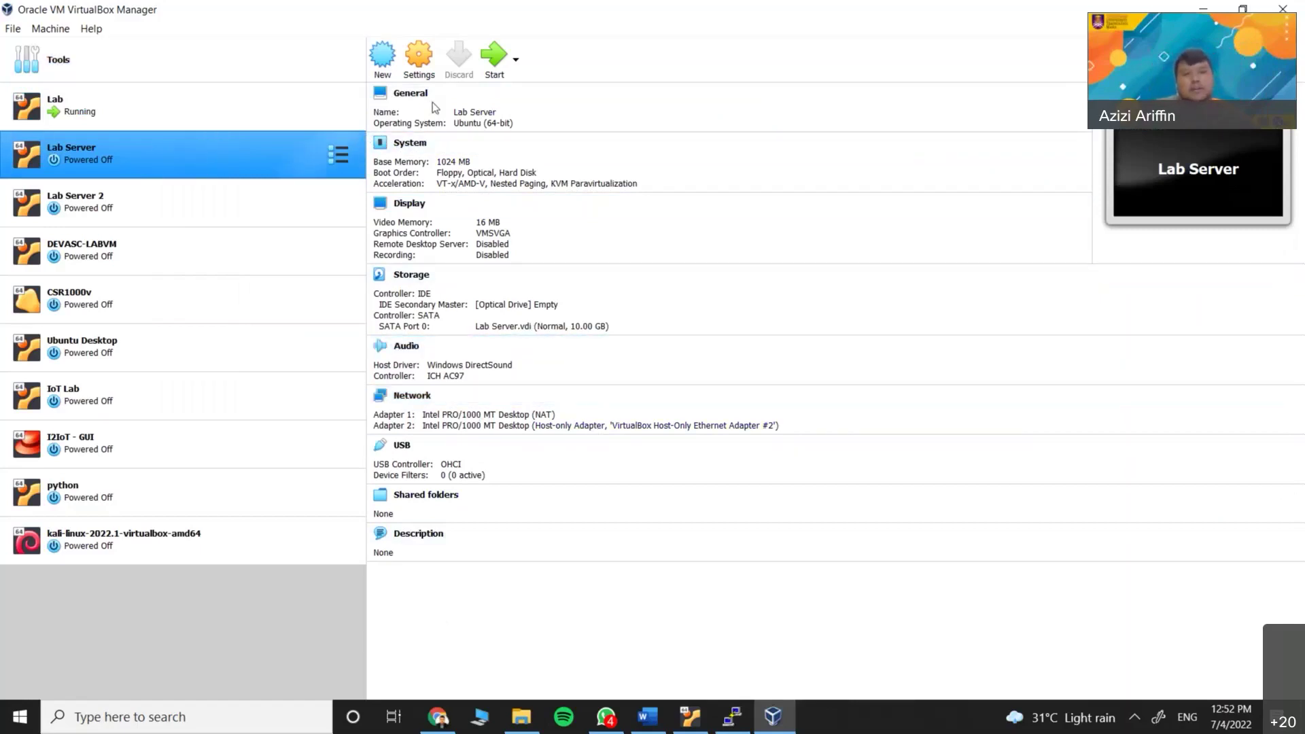
left_click(494, 59)
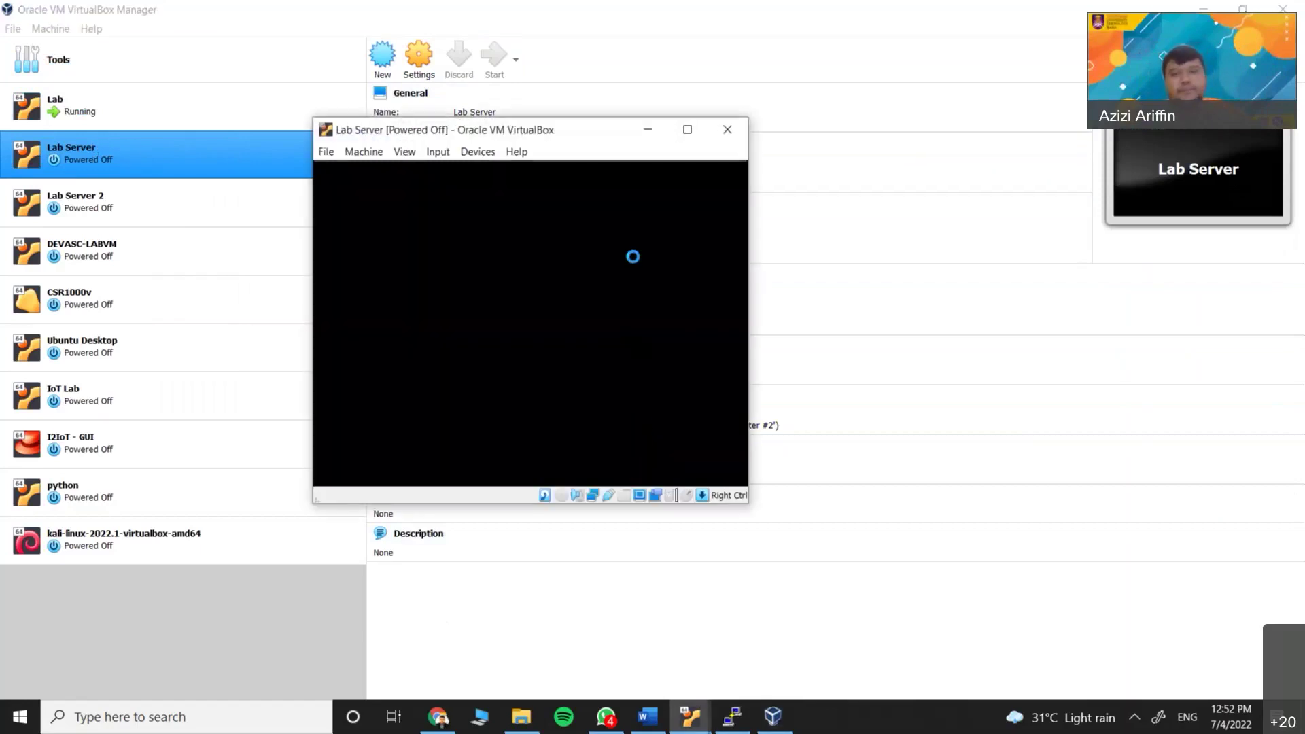
left_click(906, 26)
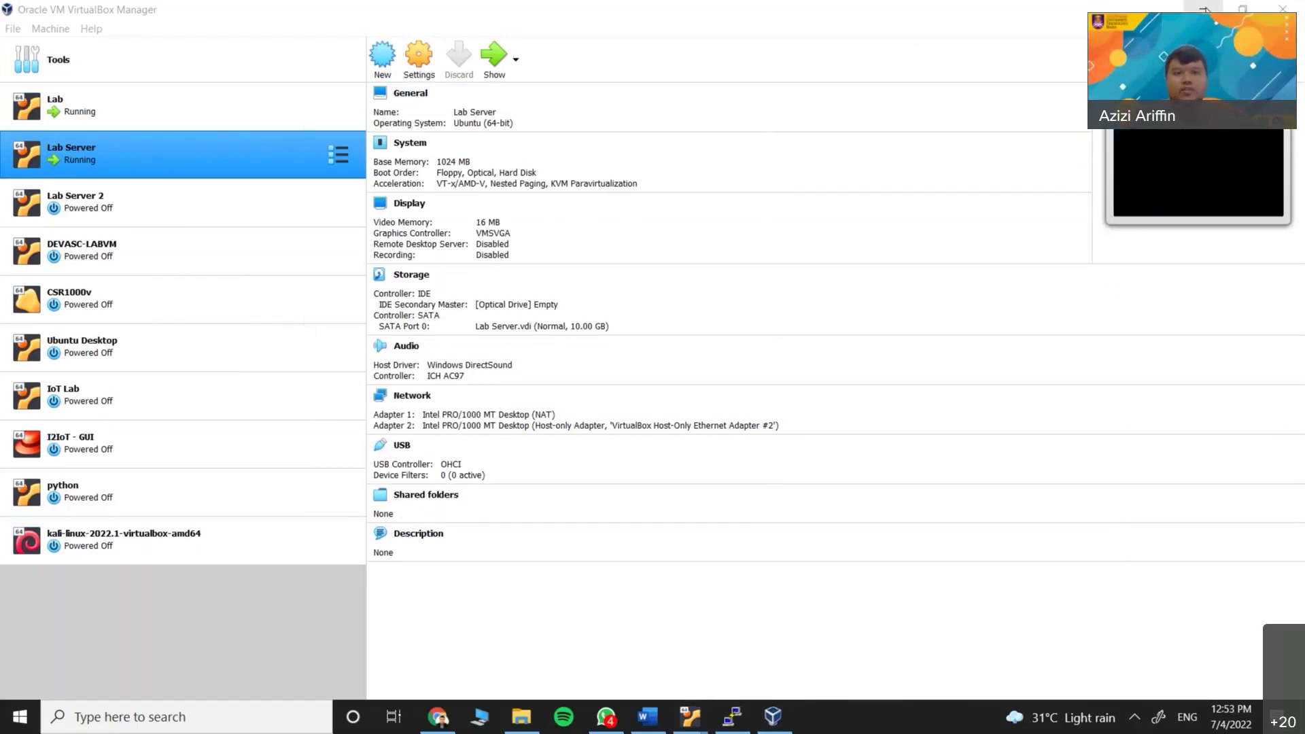
Dismiss Lab Server's mouse integration notice, wait for its login prompt, then minimize its console
left_click(1203, 10)
left_click(821, 156)
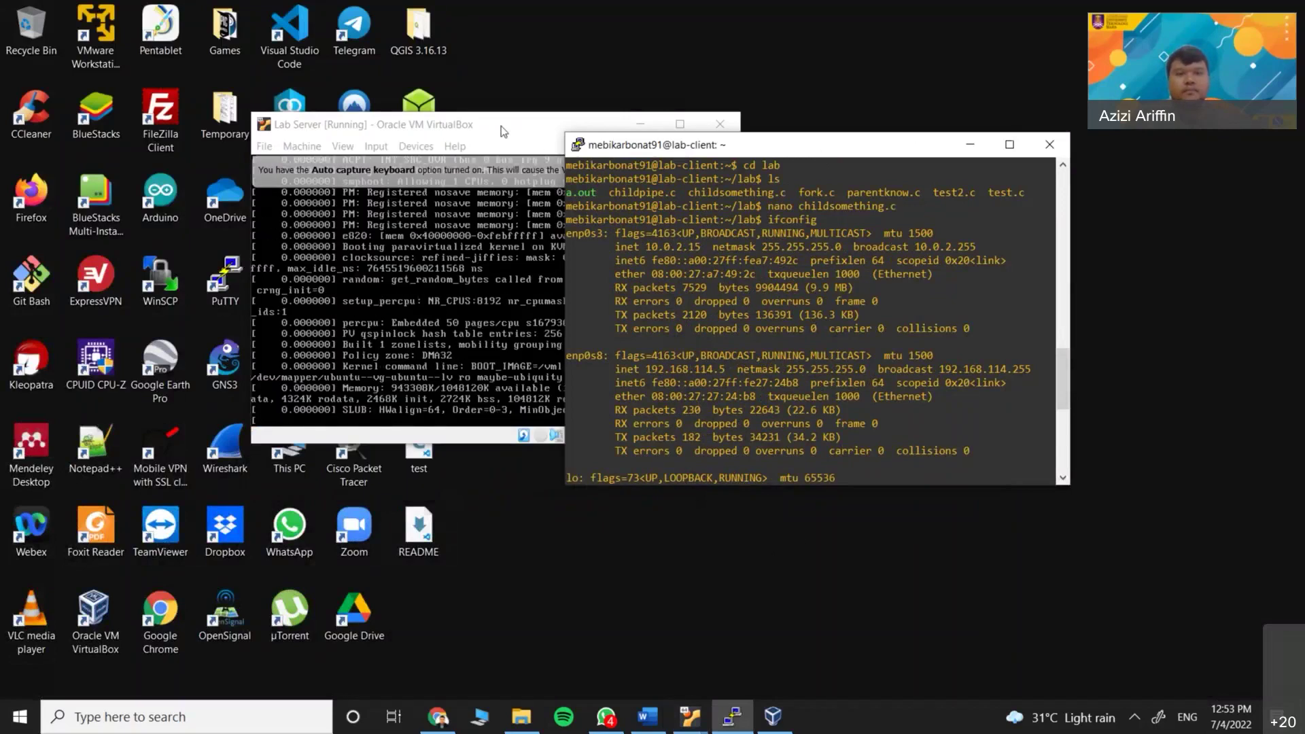
left_click(536, 147)
left_click(888, 269)
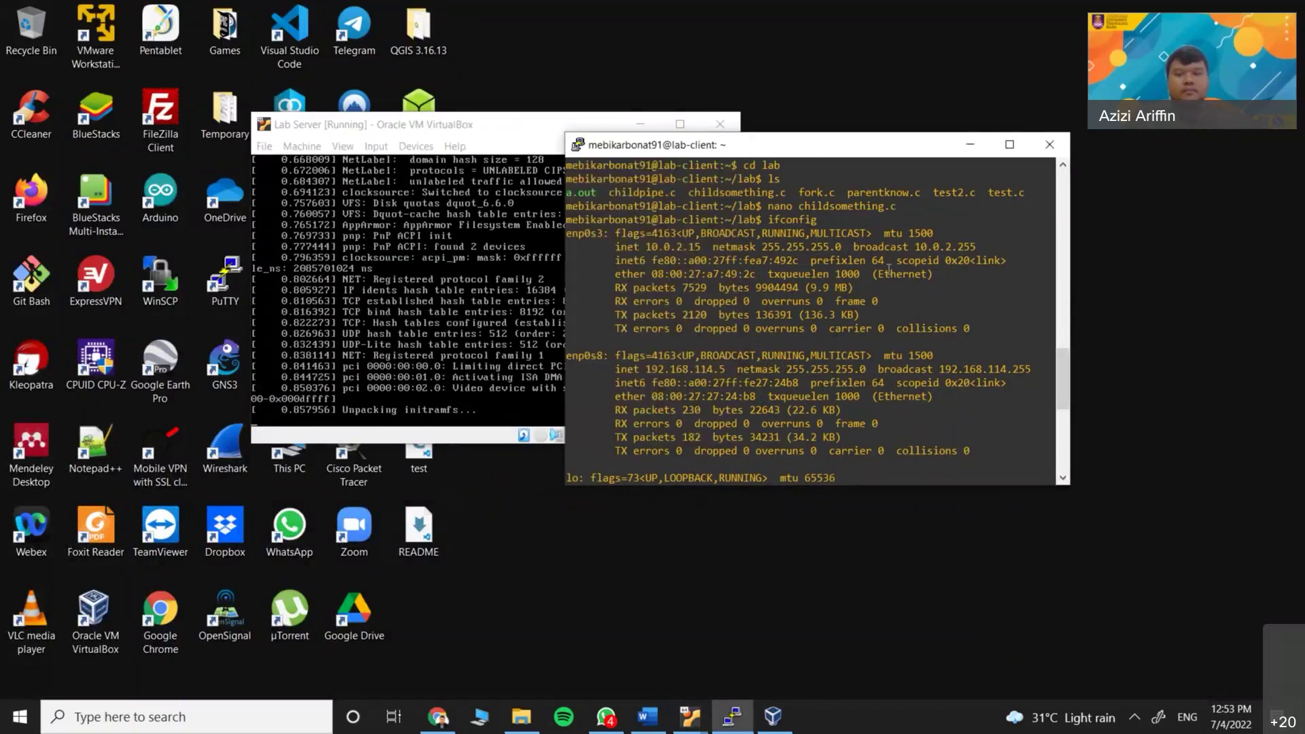
scroll(883, 319, "down", 8)
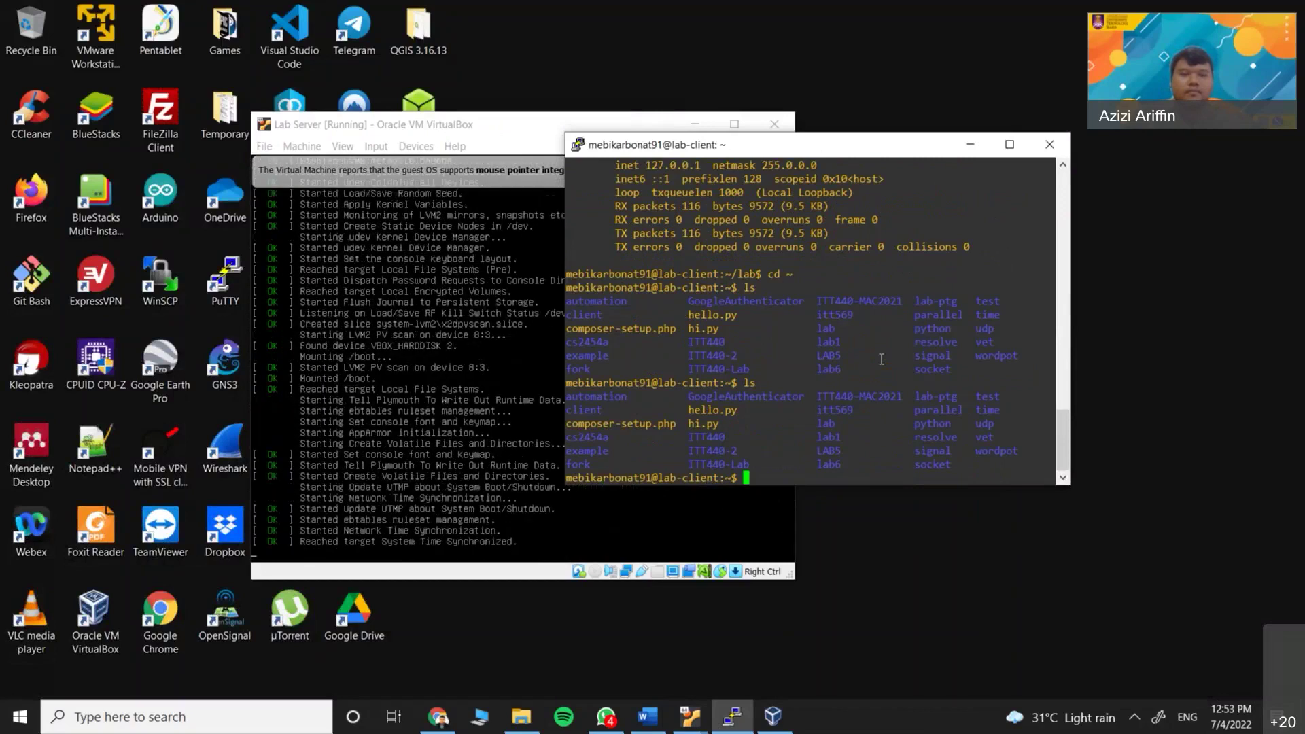
left_click_drag(448, 130, 427, 119)
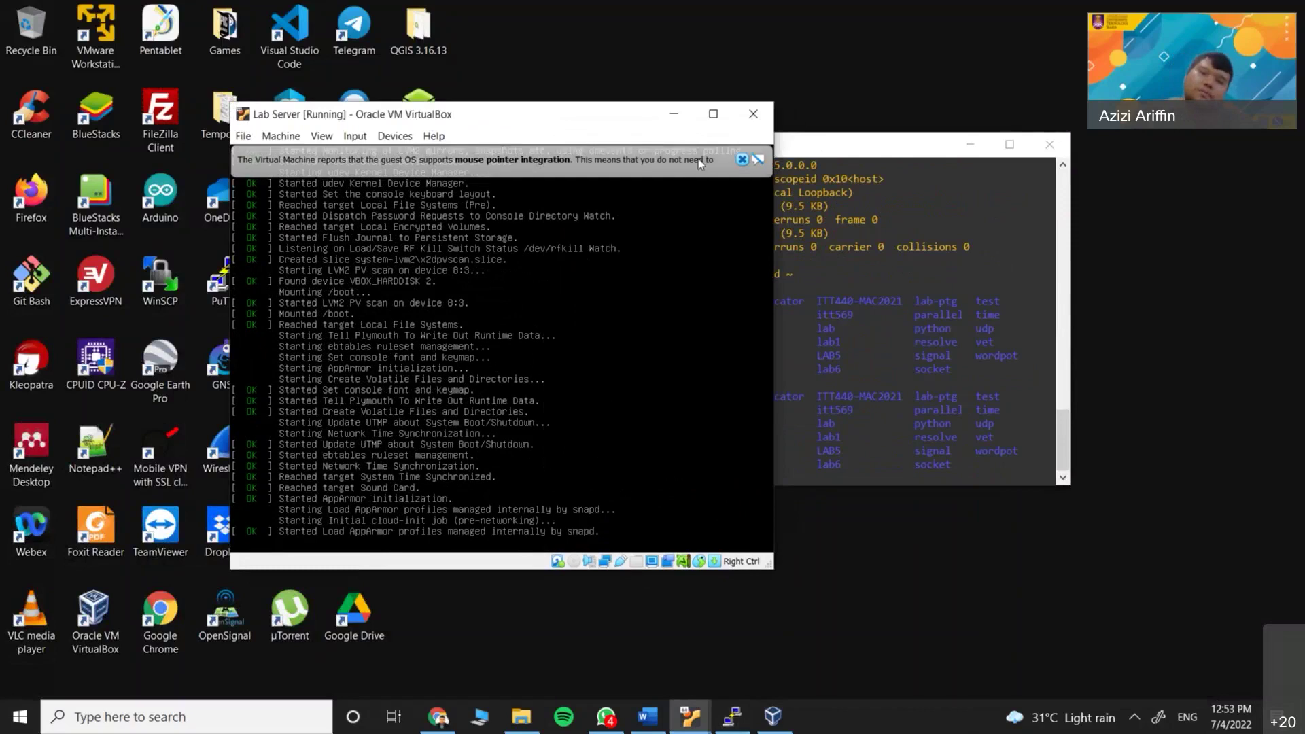
left_click(742, 160)
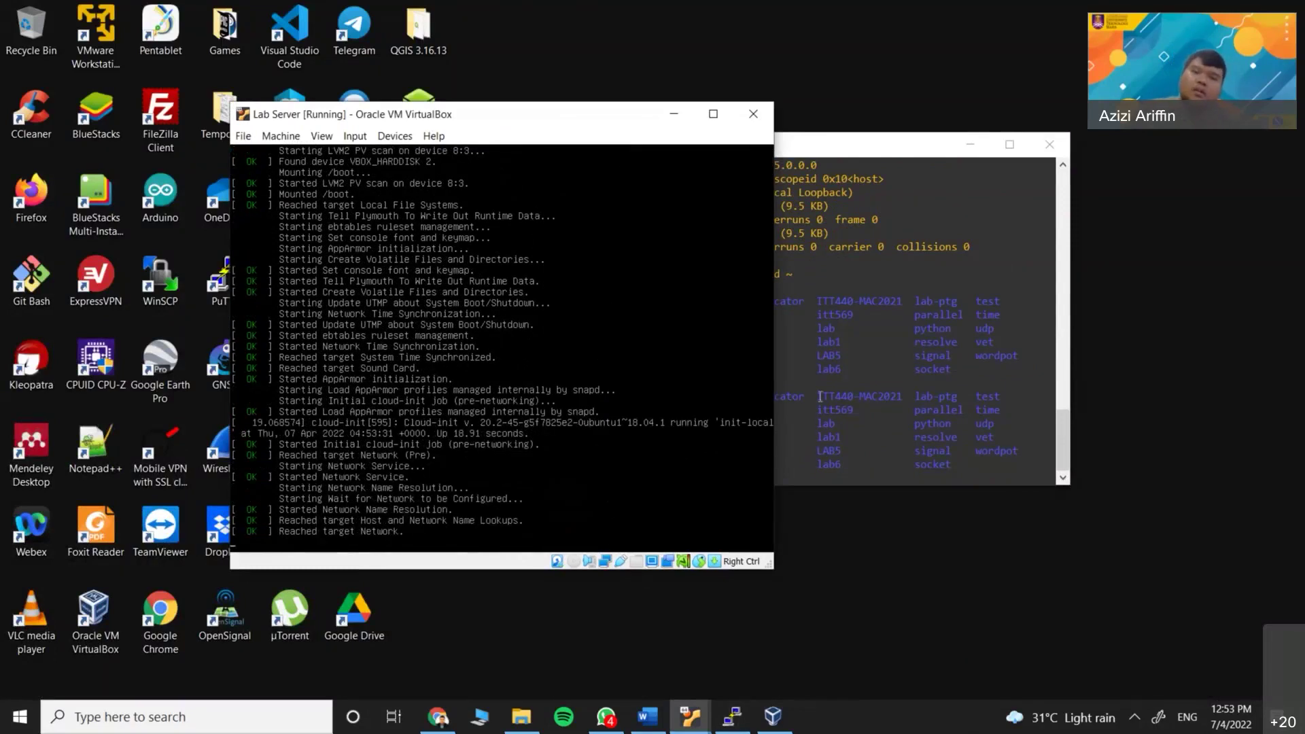
left_click(903, 355)
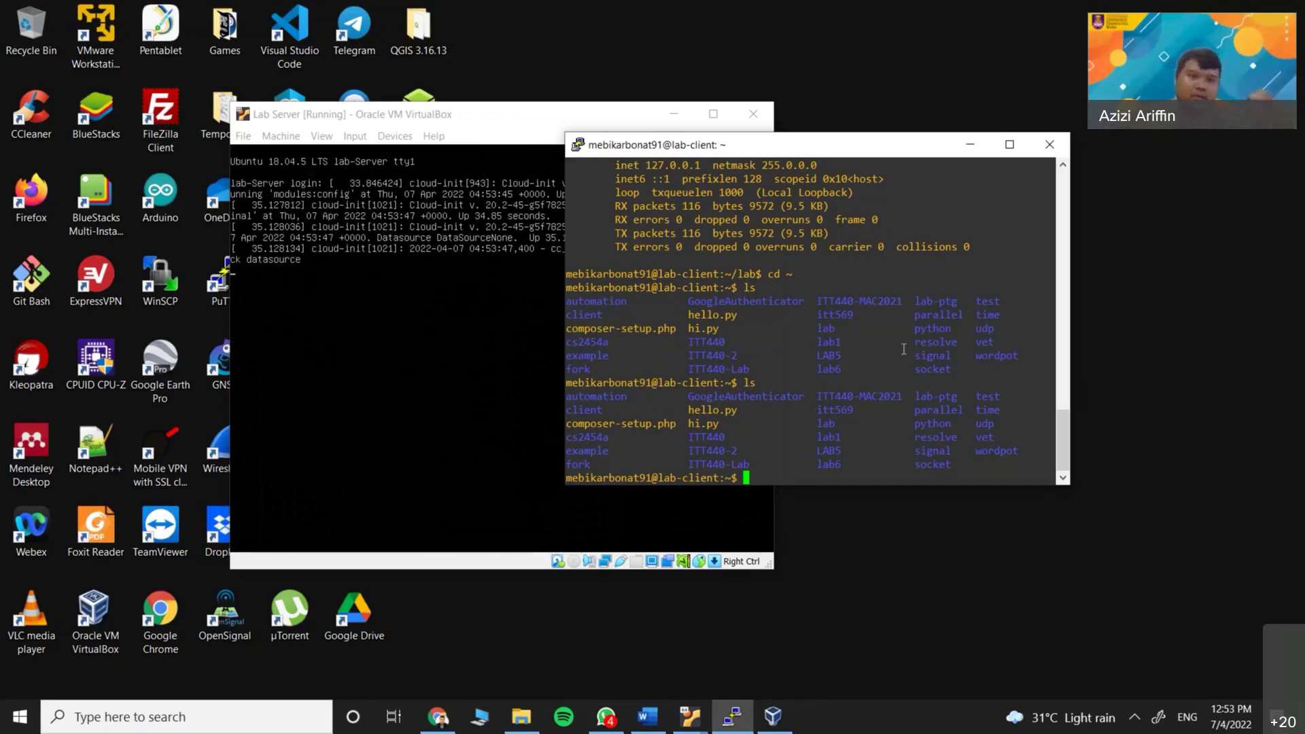
left_click(756, 135)
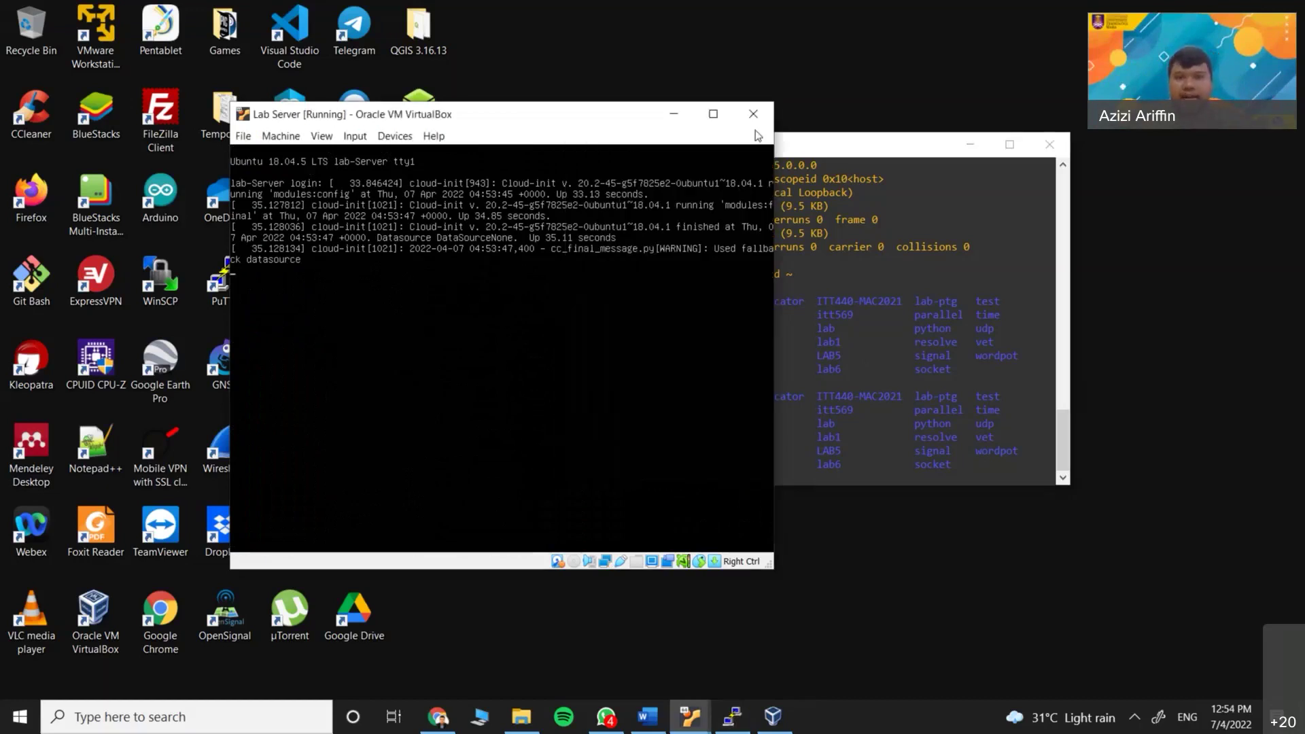
left_click(683, 121)
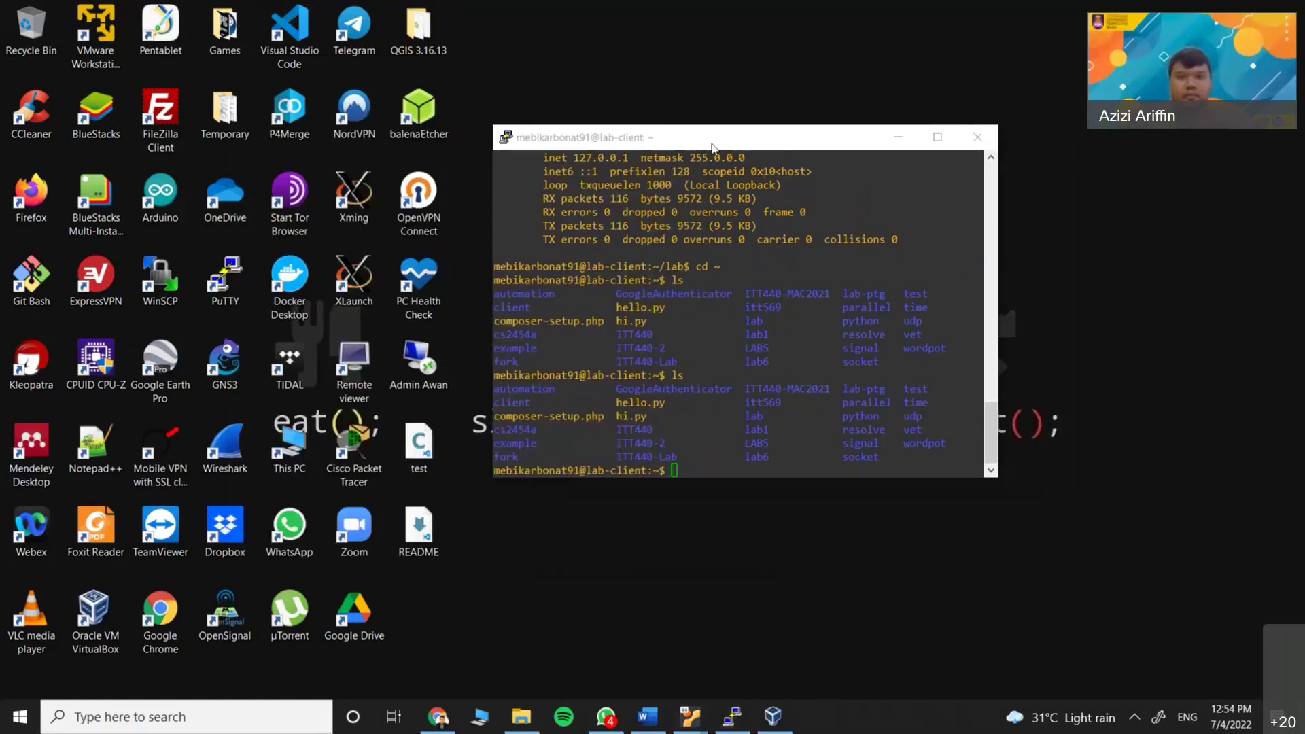
Launch PuTTY and log in to lab-Server through the saved ITT440-VM 2 session
left_click_drag(711, 144, 643, 163)
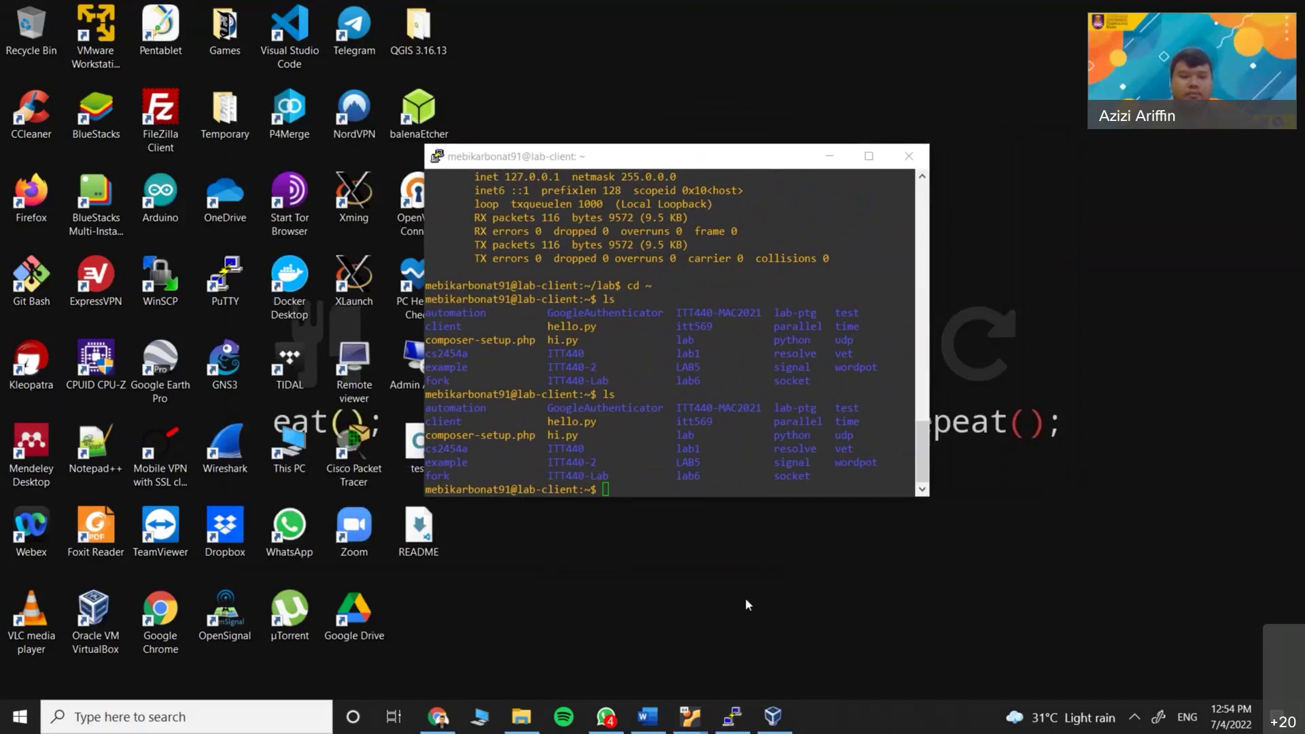
key("super")
type("putt")
key("Return")
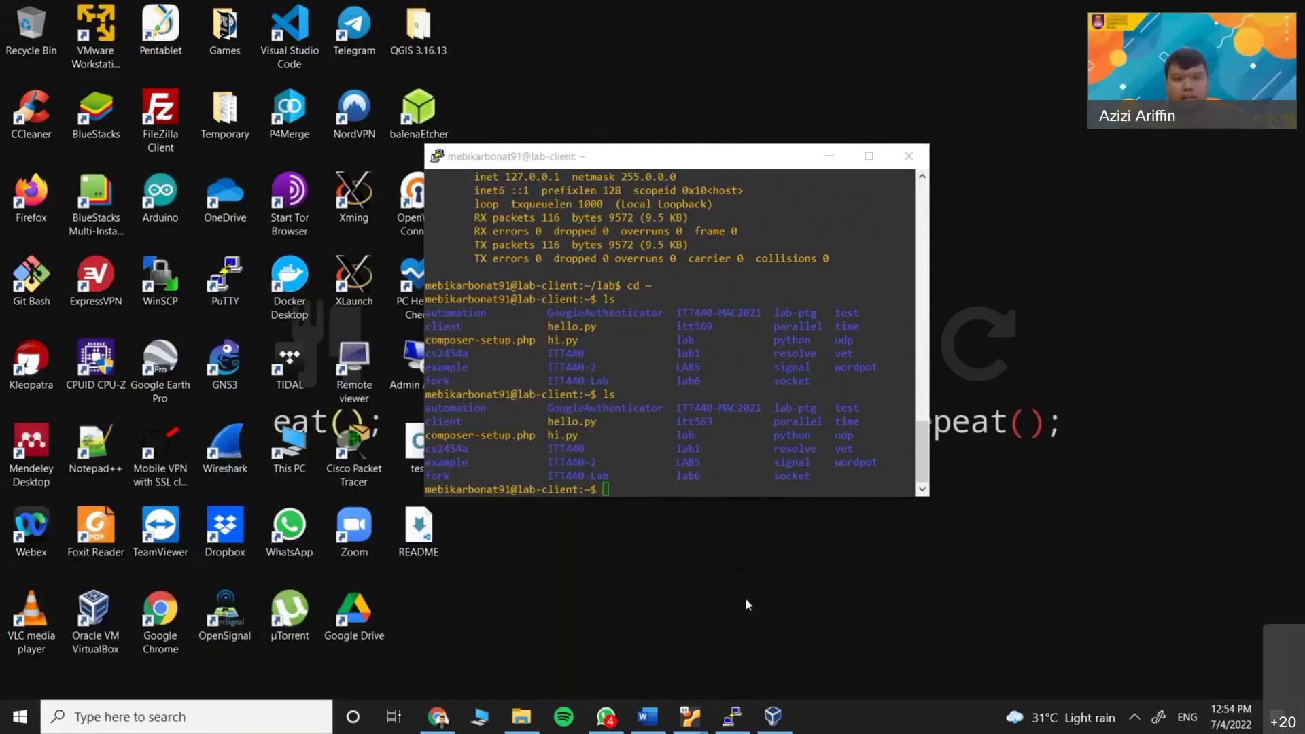
left_click(647, 436)
double_click(647, 436)
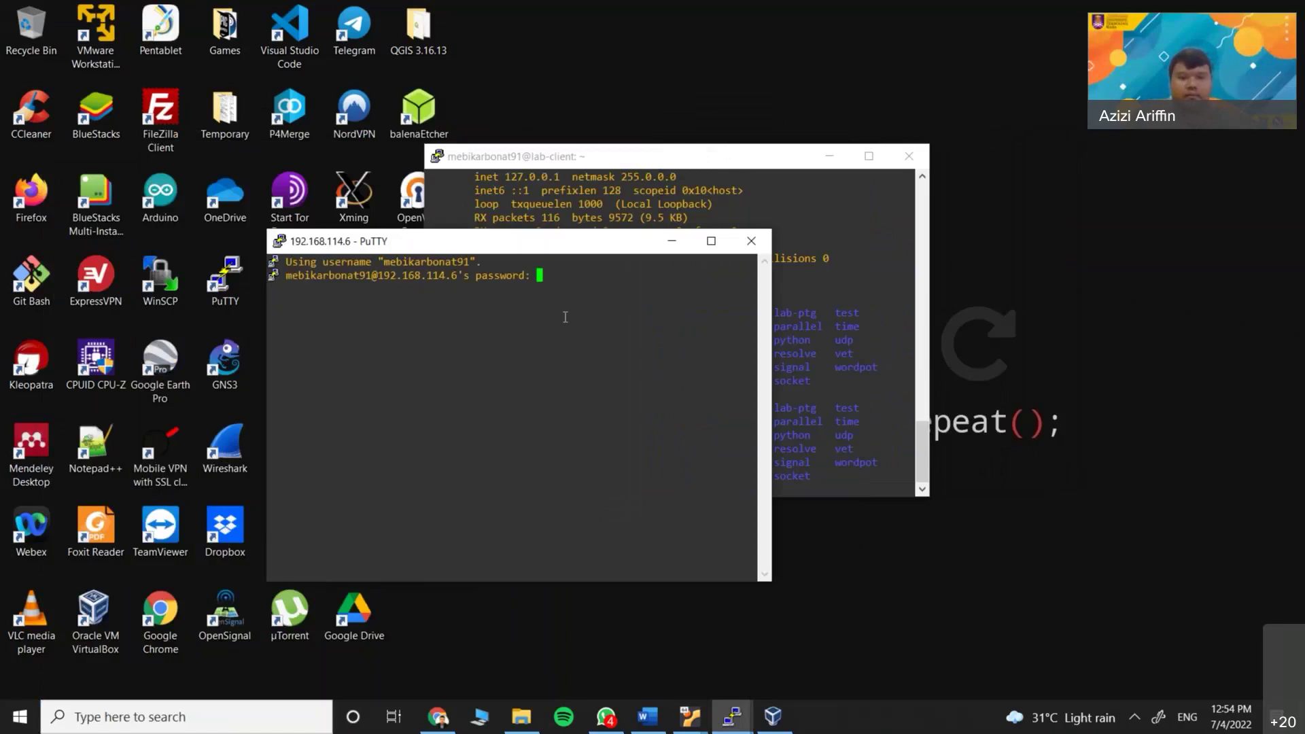
key("Return")
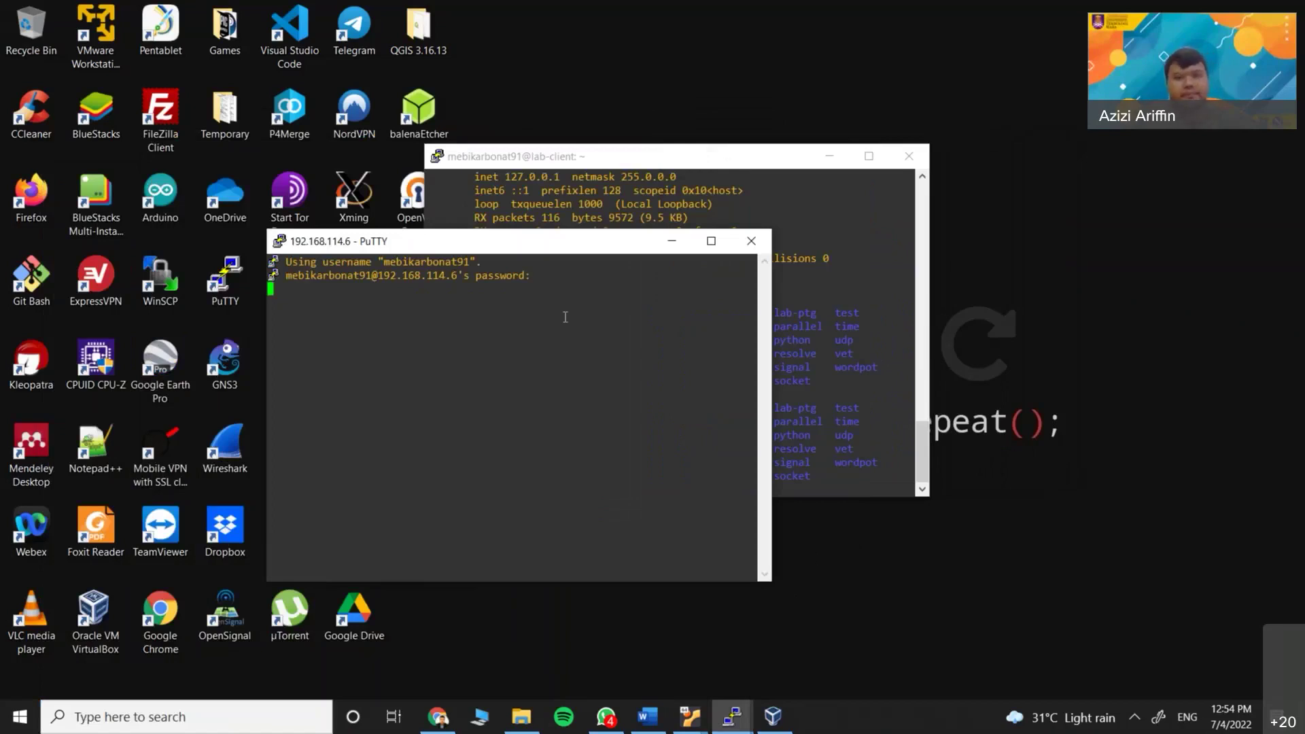
left_click_drag(587, 244, 857, 299)
left_click_drag(651, 160, 385, 135)
left_click_drag(745, 304, 778, 252)
key("Return")
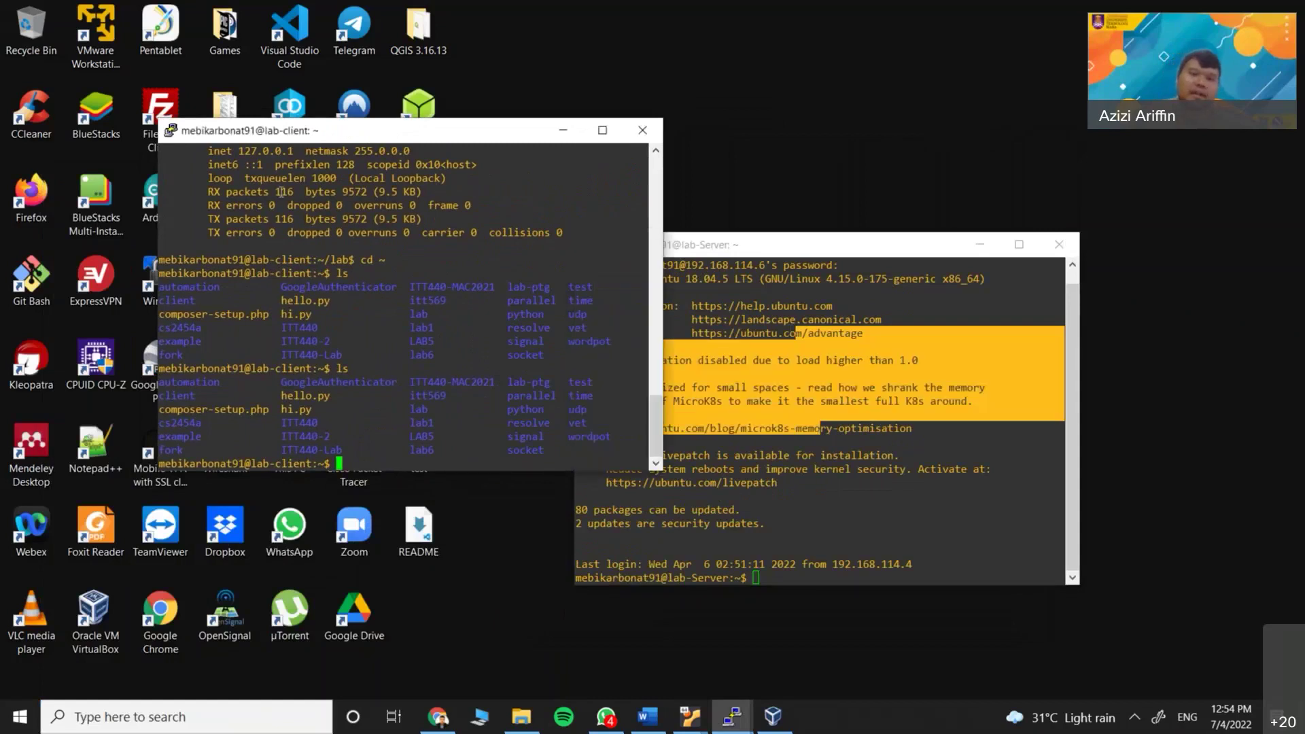
Ping 192.168.114.5 from lab-Server and stop it after 4 packets with 0% loss
left_click(853, 531)
scroll(564, 396, "up", 4)
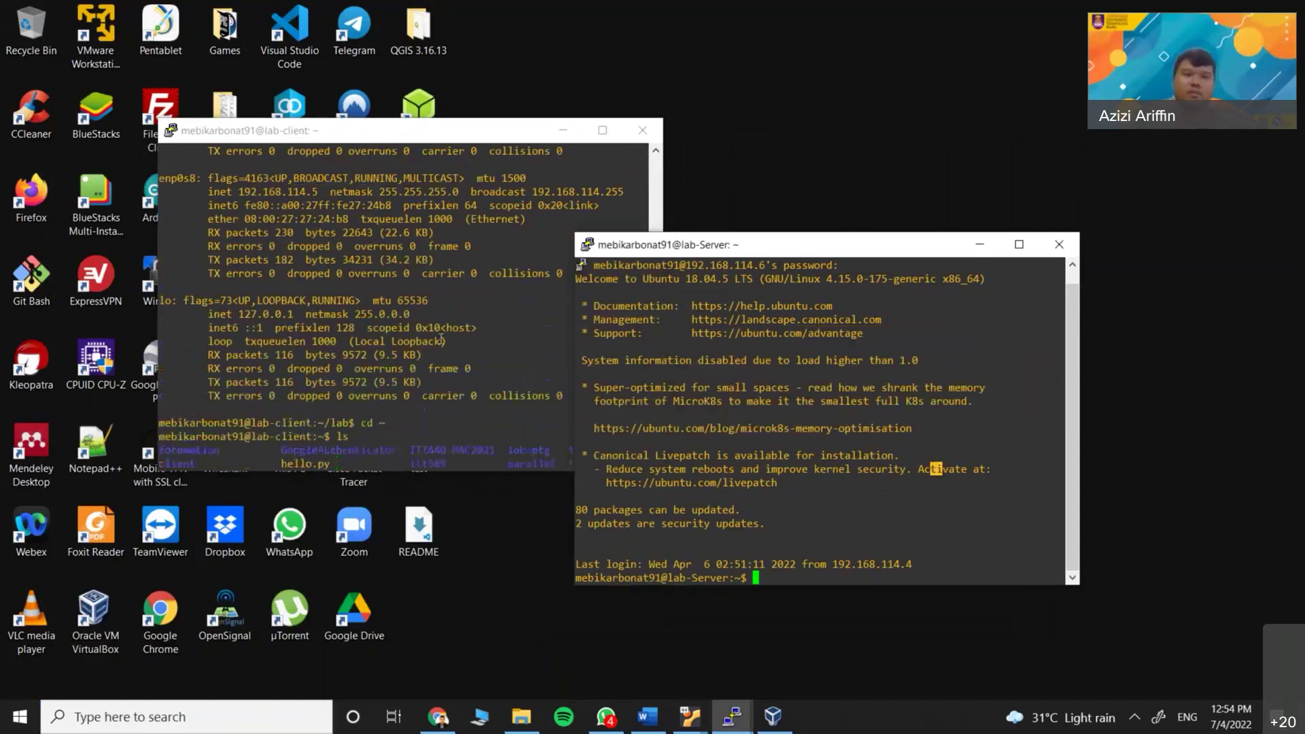
scroll(671, 389, "up", 1)
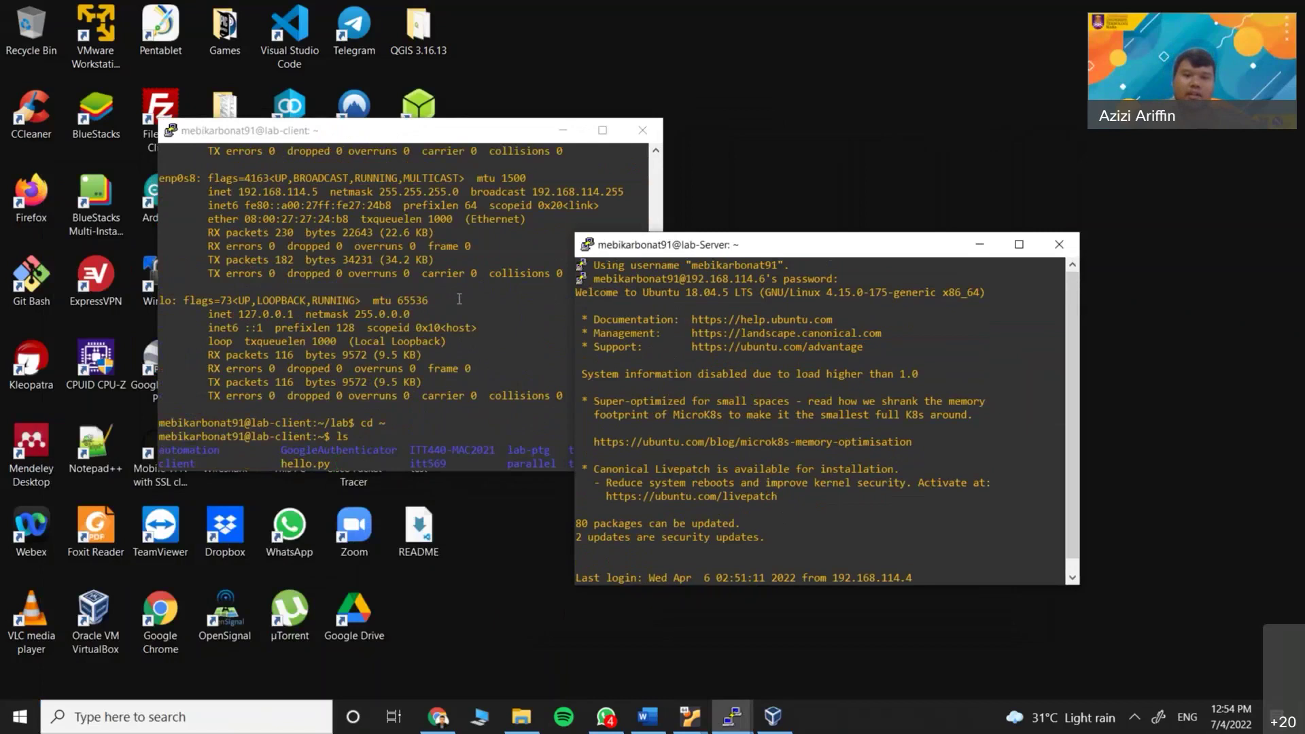
left_click_drag(698, 247, 712, 247)
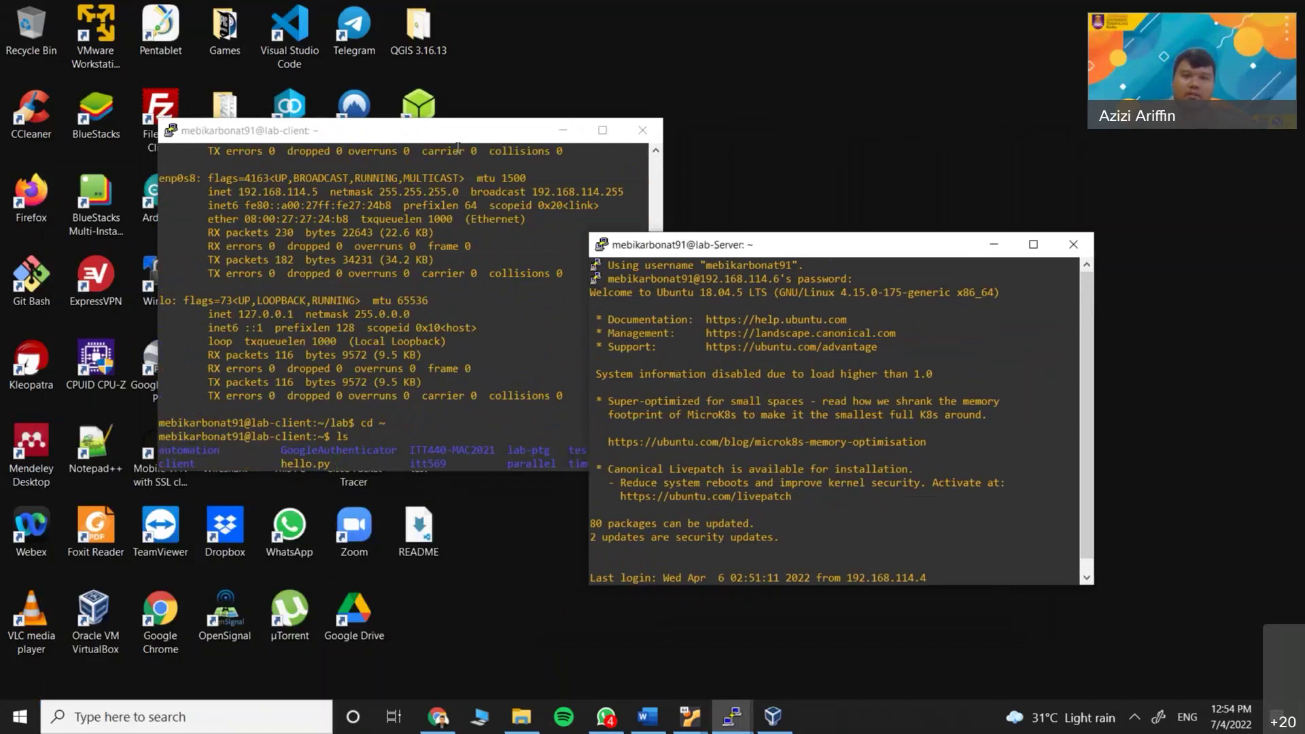
left_click_drag(418, 127, 330, 125)
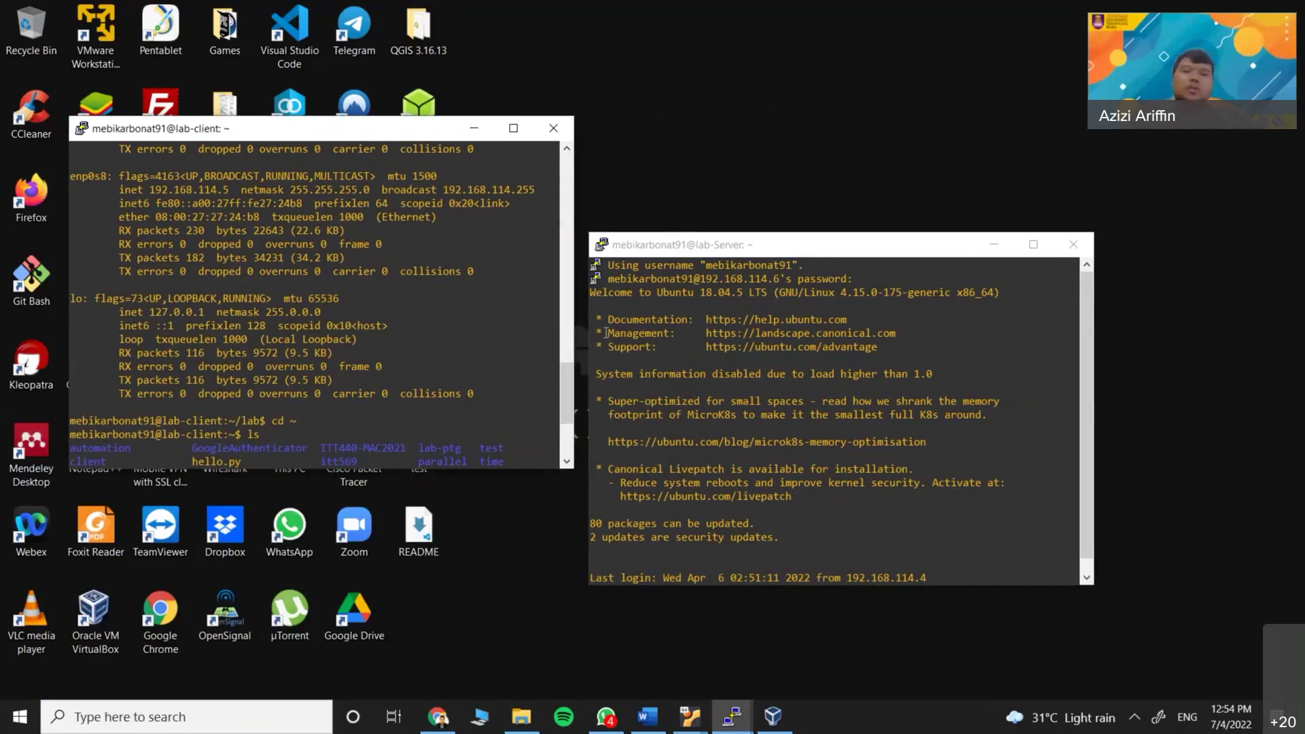
left_click(763, 482)
type("ping ")
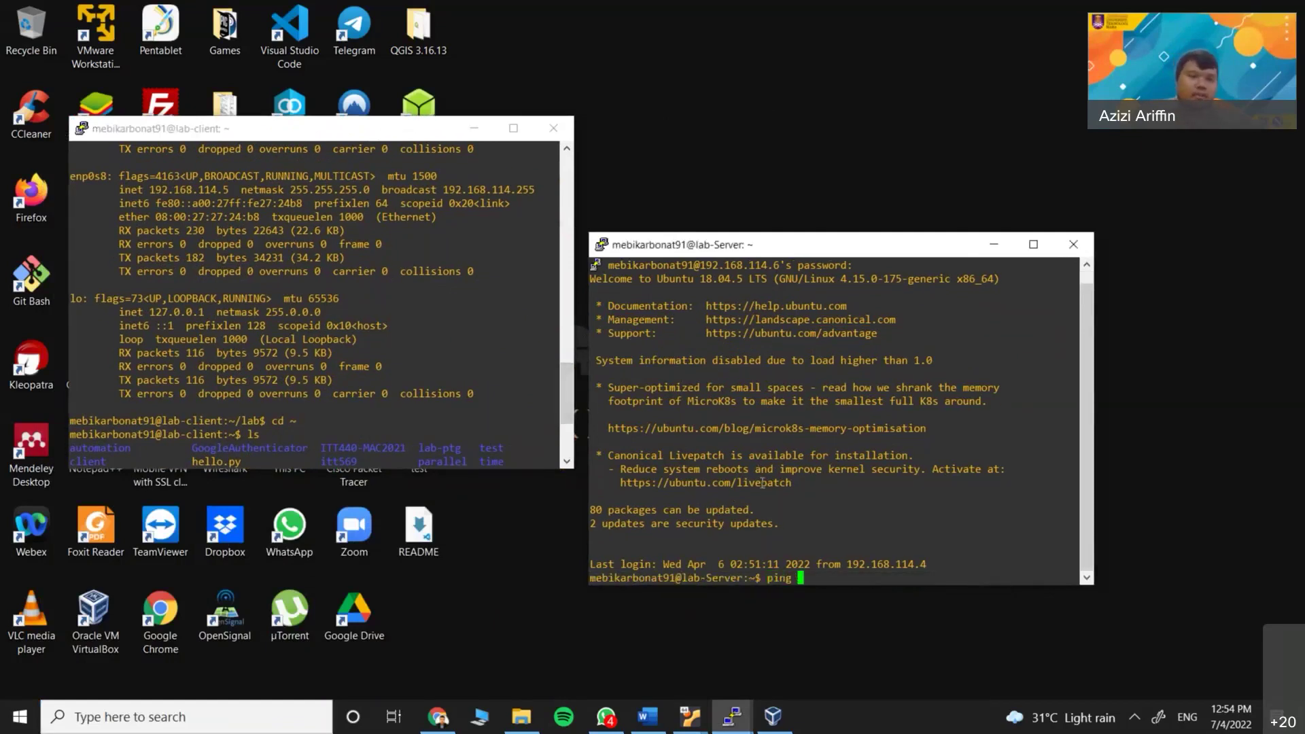
type("192.1")
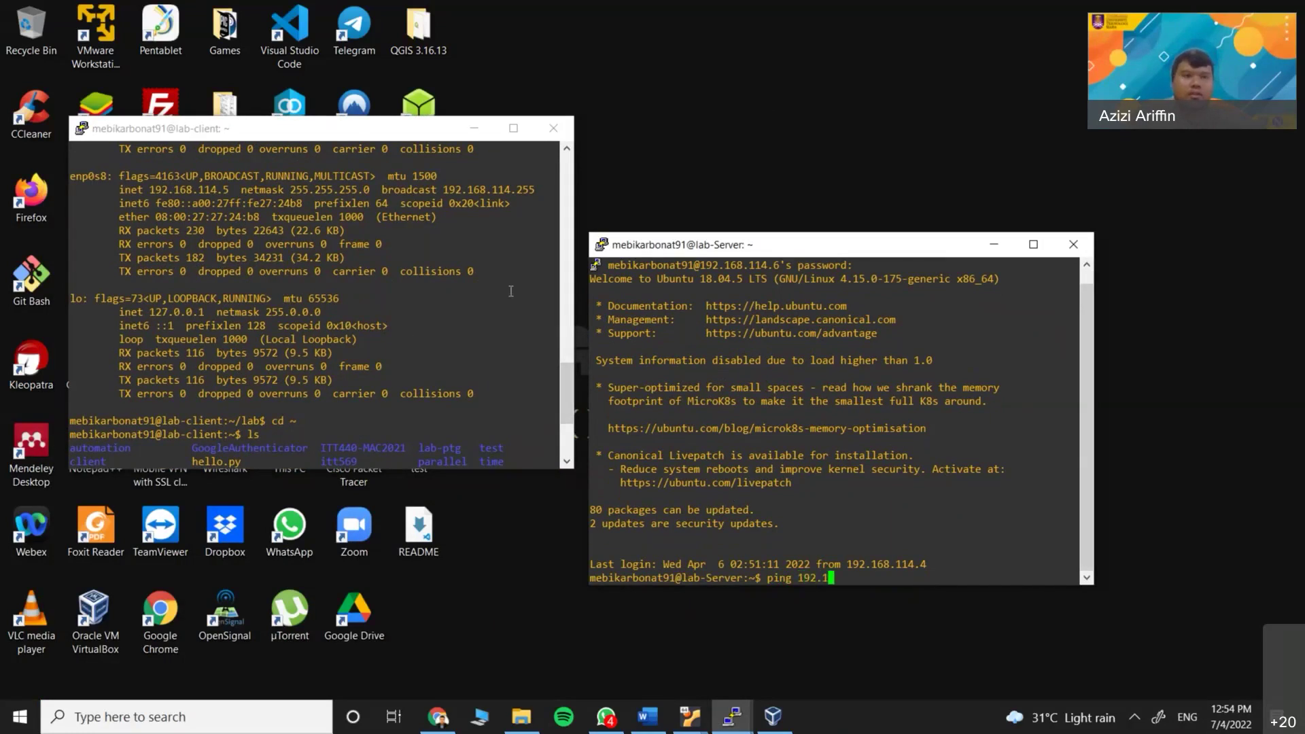
type("68.114.5")
key("Return")
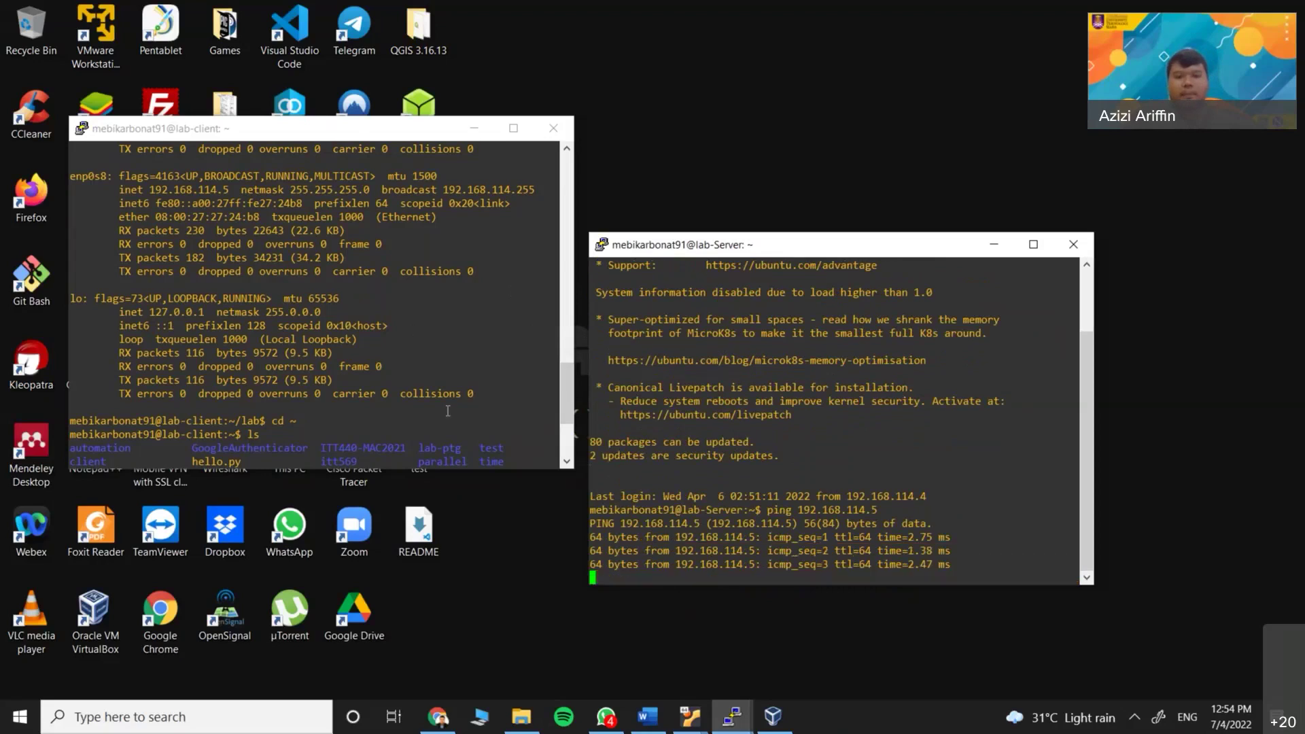
key("ctrl+c")
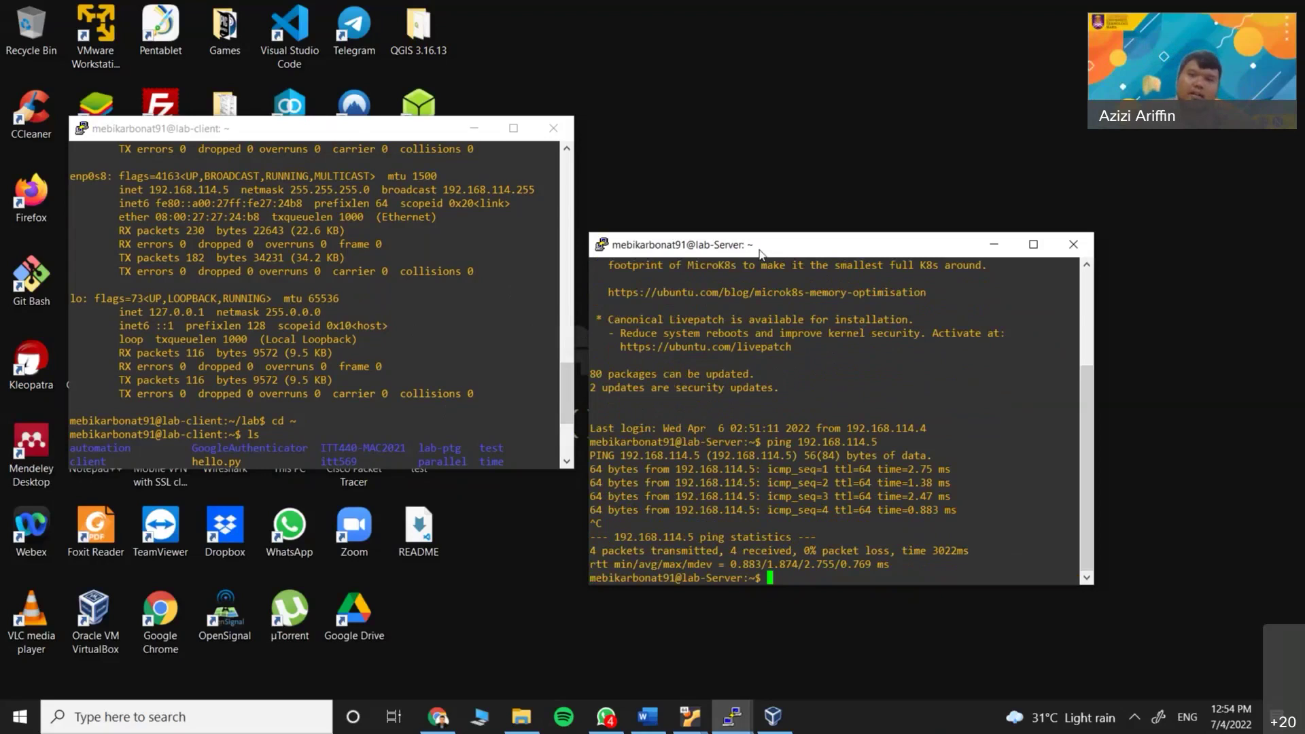
left_click_drag(759, 251, 763, 140)
Run ifconfig and point out the enp0s3 and enp0s8 interface names in the output
type("i")
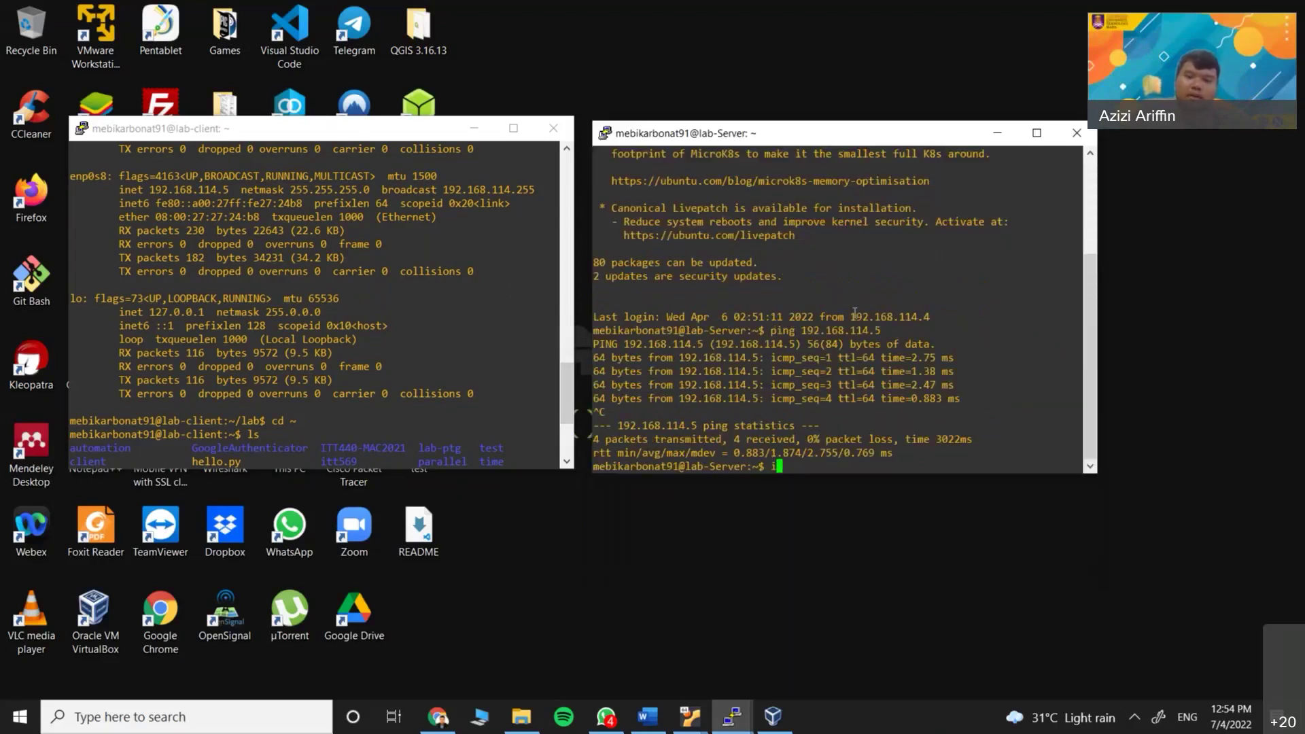
type("fconfig")
key("Return")
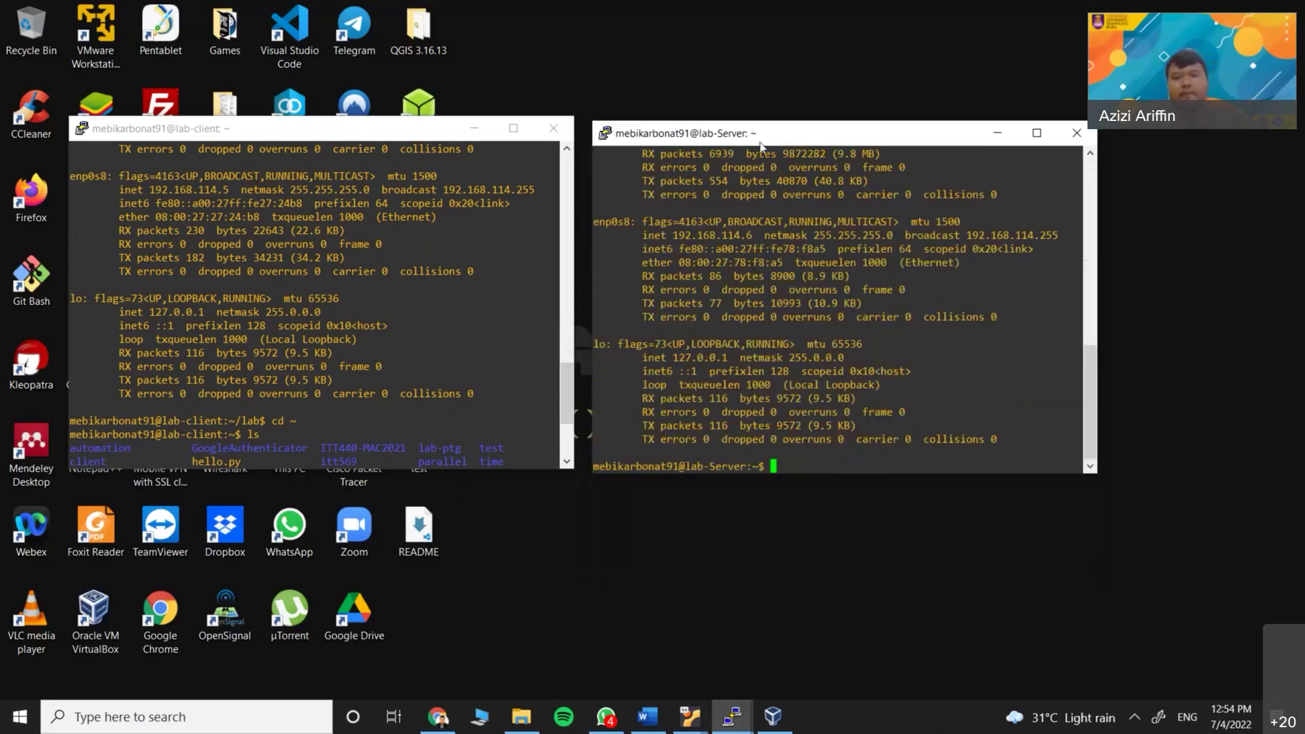
scroll(773, 294, "up", 8)
scroll(637, 257, "down", 4)
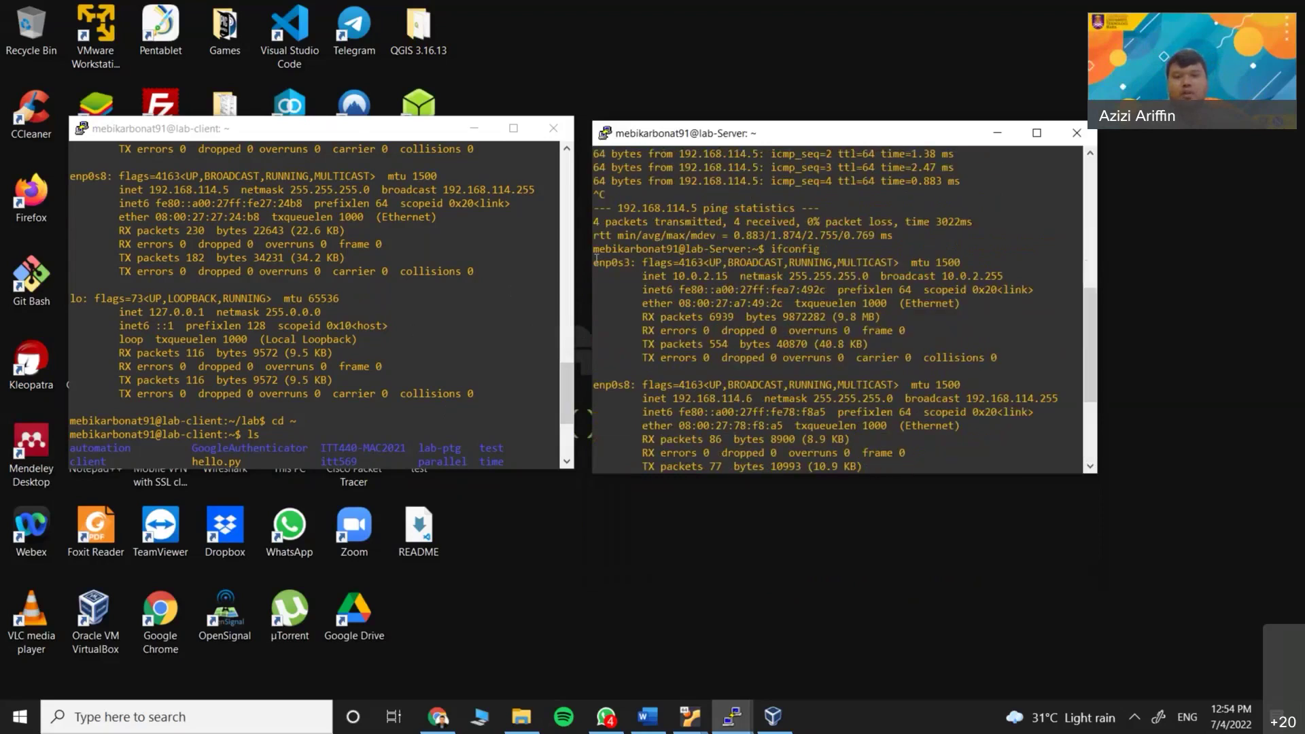
mouse_move(595, 262)
left_mouse_down()
mouse_move(626, 264)
mouse_move(592, 264)
left_mouse_up()
left_click(628, 266)
left_click_drag(630, 386, 593, 385)
left_click(654, 393)
Minimize the client terminal and highlight enp0s3's 10.0.2.15 and enp0s8's 192.168.114.6 addresses
left_click(477, 127)
left_click_drag(680, 133, 485, 155)
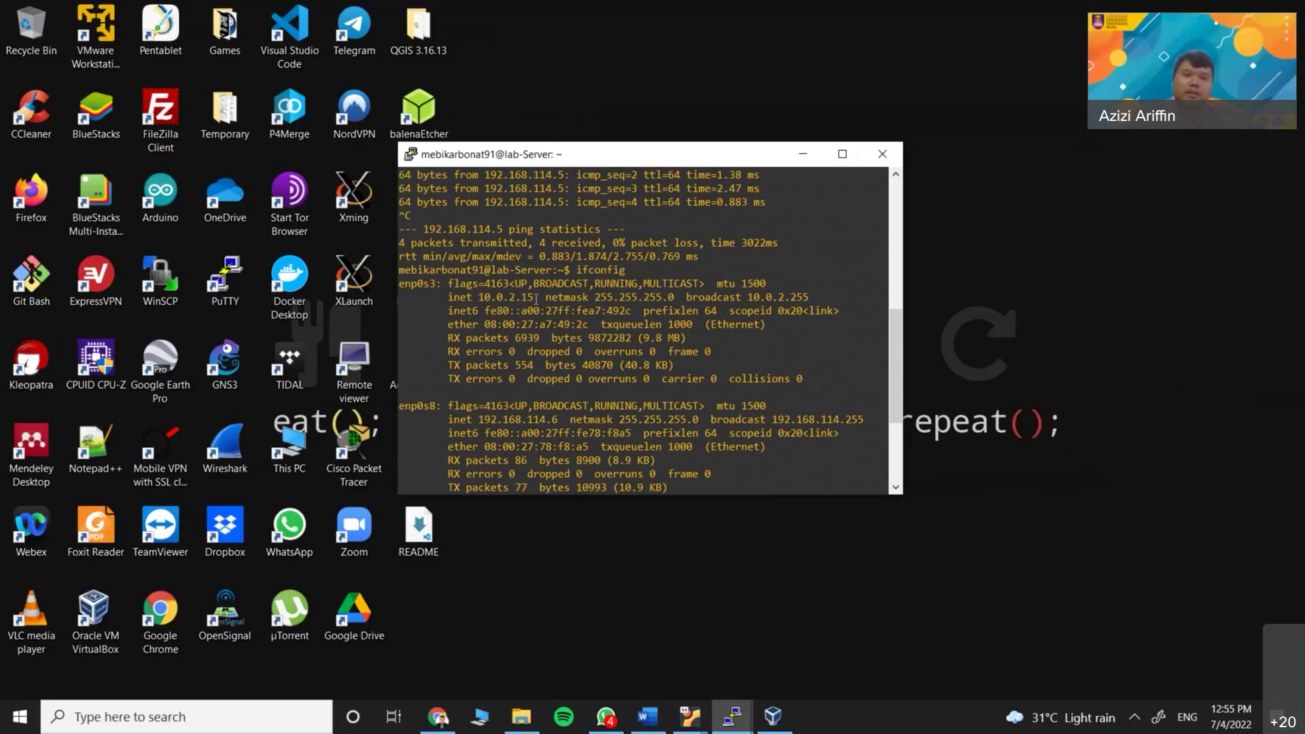
left_click_drag(535, 299, 478, 299)
left_click(478, 299)
left_click_drag(561, 419, 473, 419)
double_click(558, 419)
left_click_drag(560, 421, 774, 419)
left_click(656, 362)
scroll(639, 367, "down", 4)
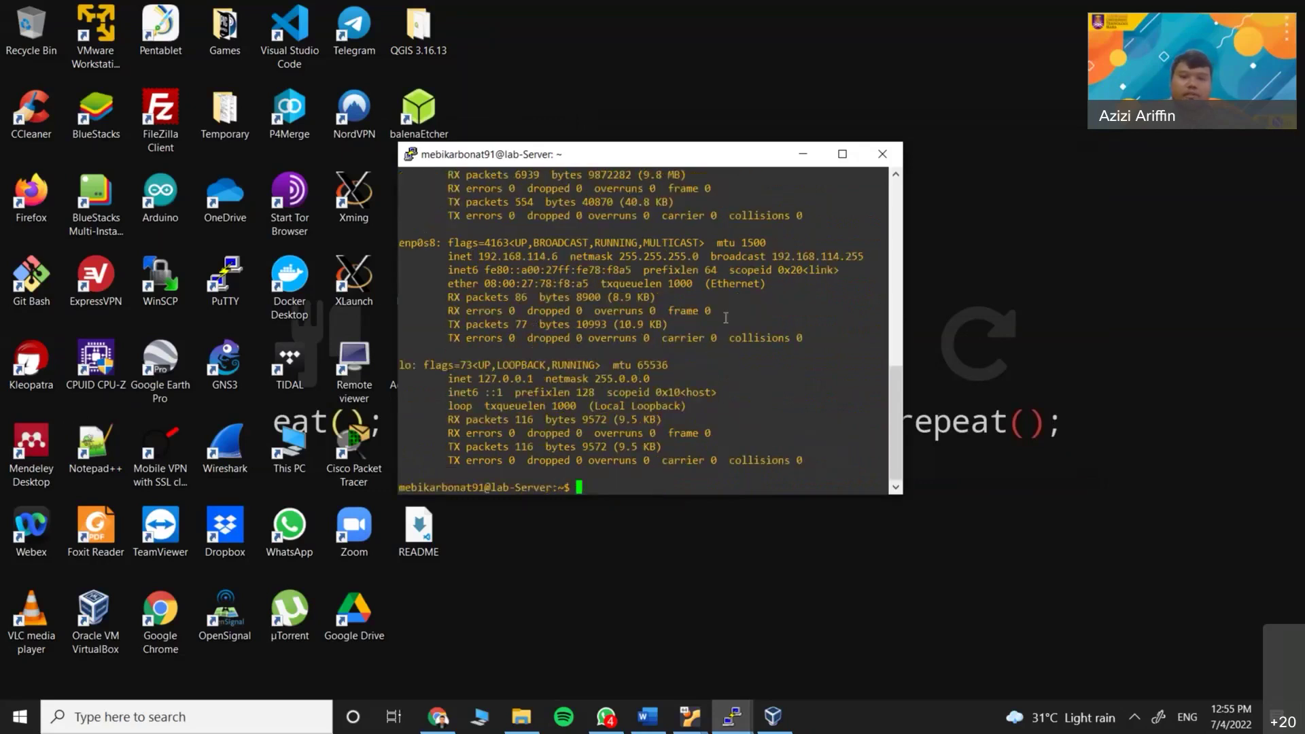
Rerun ifconfig, then run ip addr and point out the enp0s3 and enp0s8 entries
type("ifconfig")
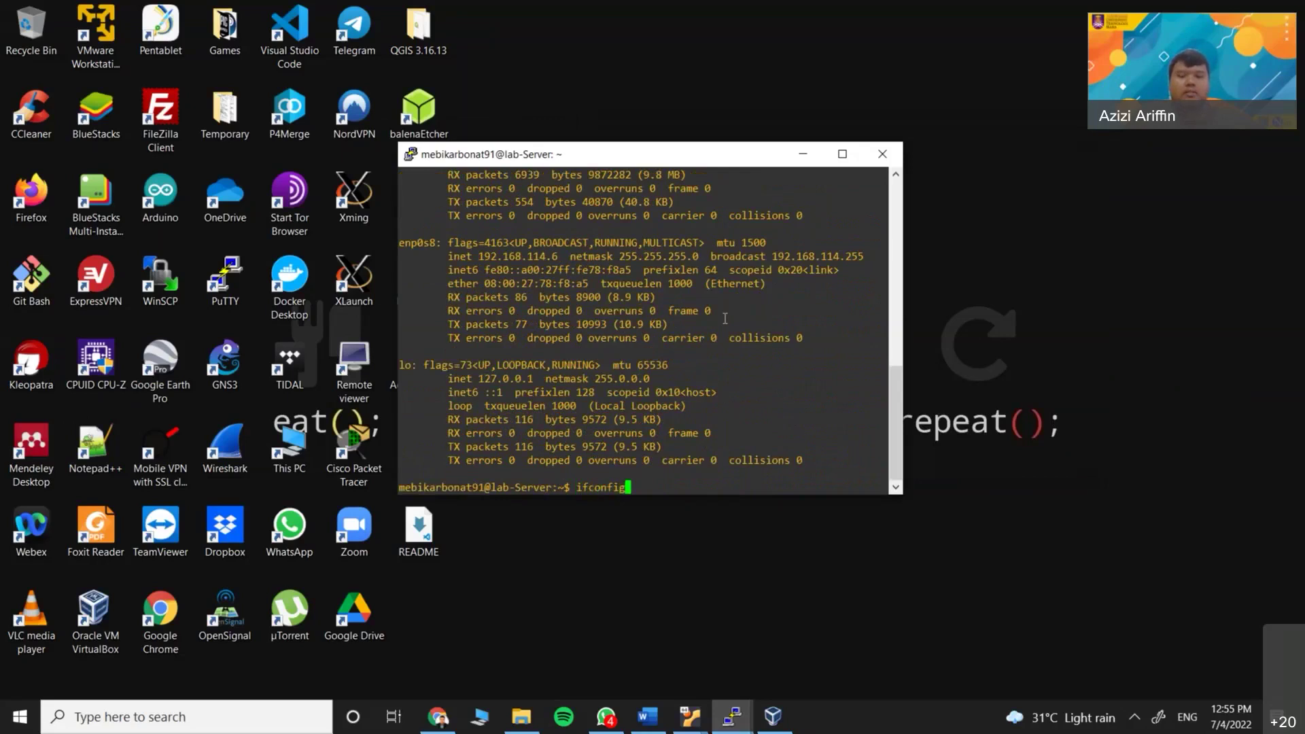
key("Return")
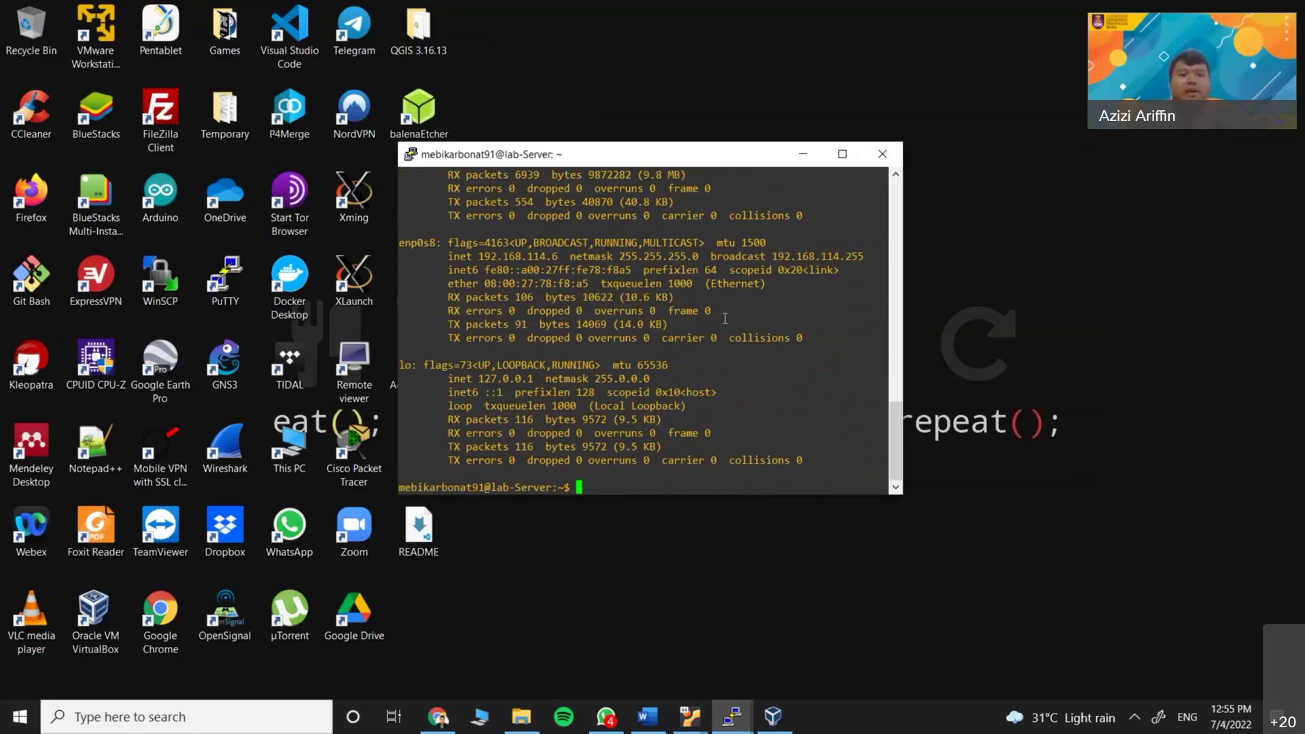
type("ip addr")
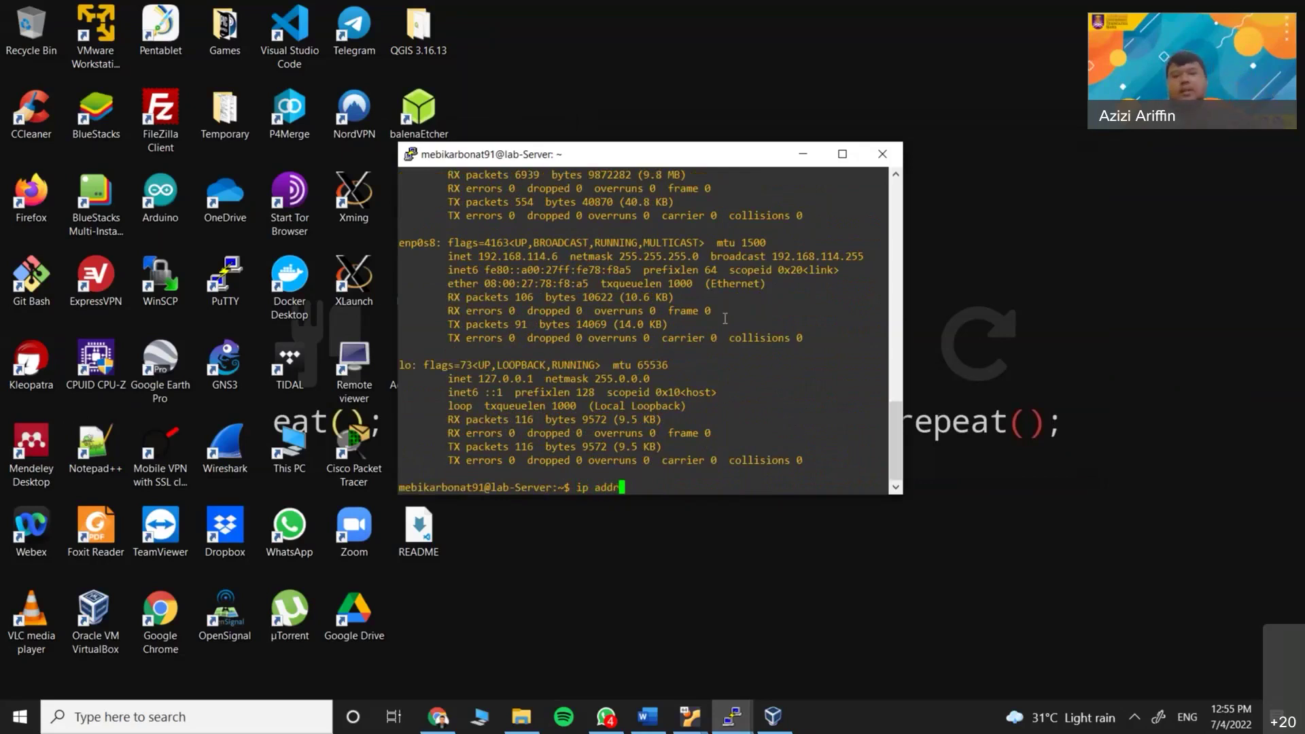
key("Return")
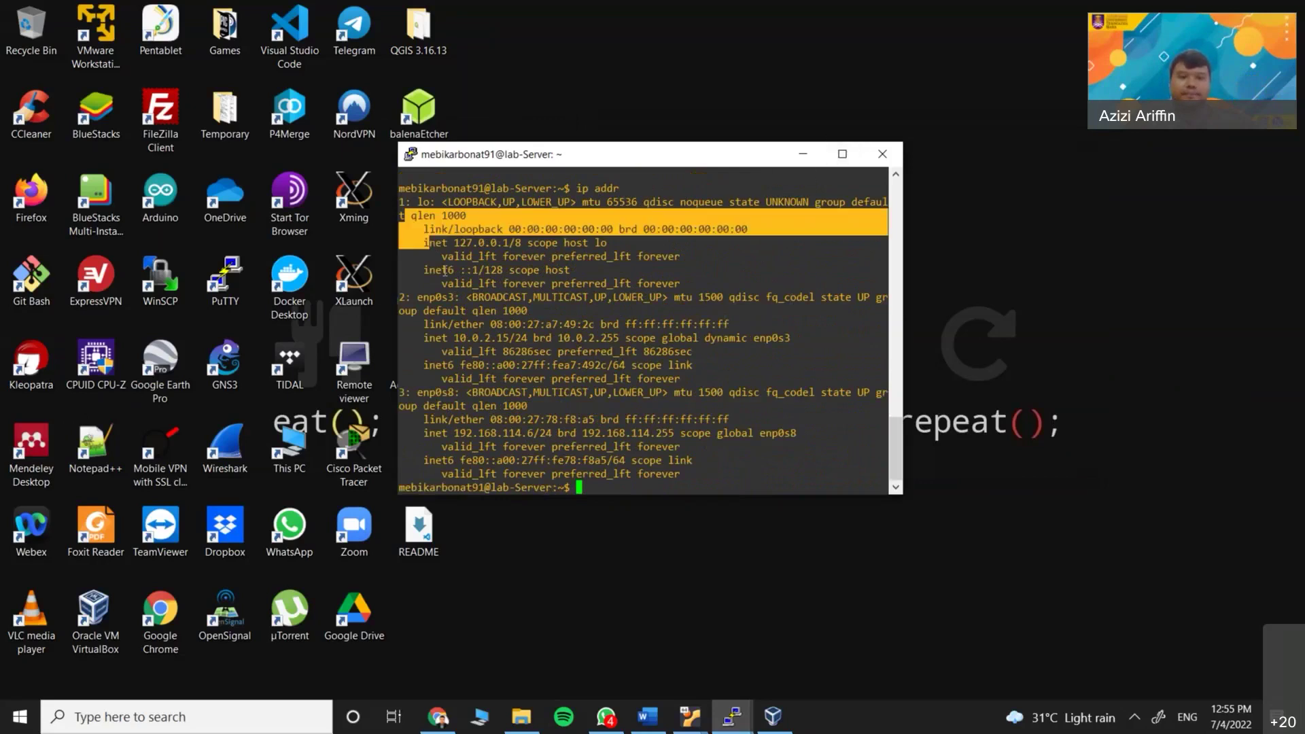
left_click_drag(416, 297, 455, 297)
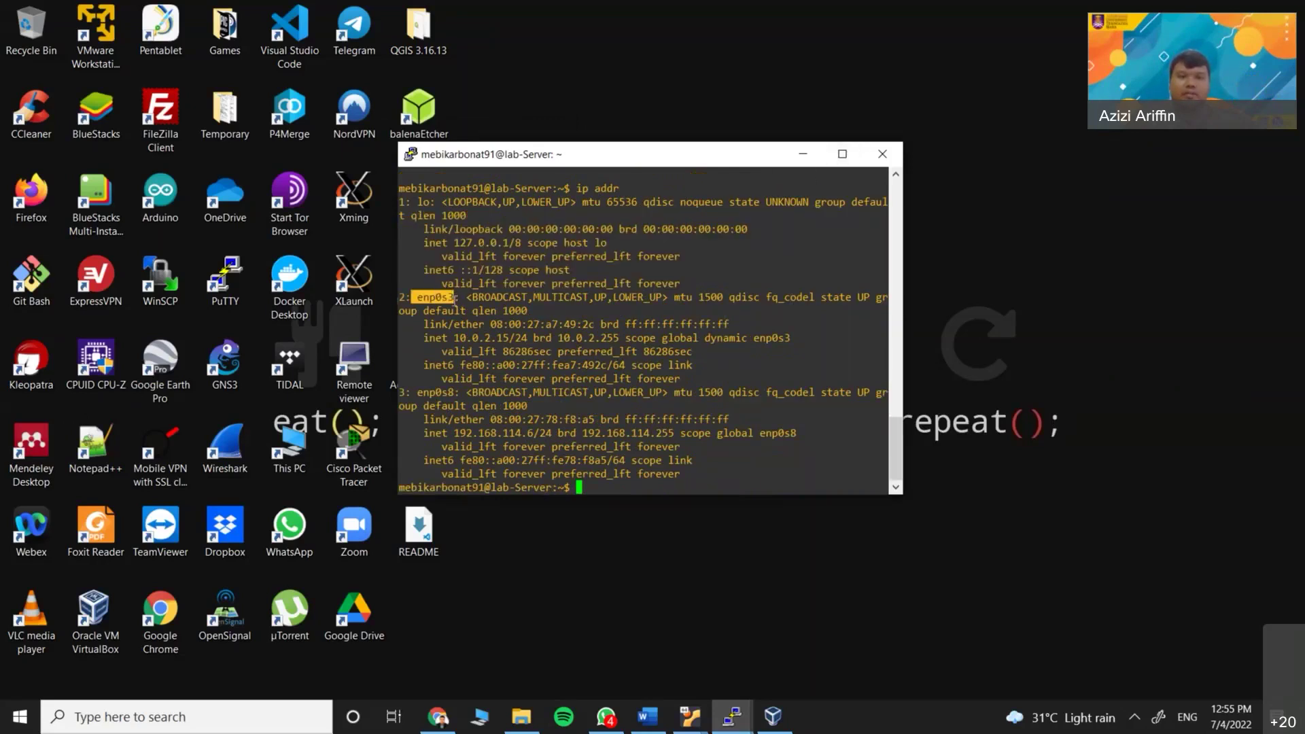
left_click(437, 392)
double_click(437, 392)
left_click(469, 297)
left_click_drag(416, 297, 454, 297)
double_click(435, 393)
left_click(605, 384)
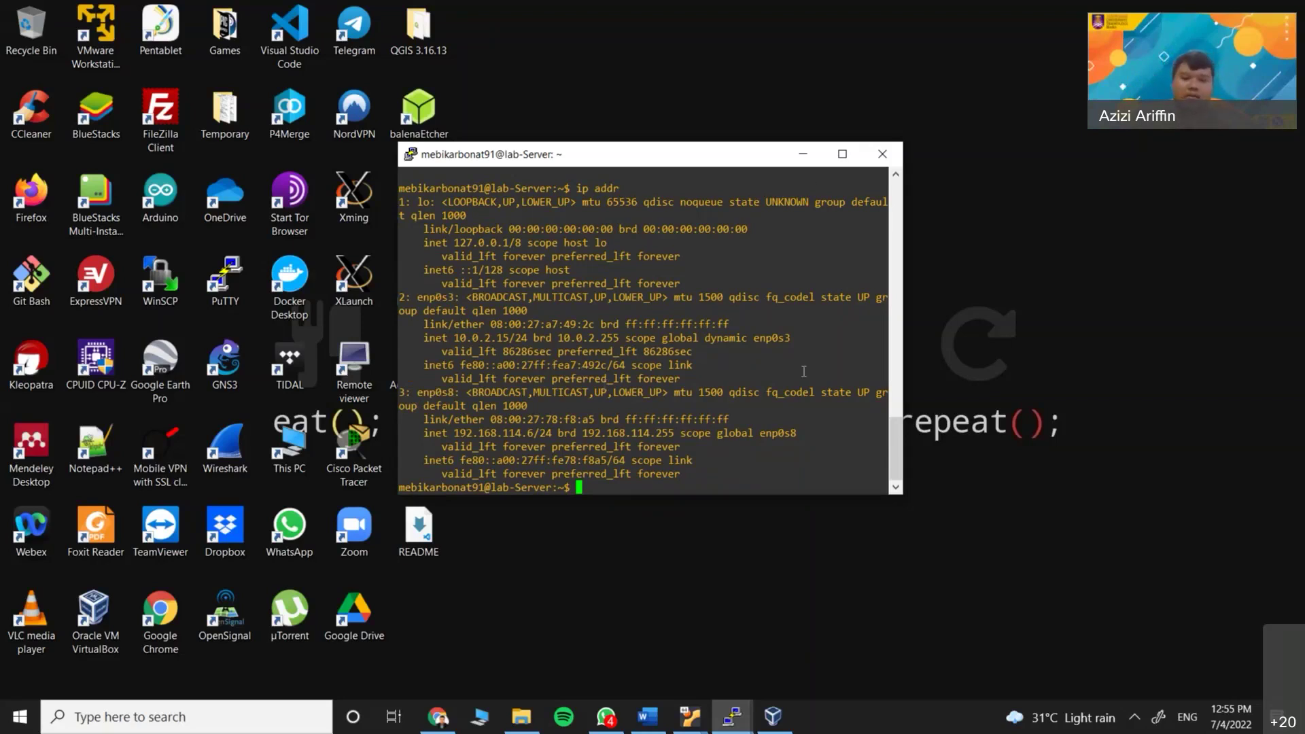
type("cd ")
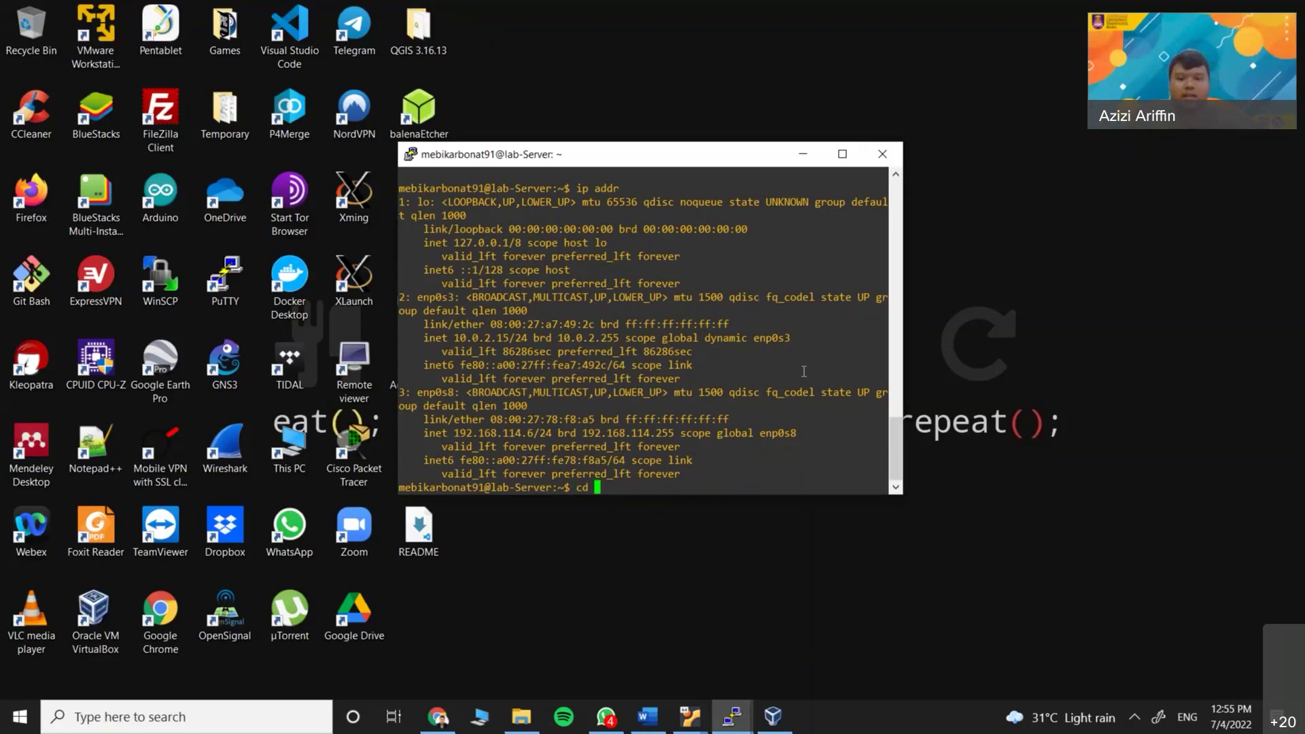
type("/etc/netplan/")
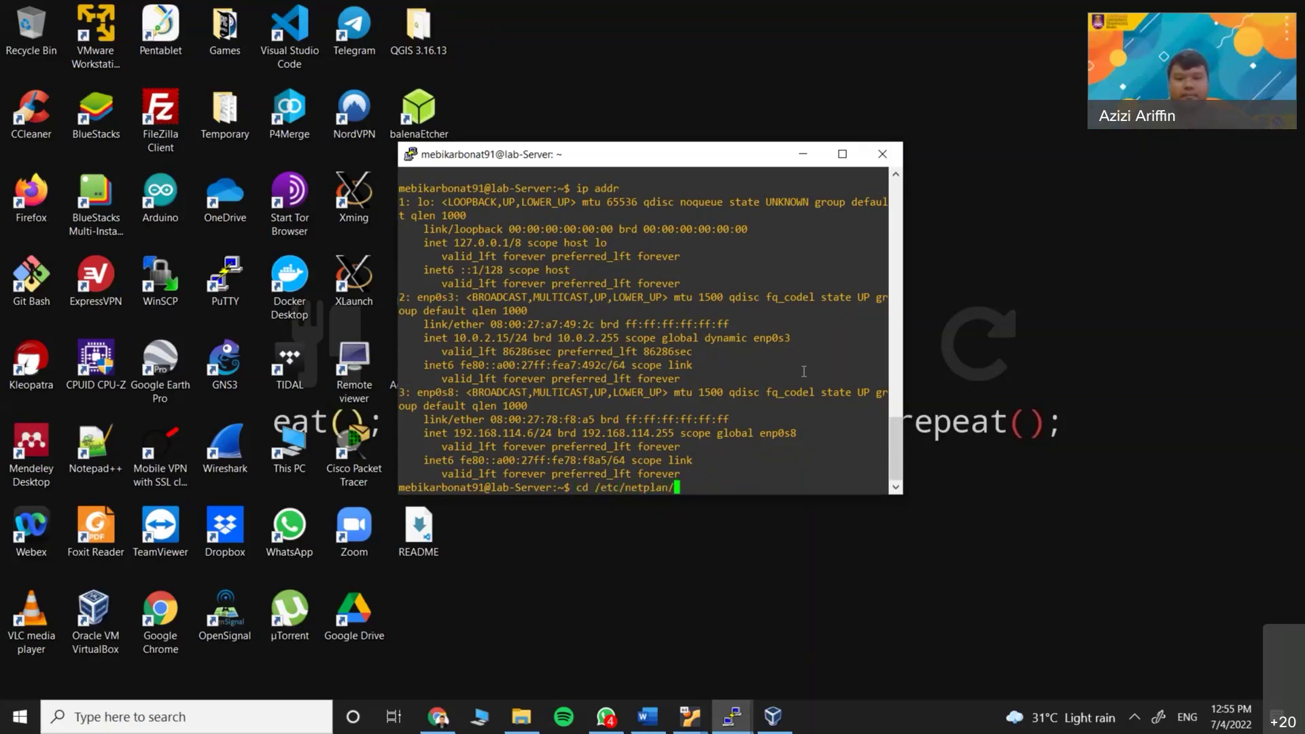
Change into /etc/netplan and list it, showing 00-installer-config.yaml
key("Return")
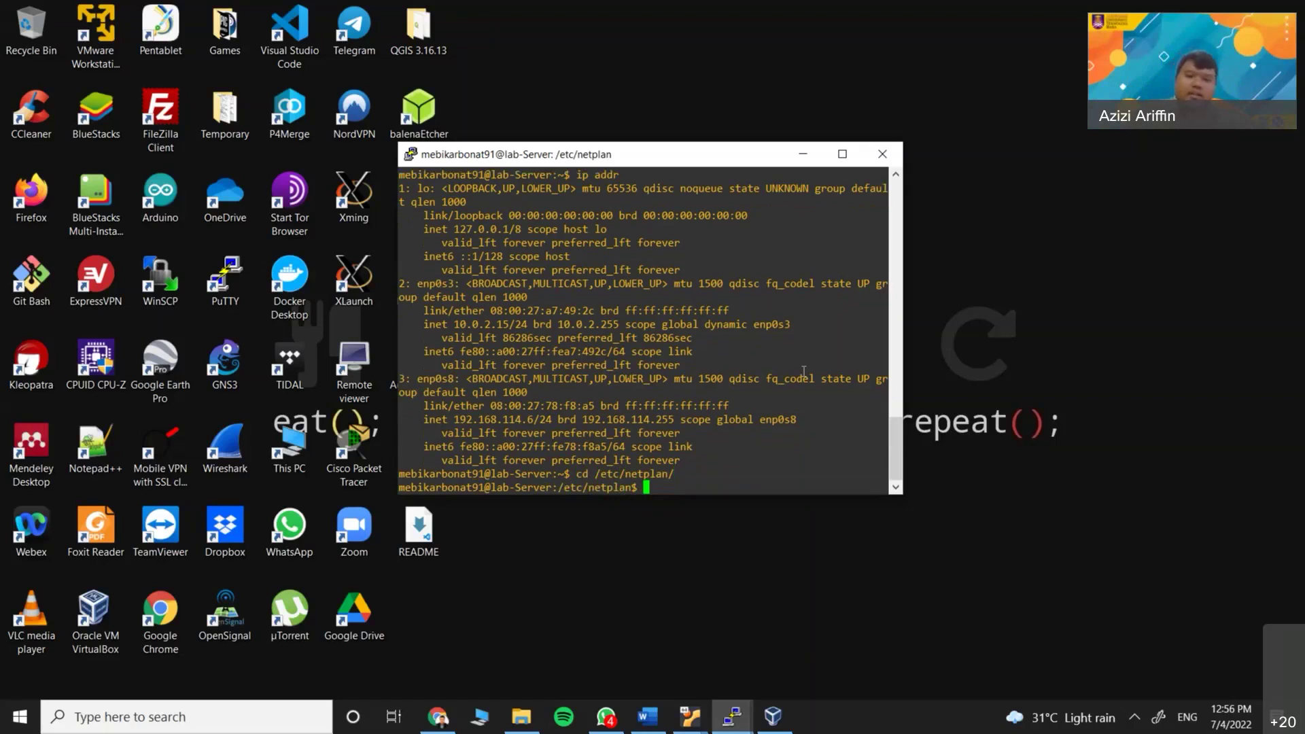
double_click(582, 473)
left_click(719, 491)
type("ls")
key("Return")
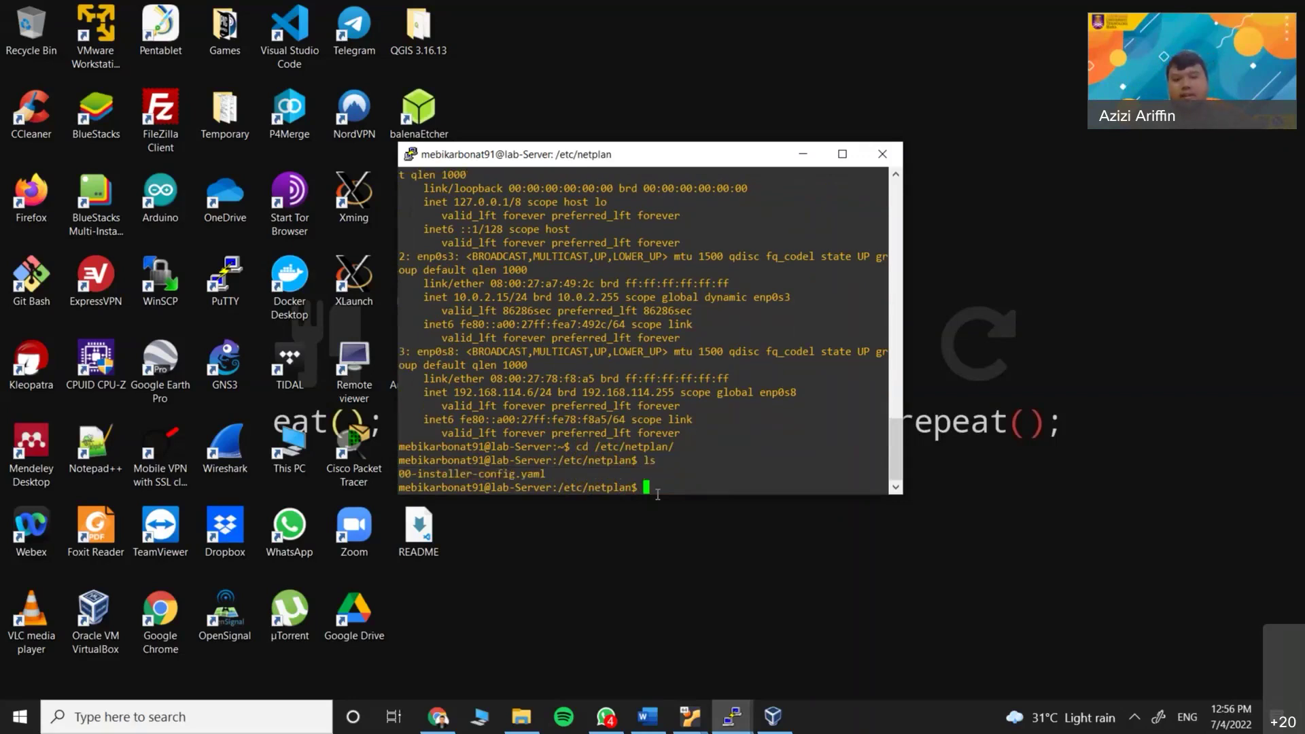
left_click_drag(551, 473, 408, 474)
left_click(472, 493)
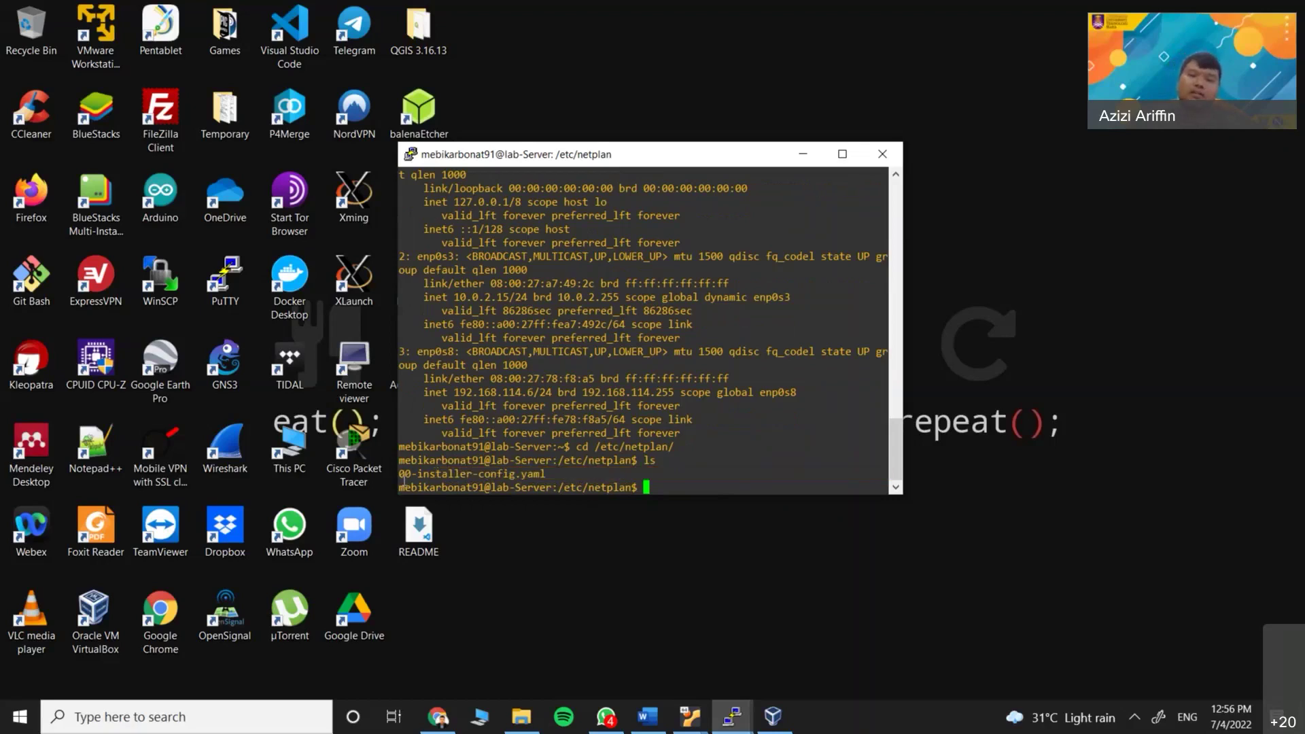
Maximize the PuTTY window and highlight the 00-installer-config.yaml file name
left_click(841, 155)
triple_click(53, 678)
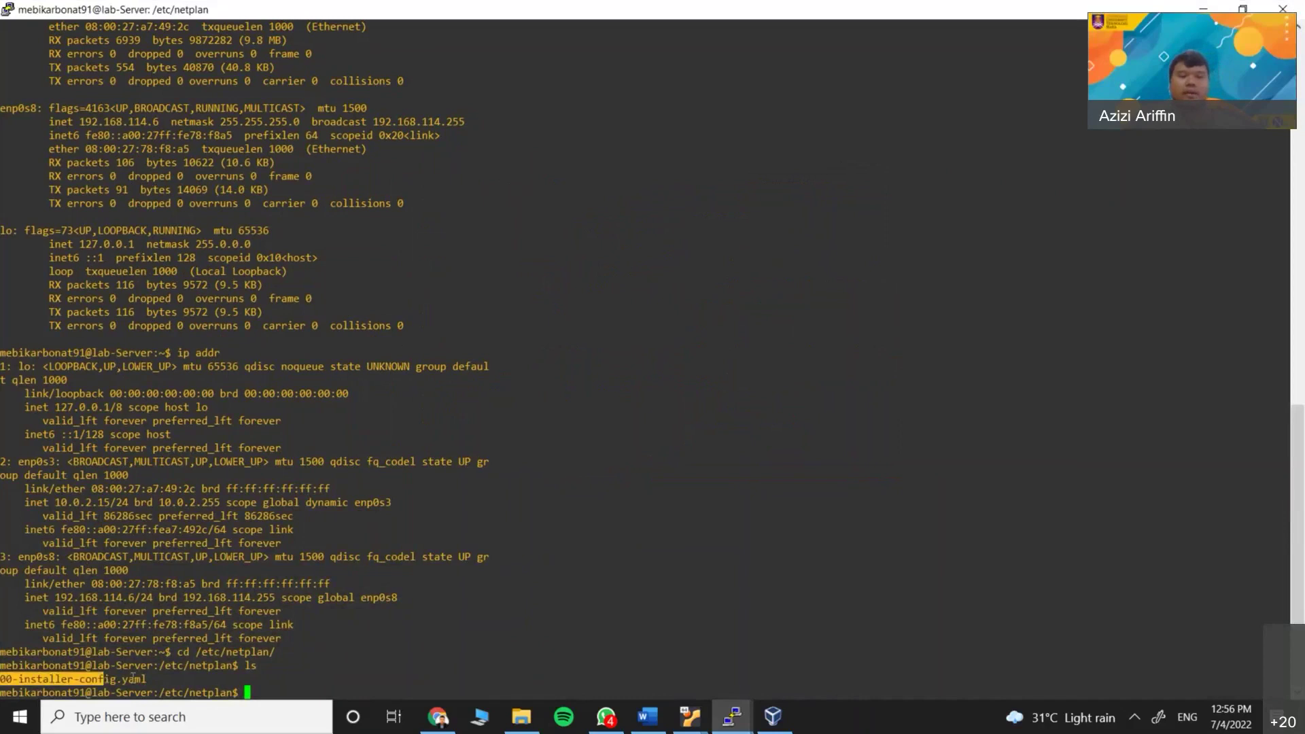
left_click_drag(145, 678, 2, 680)
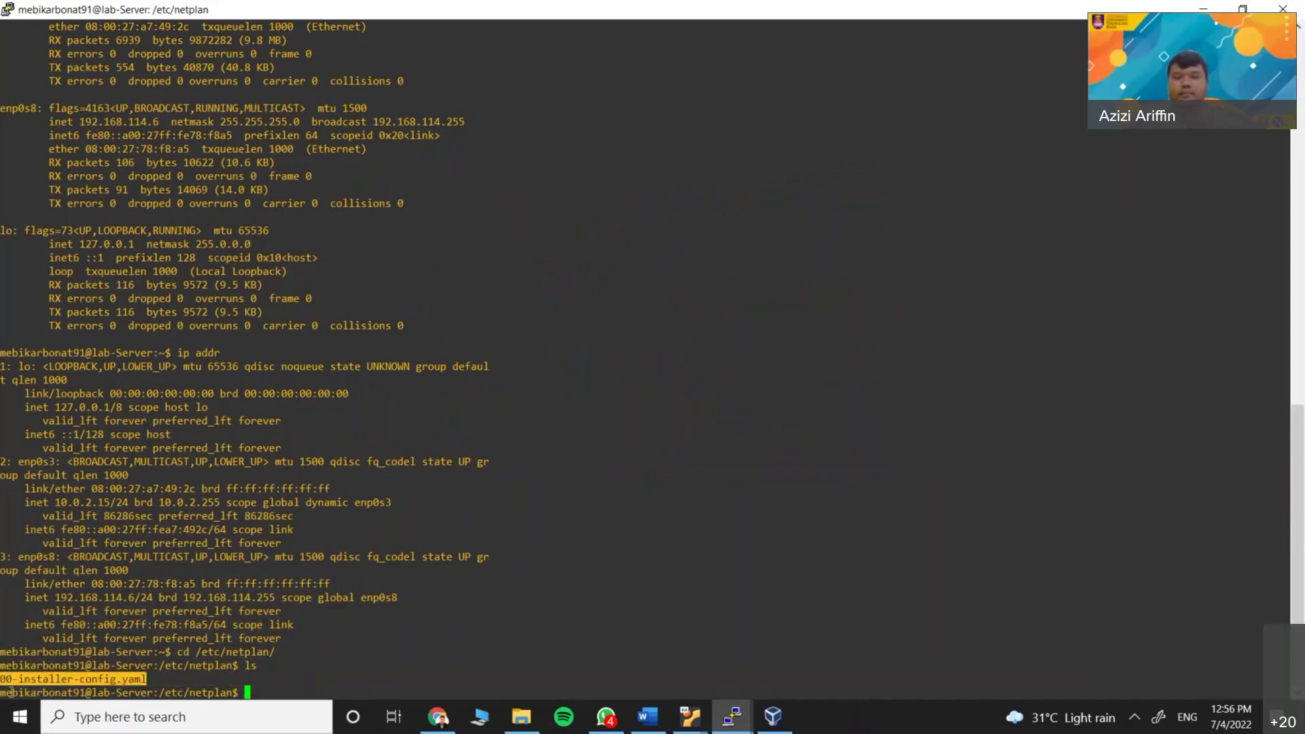
left_click(484, 632)
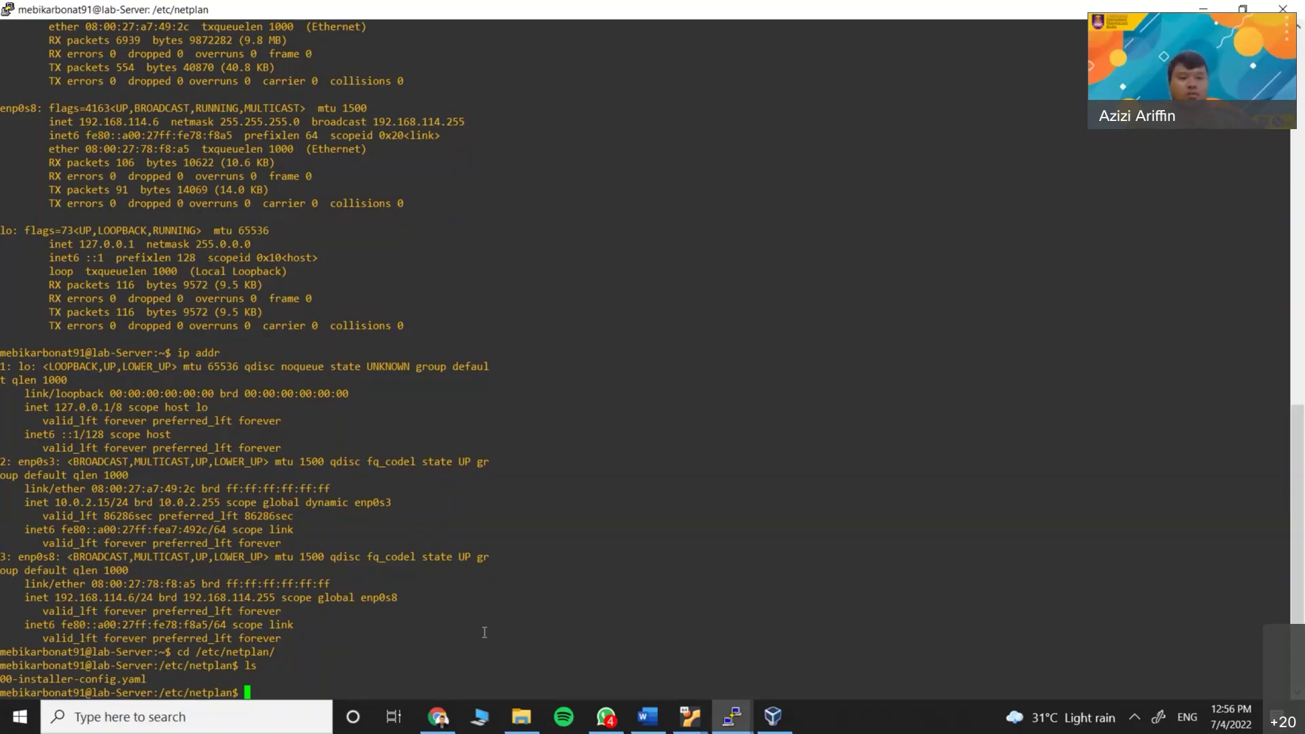
Open 00-installer-config.yaml in nano with sudo after the unprivileged attempt fails
type("nano ")
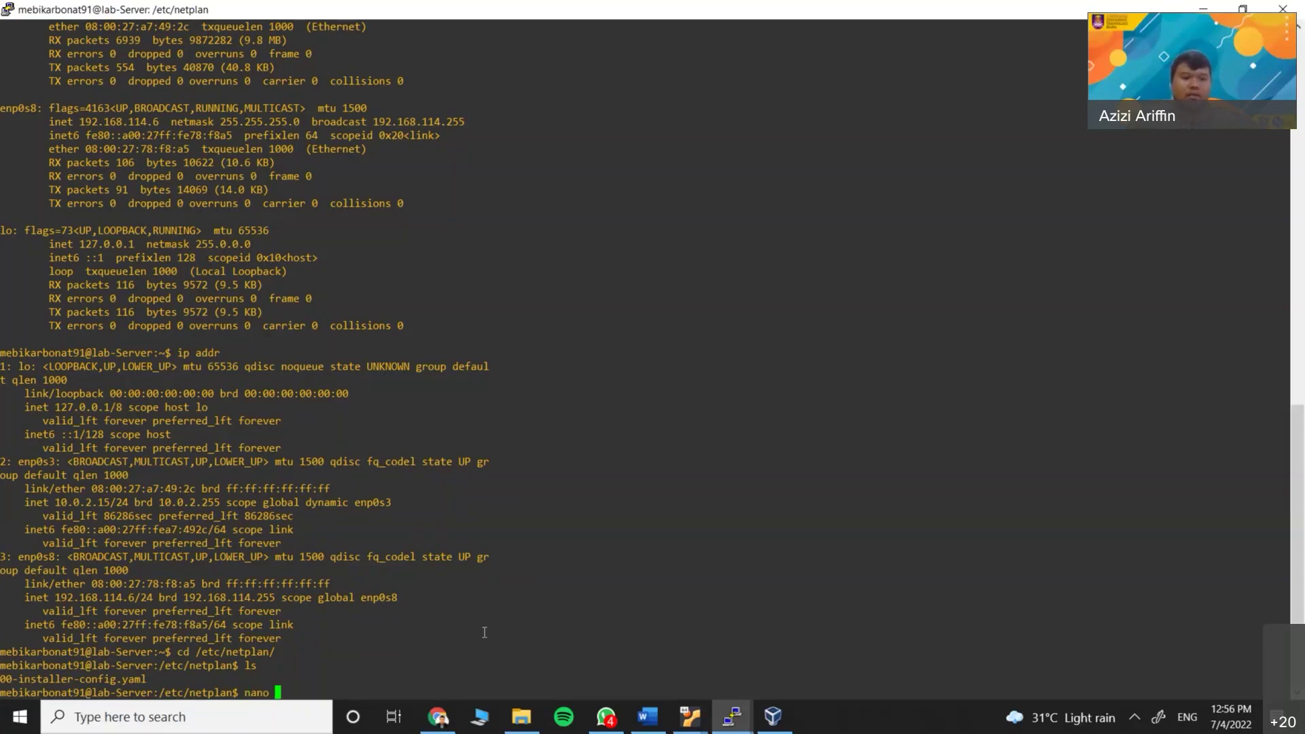
type("00")
key("Tab")
key("Return")
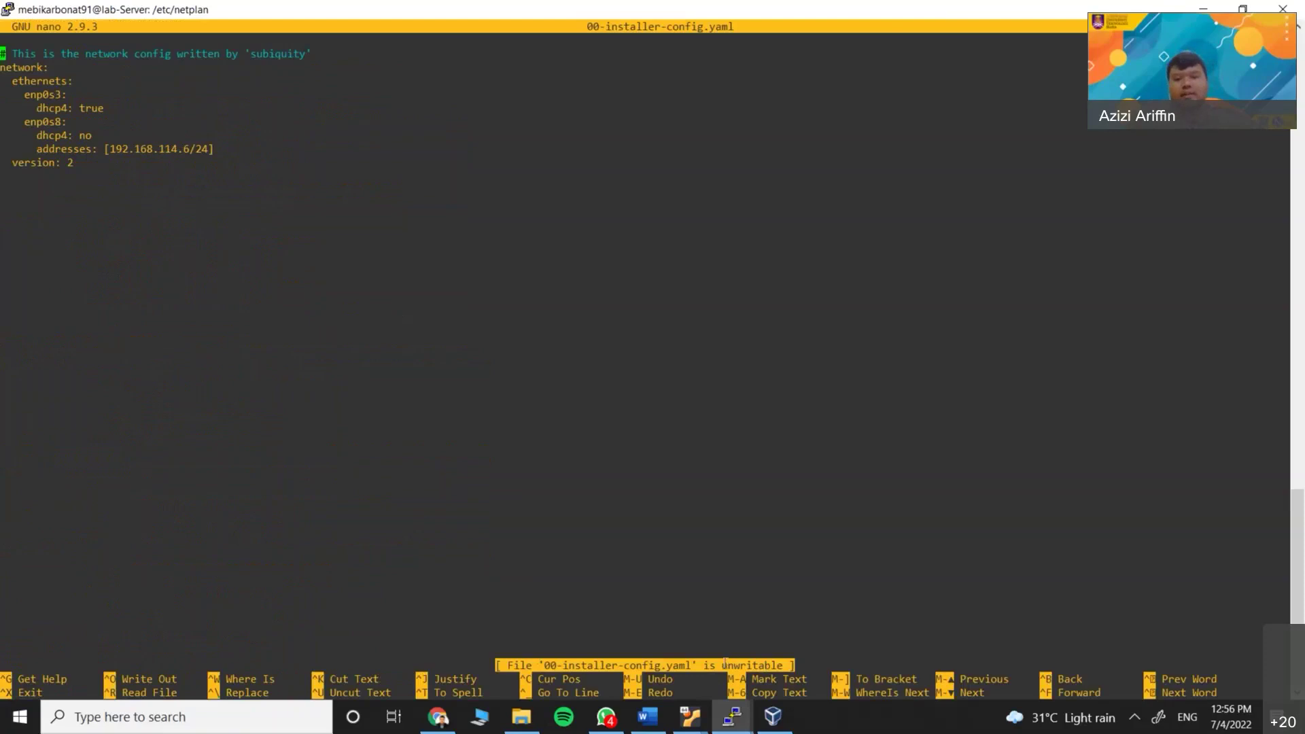
key("ctrl+x")
key("Up")
key("Left")
key("Left")
key("Left")
key("Left")
key("Left")
key("Left")
key("Left")
key("Left")
key("Left")
key("Left")
key("Left")
key("Left")
key("Left")
key("Left")
key("Left")
key("Left")
key("Left")
key("Left")
key("Left")
key("Left")
key("Left")
key("Left")
key("Left")
key("Left")
key("Left")
key("Left")
key("Left")
key("Left")
key("Left")
type("sudo")
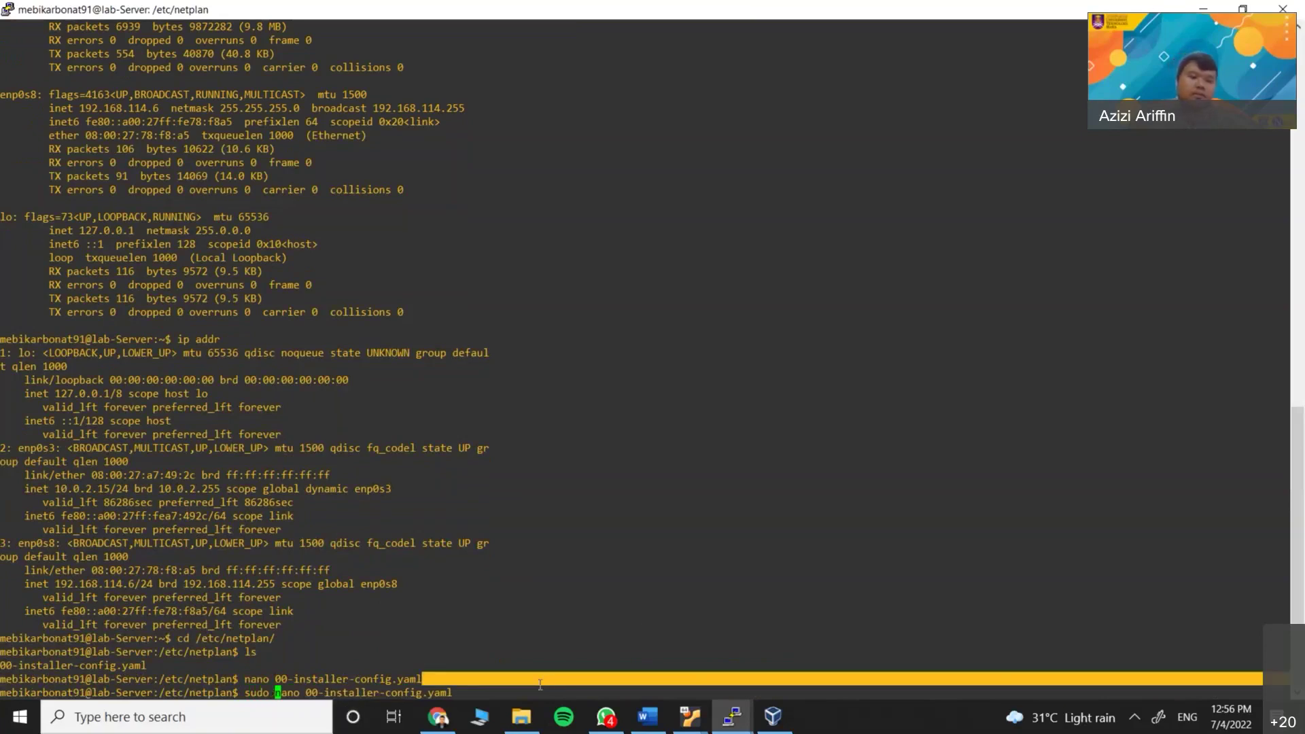
key("Return")
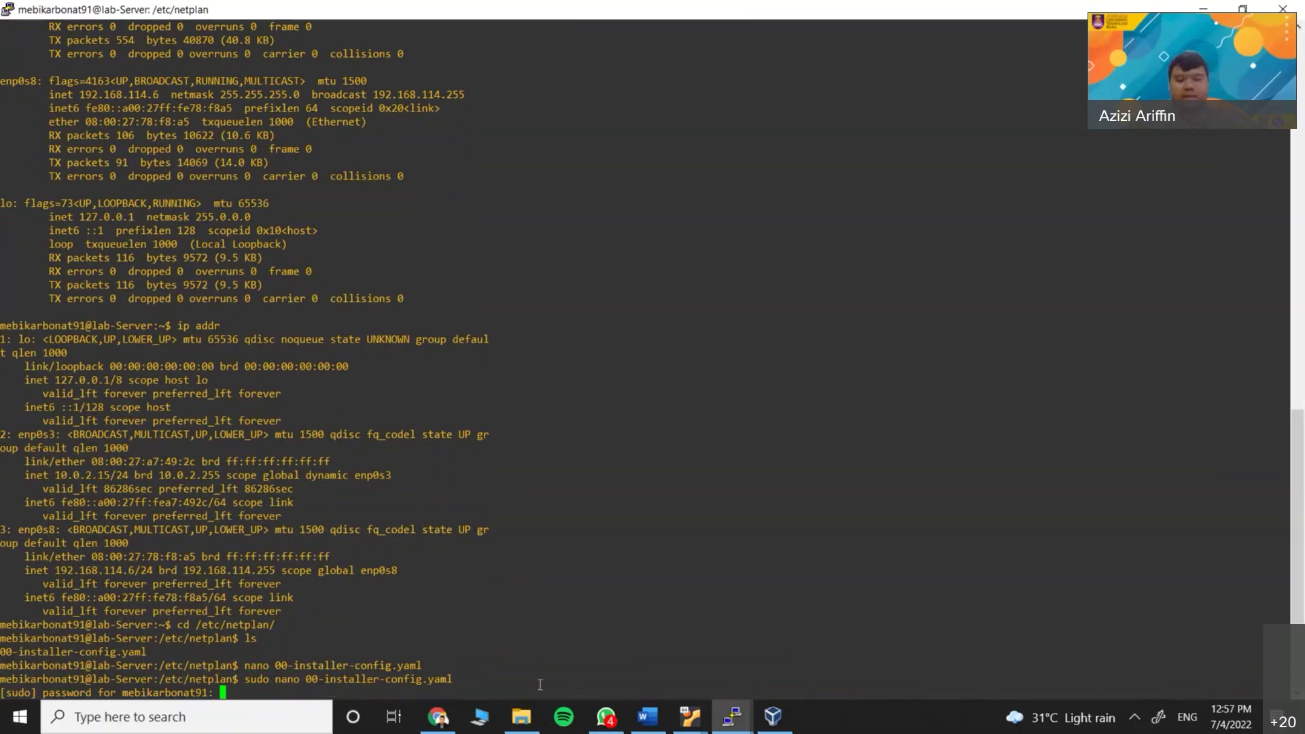
key("Return")
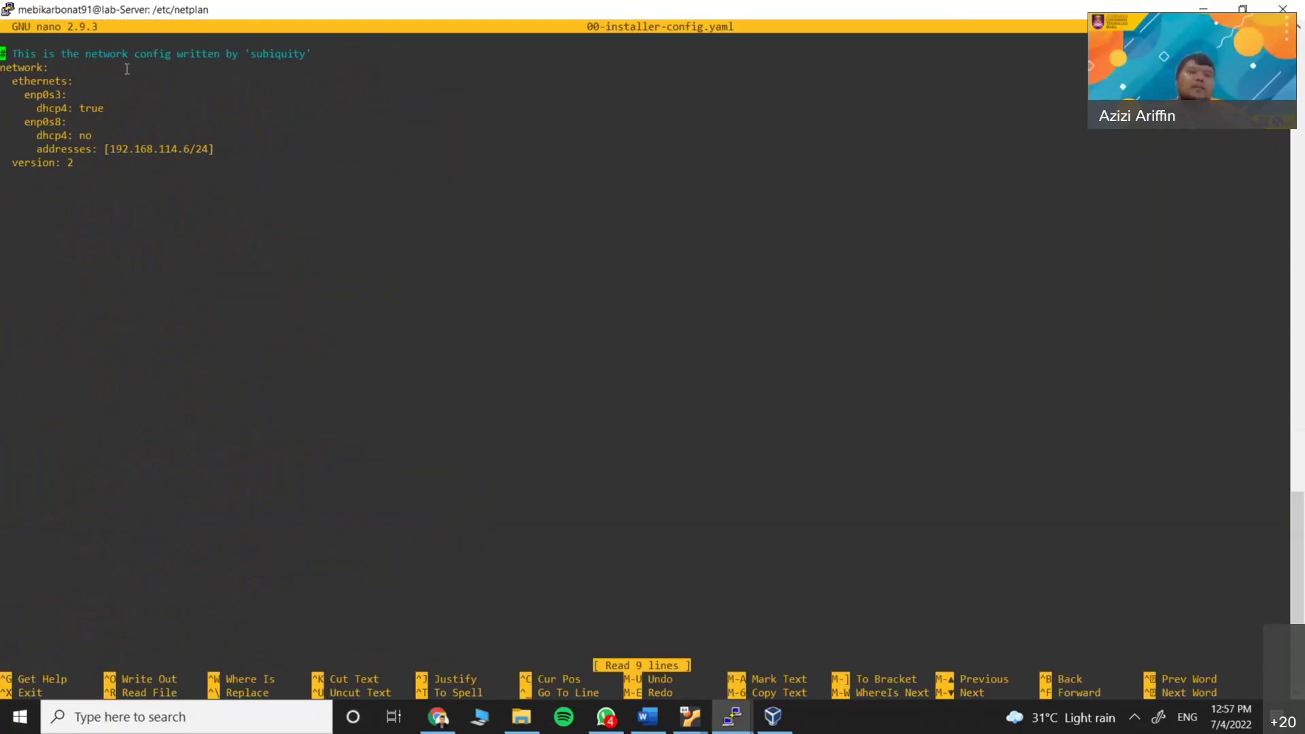
Review the config: enp0s3 on DHCP, enp0s8 with dhcp4 no and address 192.168.114.6/24
double_click(156, 16)
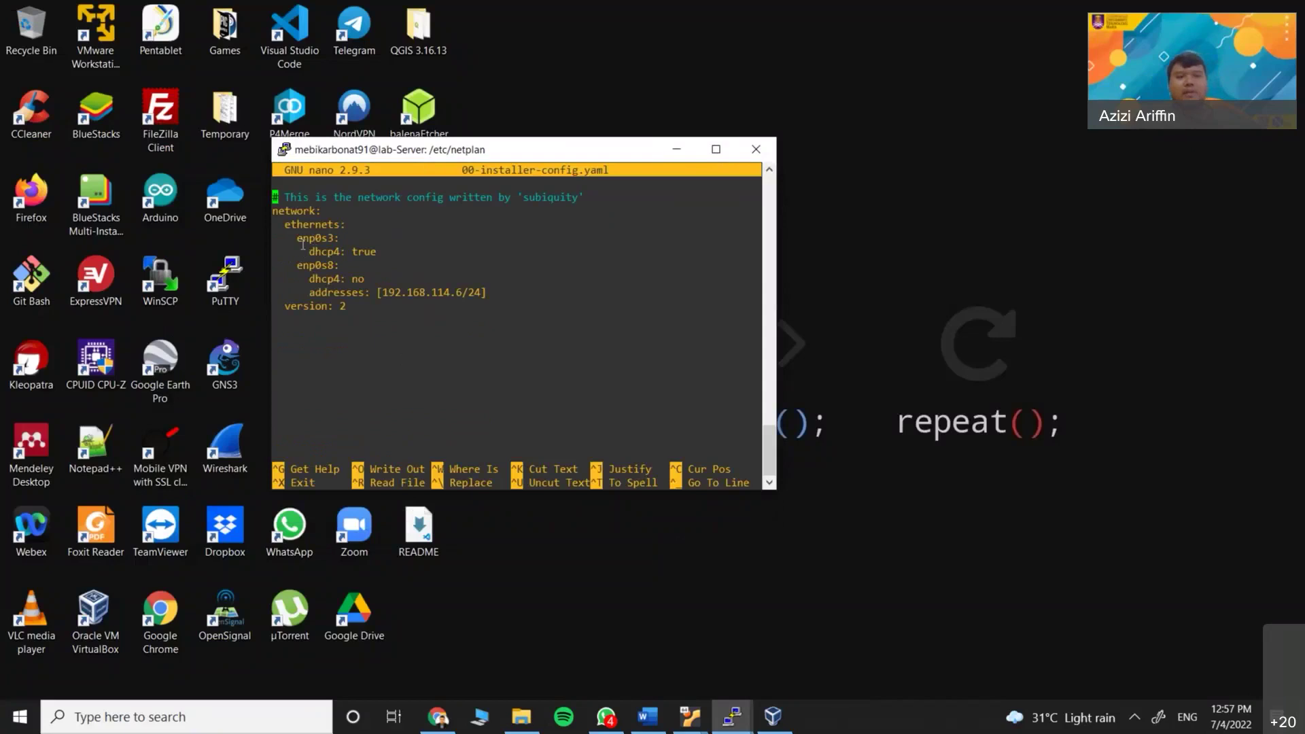
left_click_drag(297, 238, 334, 240)
left_click_drag(297, 265, 334, 265)
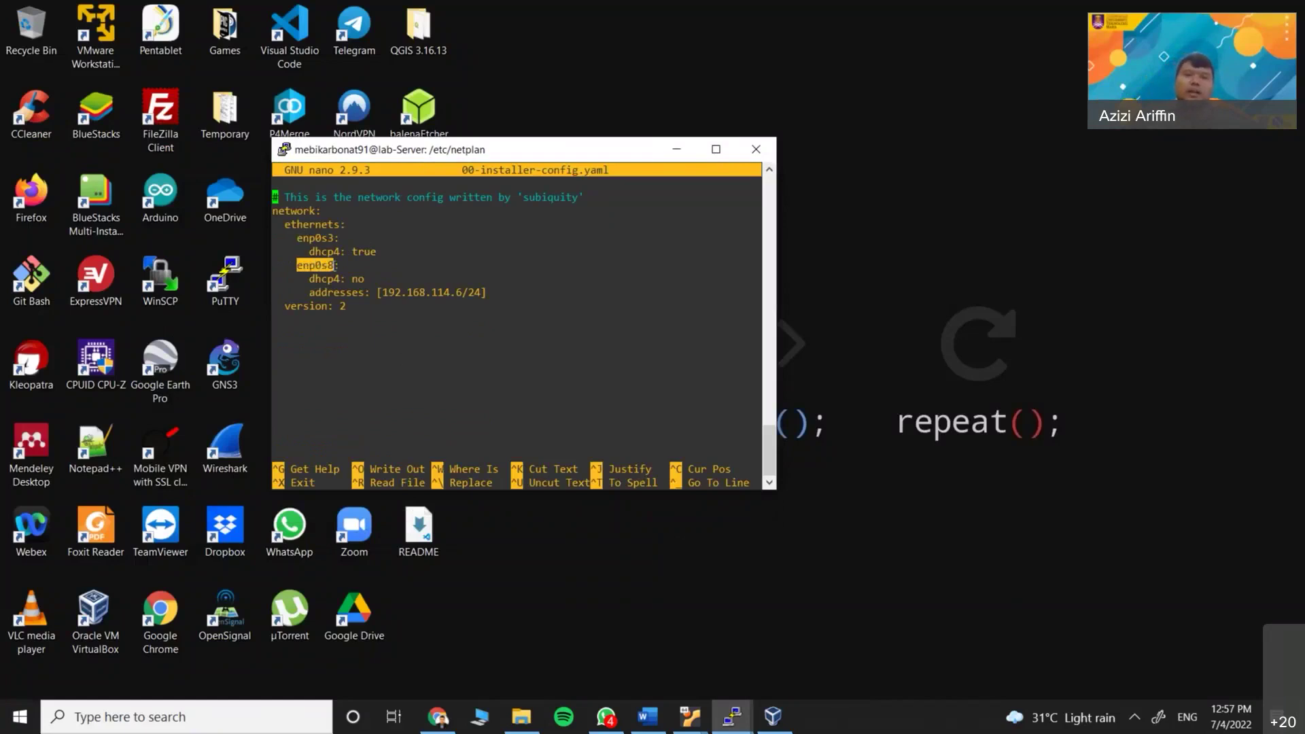
left_click(358, 265)
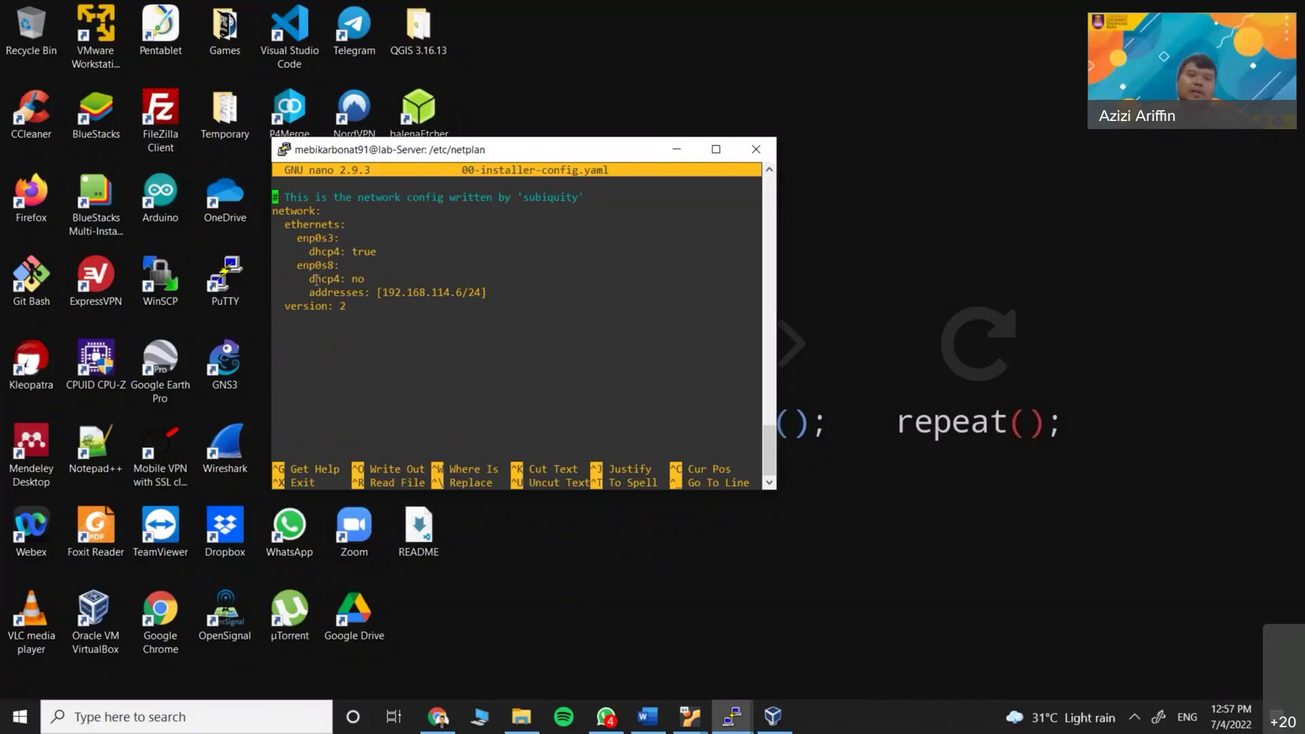
left_click_drag(309, 278, 376, 293)
left_click(320, 290)
left_click(348, 293)
left_click(379, 305)
left_click_drag(390, 293, 477, 300)
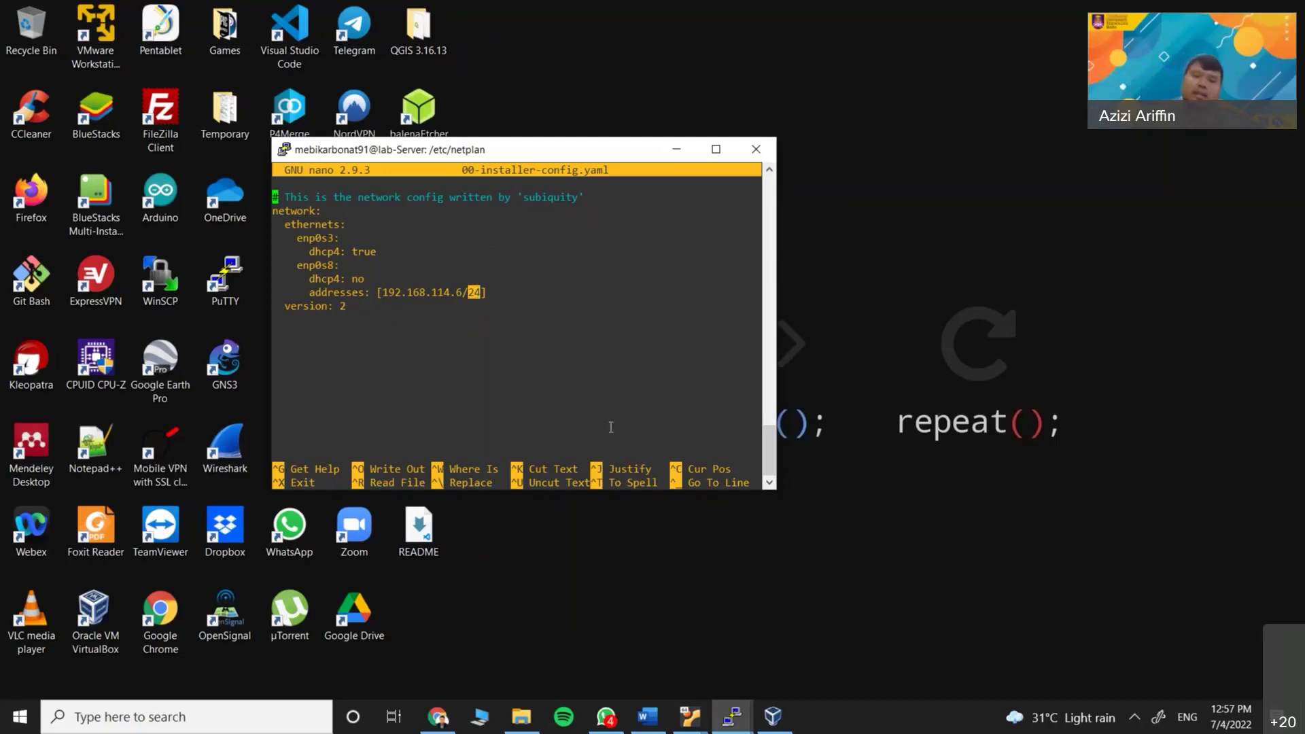
left_click(690, 716)
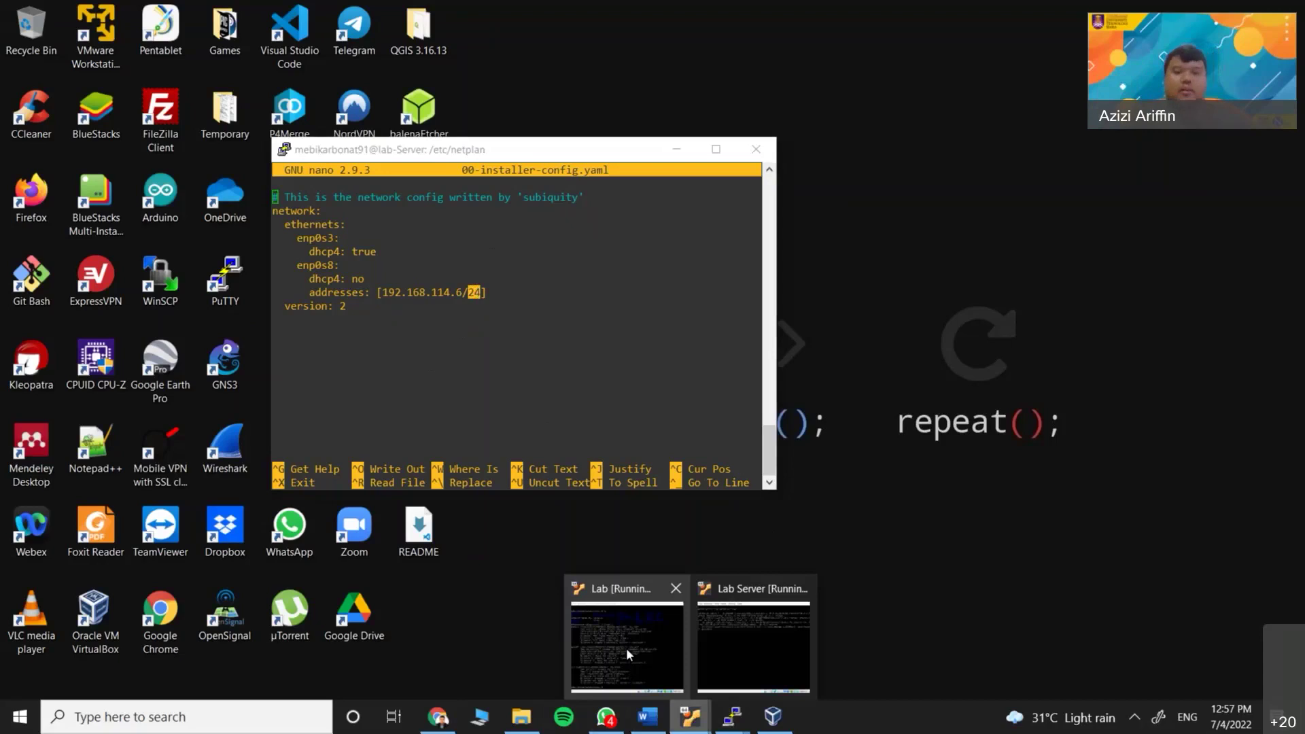
left_click(626, 647)
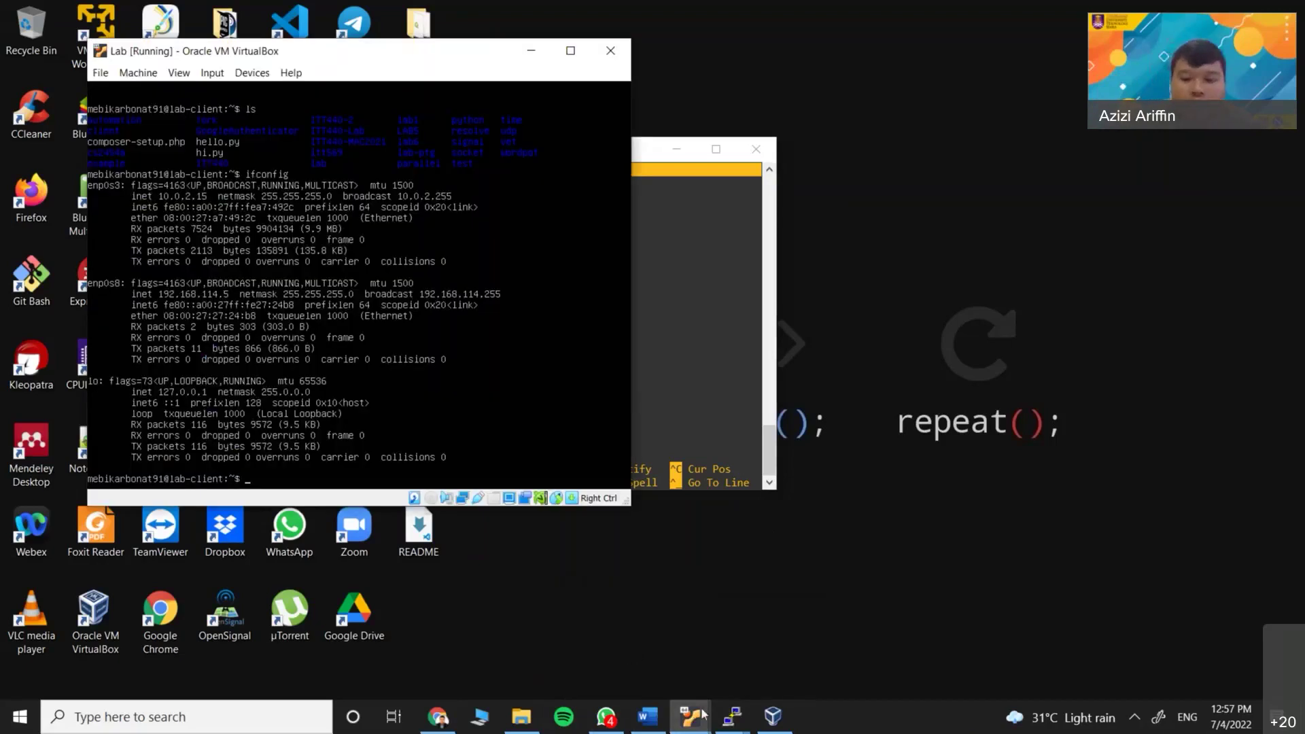
Open Host Network Manager and select Host-Only Adapter #2 at 192.168.114.4/24
left_click(774, 720)
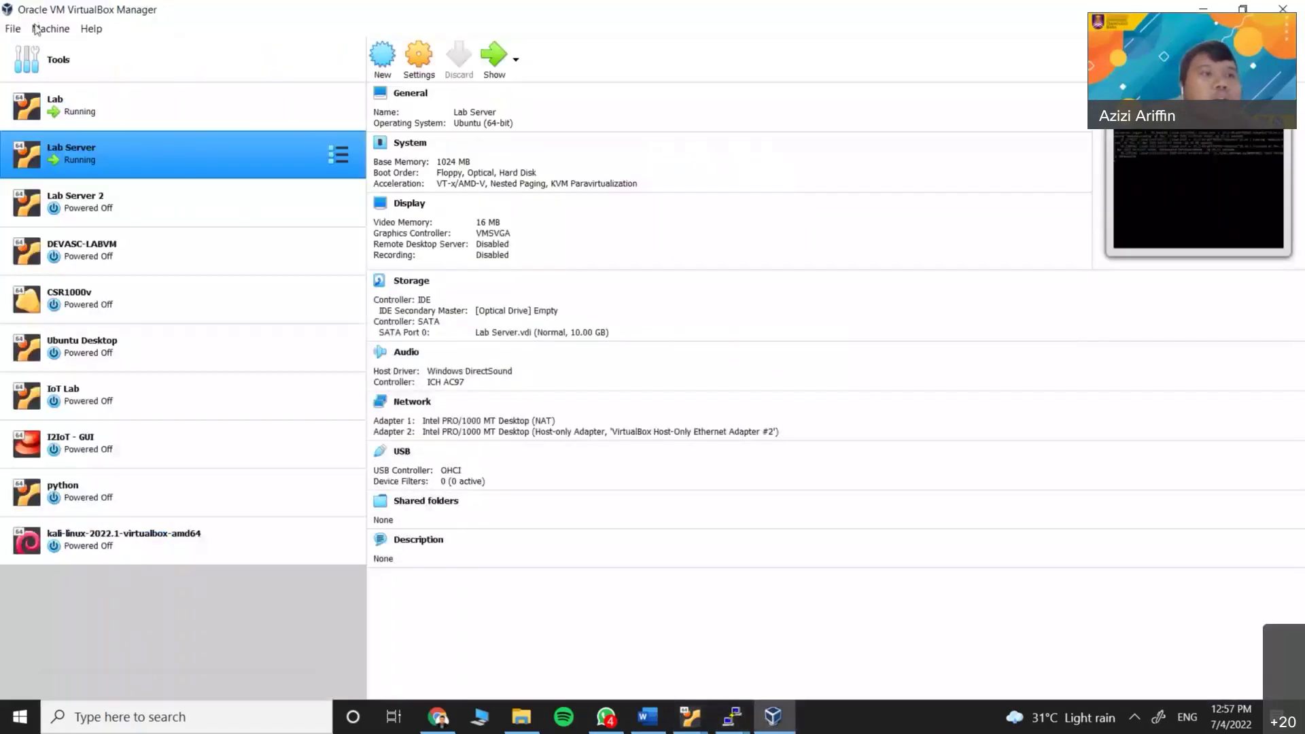
left_click(12, 29)
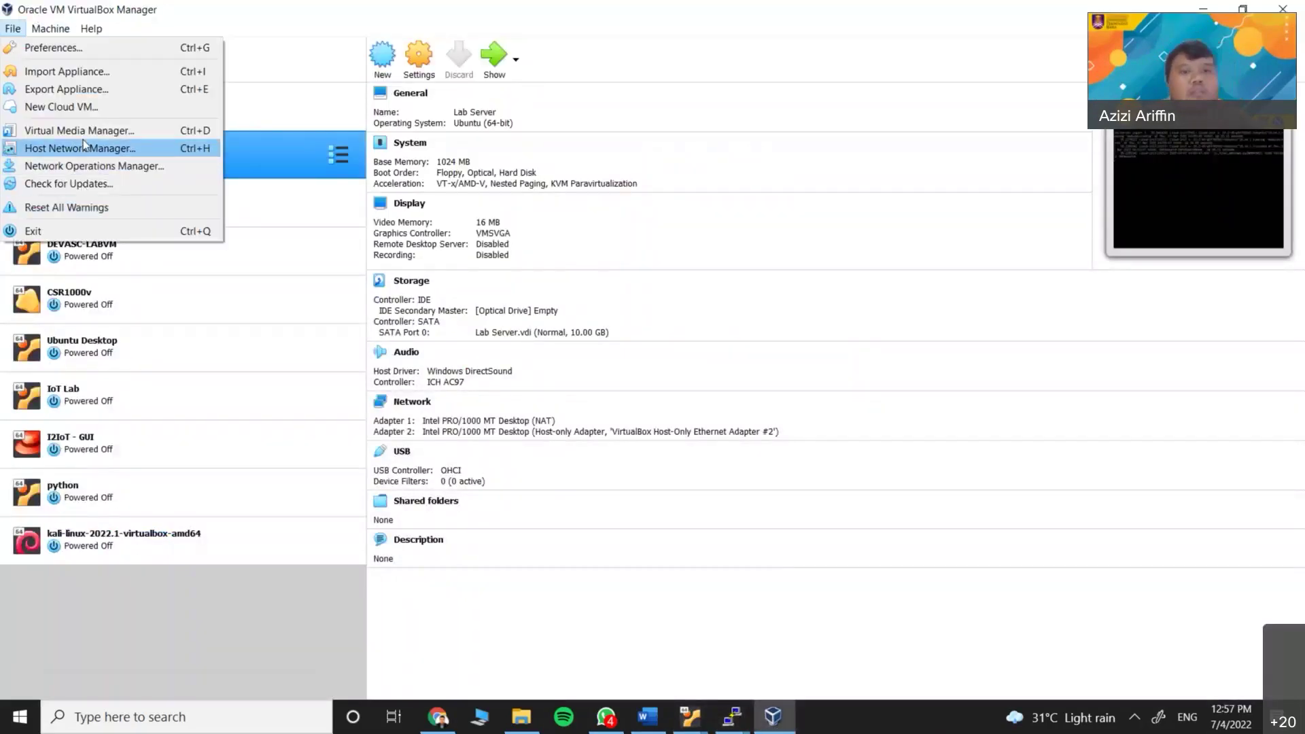
left_click(83, 145)
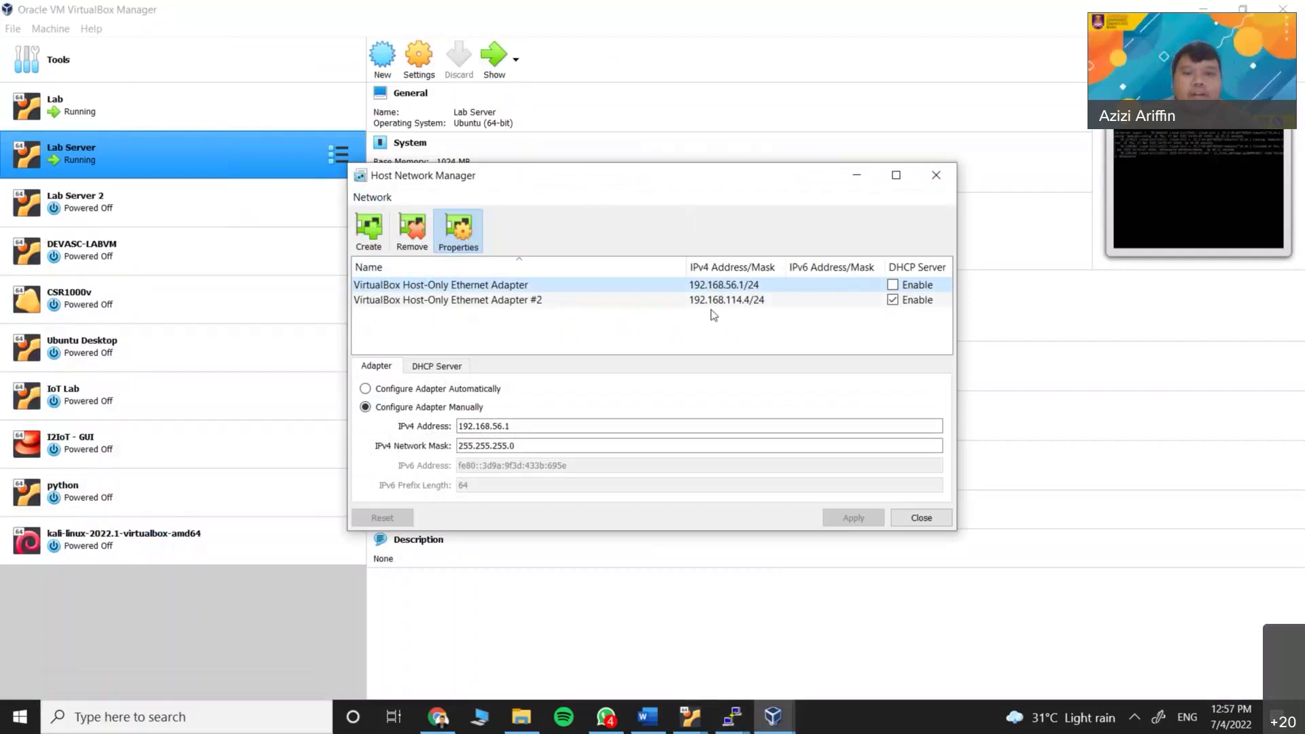
left_click(680, 300)
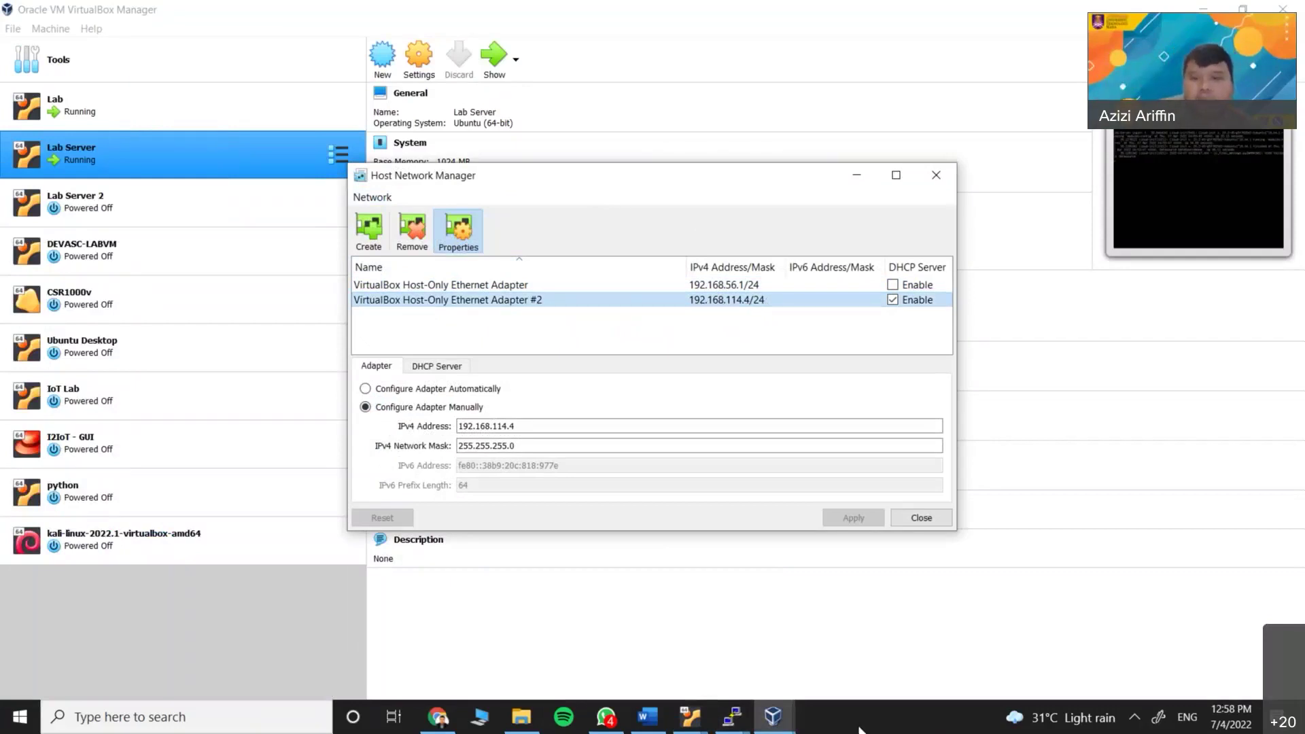
Highlight the 192.168.114.6/24 address in the netplan file for comparison
left_click(741, 723)
left_click(808, 596)
left_click(461, 294)
left_click_drag(381, 292, 462, 292)
left_click(433, 292)
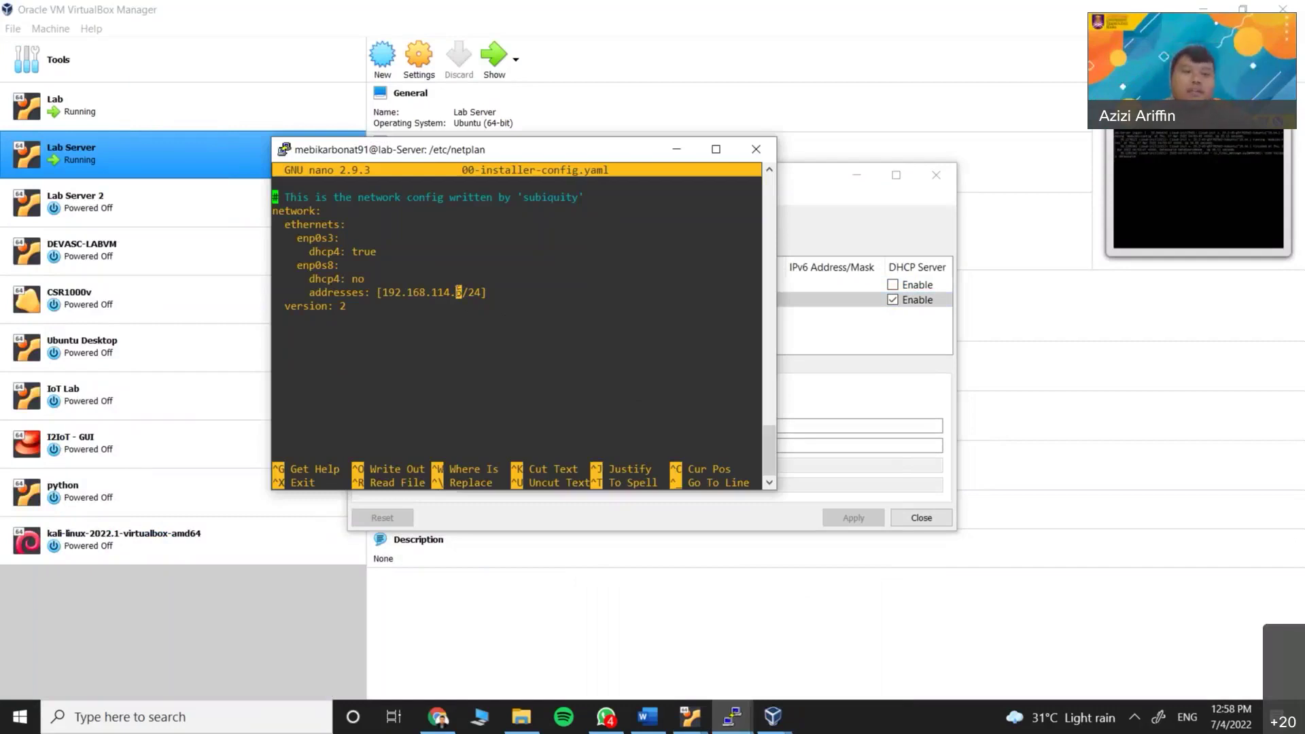
Check the adapter's network mask against the file, then exit nano without changes
left_click(821, 334)
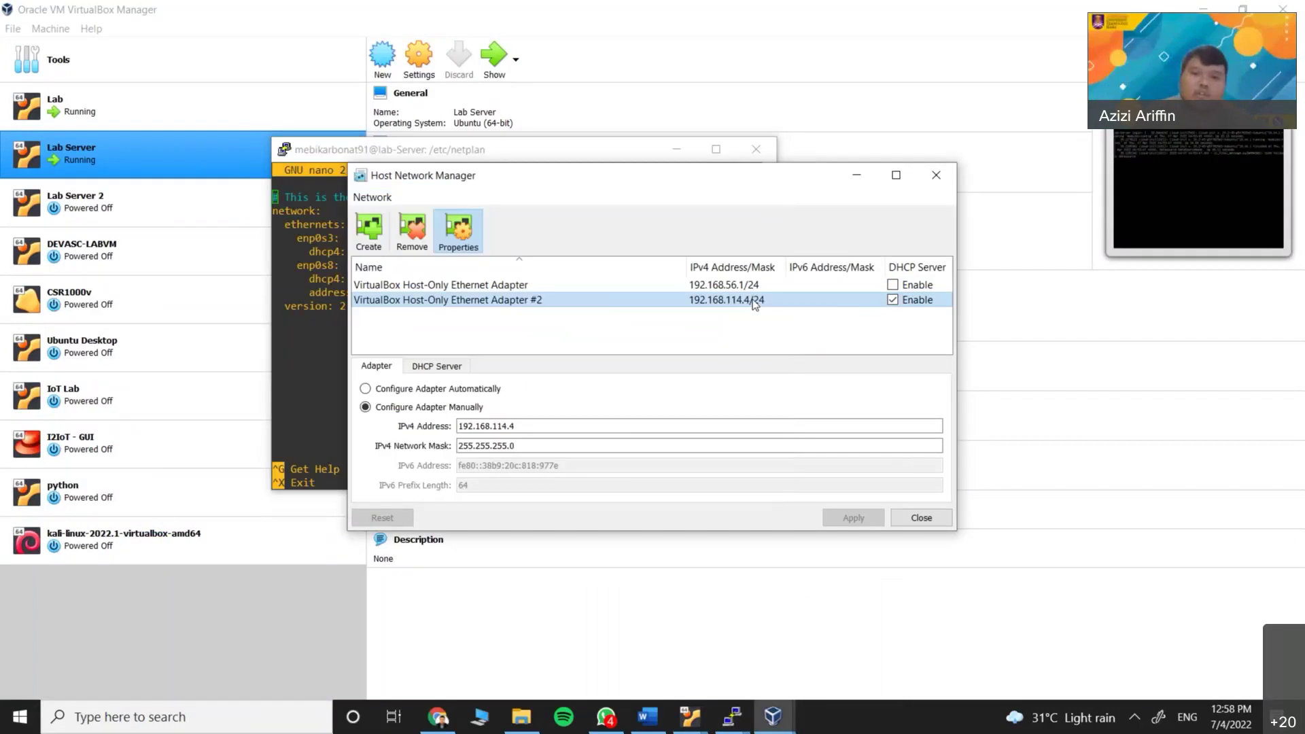
left_click(486, 445)
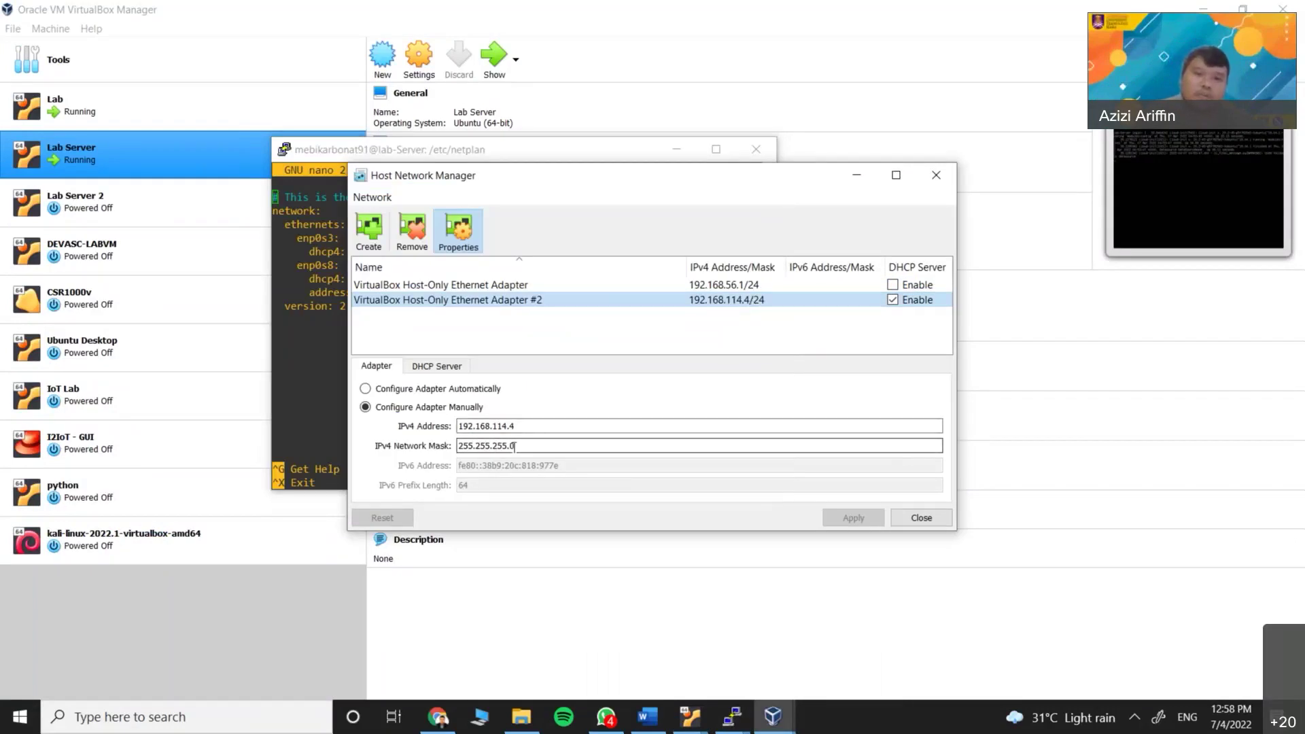
left_click(539, 150)
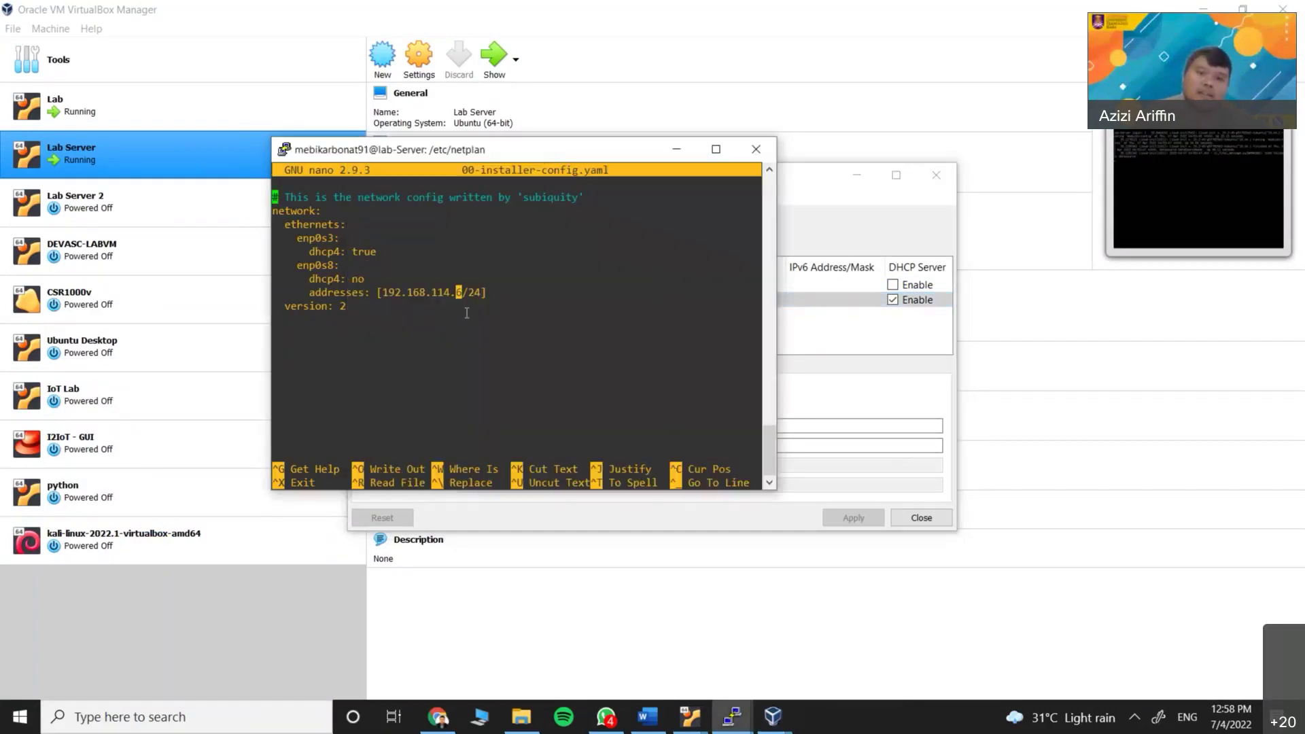
key("Right")
key("Right")
key("Right")
key("Right")
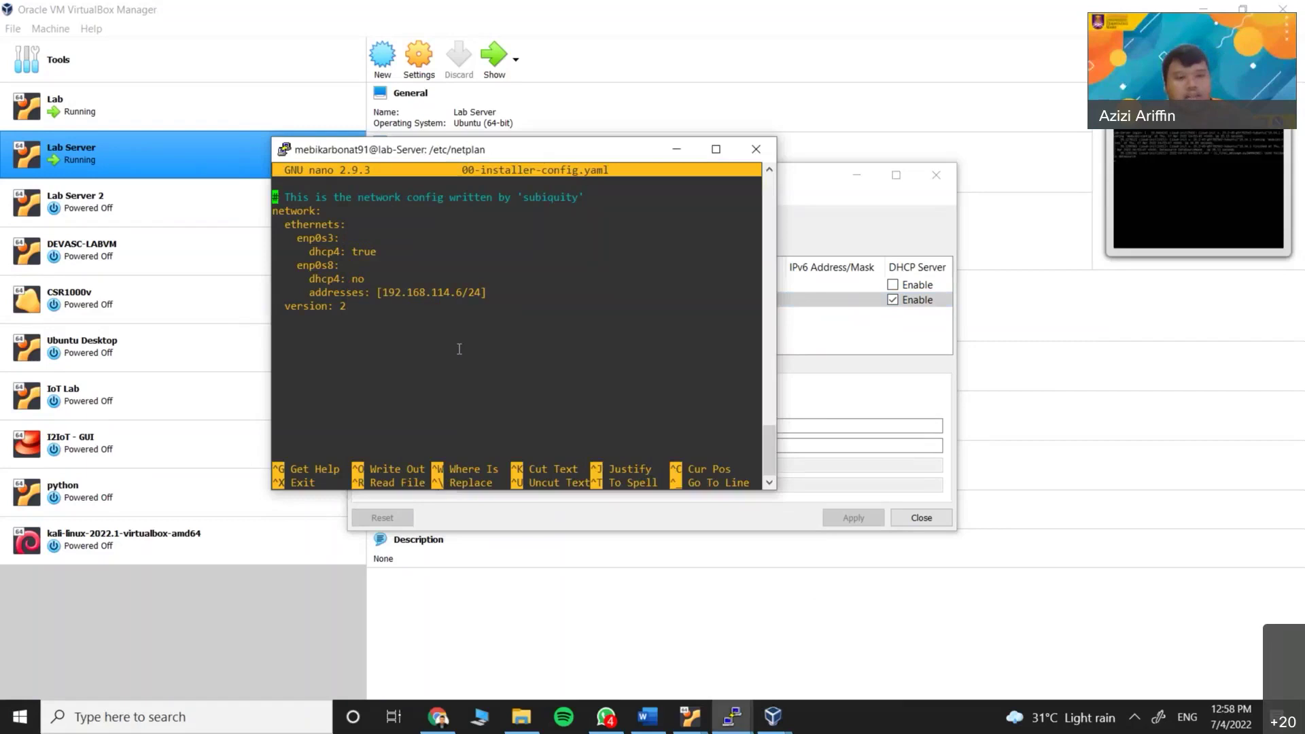
key("ctrl+x")
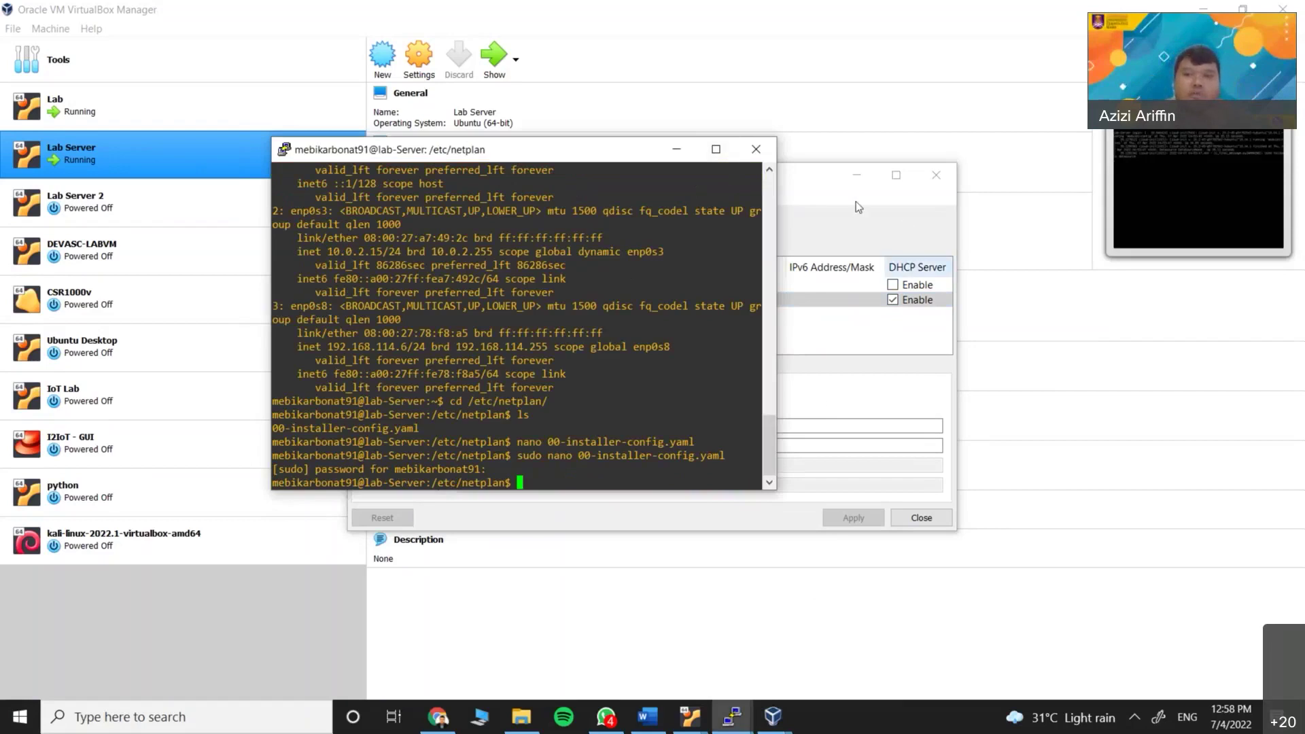
Close Host Network Manager and run sudo netplan apply on the server
left_click(936, 174)
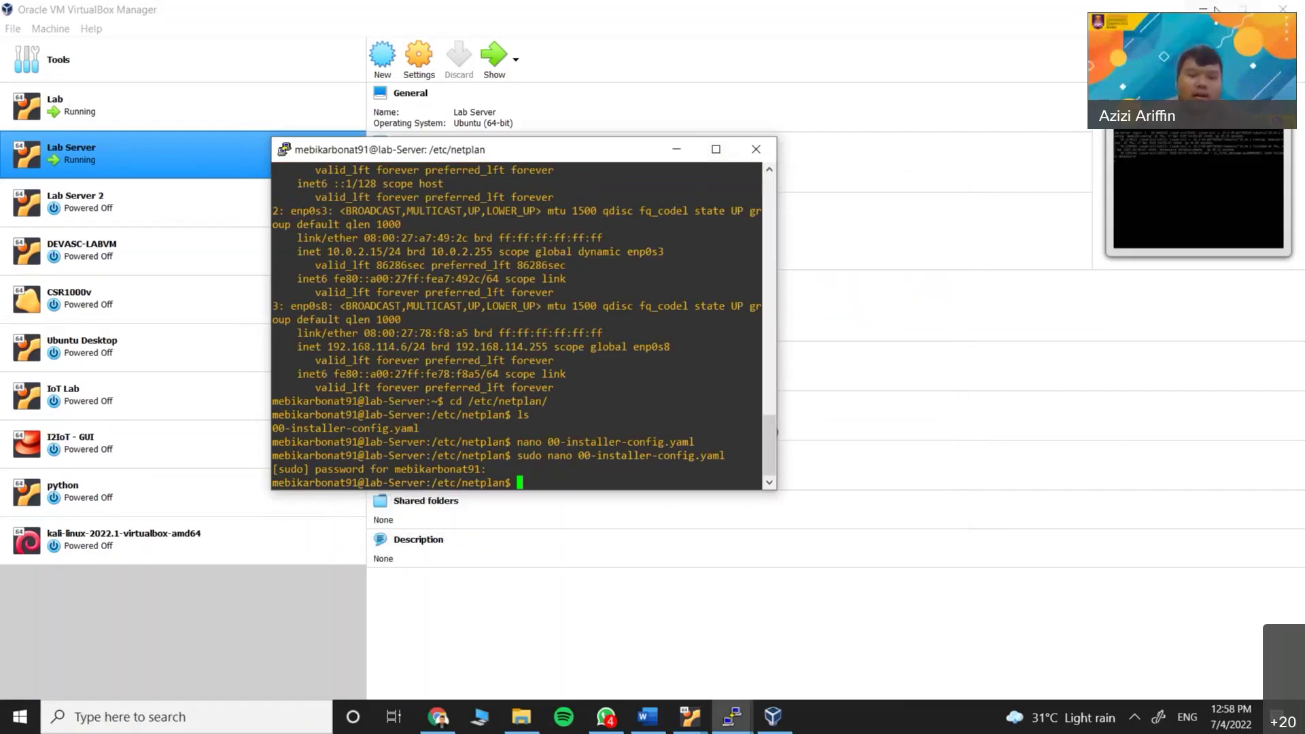
left_click(1215, 9)
type("sudo netp")
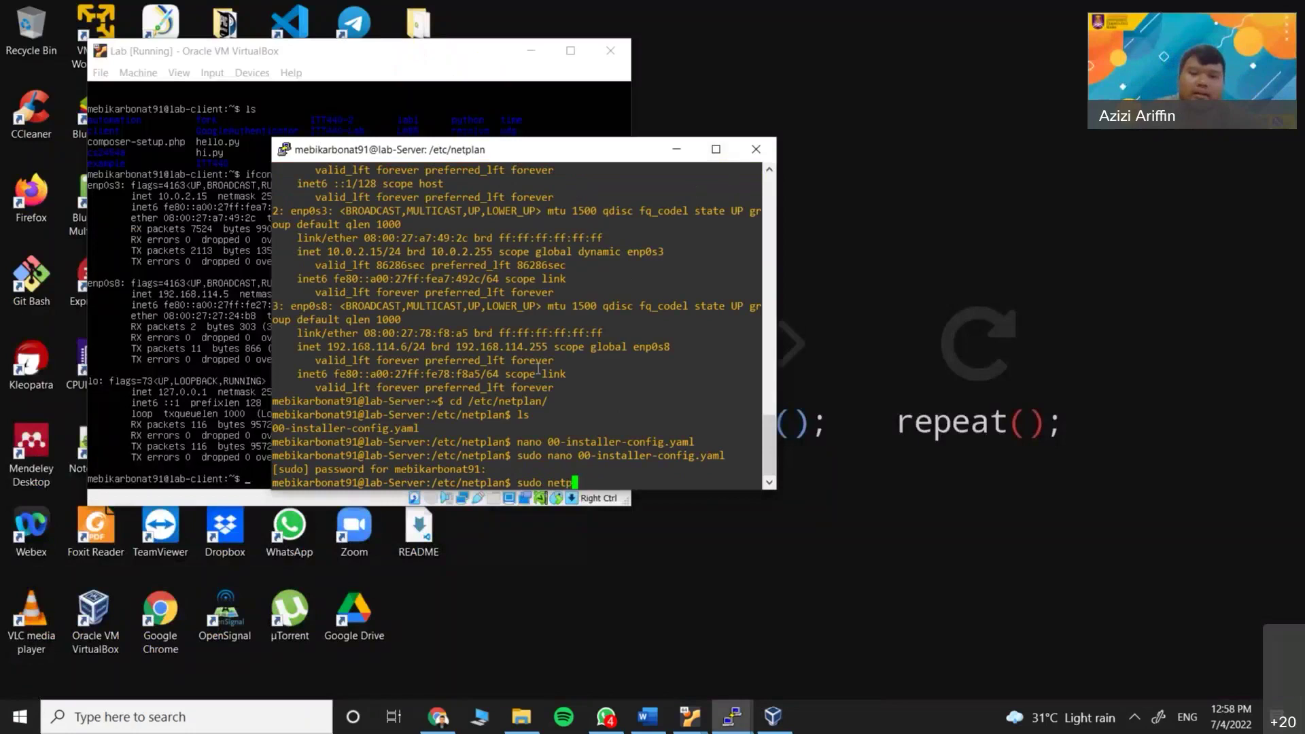
type("lan apply")
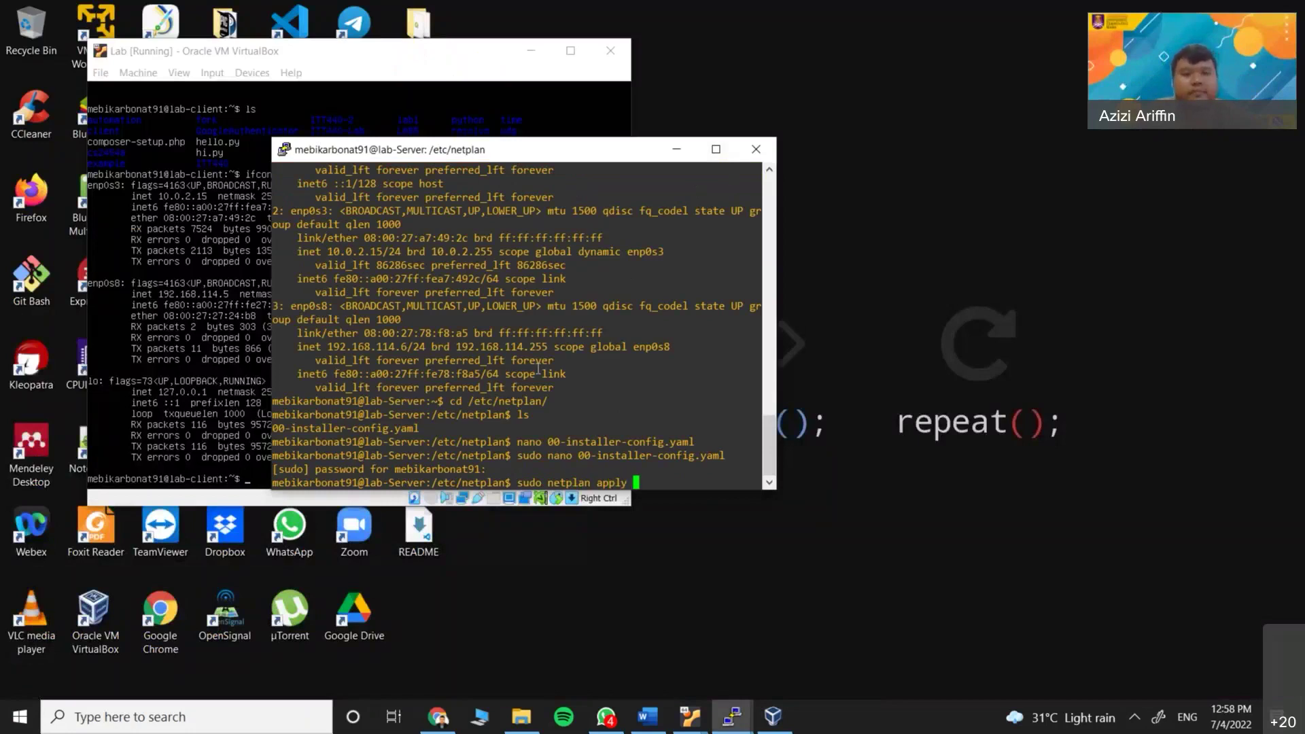
key("Return")
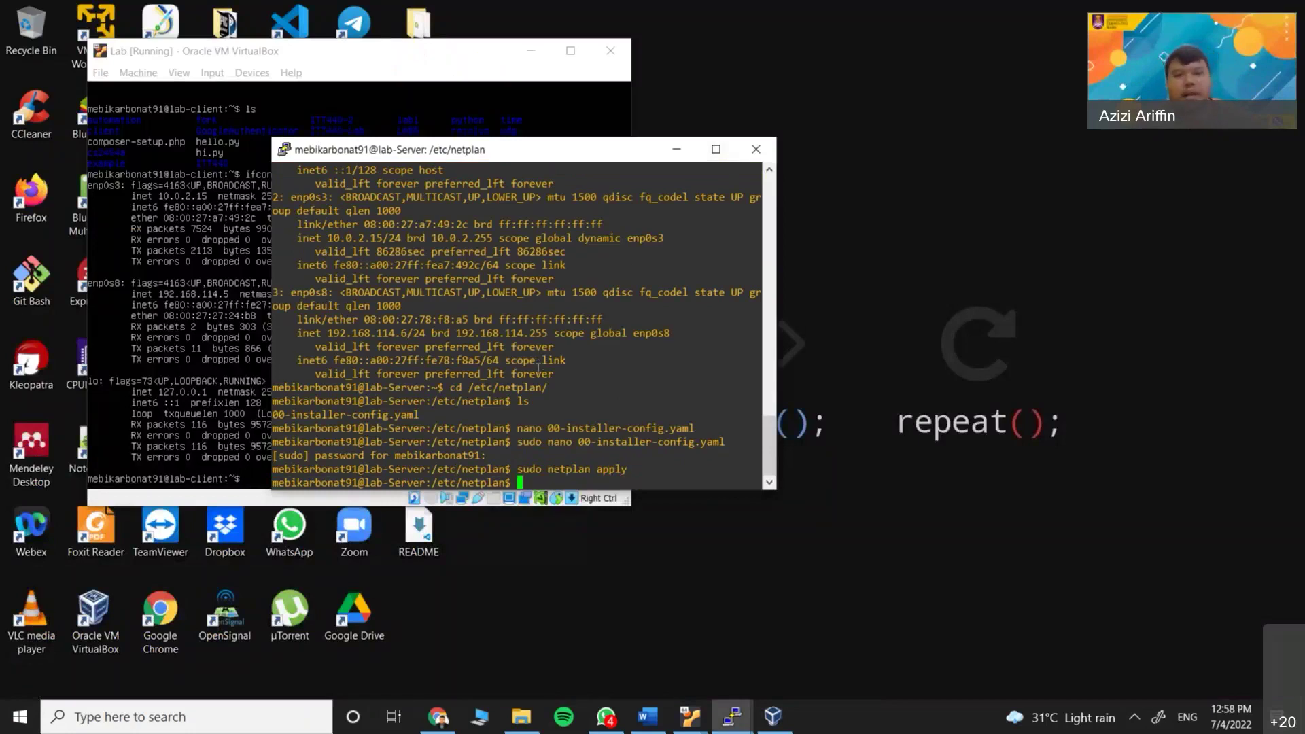
Run ifconfig full-screen and confirm enp0s8 now has 192.168.114.6
left_click(715, 151)
type("ifconfig")
key("Return")
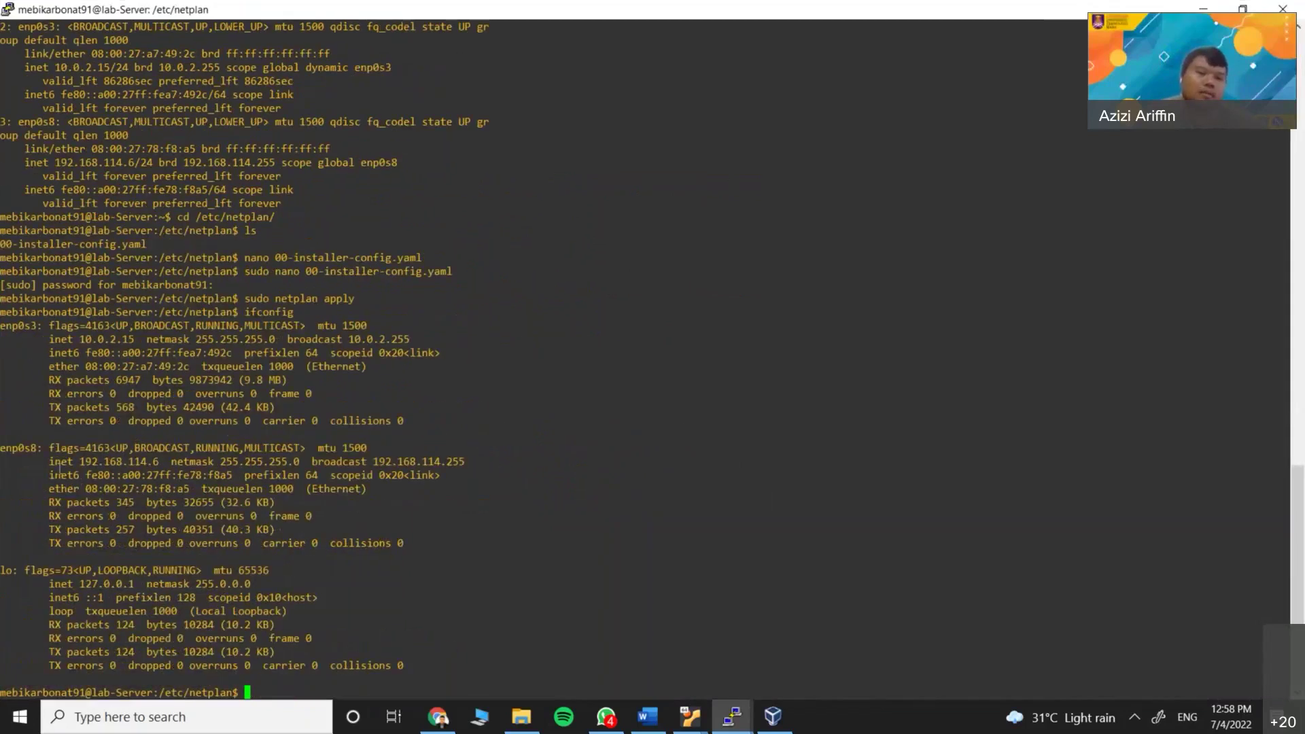
left_click_drag(50, 462, 157, 463)
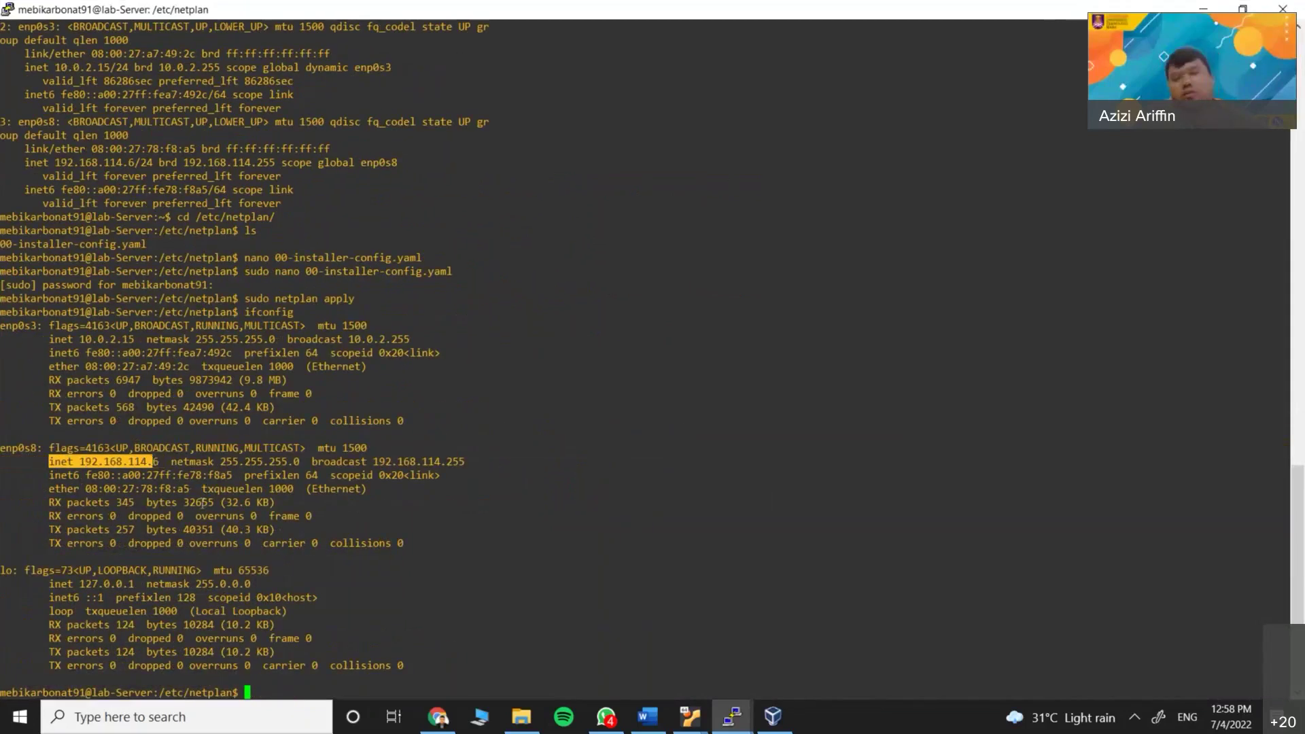
double_click(341, 13)
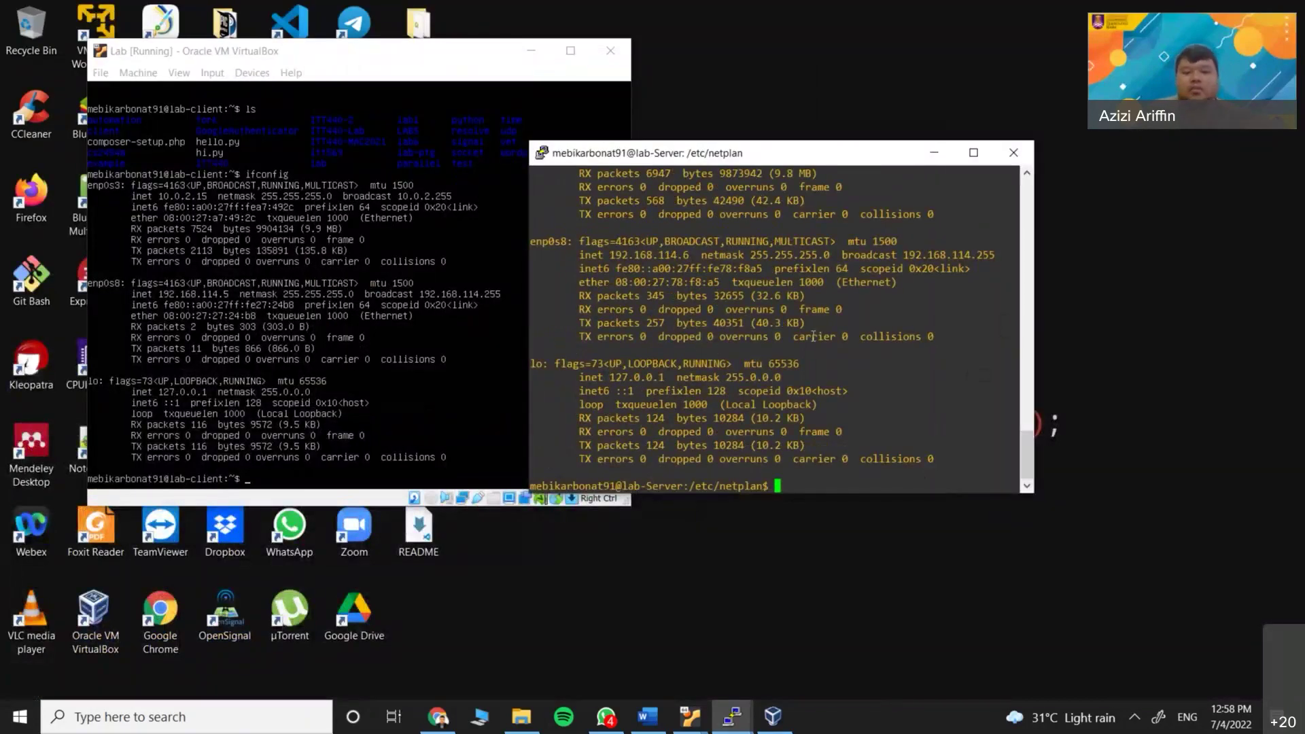
Ping the client VM at 192.168.114.5, then stop with Ctrl+C
type("ping 1")
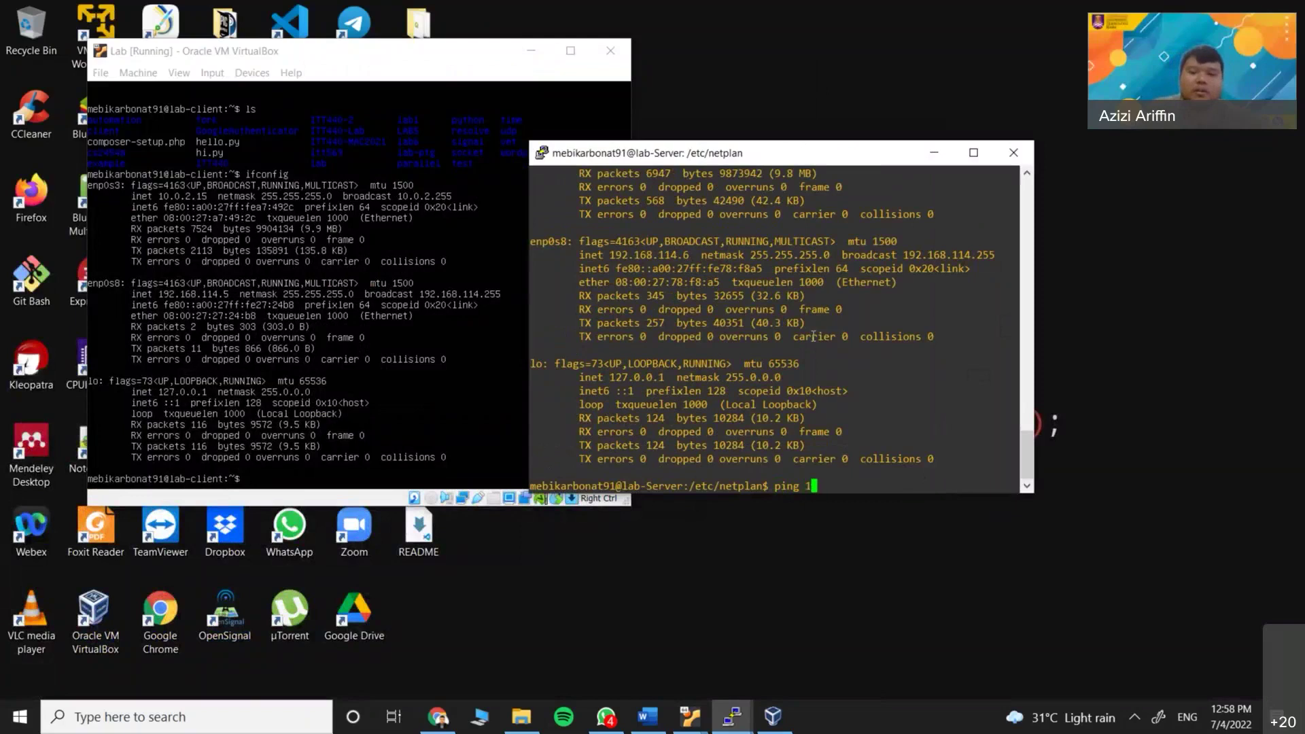
type("92.168.")
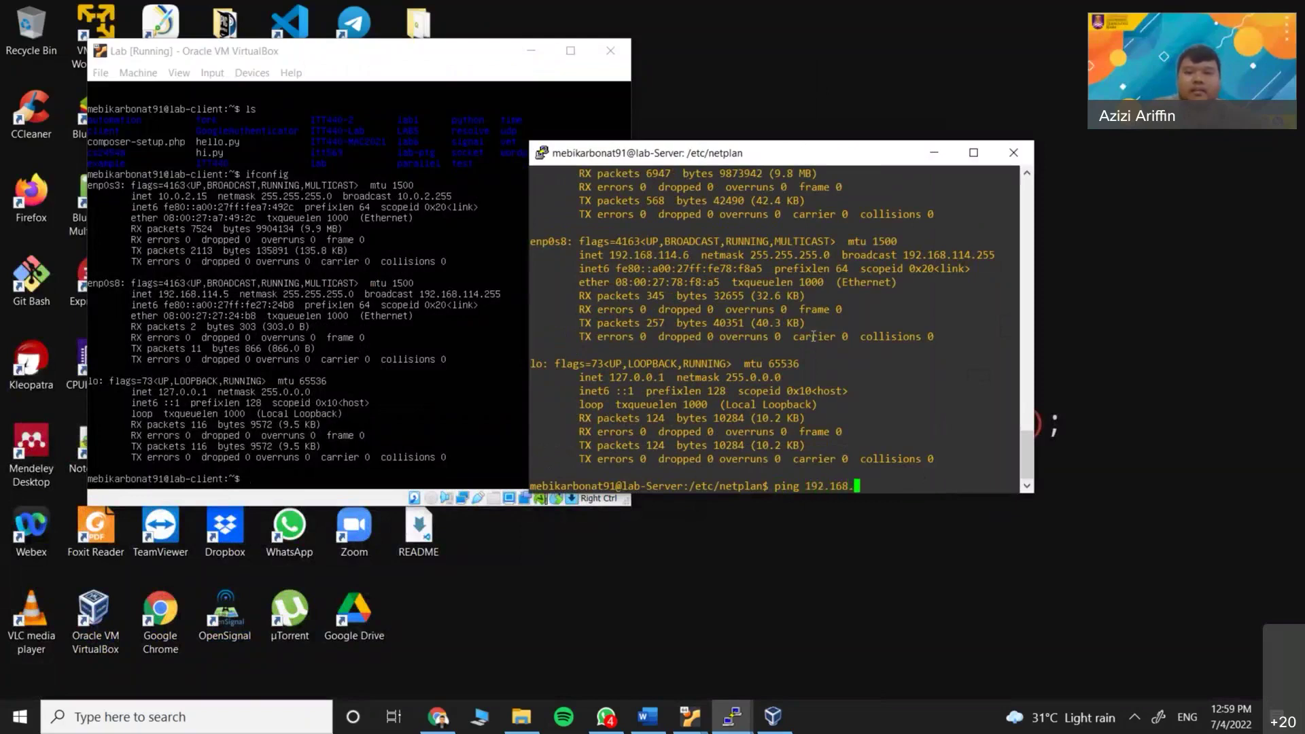
type("114.5")
key("Return")
key("ctrl+c")
Ping the host adapter at 192.168.114.4 and stop after five replies
key("Up")
key("BackSpace")
type("4")
key("Return")
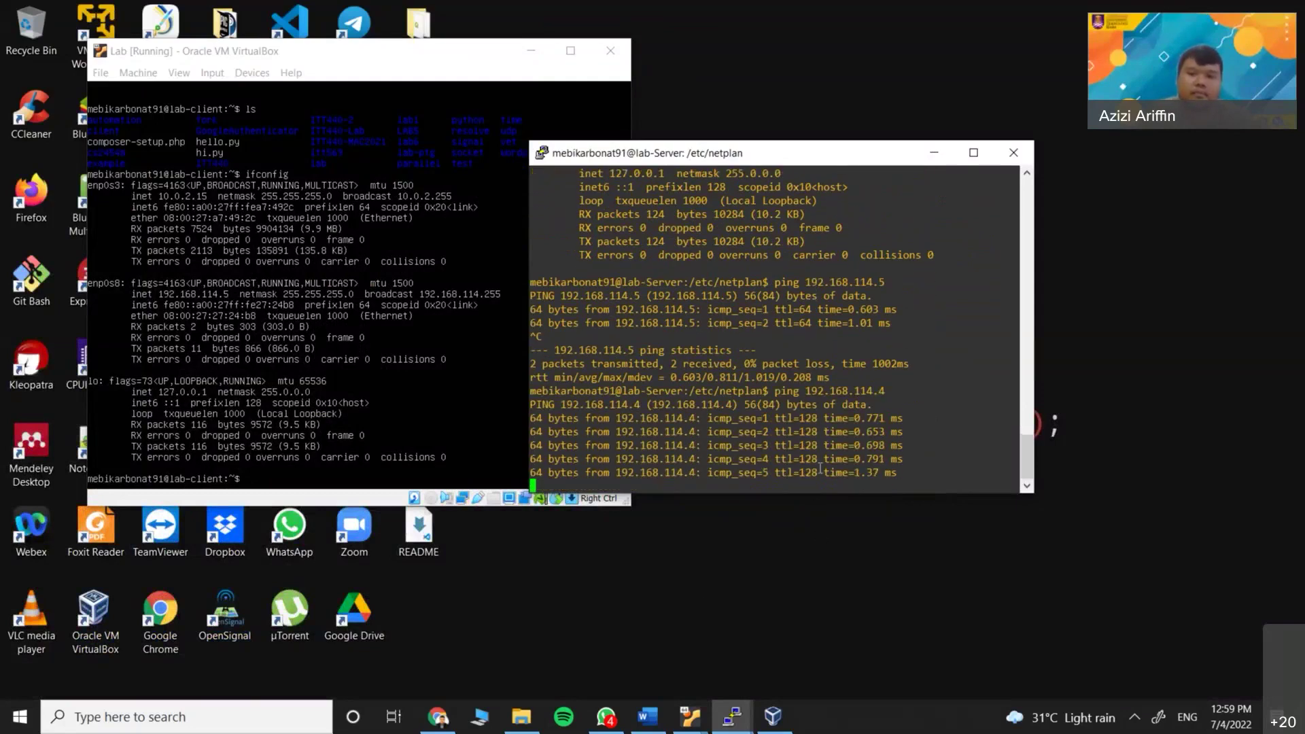
key("ctrl+c")
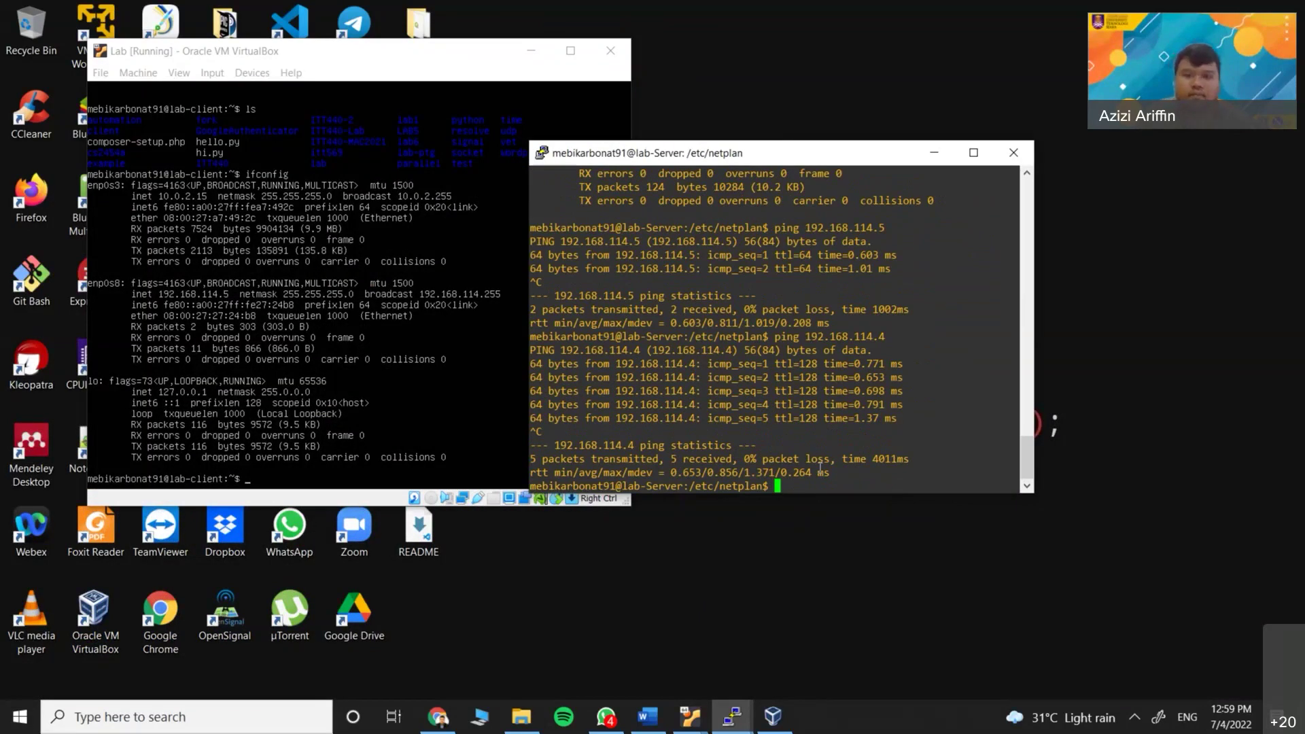
left_click_drag(705, 158, 710, 229)
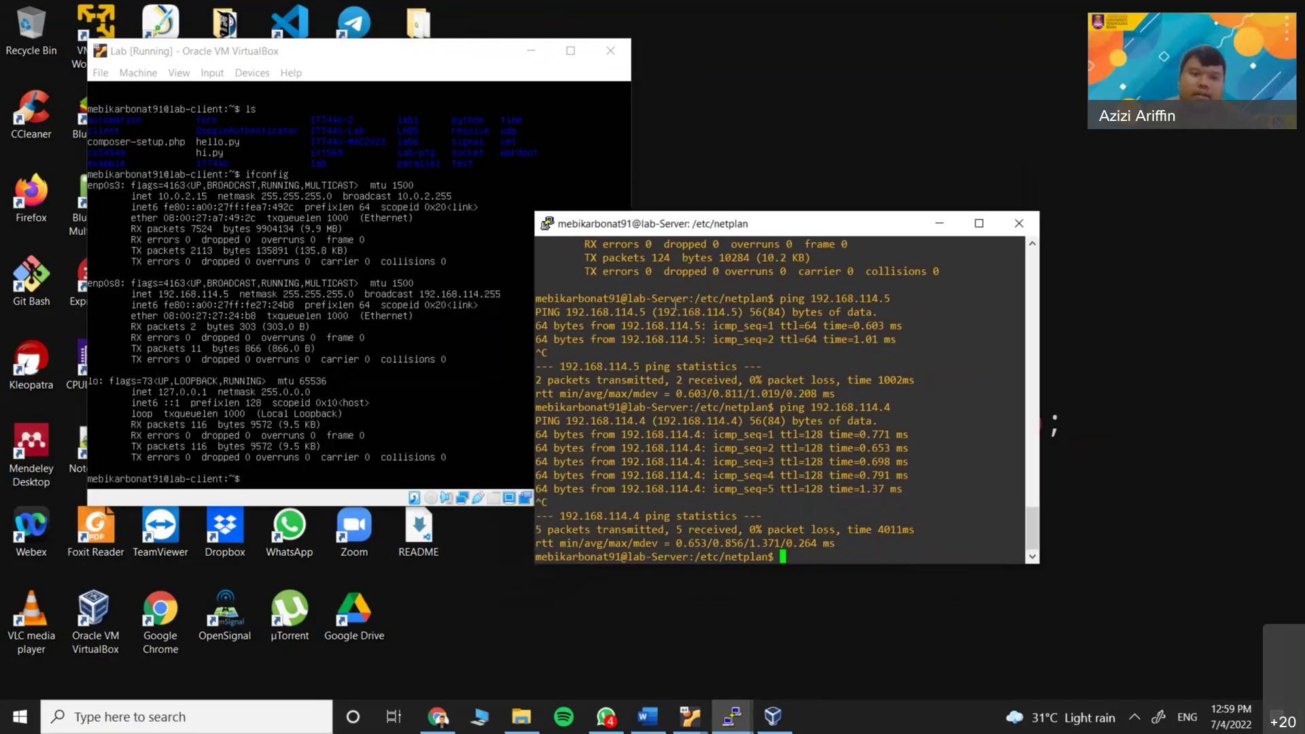
left_click(854, 724)
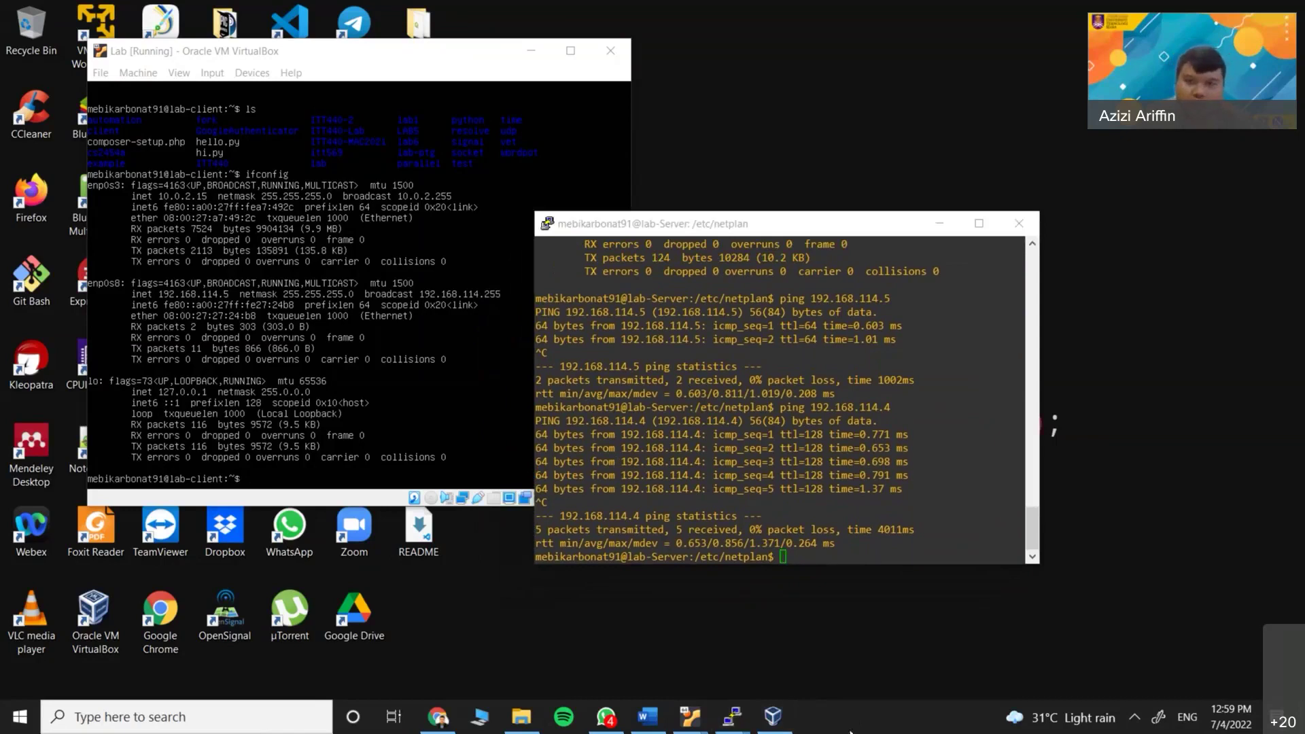